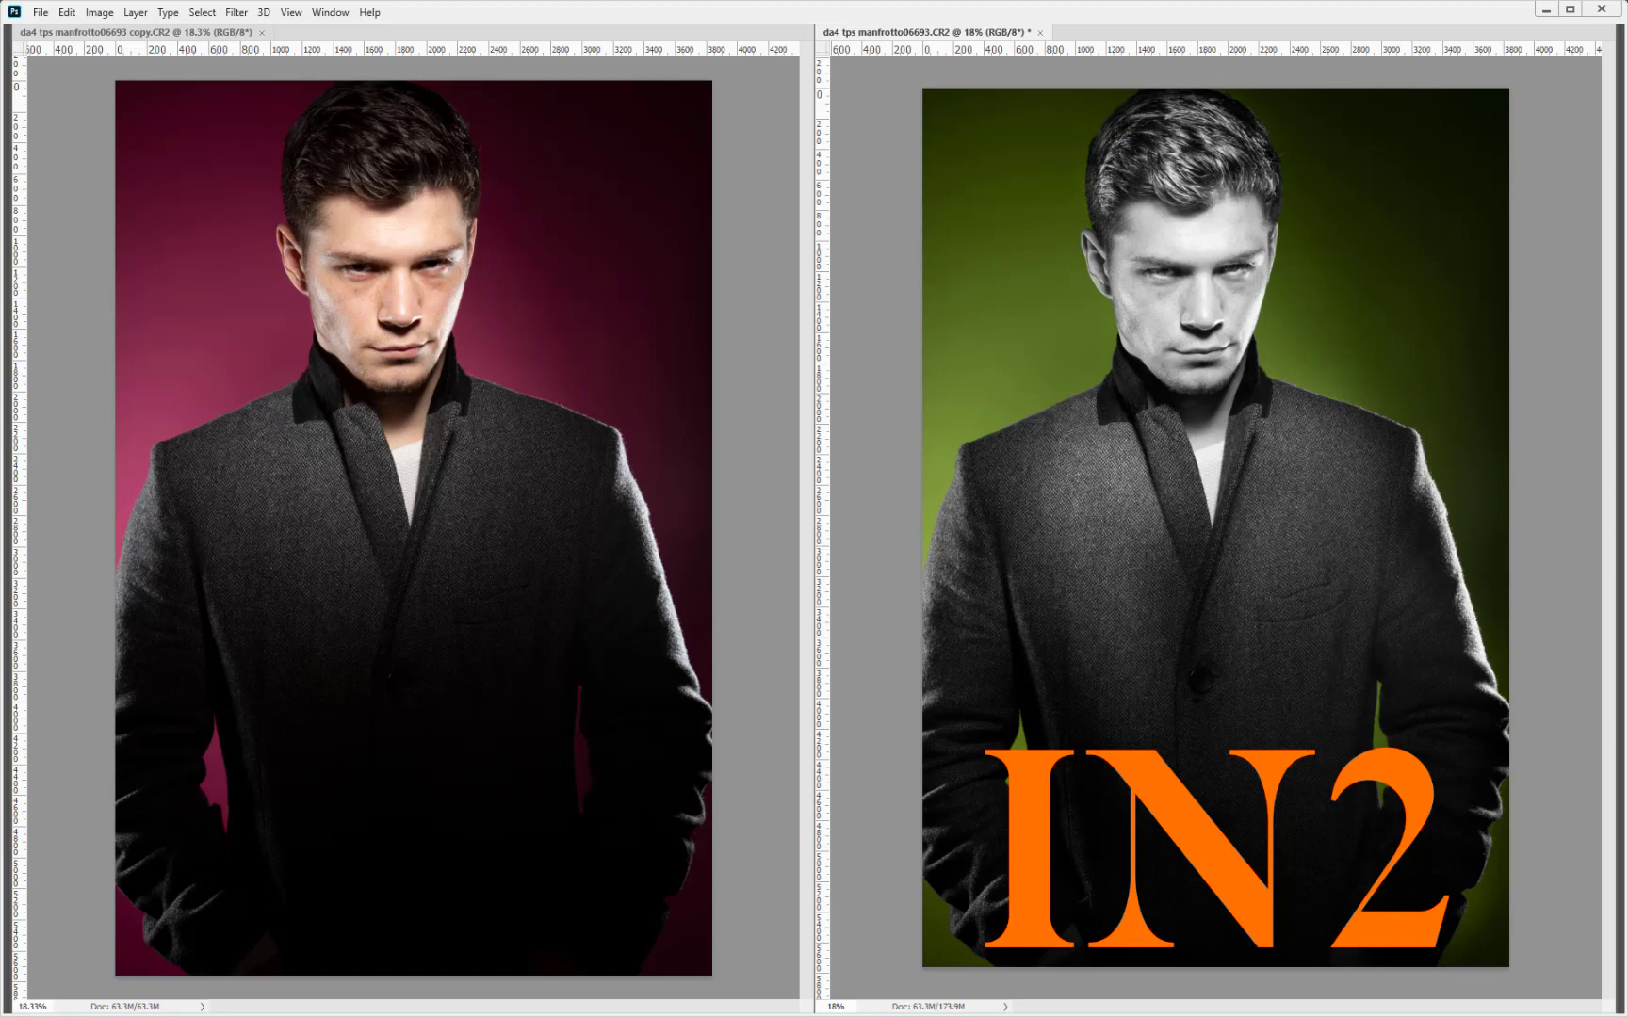
- Switch to Bridge and open da4 tps manfrotto06693 copy.CR2 and da4 tps manfrotto06693.CR2 together in Camera Raw
{"action": "key", "text": "alt+Tab"}
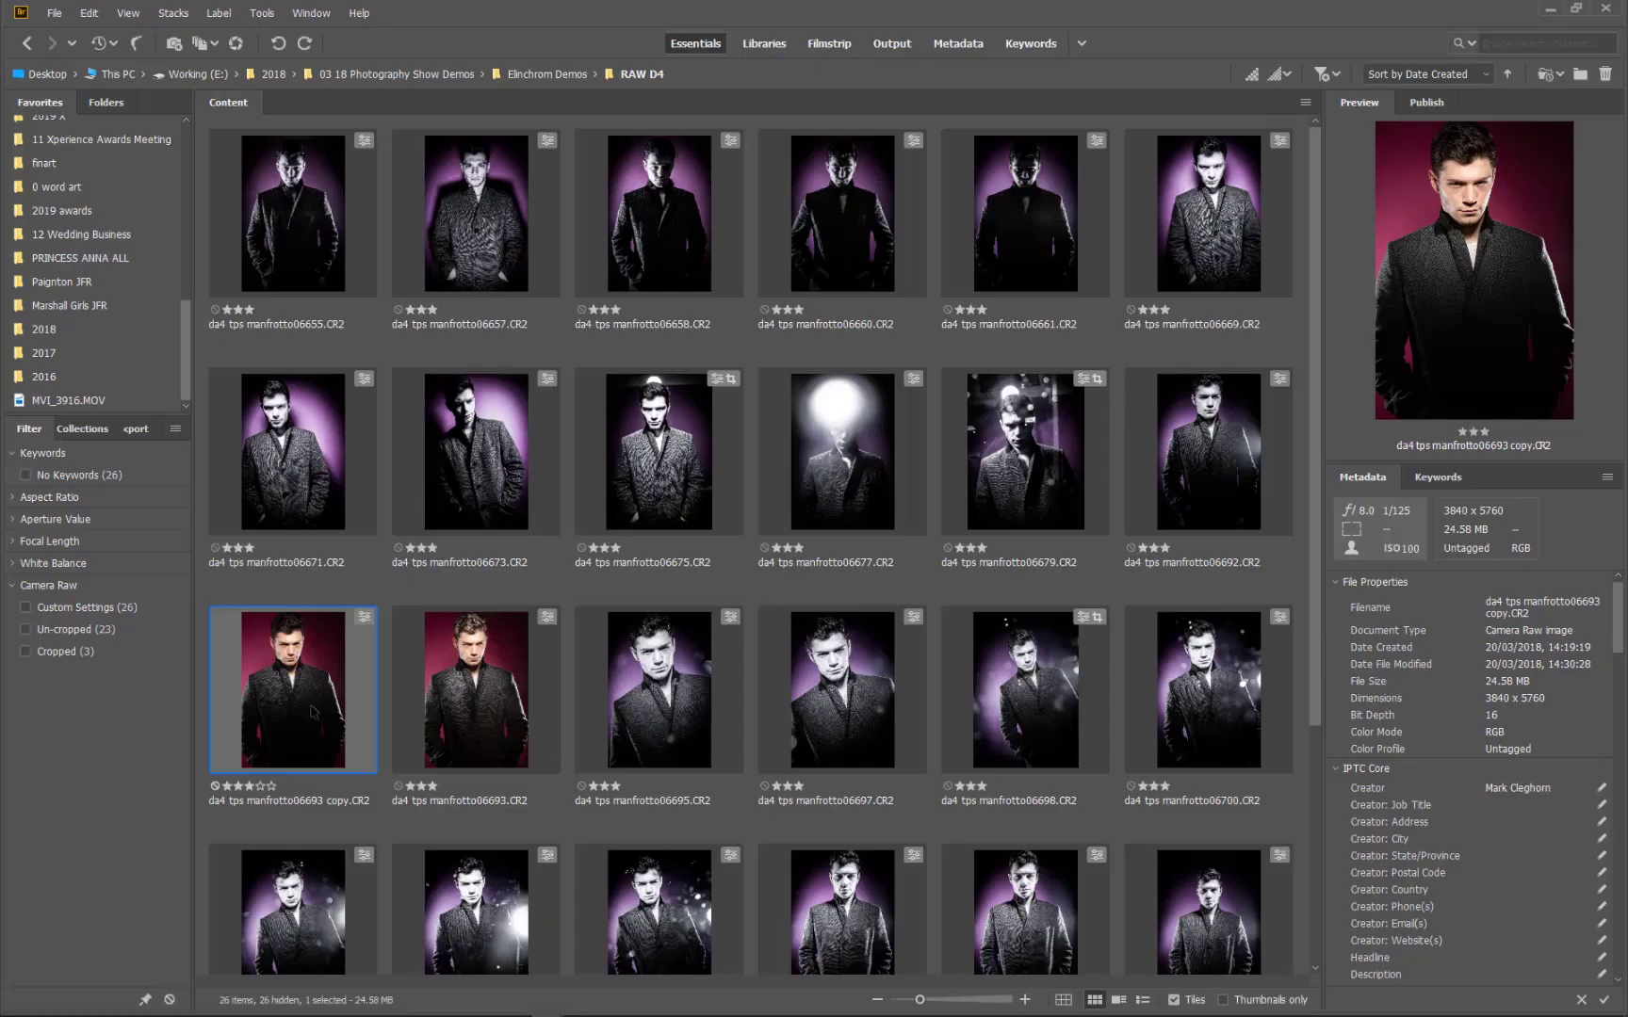
{"action": "left_click", "coordinate": [471, 705], "text": "ctrl"}
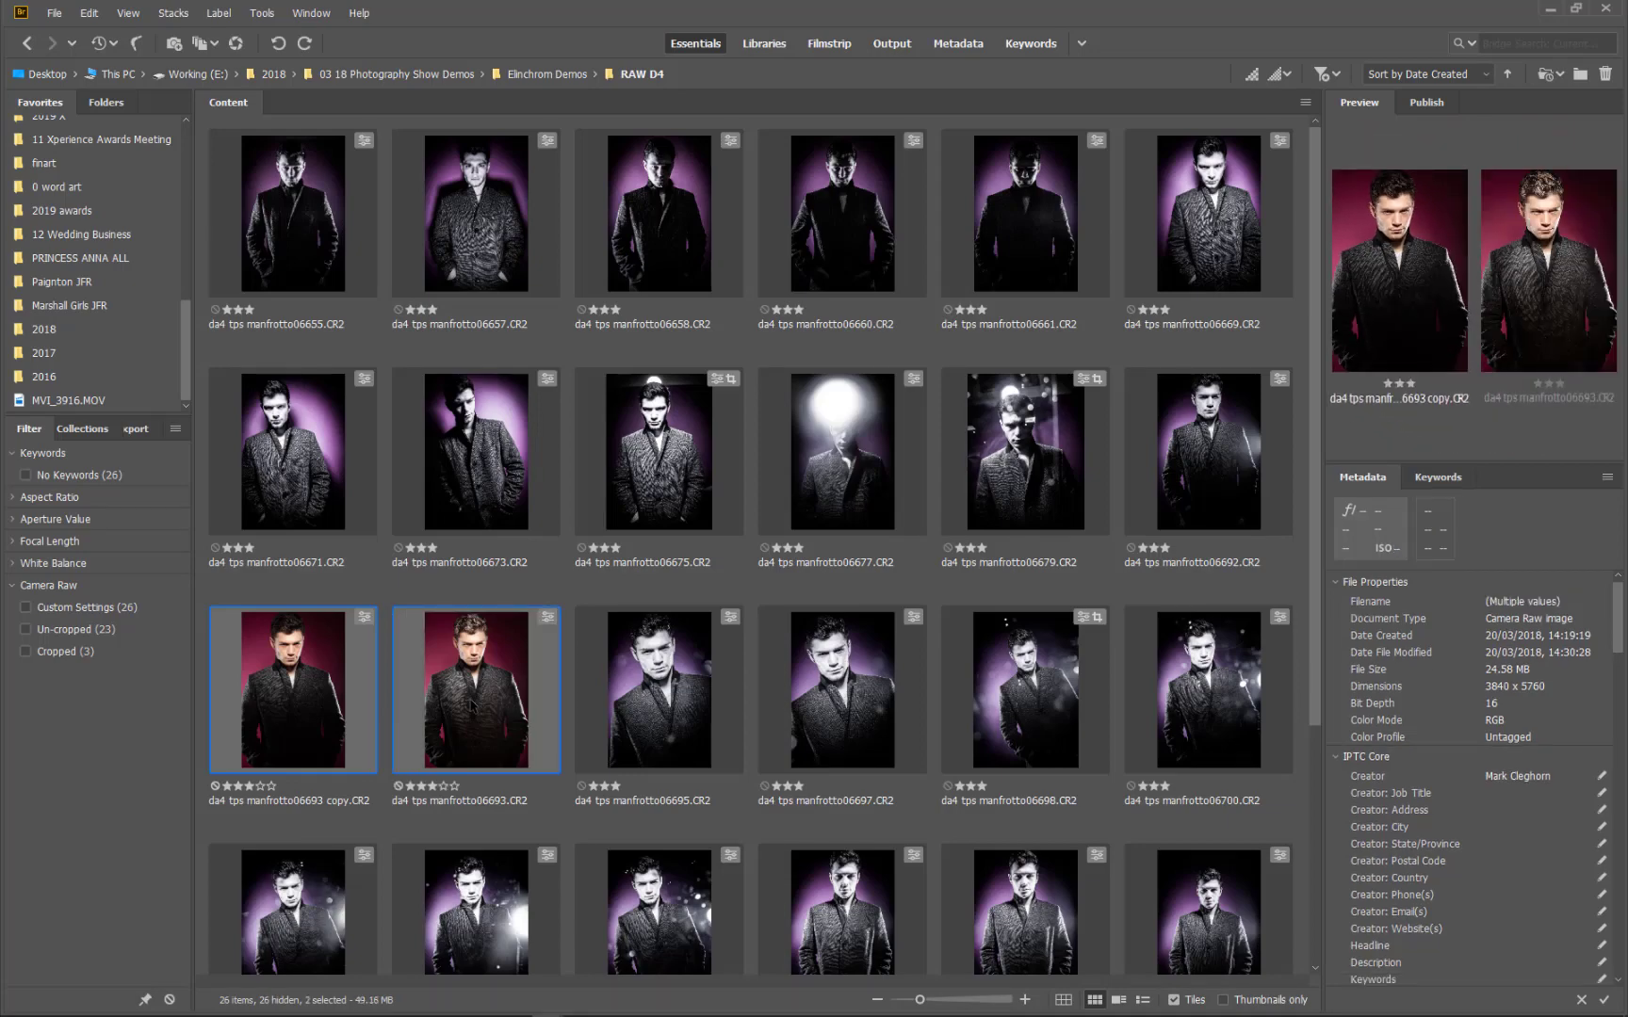
{"action": "key", "text": "ctrl+r"}
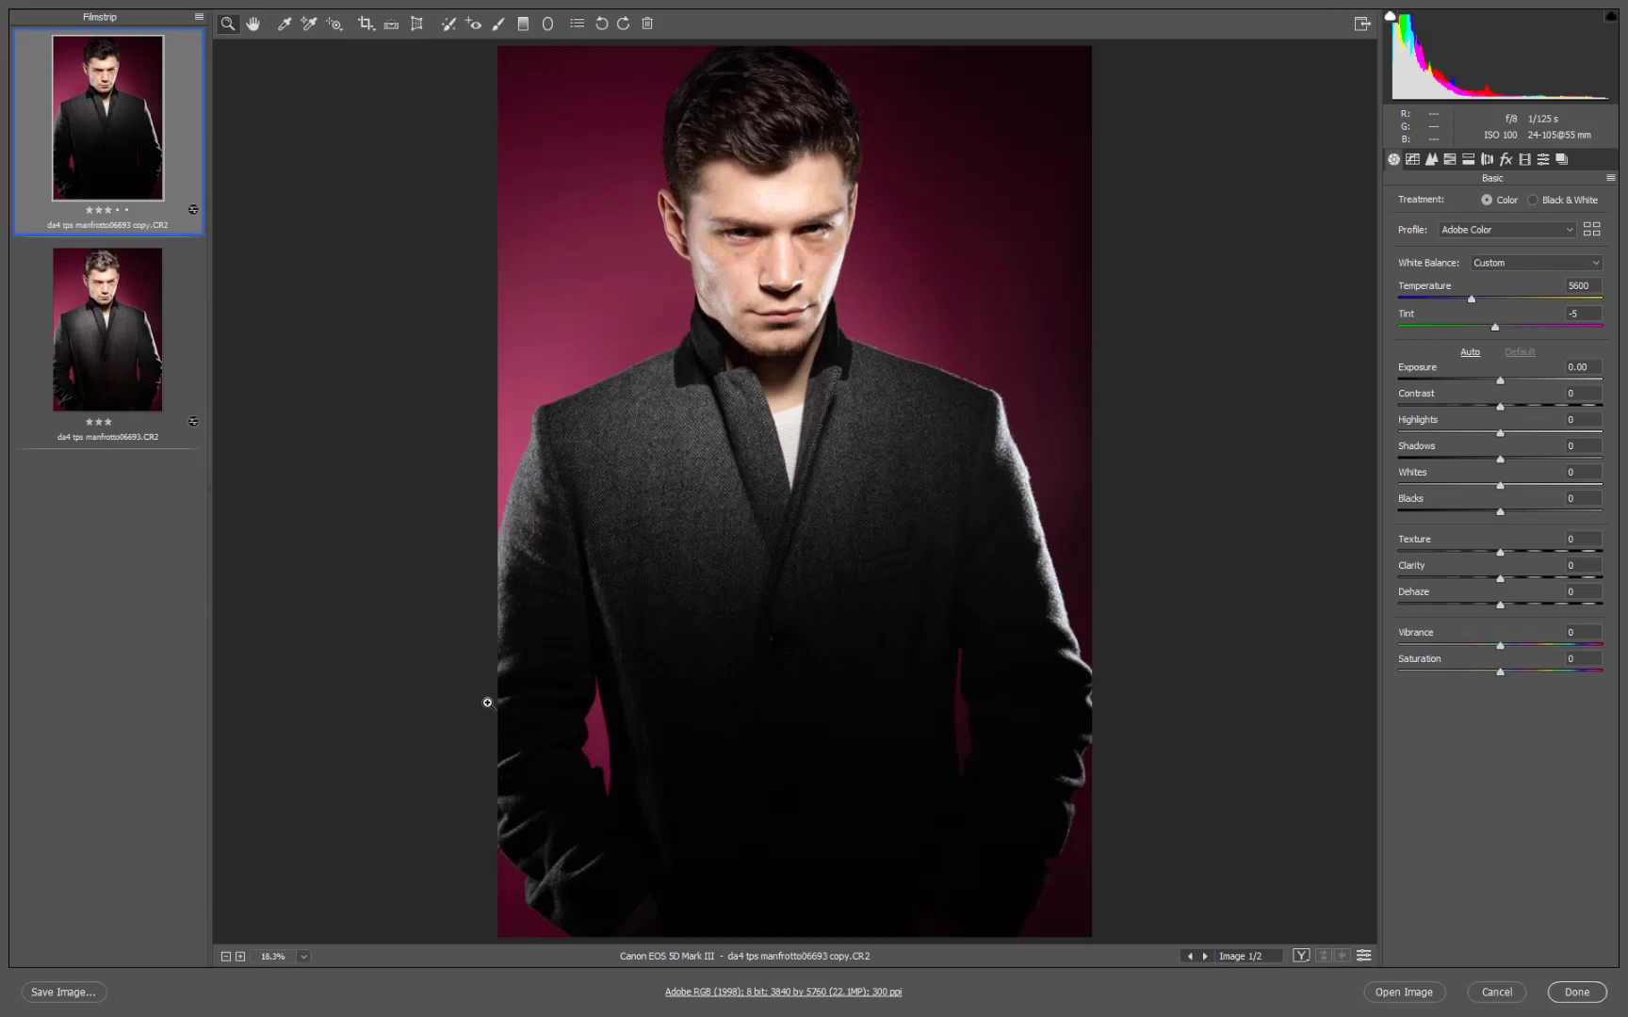
- Compare the unedited portrait copy with the edited version, finishing on the copy
{"action": "left_click", "coordinate": [109, 344]}
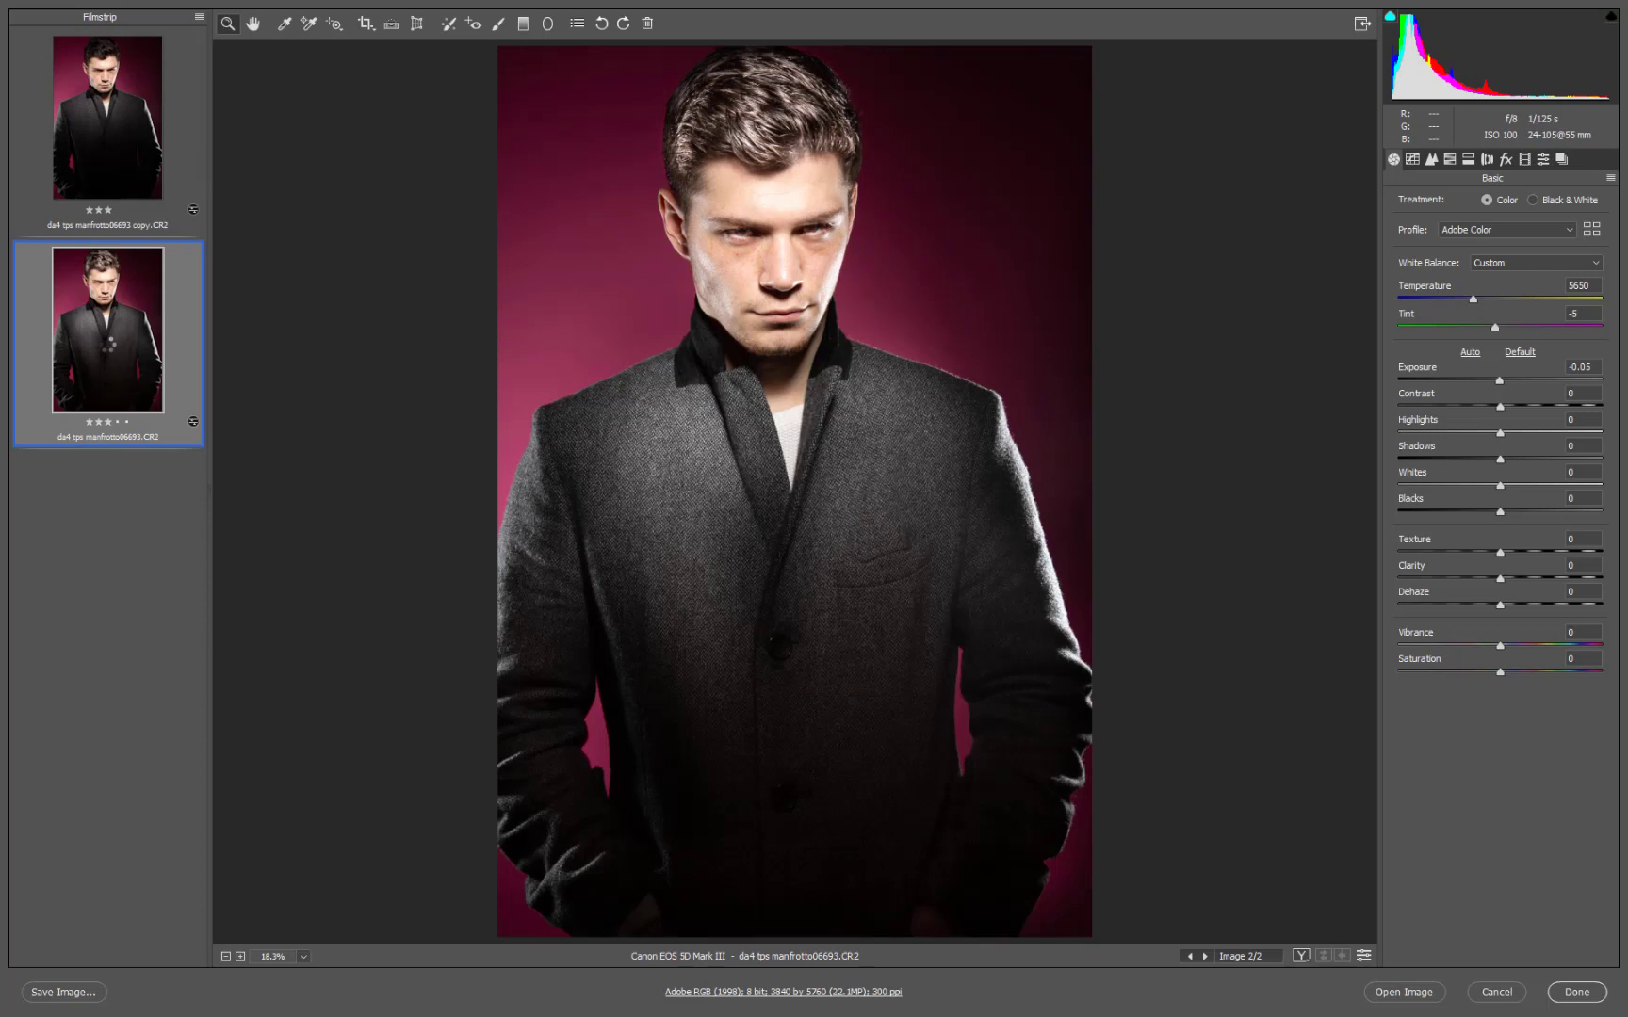
{"action": "left_click", "coordinate": [74, 140]}
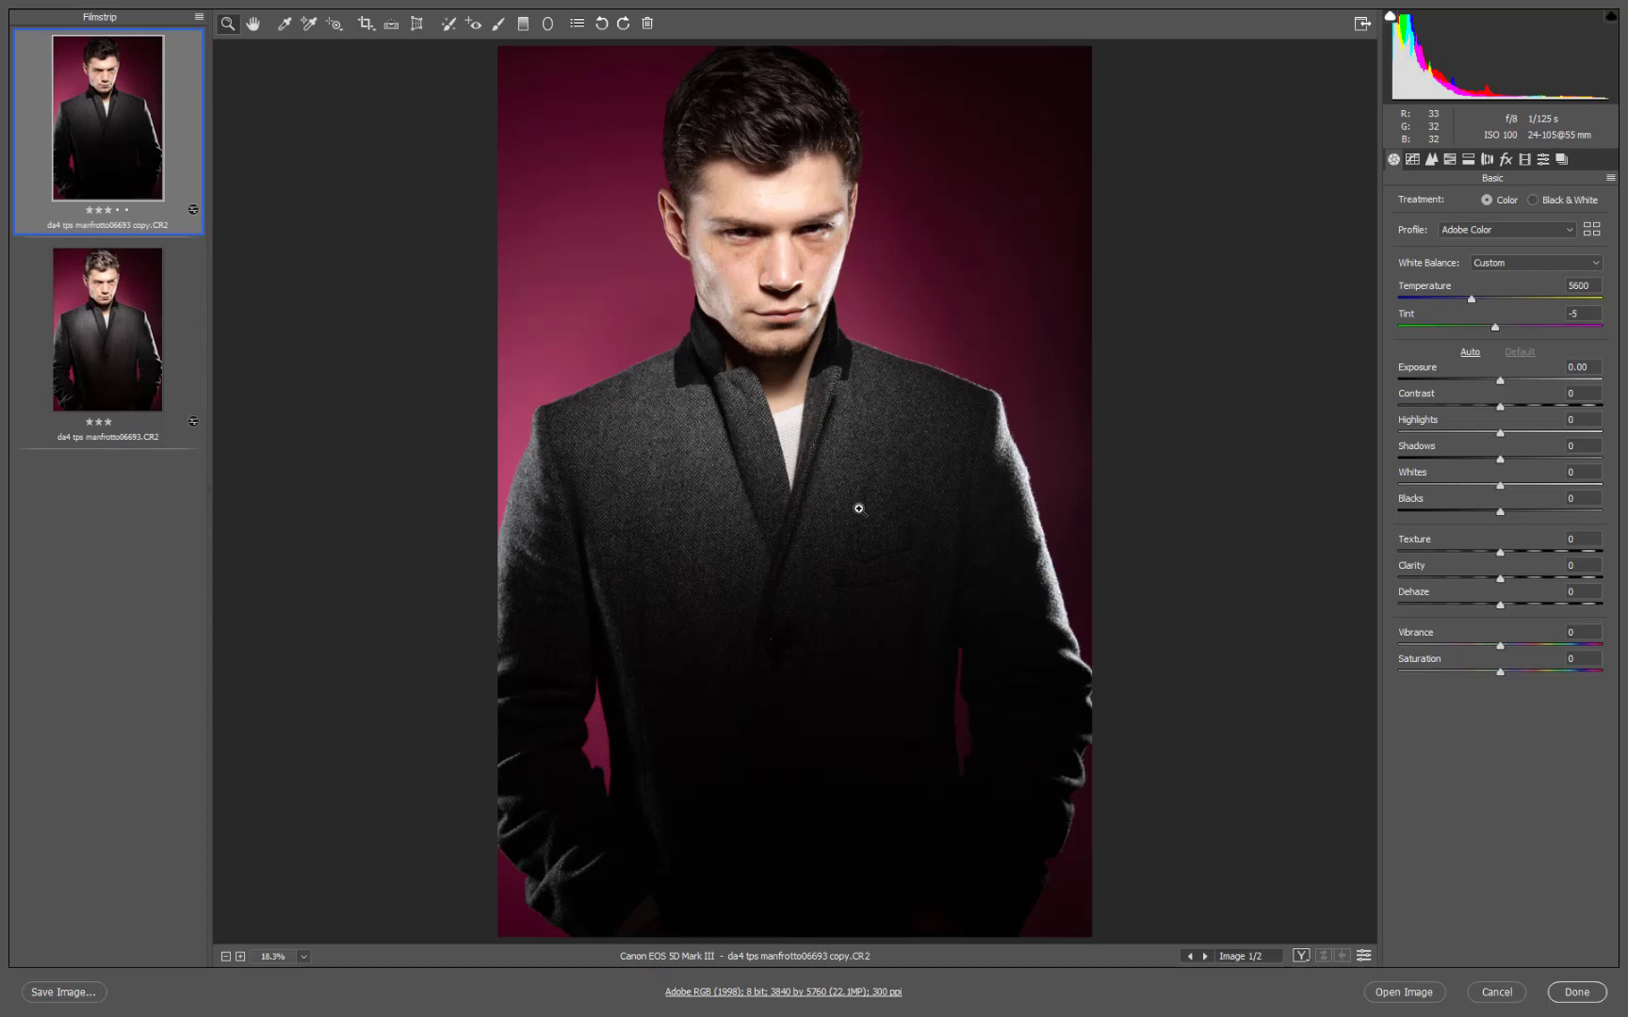
{"action": "left_click", "coordinate": [113, 337]}
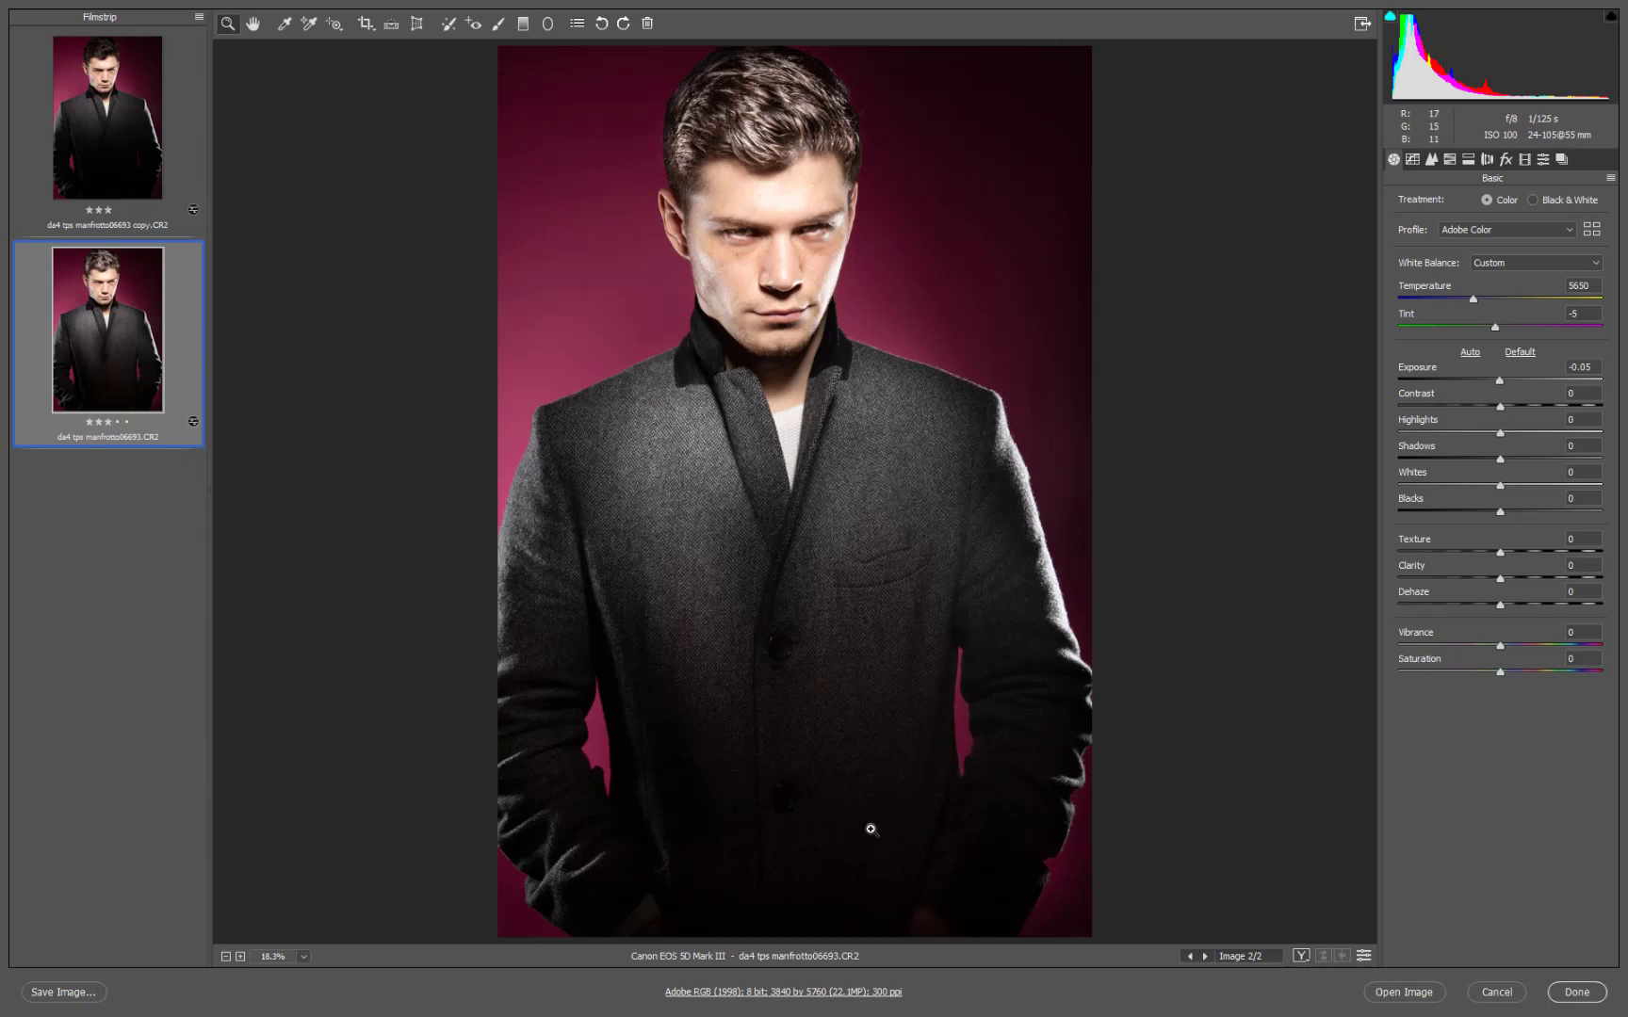
{"action": "left_click", "coordinate": [107, 122]}
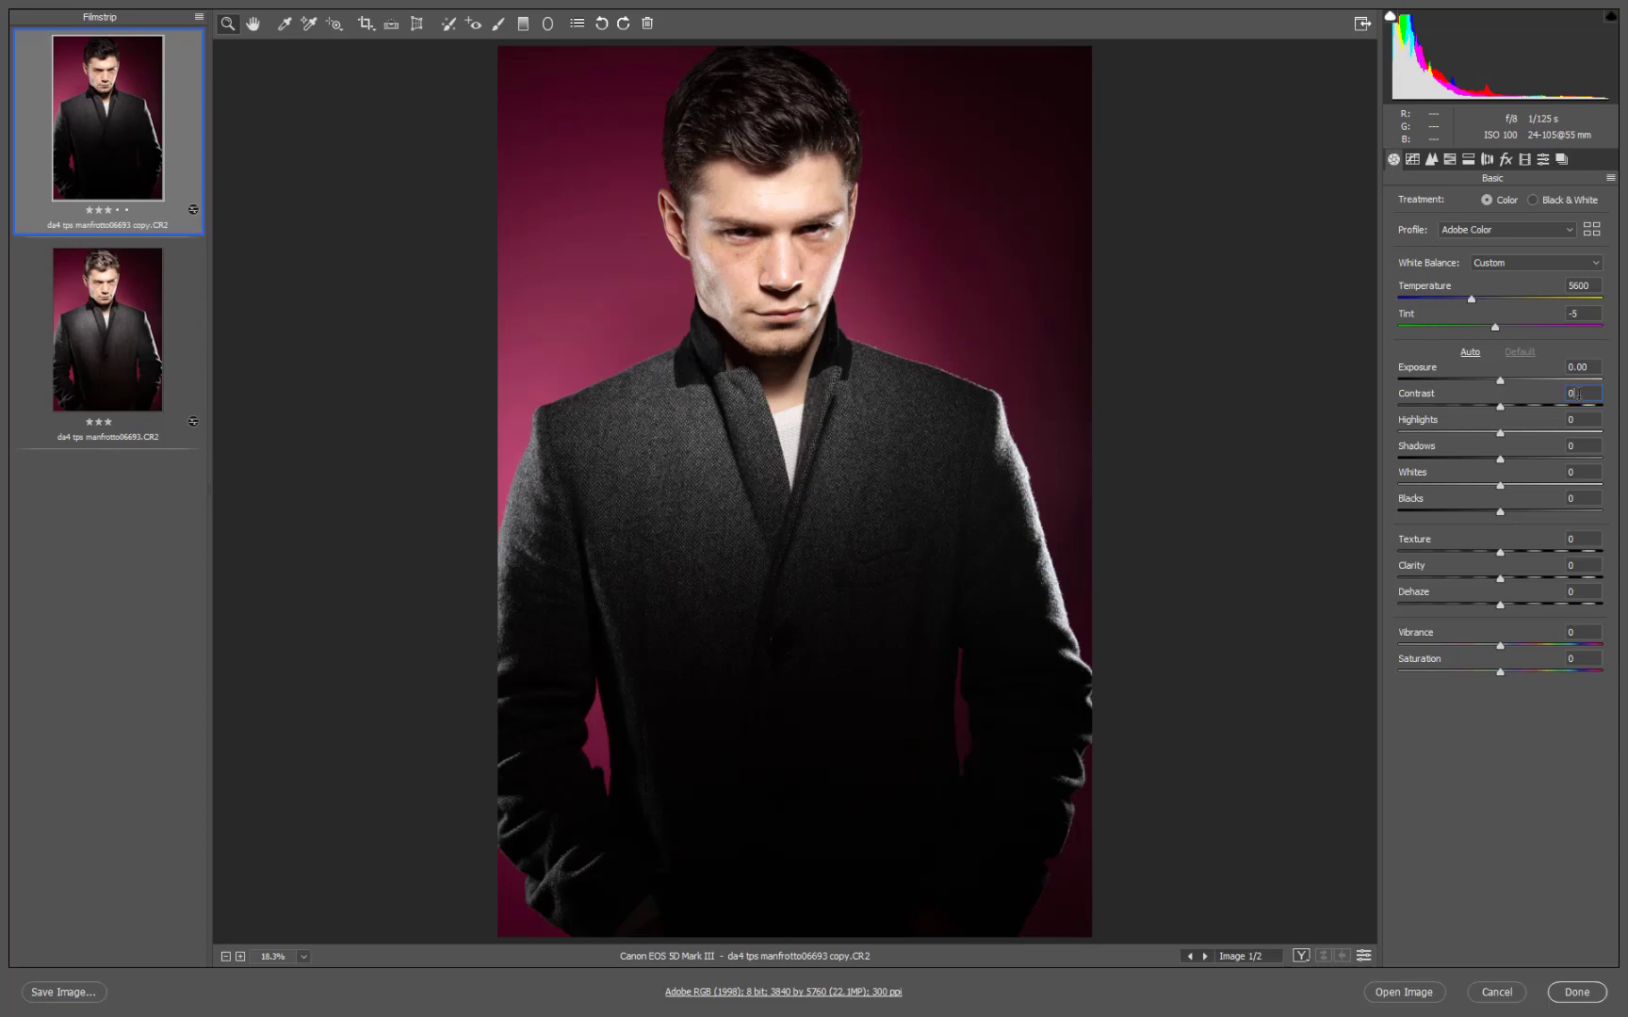
- Set the portrait copy's Contrast to +8 and Blacks to -8
{"action": "type", "text": "8"}
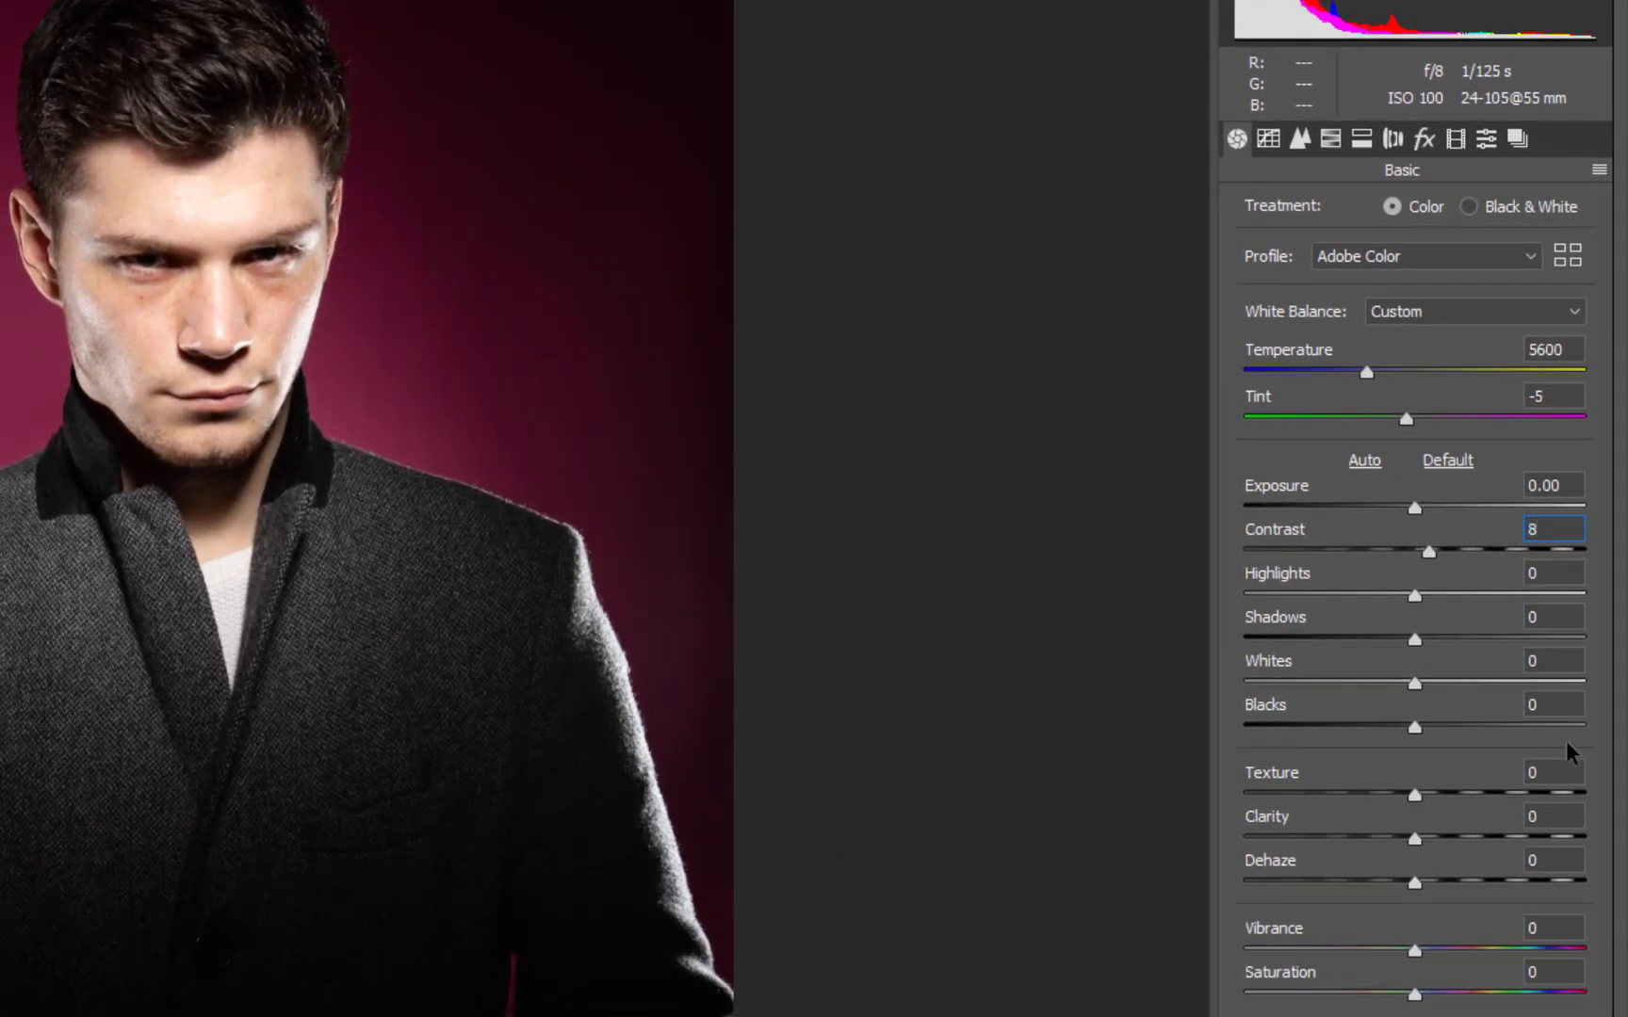
{"action": "left_click", "coordinate": [1548, 704]}
{"action": "type", "text": "-8"}
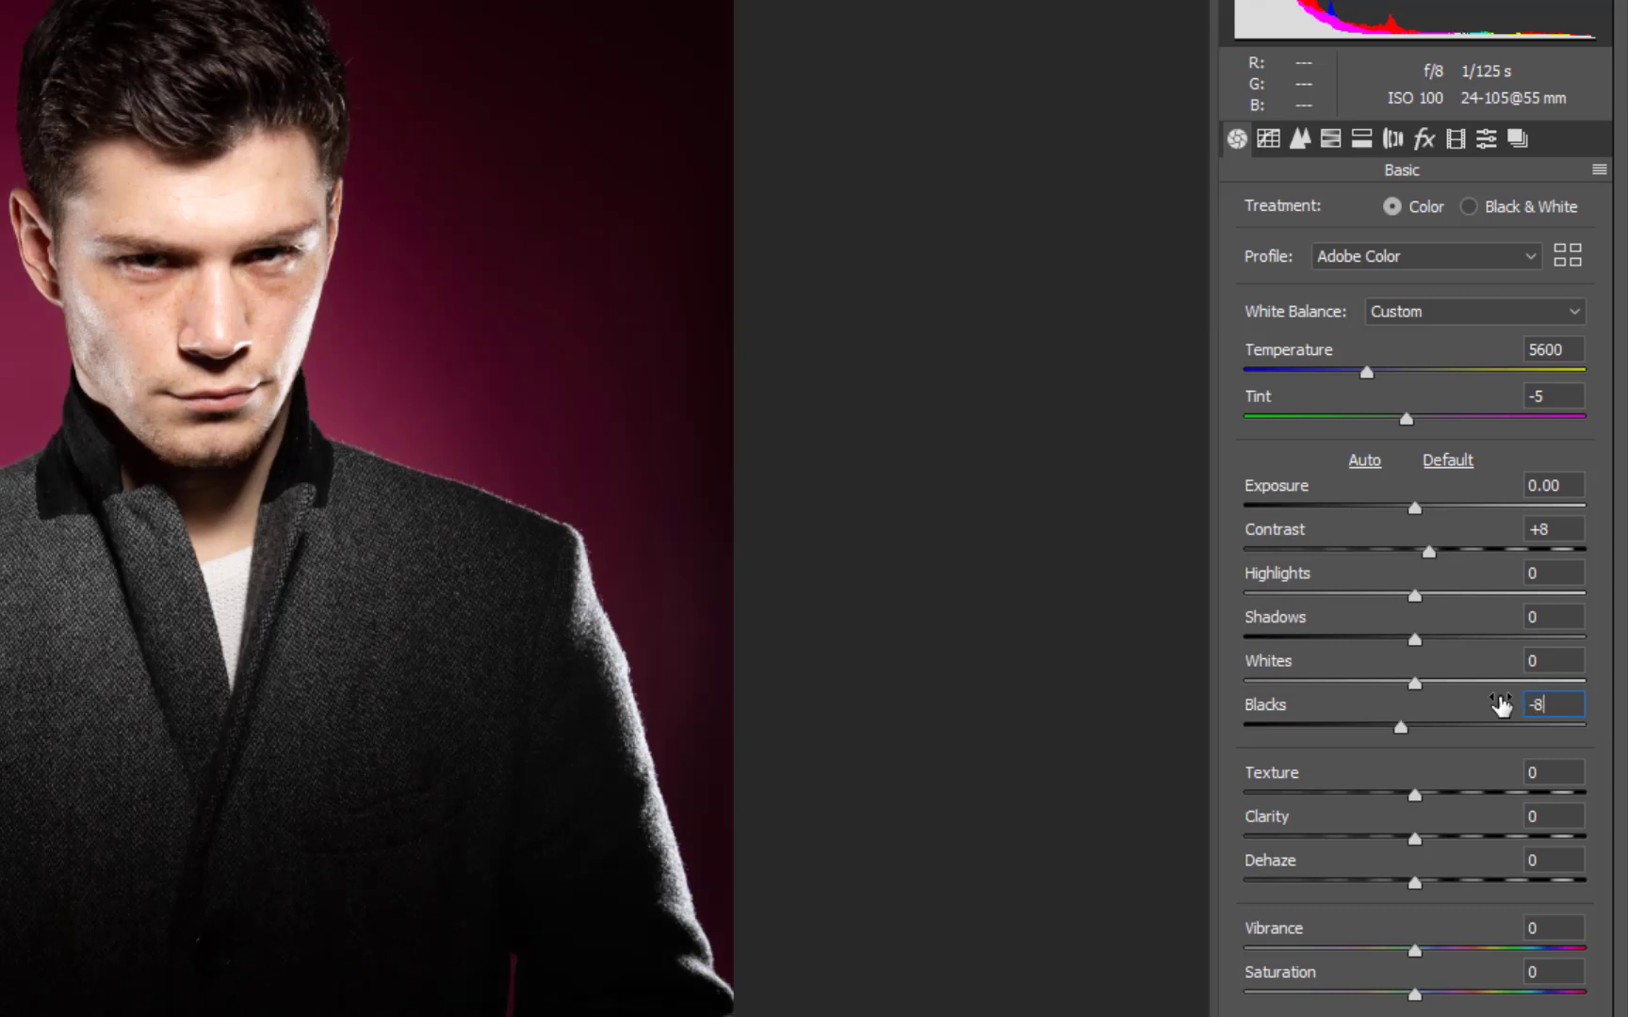
- Apply the Medium Contrast point tone curve to the RGB channel
{"action": "left_click", "coordinate": [1265, 142]}
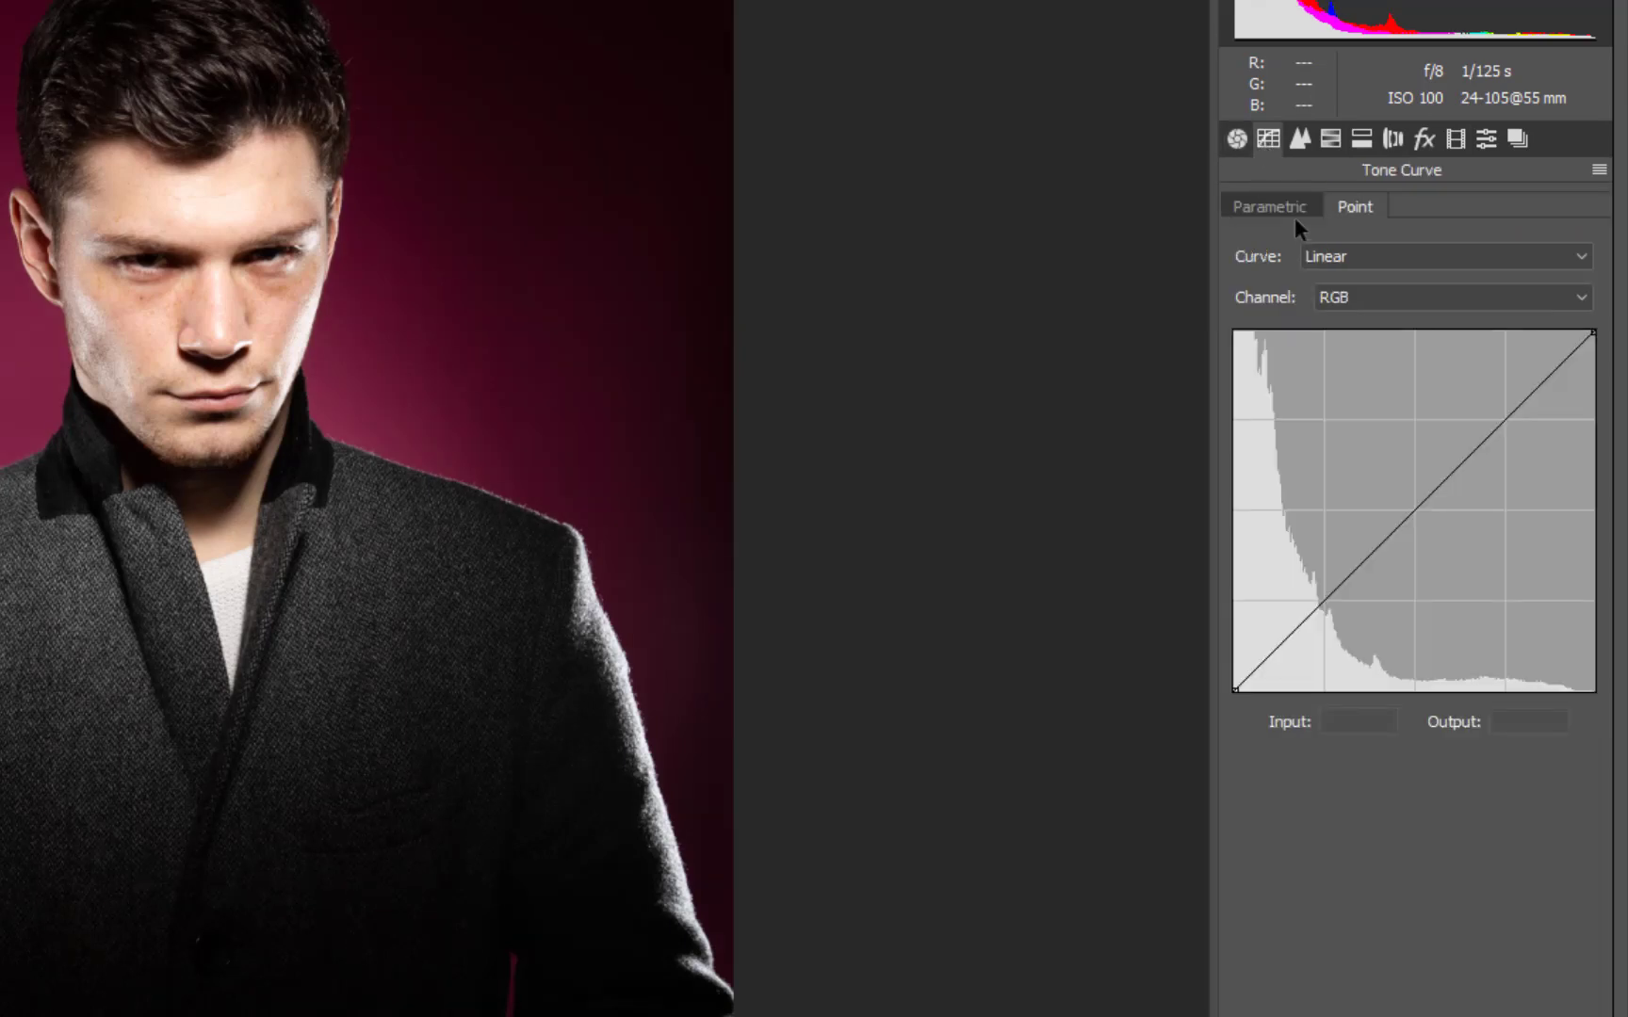
{"action": "left_click", "coordinate": [1326, 259]}
{"action": "left_click", "coordinate": [1345, 301]}
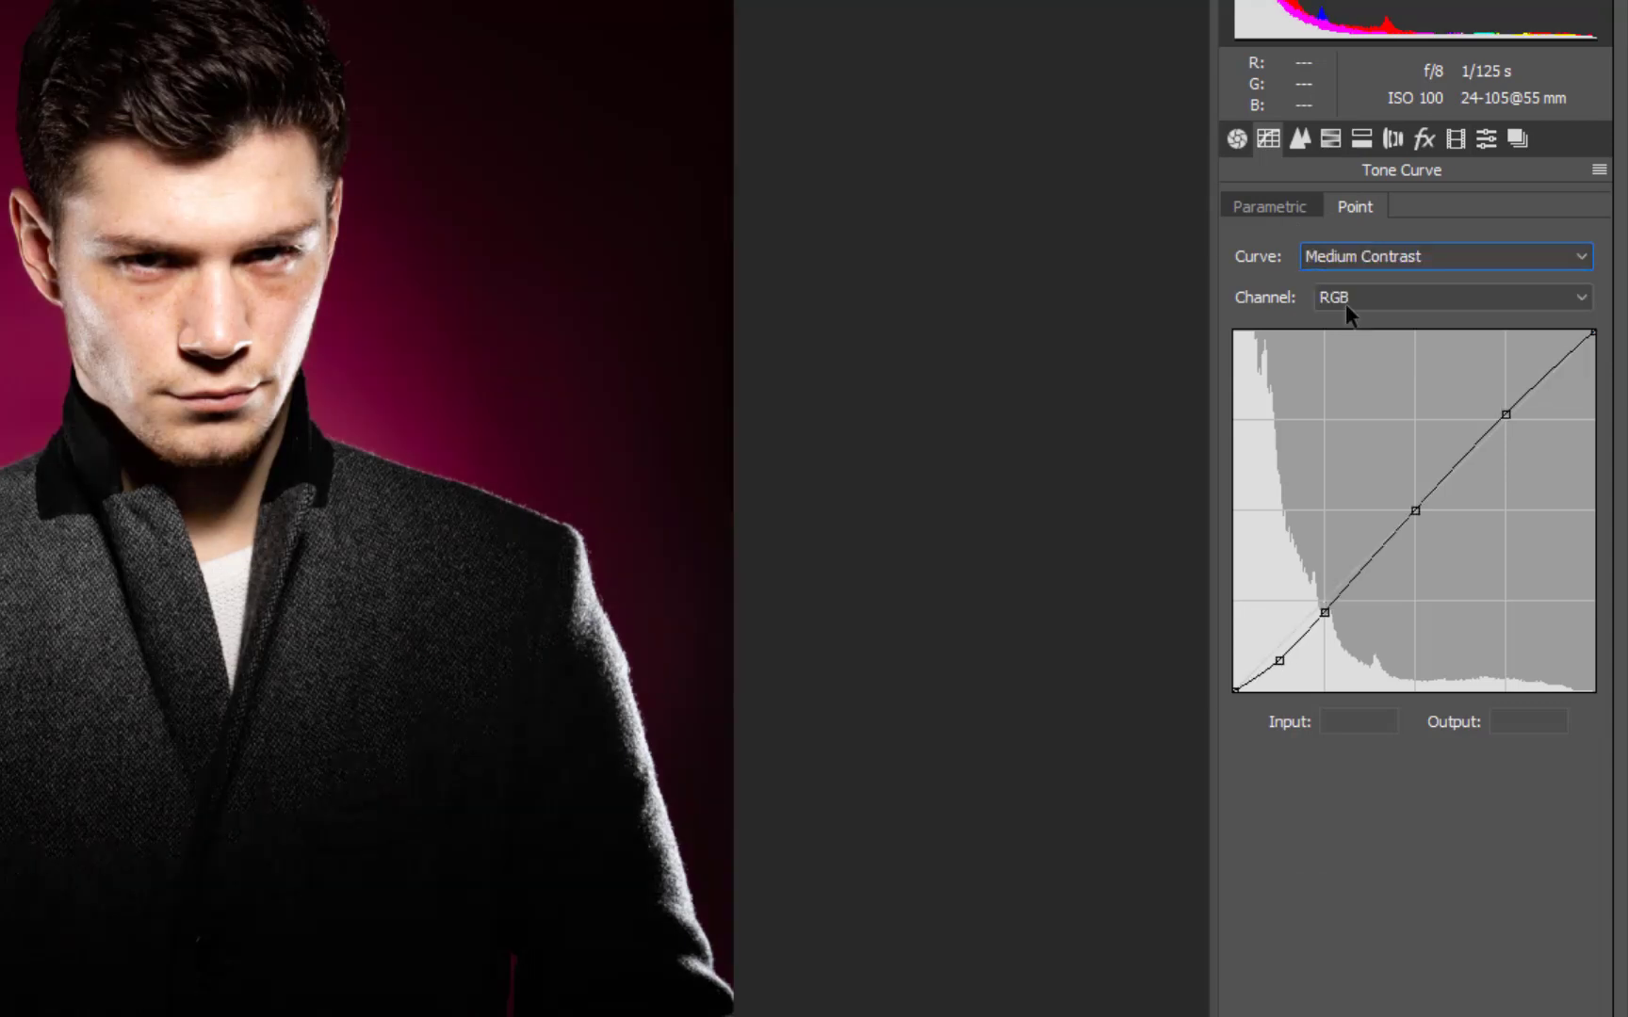
- Raise the basic Shadows adjustment to +13
{"action": "left_click", "coordinate": [1236, 141]}
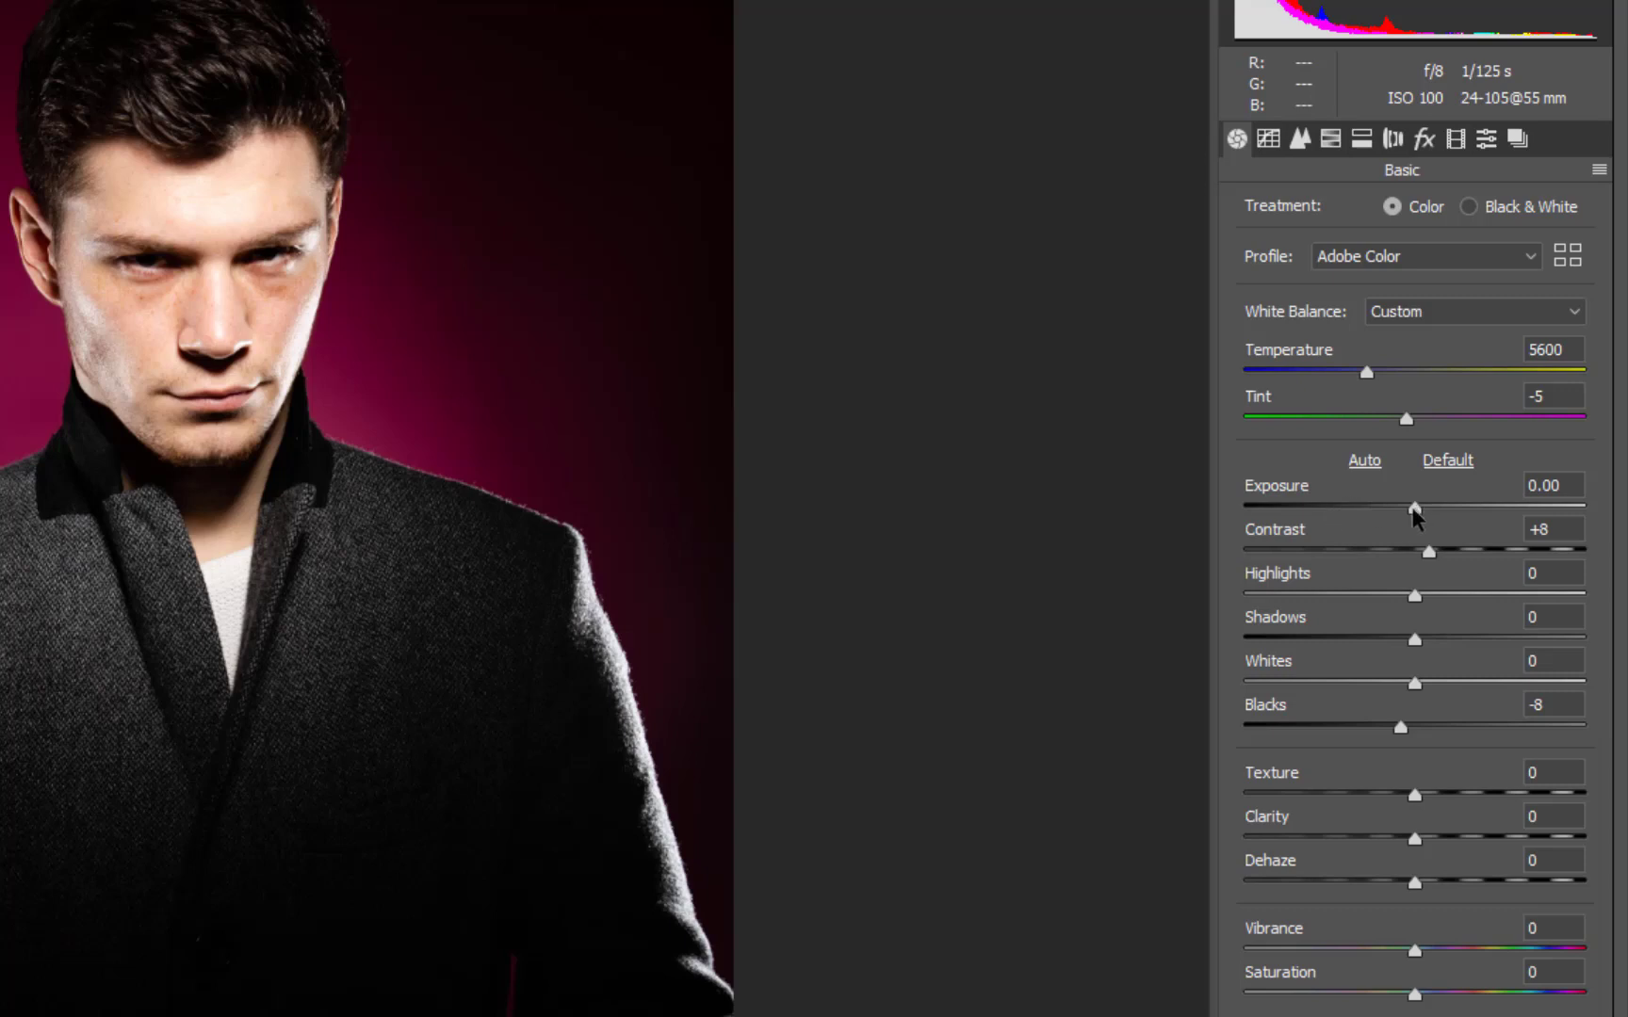
{"action": "left_click", "coordinate": [1421, 636]}
{"action": "mouse_move", "coordinate": [1422, 636]}
{"action": "left_mouse_down"}
{"action": "mouse_move", "coordinate": [1470, 625]}
{"action": "mouse_move", "coordinate": [1413, 624]}
{"action": "mouse_move", "coordinate": [1540, 631]}
{"action": "mouse_move", "coordinate": [1388, 642]}
{"action": "mouse_move", "coordinate": [1441, 635]}
{"action": "left_mouse_up"}
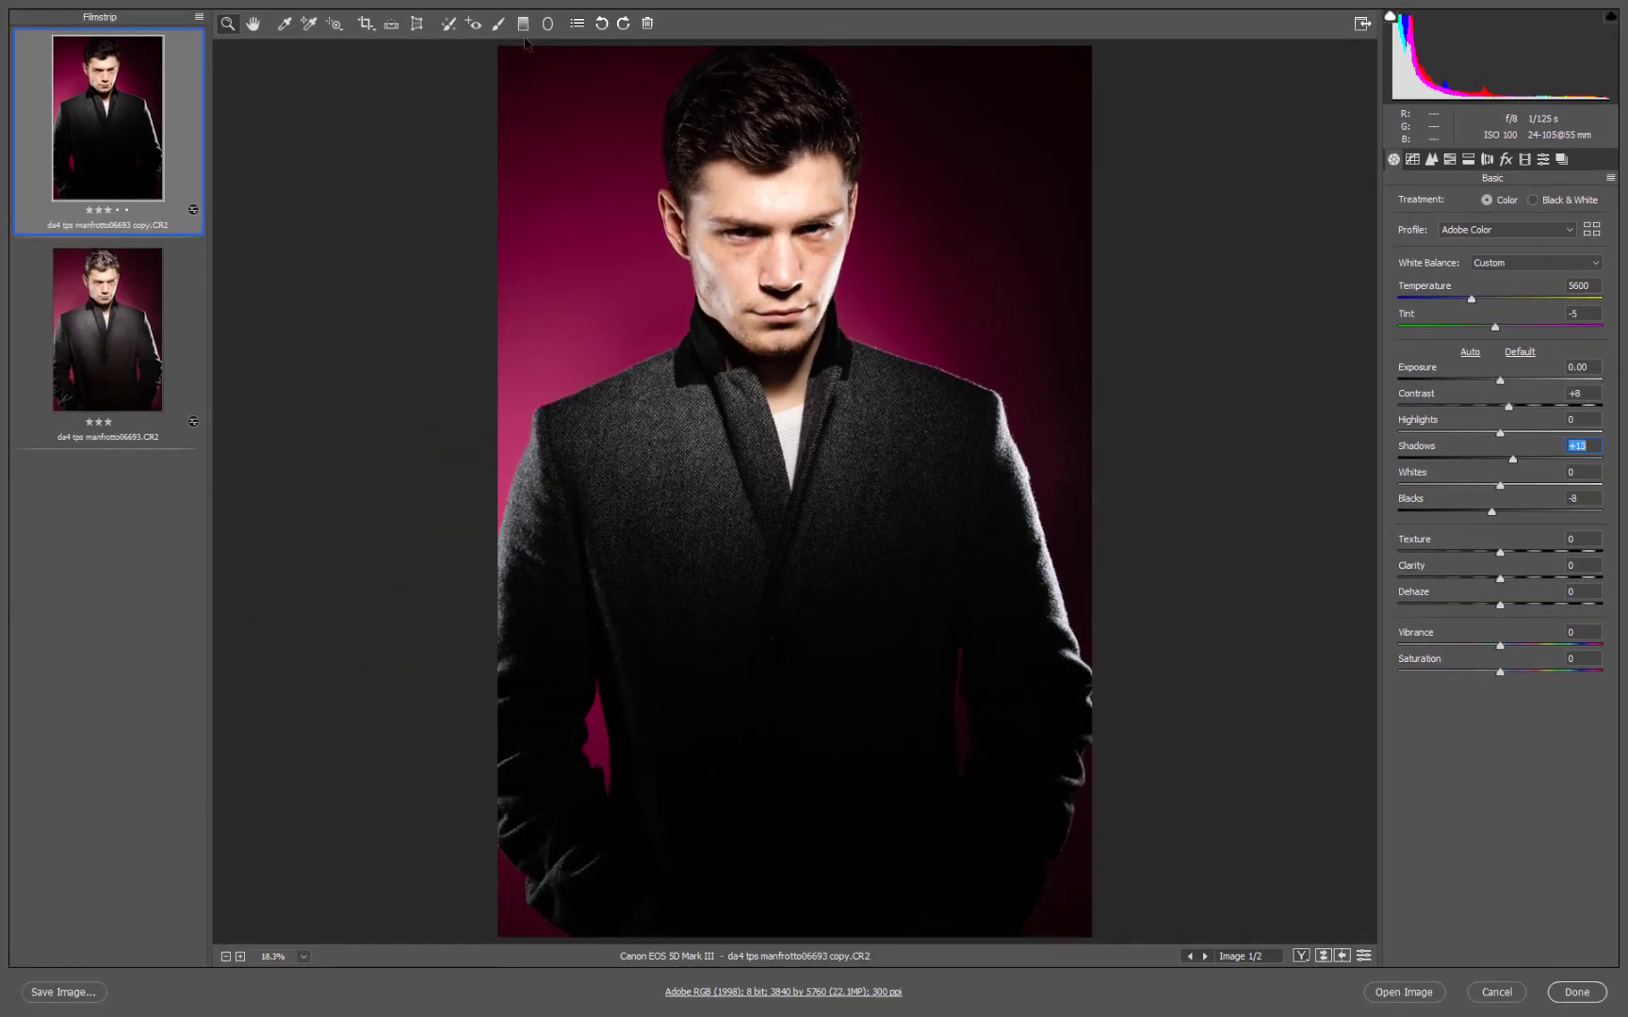
- Paint the jacket's chest with an Exposure-only Adjustment Brush starting at +0.50, and raise its Exposure to +1.00
{"action": "left_click", "coordinate": [498, 23]}
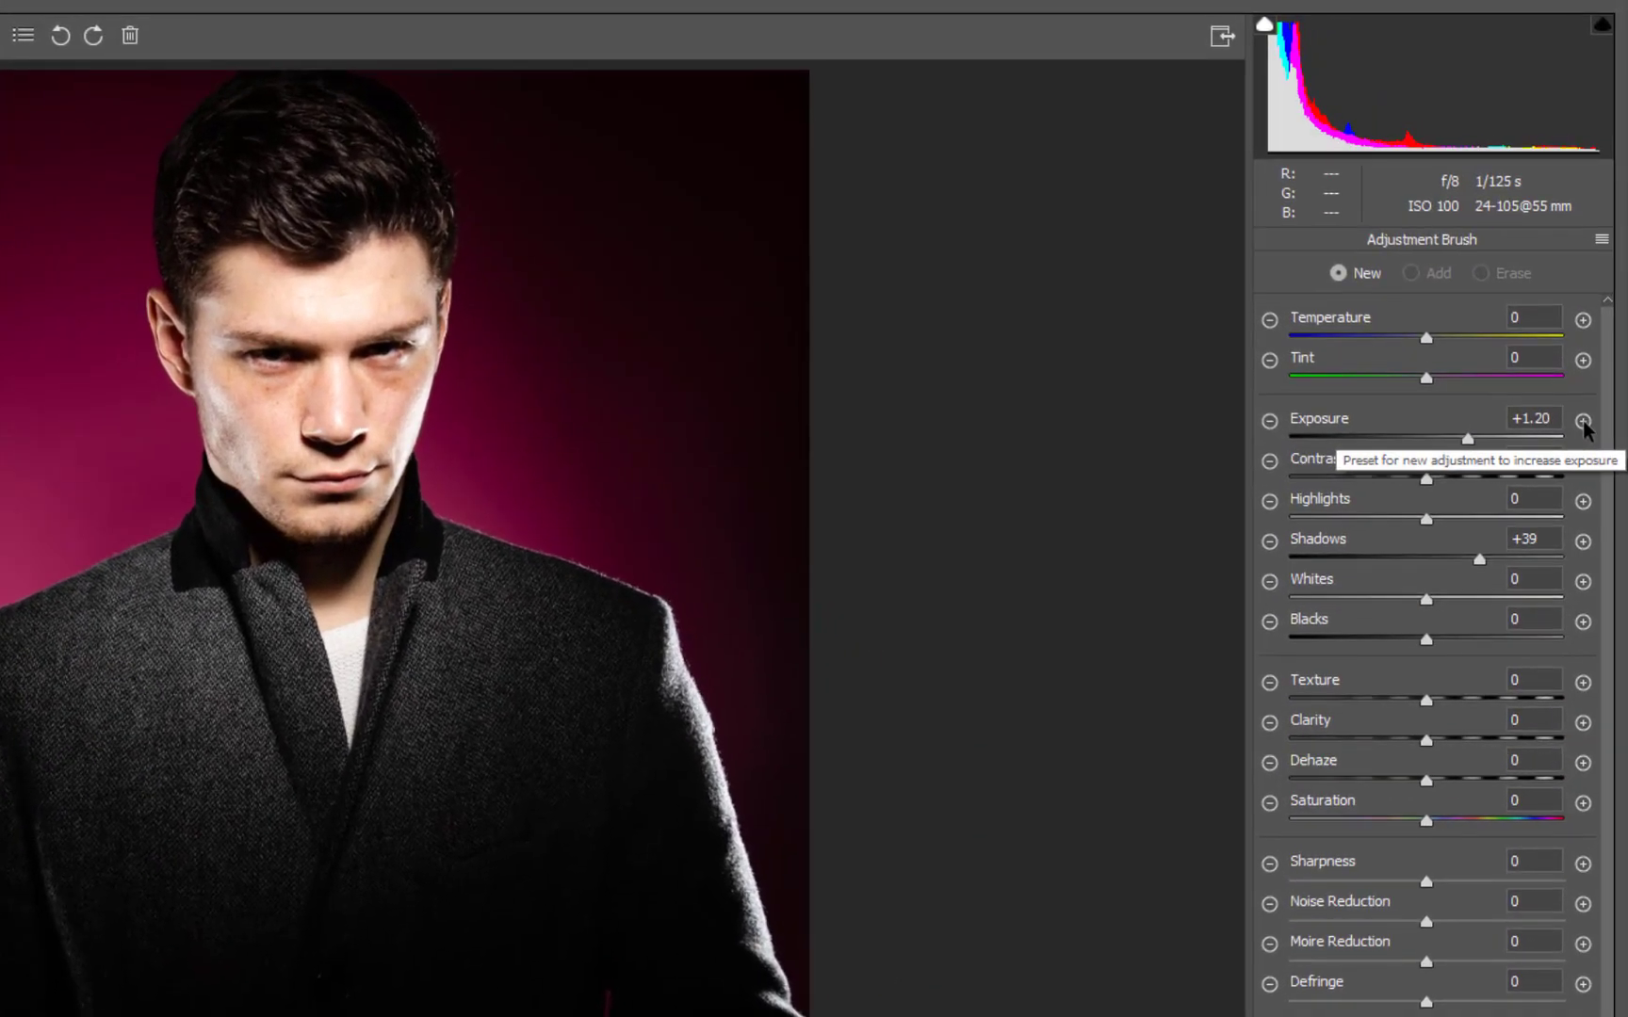
{"action": "left_click", "coordinate": [1584, 422]}
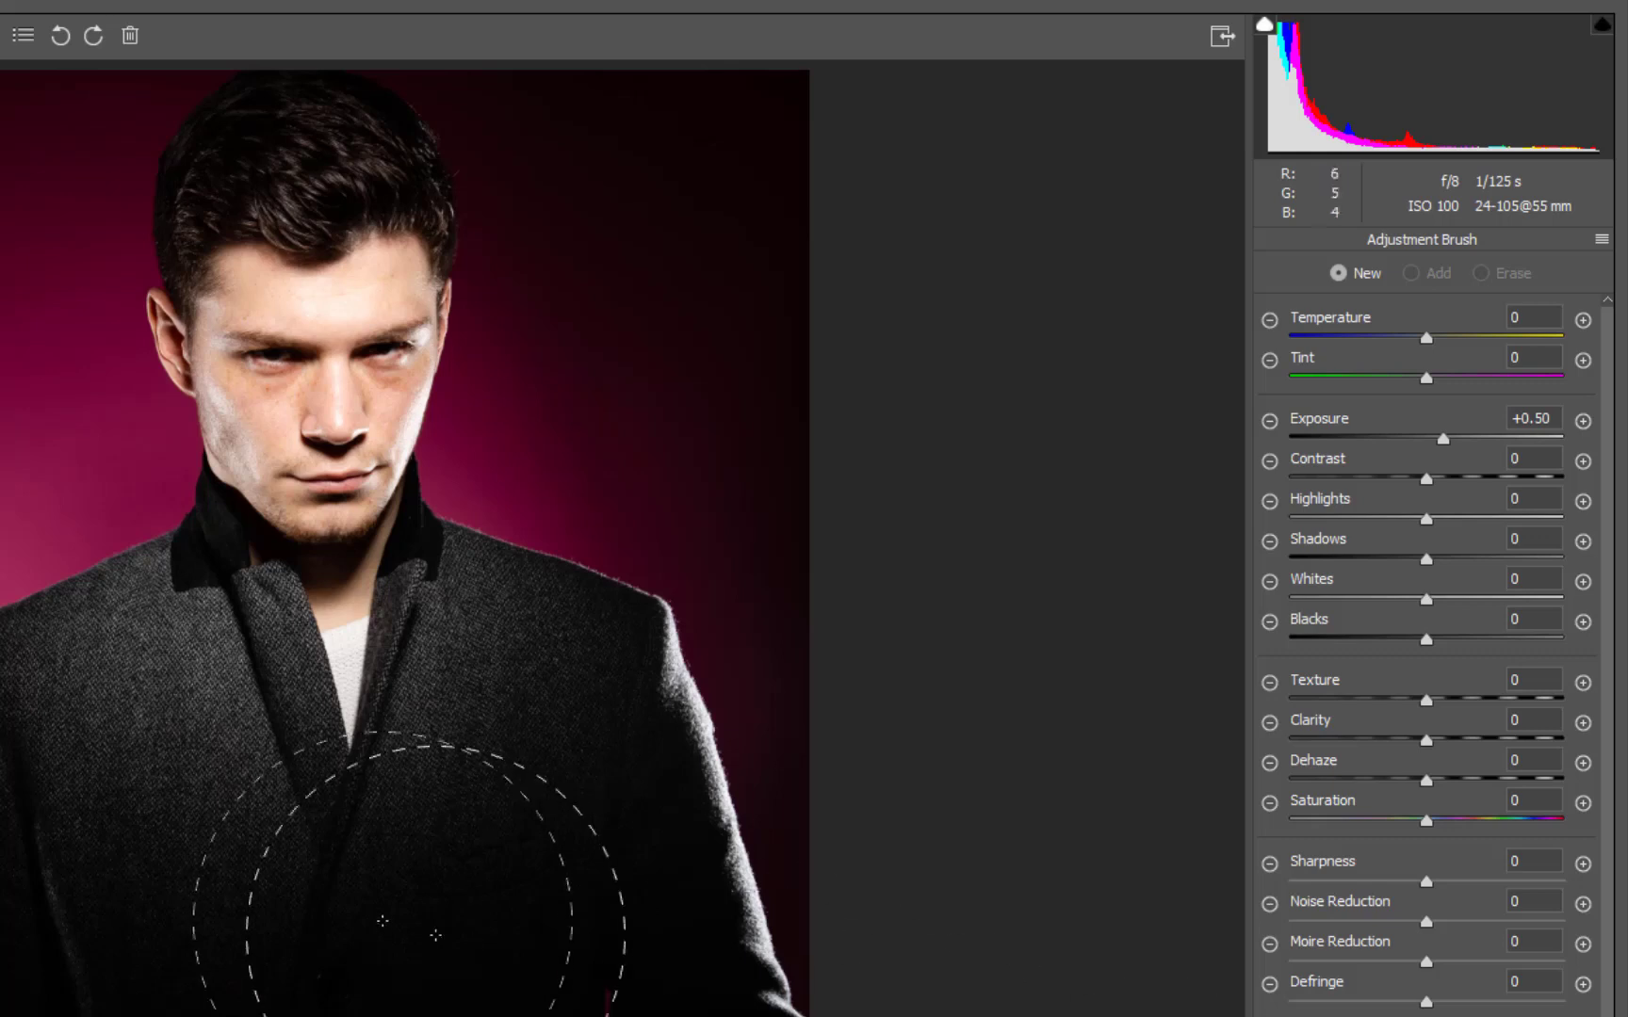
{"action": "left_click_drag", "start_coordinate": [226, 891], "coordinate": [160, 716]}
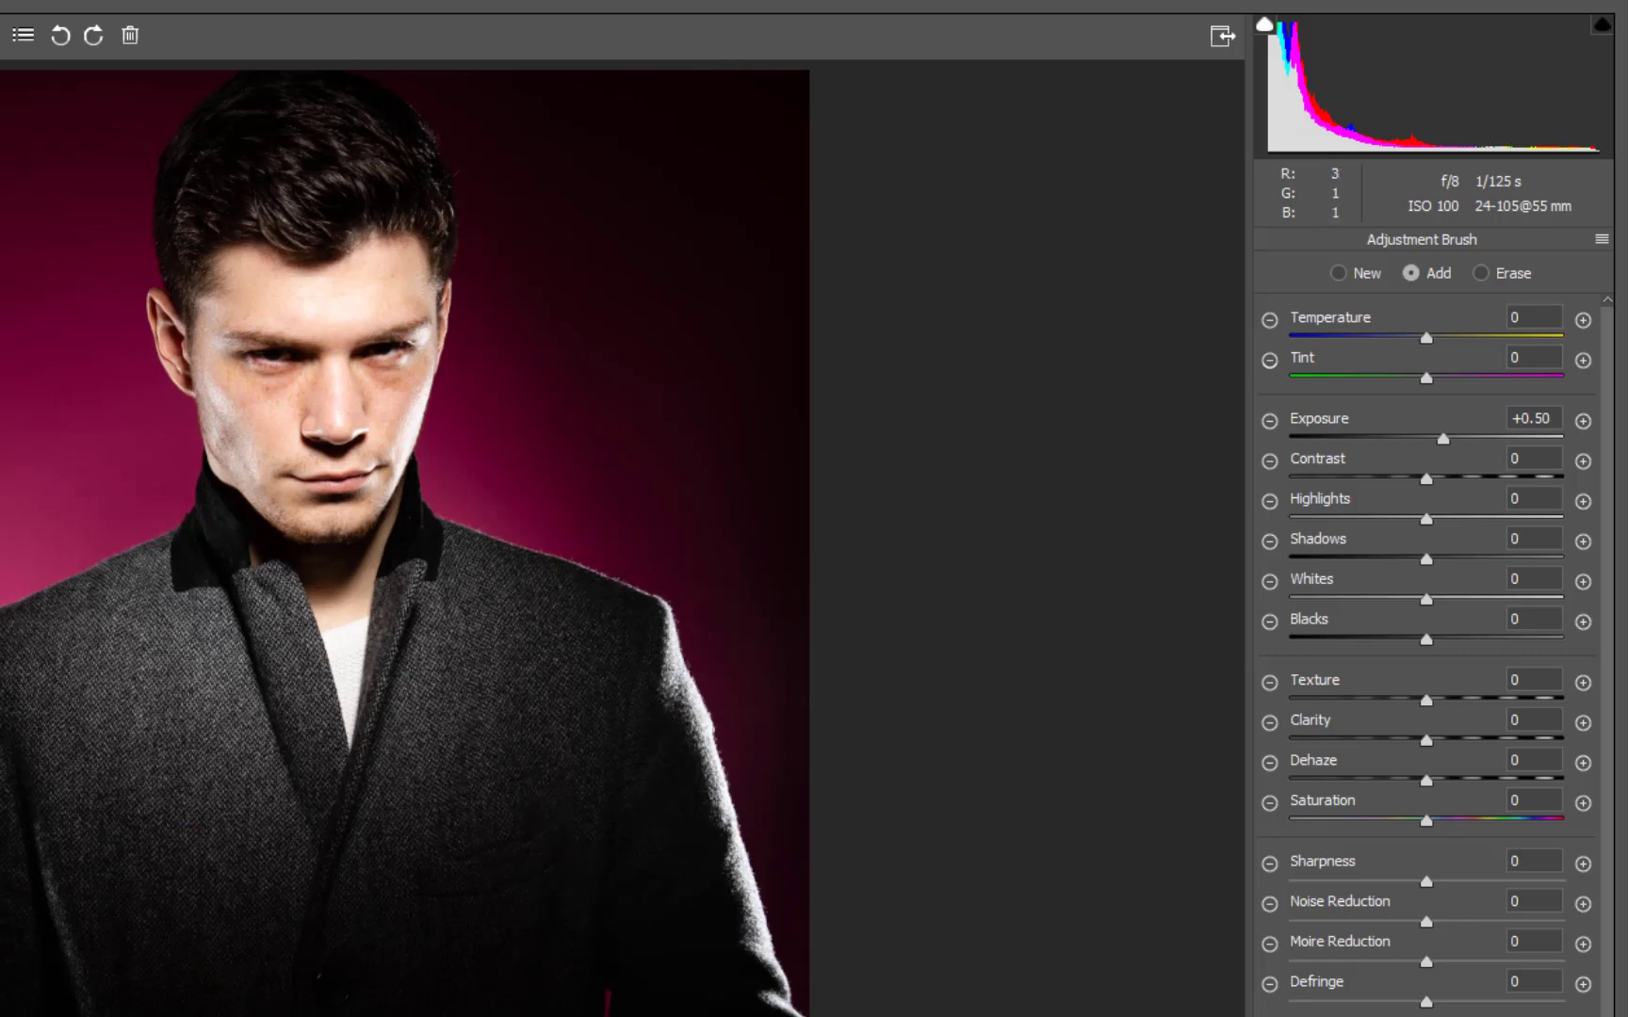
{"action": "mouse_move", "coordinate": [1459, 439]}
{"action": "left_mouse_down"}
{"action": "mouse_move", "coordinate": [1485, 439]}
{"action": "mouse_move", "coordinate": [1463, 440]}
{"action": "left_mouse_up"}
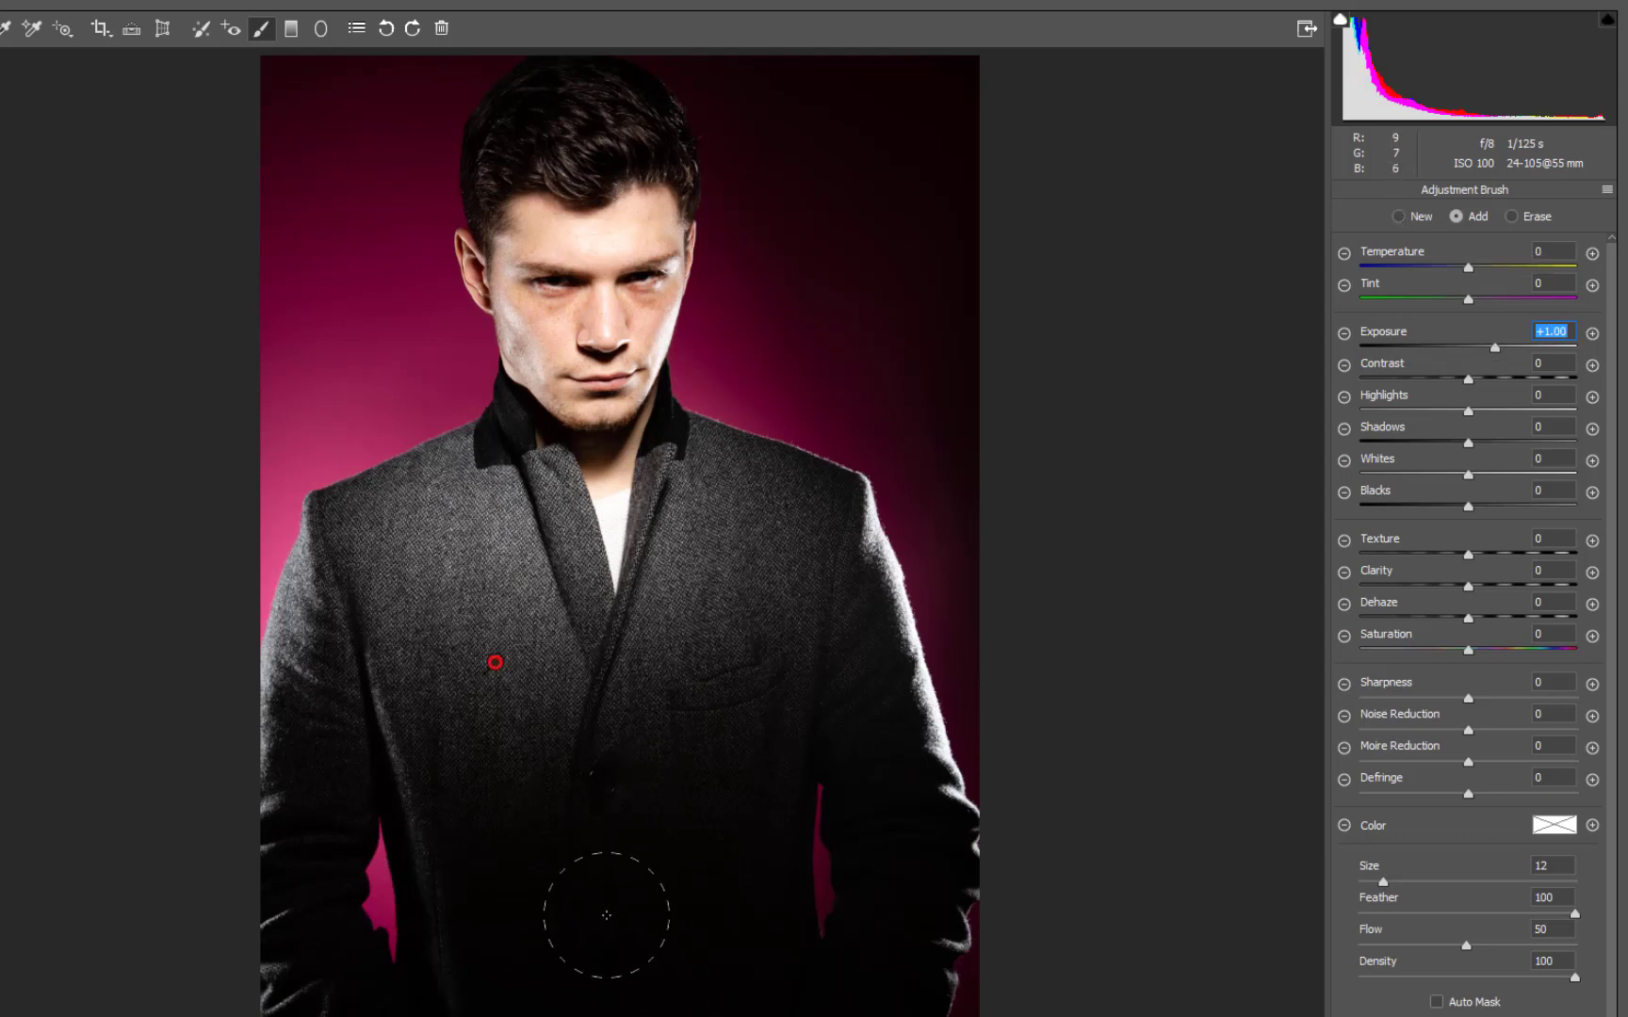
- Paint a second brush adjustment over the dark lower jacket and up to the chest, with Exposure +0.25, Highlights +27 and Shadows +40
{"action": "left_click", "coordinate": [1398, 216]}
{"action": "mouse_move", "coordinate": [533, 860]}
{"action": "left_mouse_down"}
{"action": "mouse_move", "coordinate": [706, 775]}
{"action": "mouse_move", "coordinate": [618, 962]}
{"action": "mouse_move", "coordinate": [499, 829]}
{"action": "left_mouse_up"}
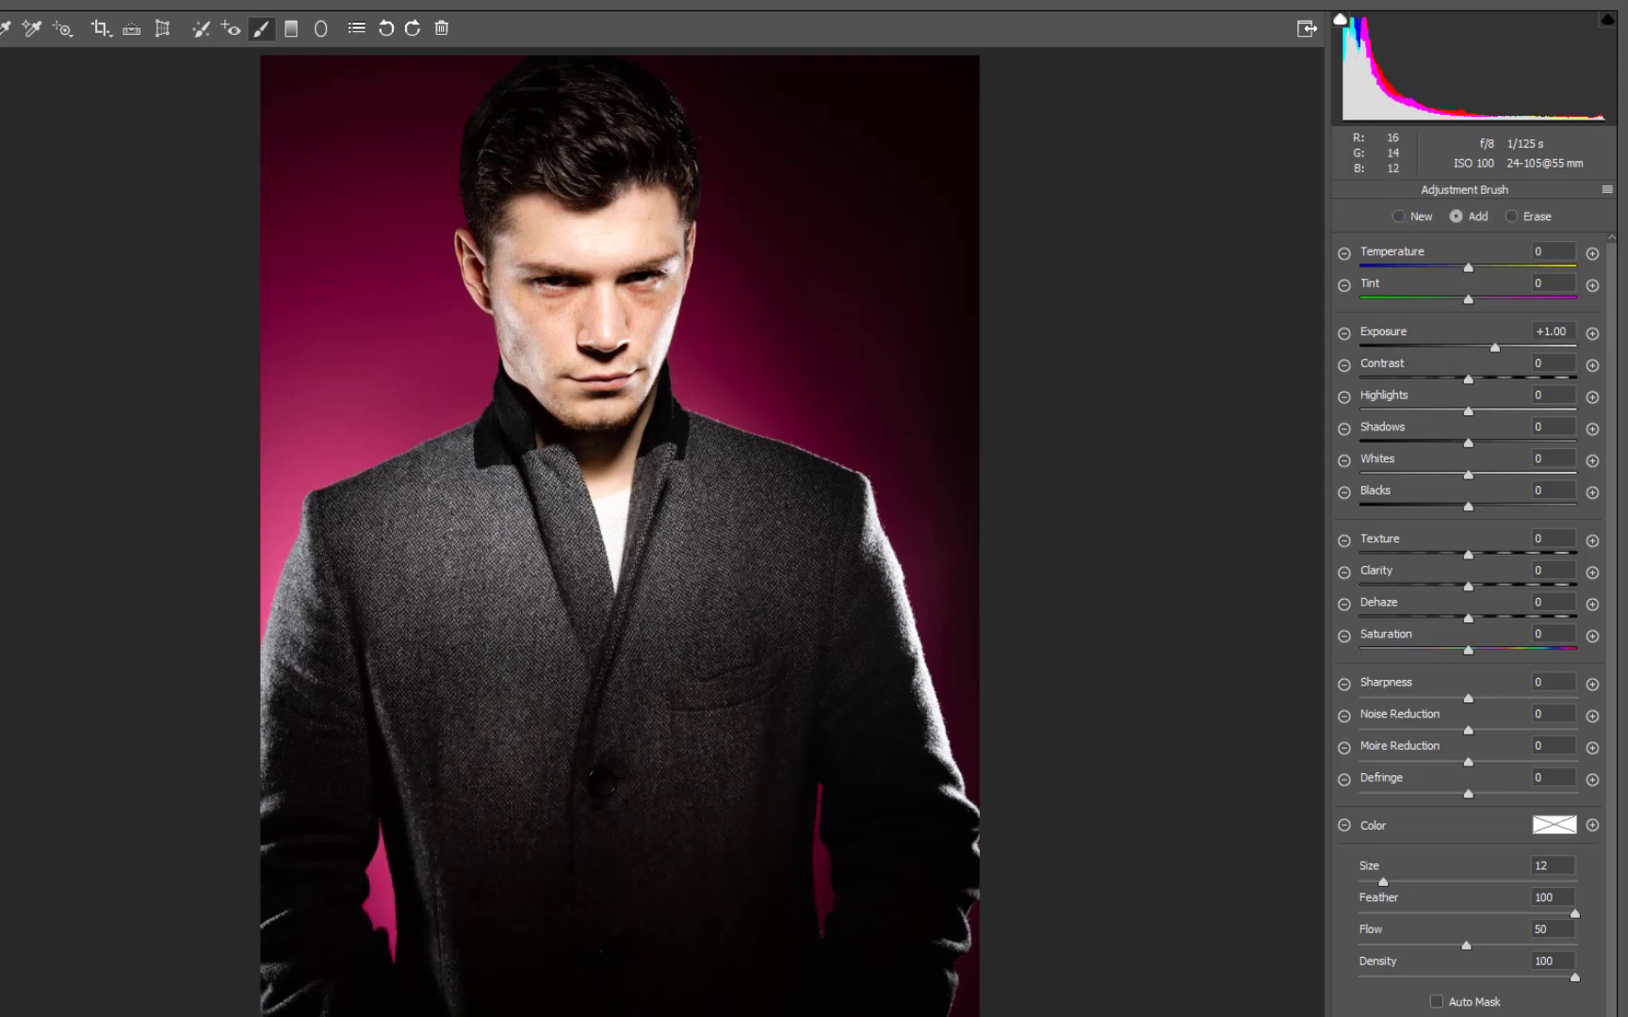
{"action": "left_click_drag", "start_coordinate": [1468, 443], "coordinate": [1509, 451]}
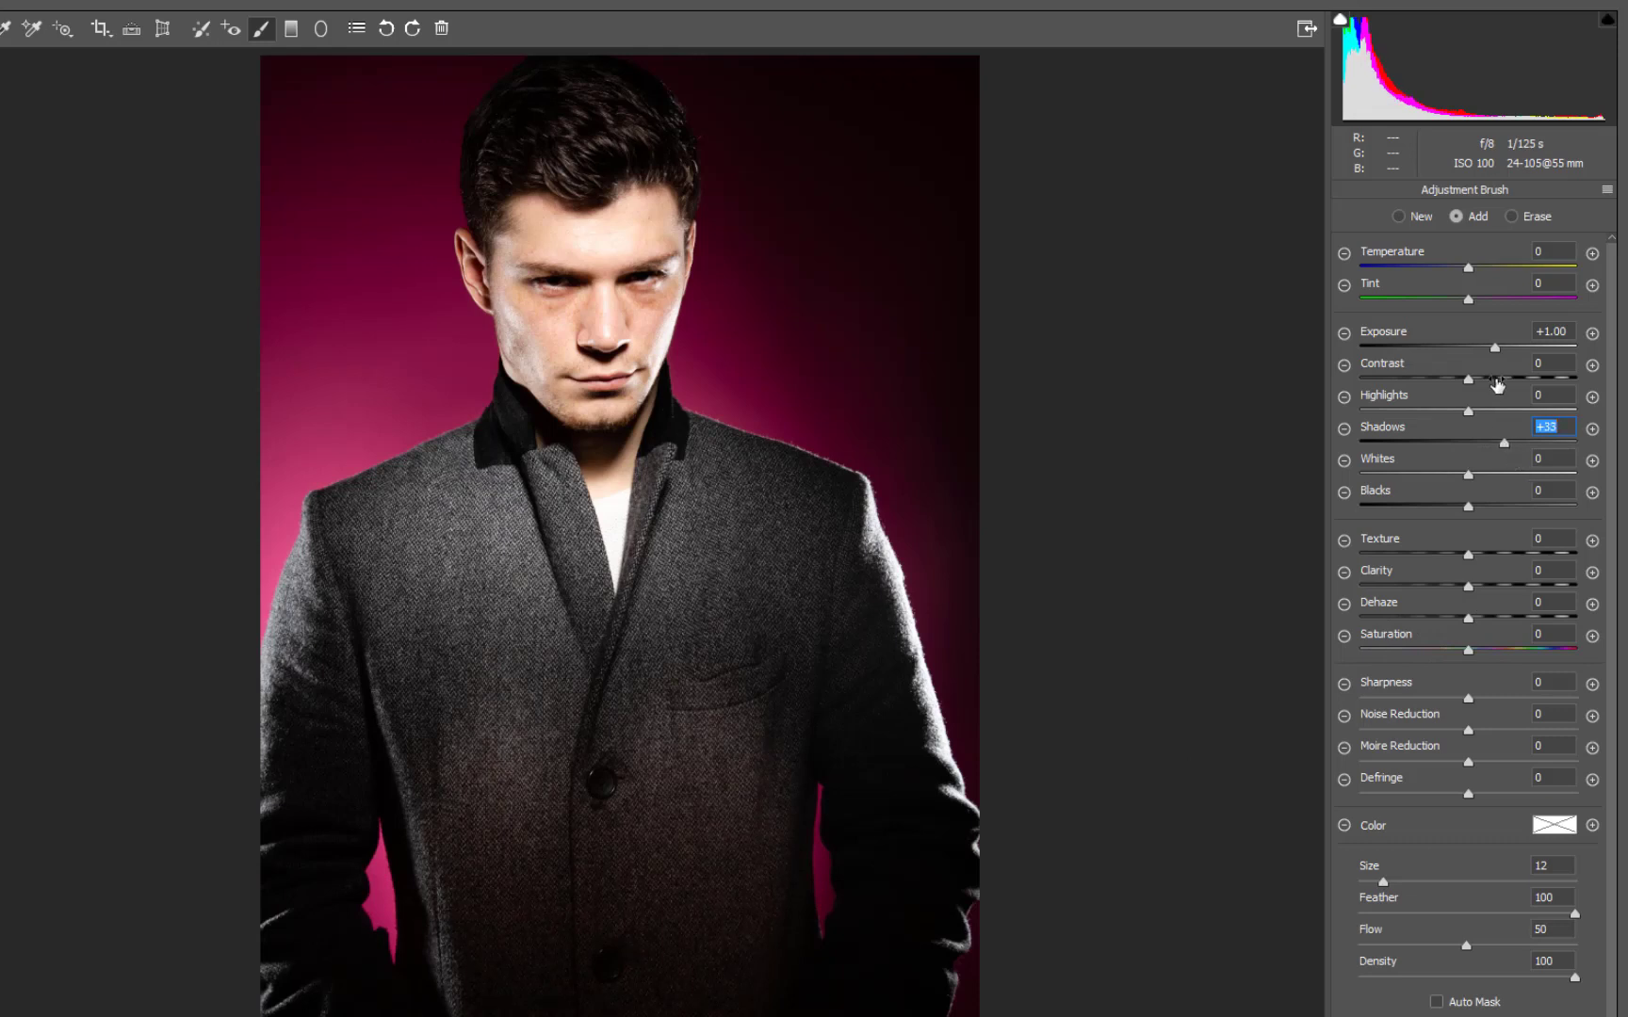
{"action": "left_click_drag", "start_coordinate": [1498, 346], "coordinate": [1476, 349]}
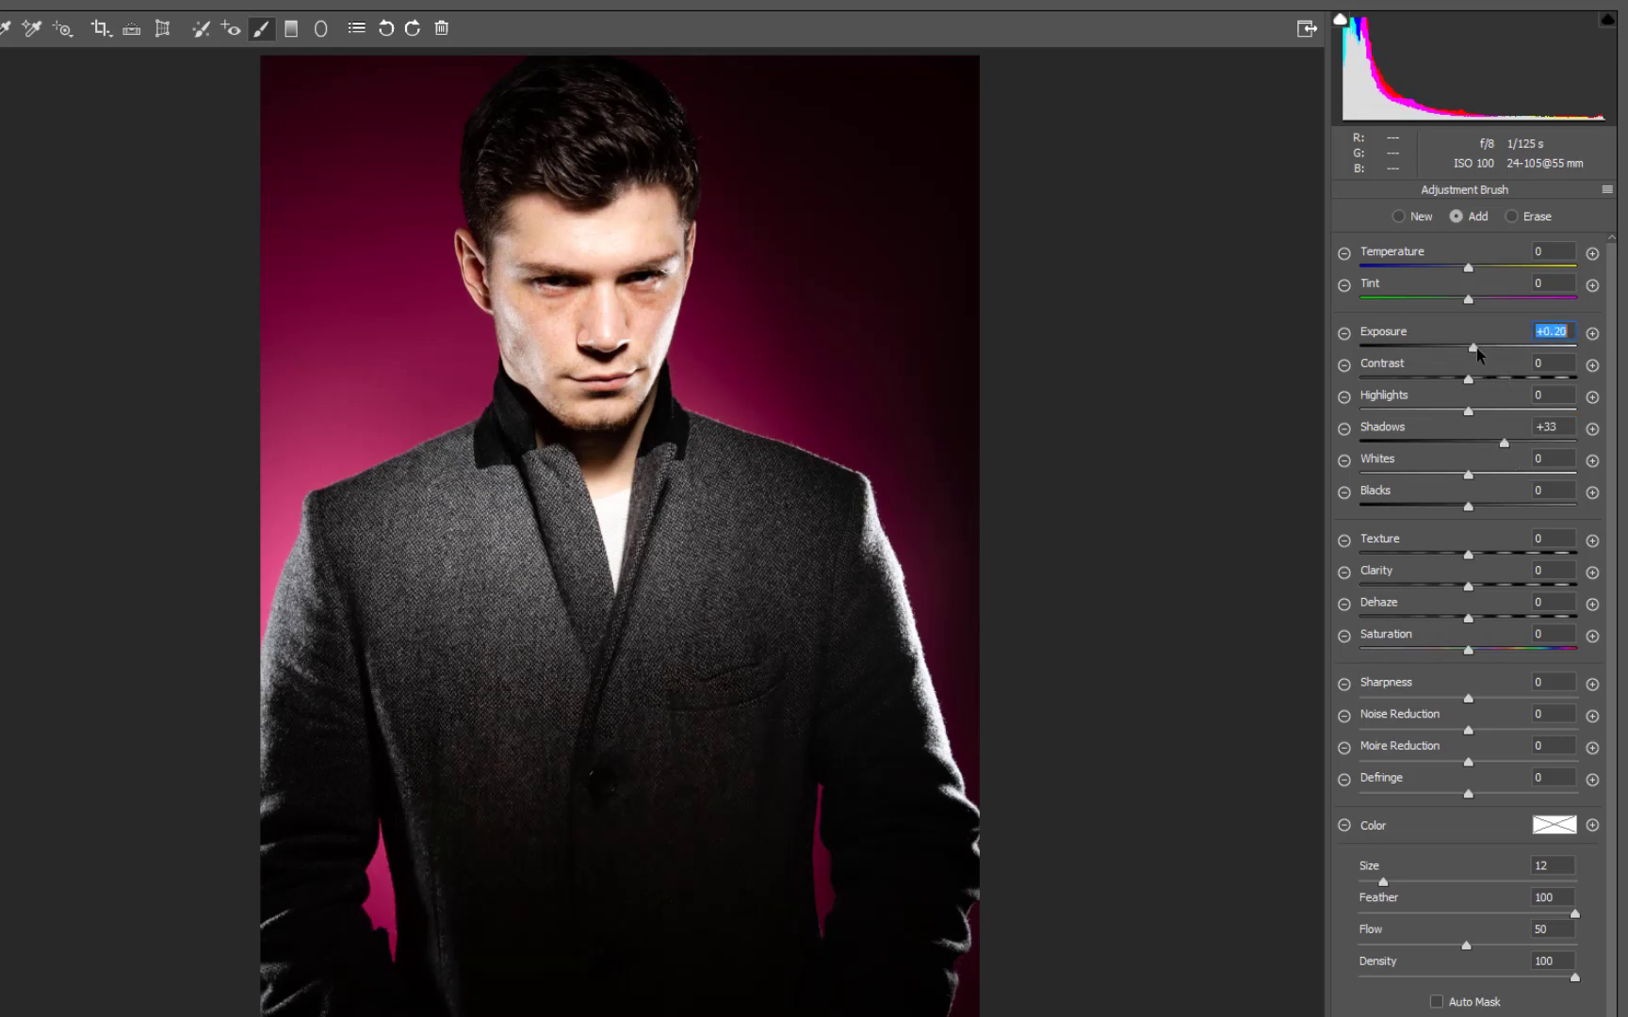
{"action": "mouse_move", "coordinate": [1504, 442]}
{"action": "left_mouse_down"}
{"action": "mouse_move", "coordinate": [1471, 411]}
{"action": "mouse_move", "coordinate": [1511, 412]}
{"action": "mouse_move", "coordinate": [1498, 422]}
{"action": "left_mouse_up"}
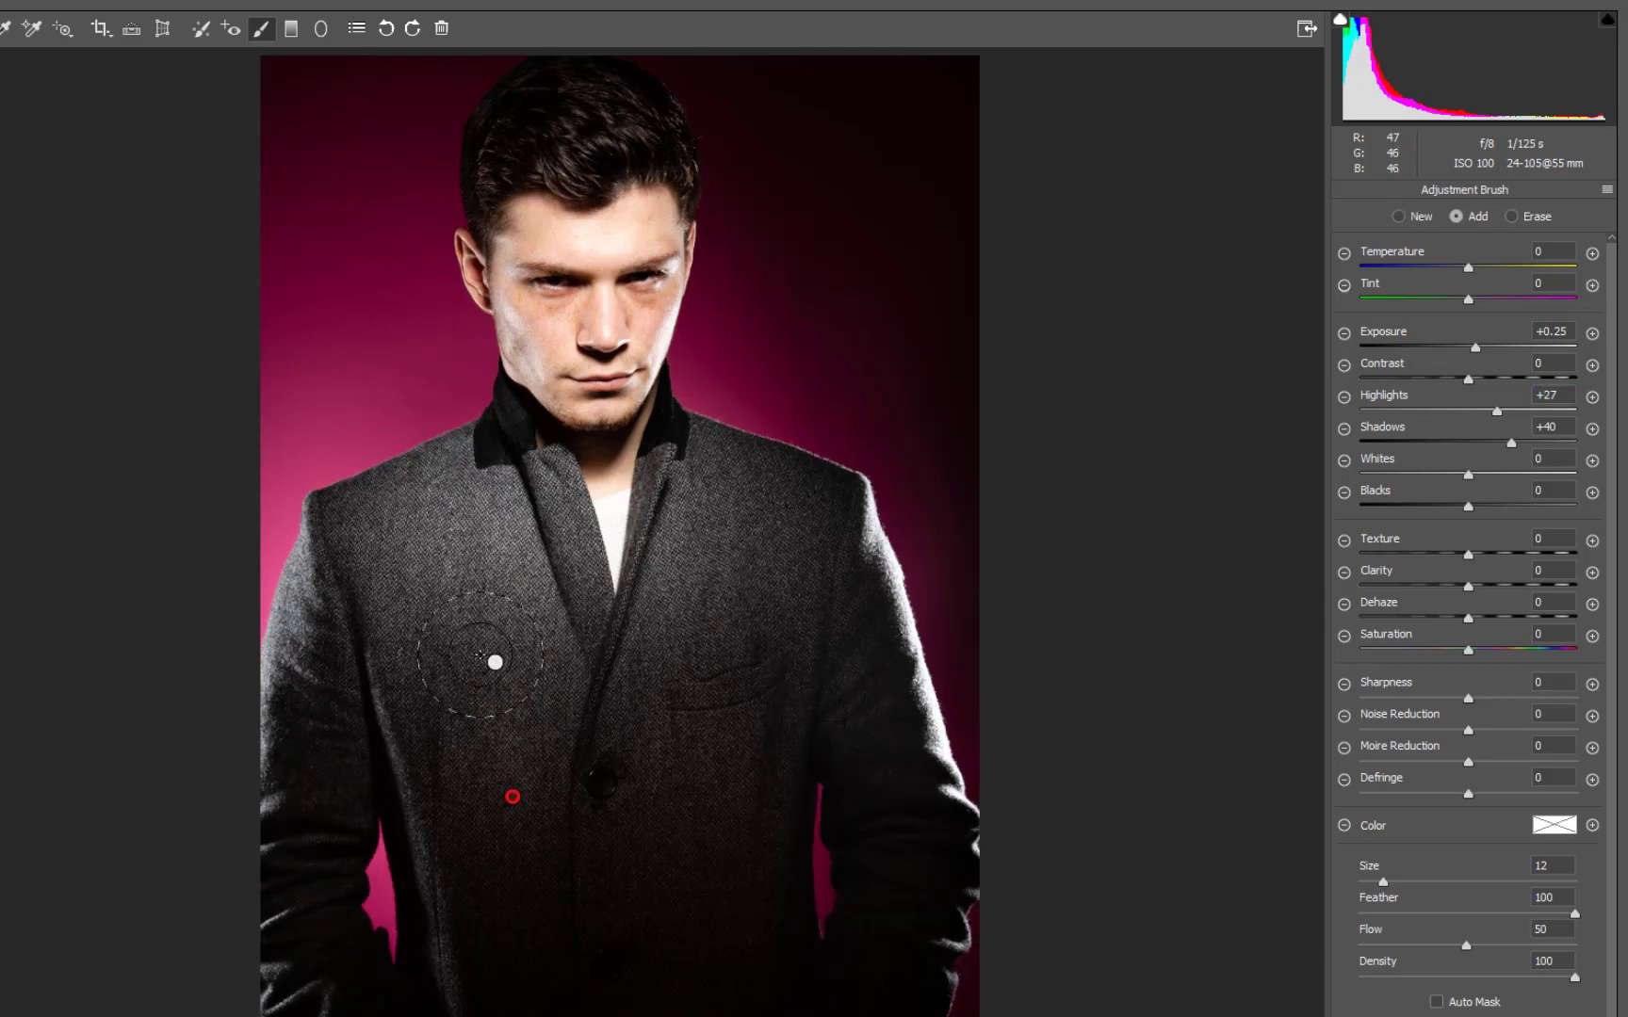
{"action": "mouse_move", "coordinate": [462, 556]}
{"action": "left_mouse_down"}
{"action": "mouse_move", "coordinate": [405, 517]}
{"action": "mouse_move", "coordinate": [812, 512]}
{"action": "mouse_move", "coordinate": [749, 518]}
{"action": "left_mouse_up"}
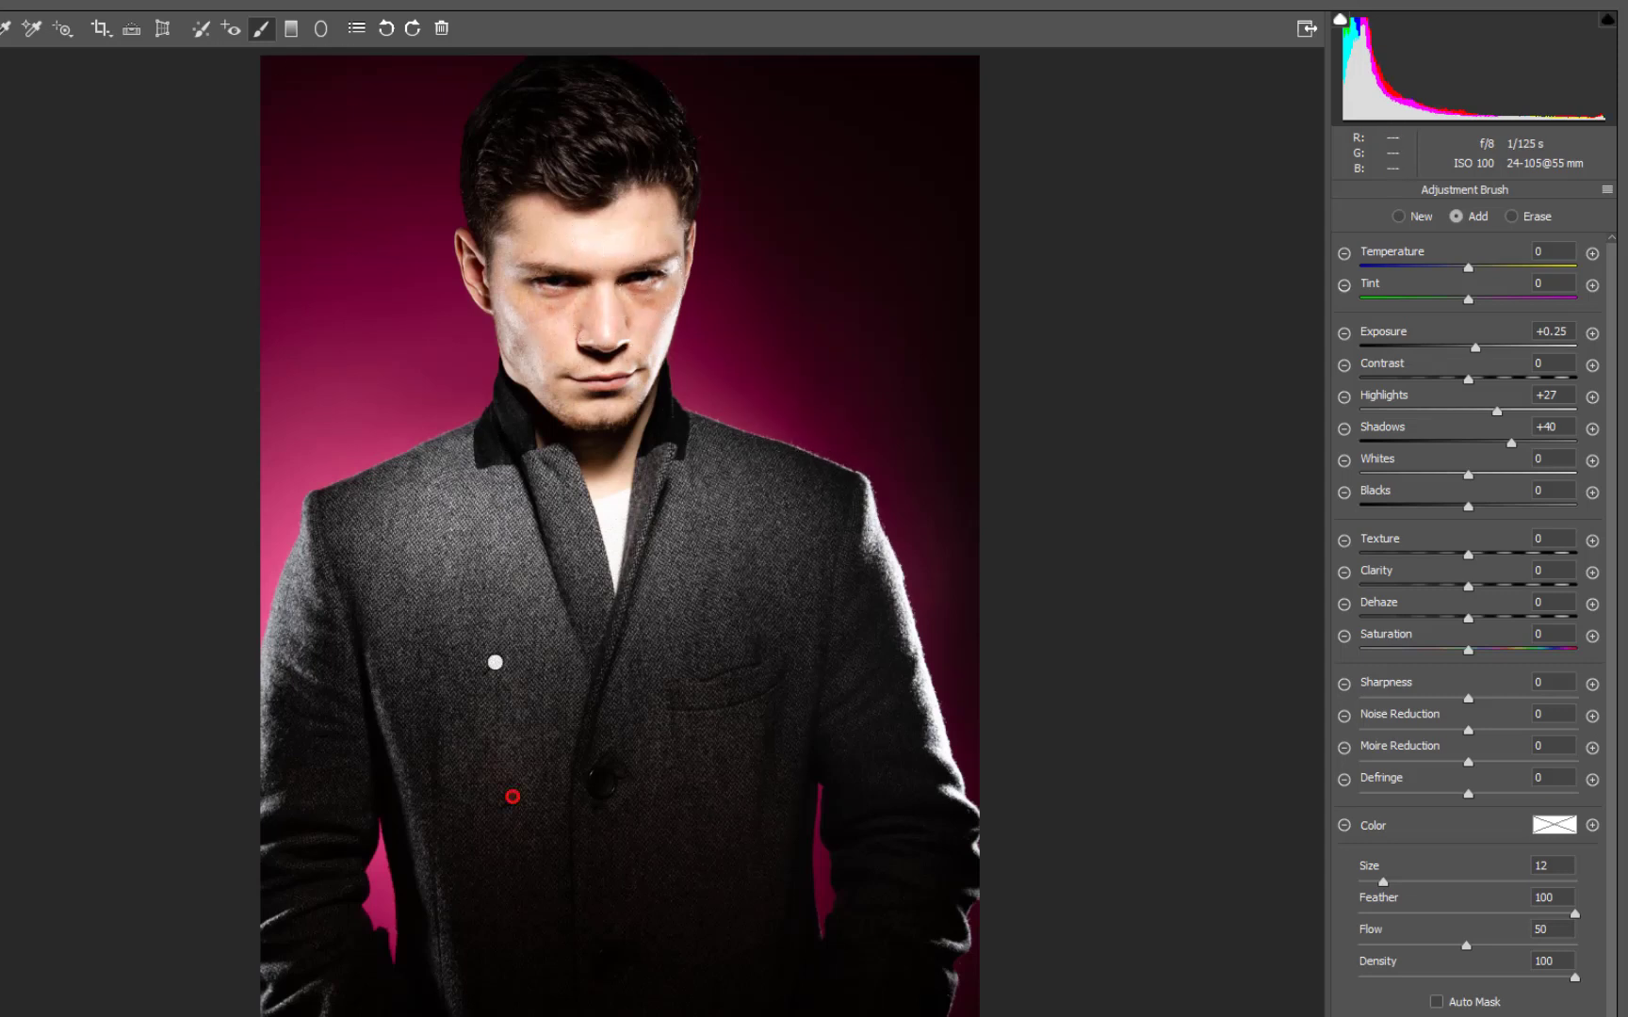
- Paint both eyes with a new size 3 Adjustment Brush set only to Exposure +0.50
{"action": "key", "text": "h"}
{"action": "key", "text": "ctrl+plus"}
{"action": "key", "text": "ctrl+plus"}
{"action": "key", "text": "ctrl+plus"}
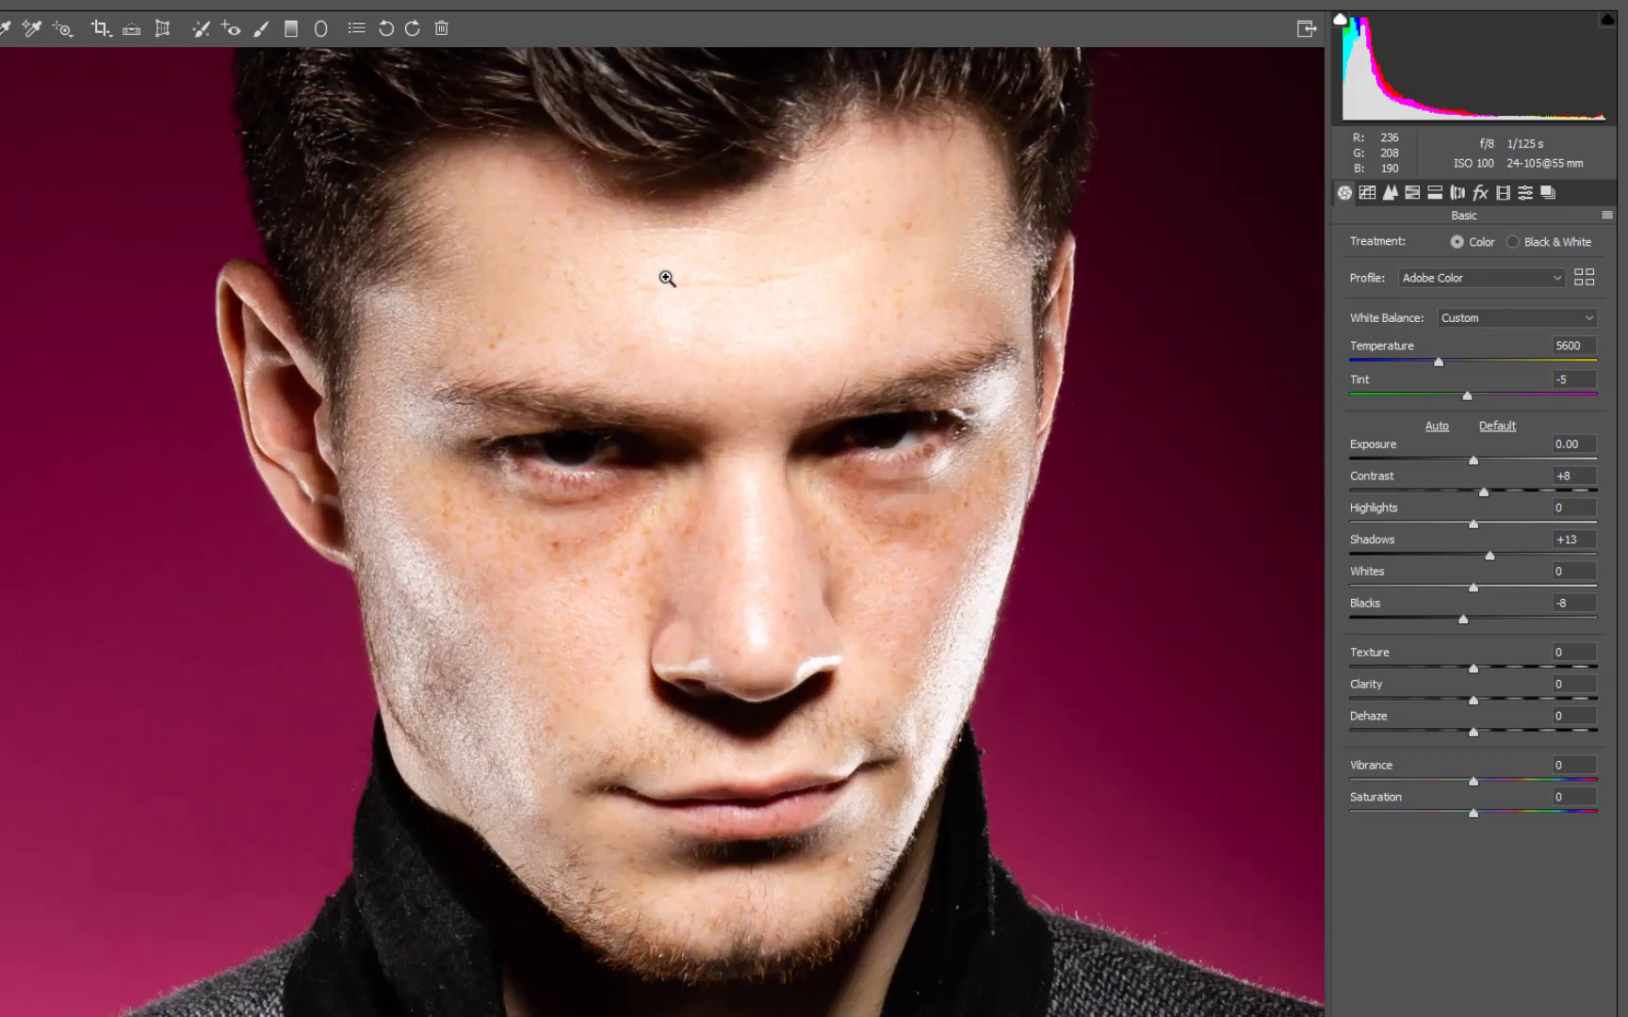
{"action": "left_click_drag", "start_coordinate": [711, 512], "coordinate": [556, 520]}
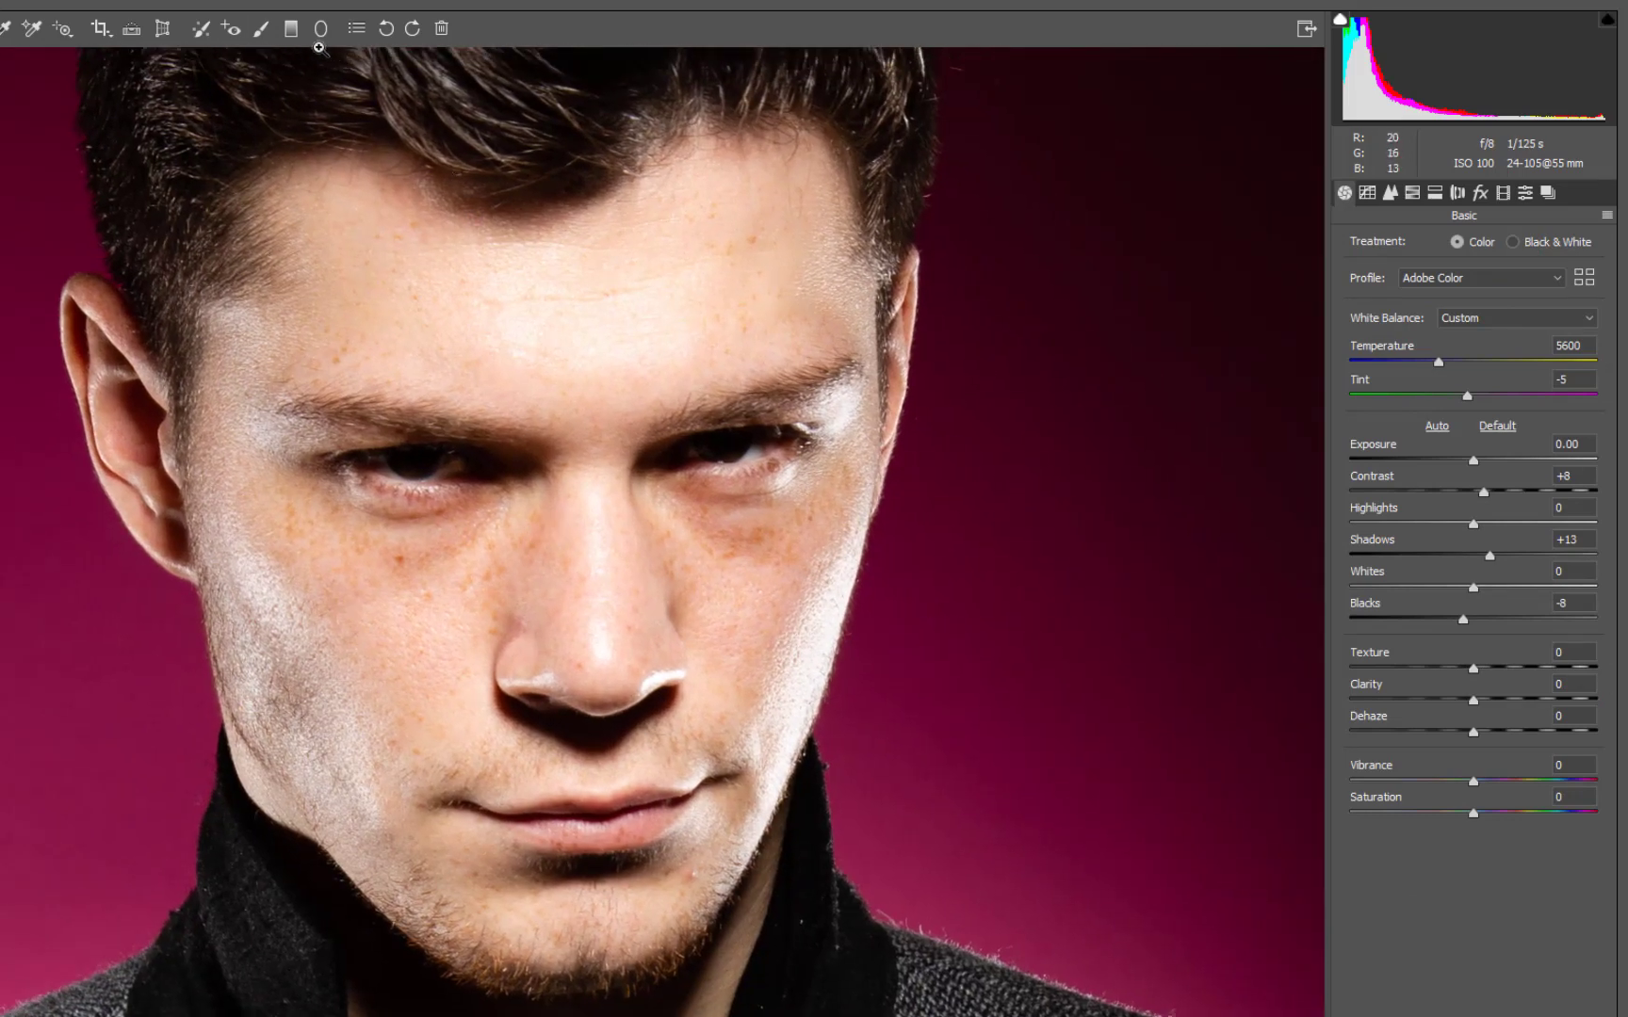
{"action": "left_click", "coordinate": [262, 29]}
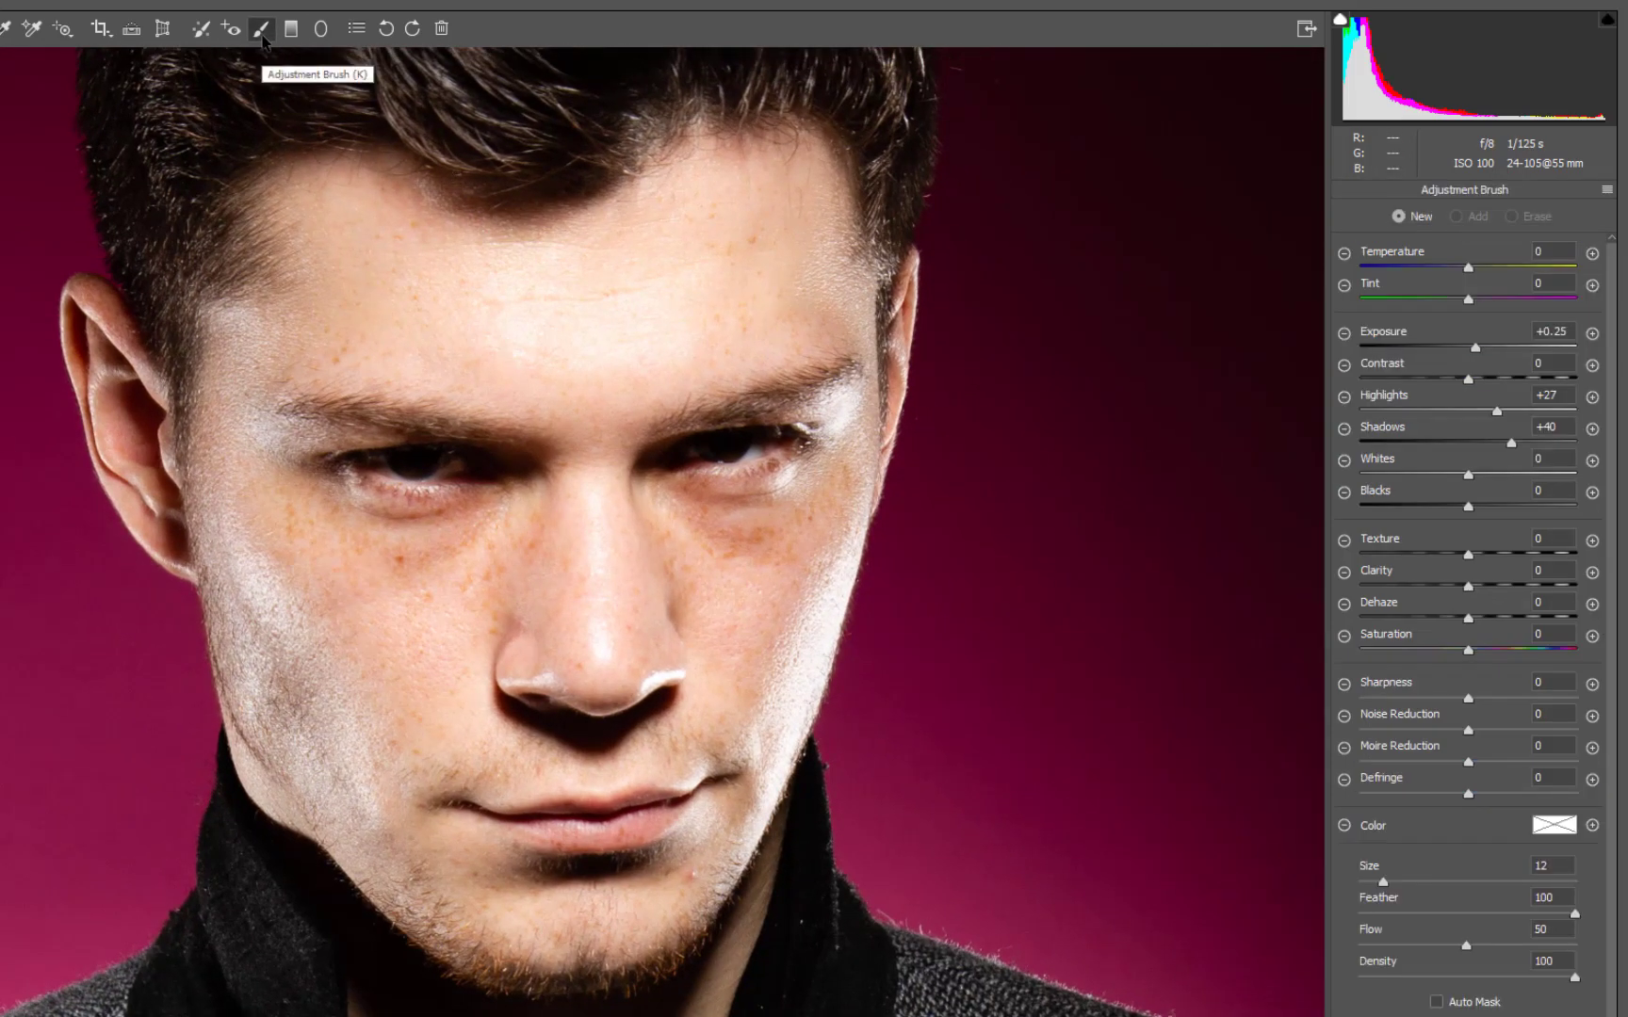
{"action": "key", "text": "bracketleft"}
{"action": "key", "text": "bracketleft"}
{"action": "key", "text": "bracketleft"}
{"action": "key", "text": "bracketleft"}
{"action": "key", "text": "bracketleft"}
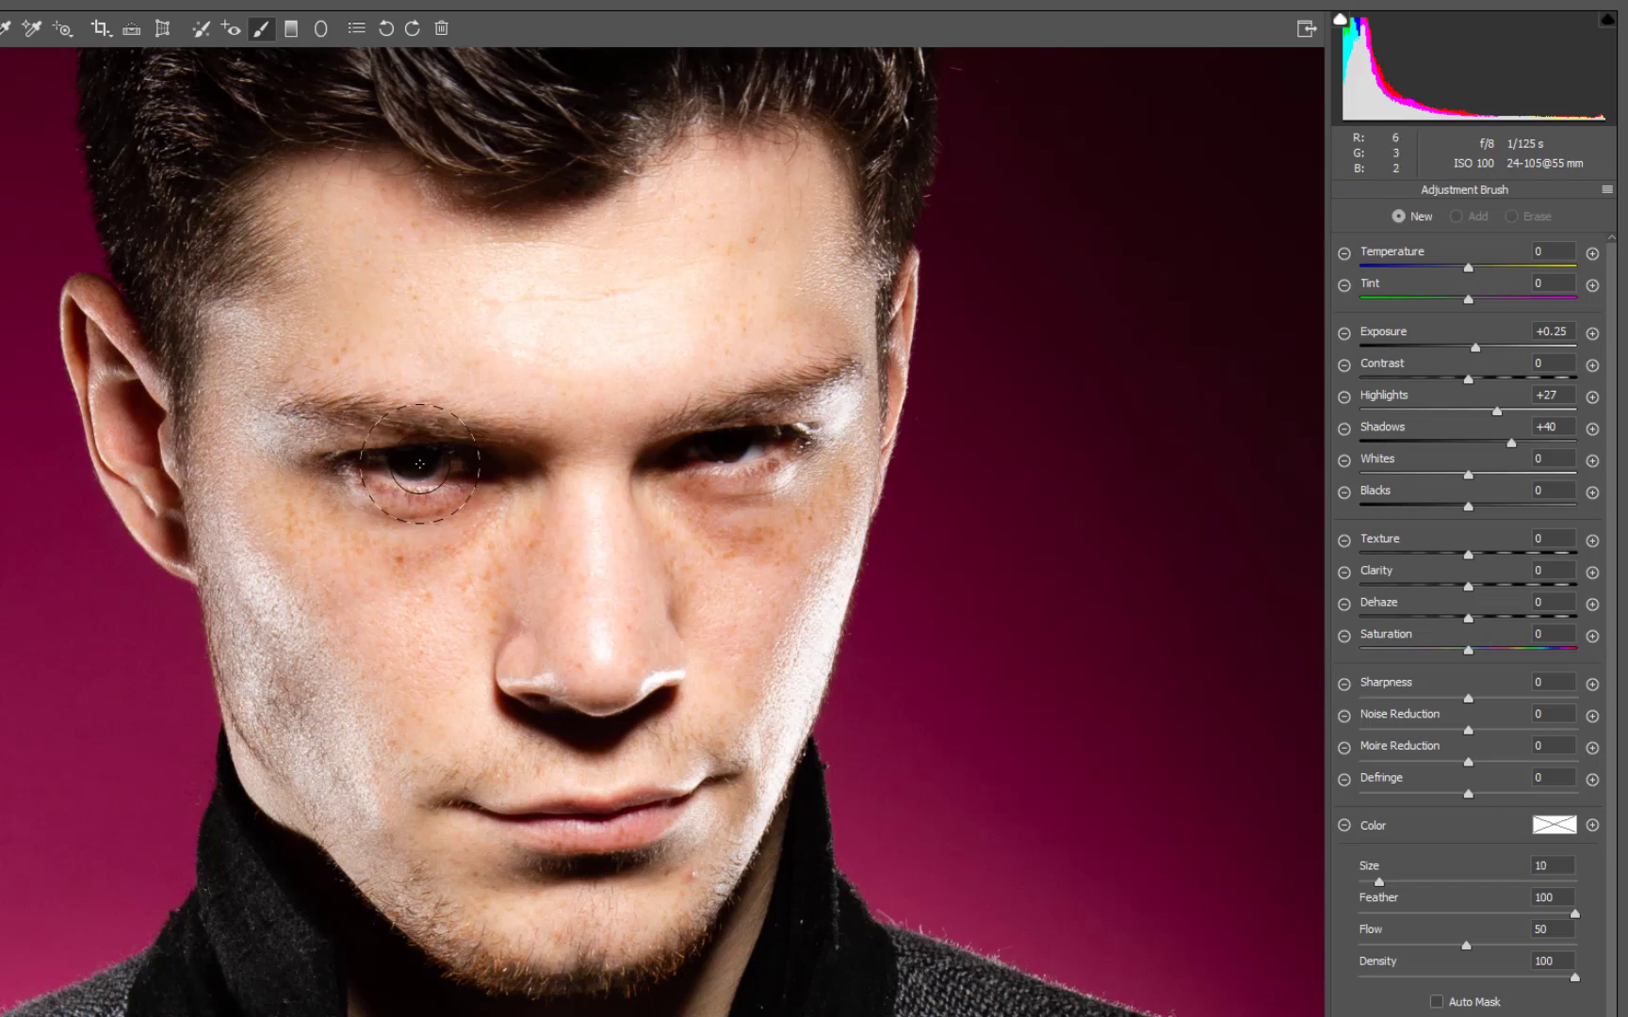
{"action": "key", "text": "bracketleft"}
{"action": "key", "text": "bracketleft"}
{"action": "key", "text": "bracketleft"}
{"action": "left_click", "coordinate": [1592, 334]}
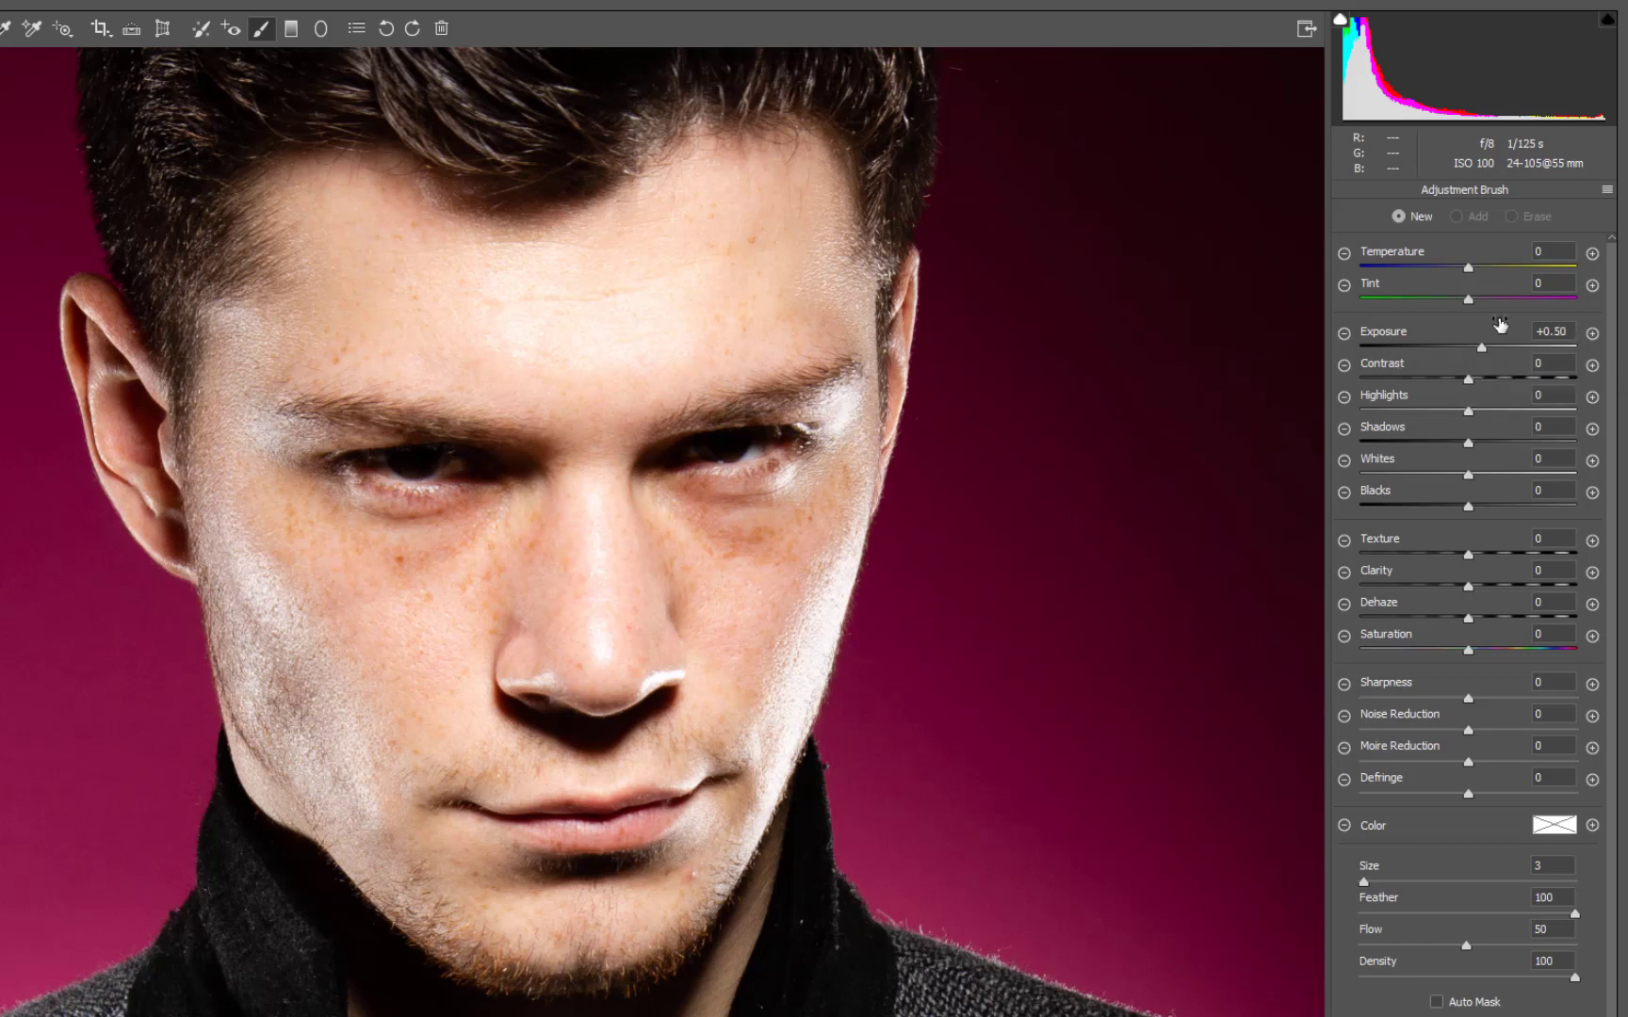
{"action": "left_click", "coordinate": [397, 460]}
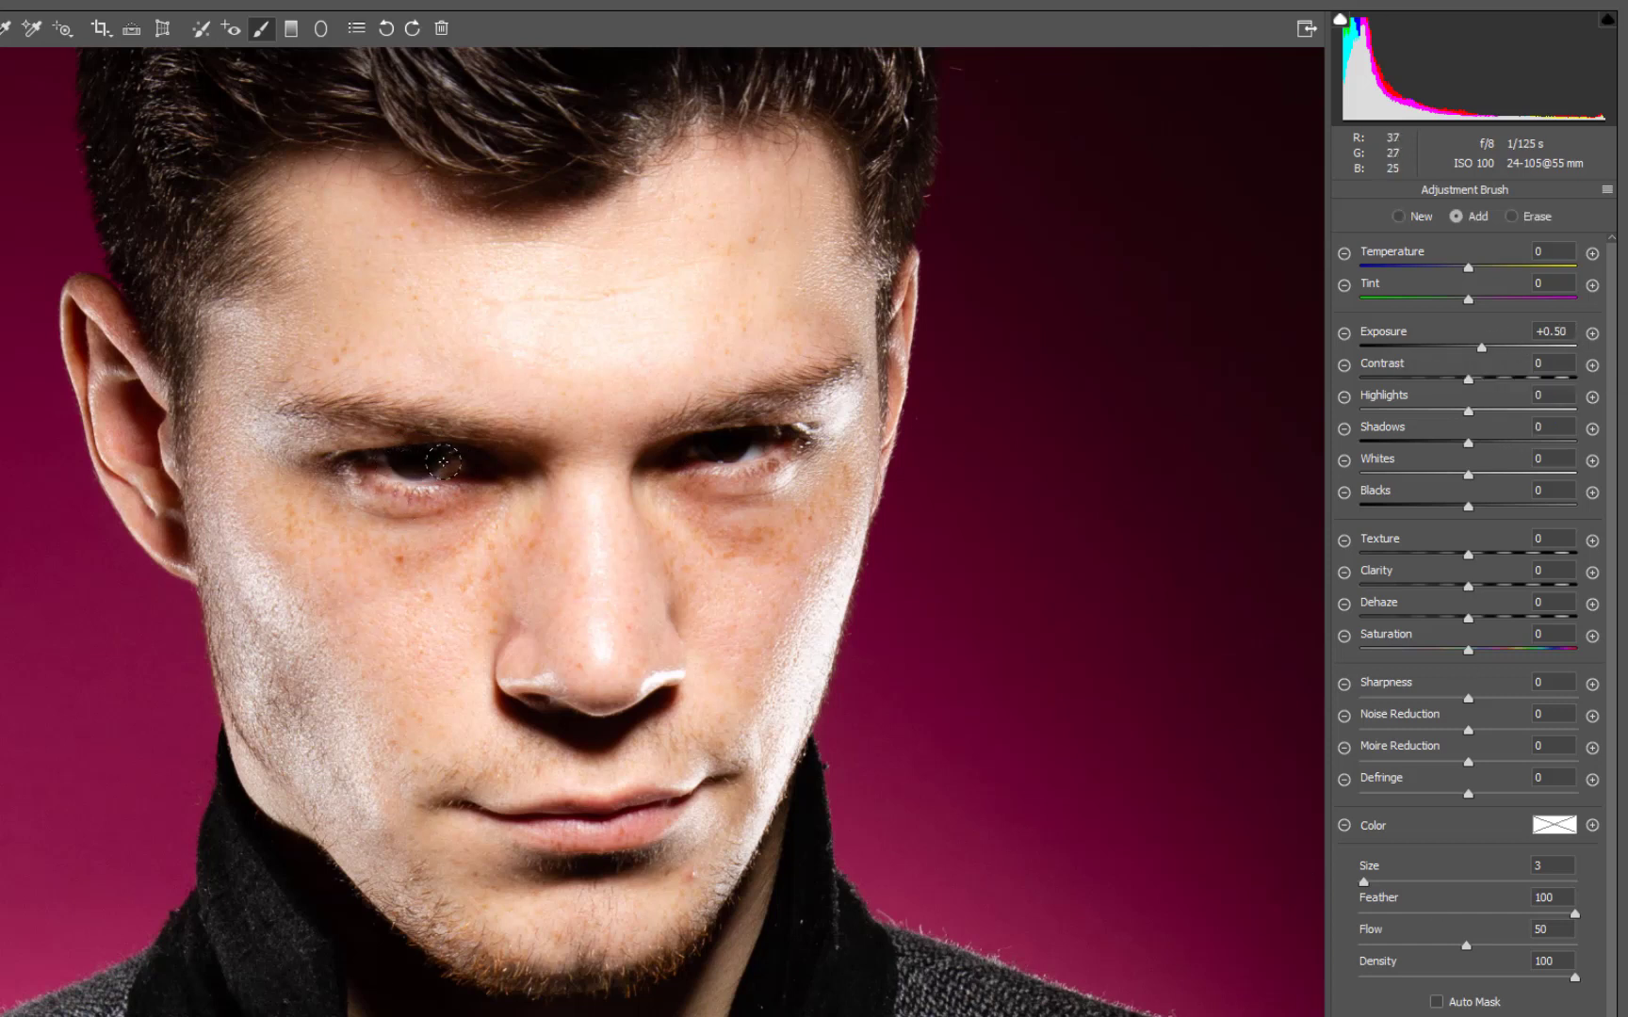
{"action": "left_click_drag", "start_coordinate": [676, 460], "coordinate": [787, 449]}
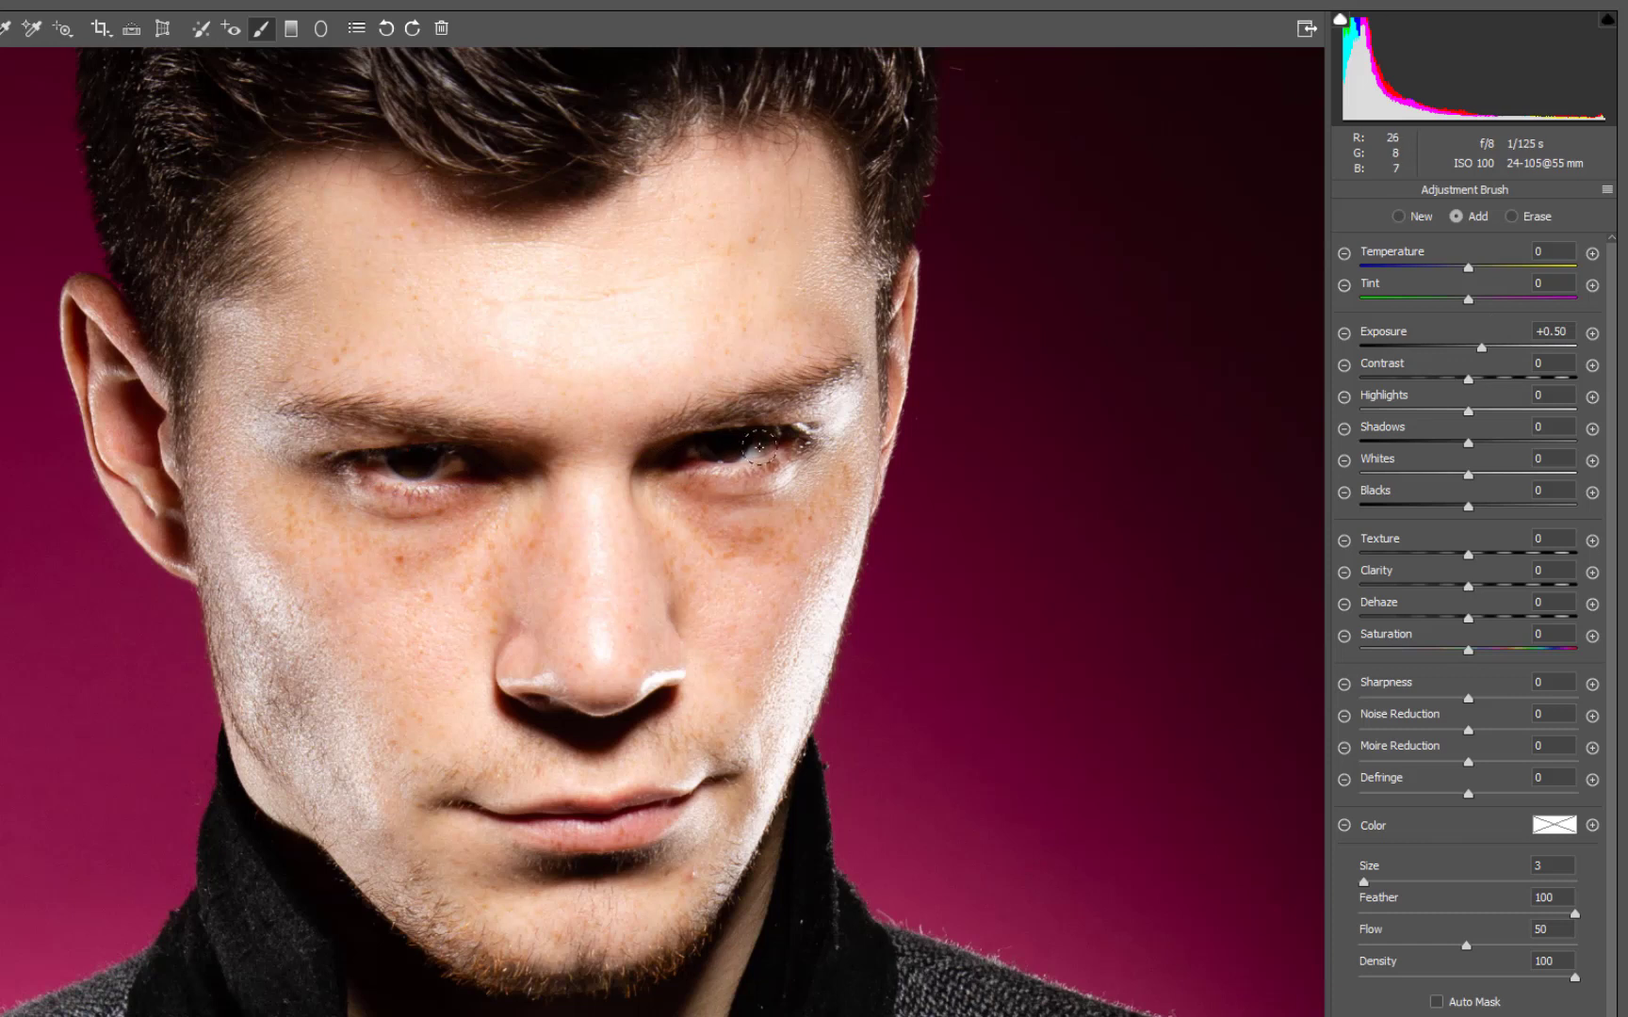
{"action": "mouse_move", "coordinate": [675, 460]}
{"action": "left_mouse_down"}
{"action": "mouse_move", "coordinate": [731, 465]}
{"action": "mouse_move", "coordinate": [716, 479]}
{"action": "left_mouse_up"}
- Paint both irises with a separate size 1 brush adjustment and raise its Exposure to +1.85
{"action": "left_click", "coordinate": [1397, 216]}
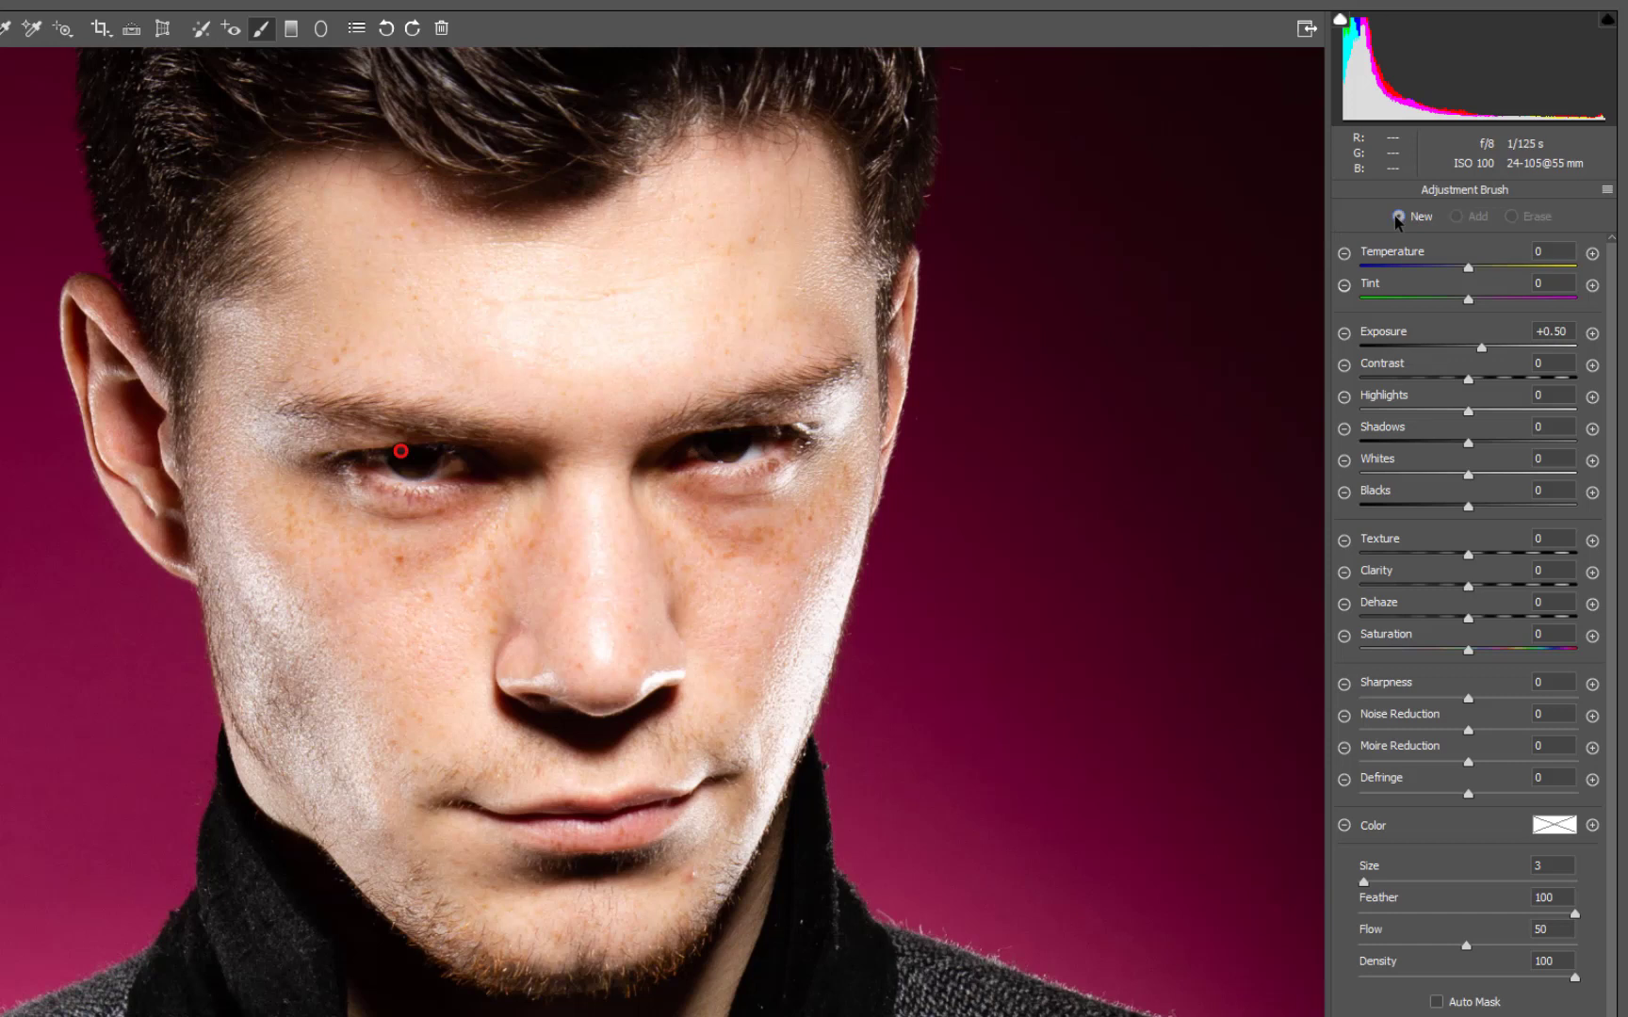
{"action": "key", "text": "bracketleft"}
{"action": "key", "text": "bracketleft"}
{"action": "left_click", "coordinate": [722, 441]}
{"action": "key", "text": "v"}
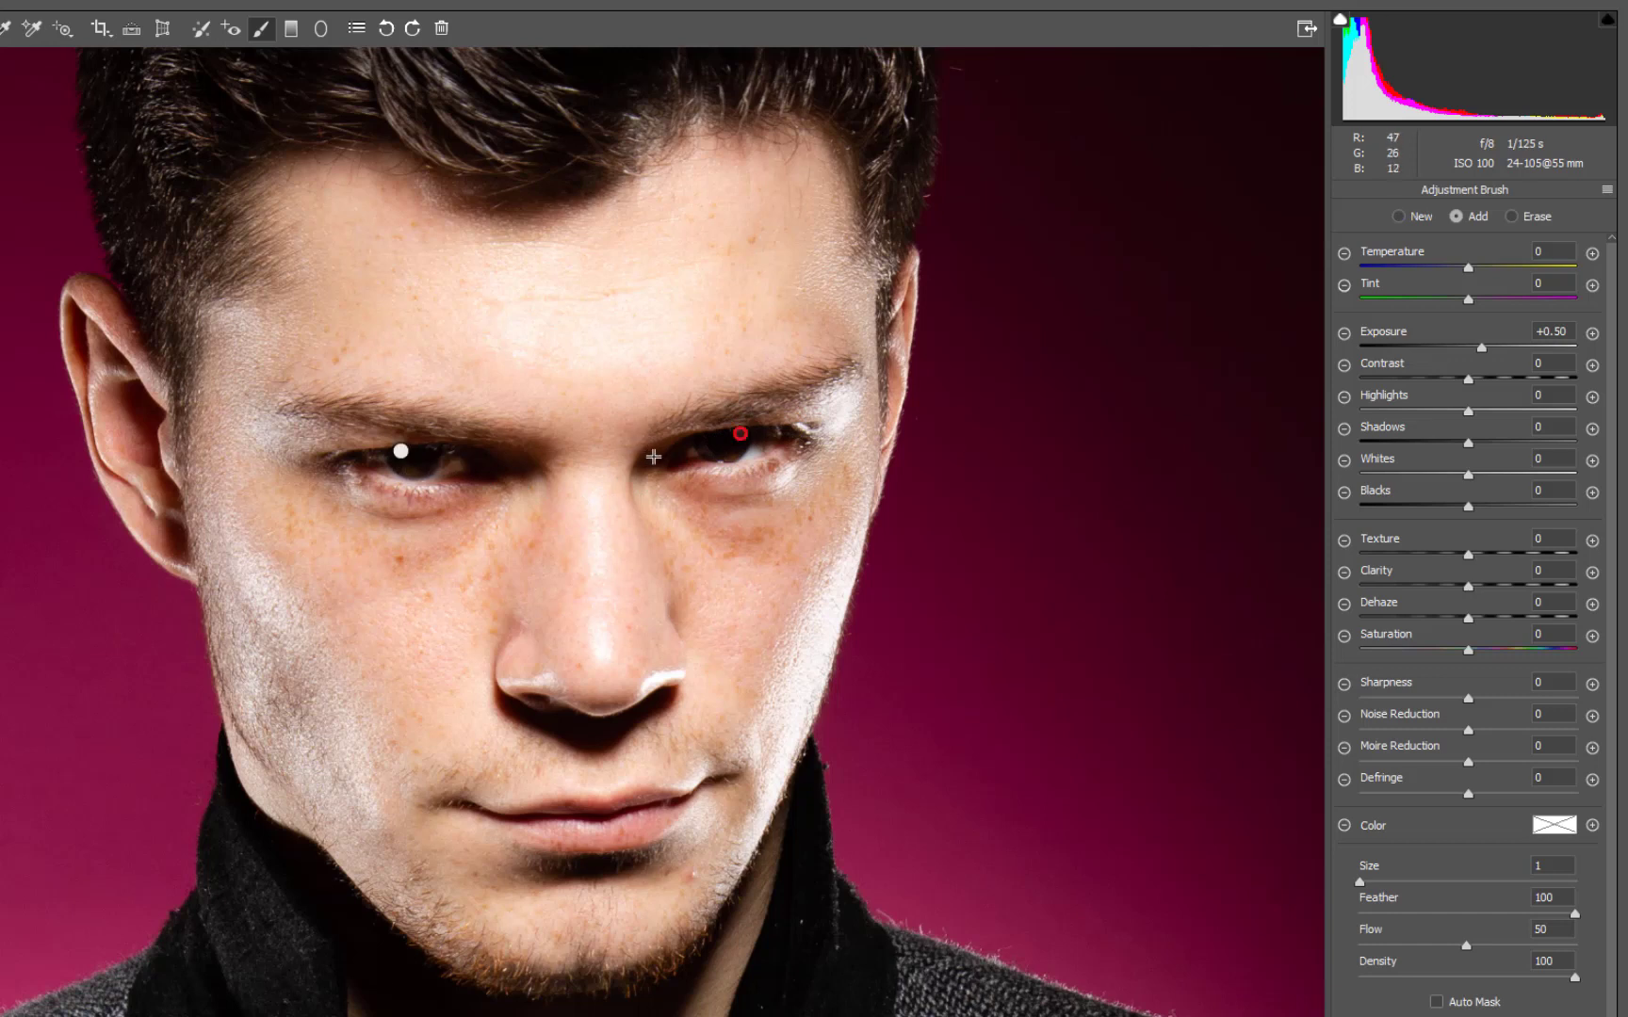
{"action": "left_click_drag", "start_coordinate": [1482, 351], "coordinate": [1518, 349]}
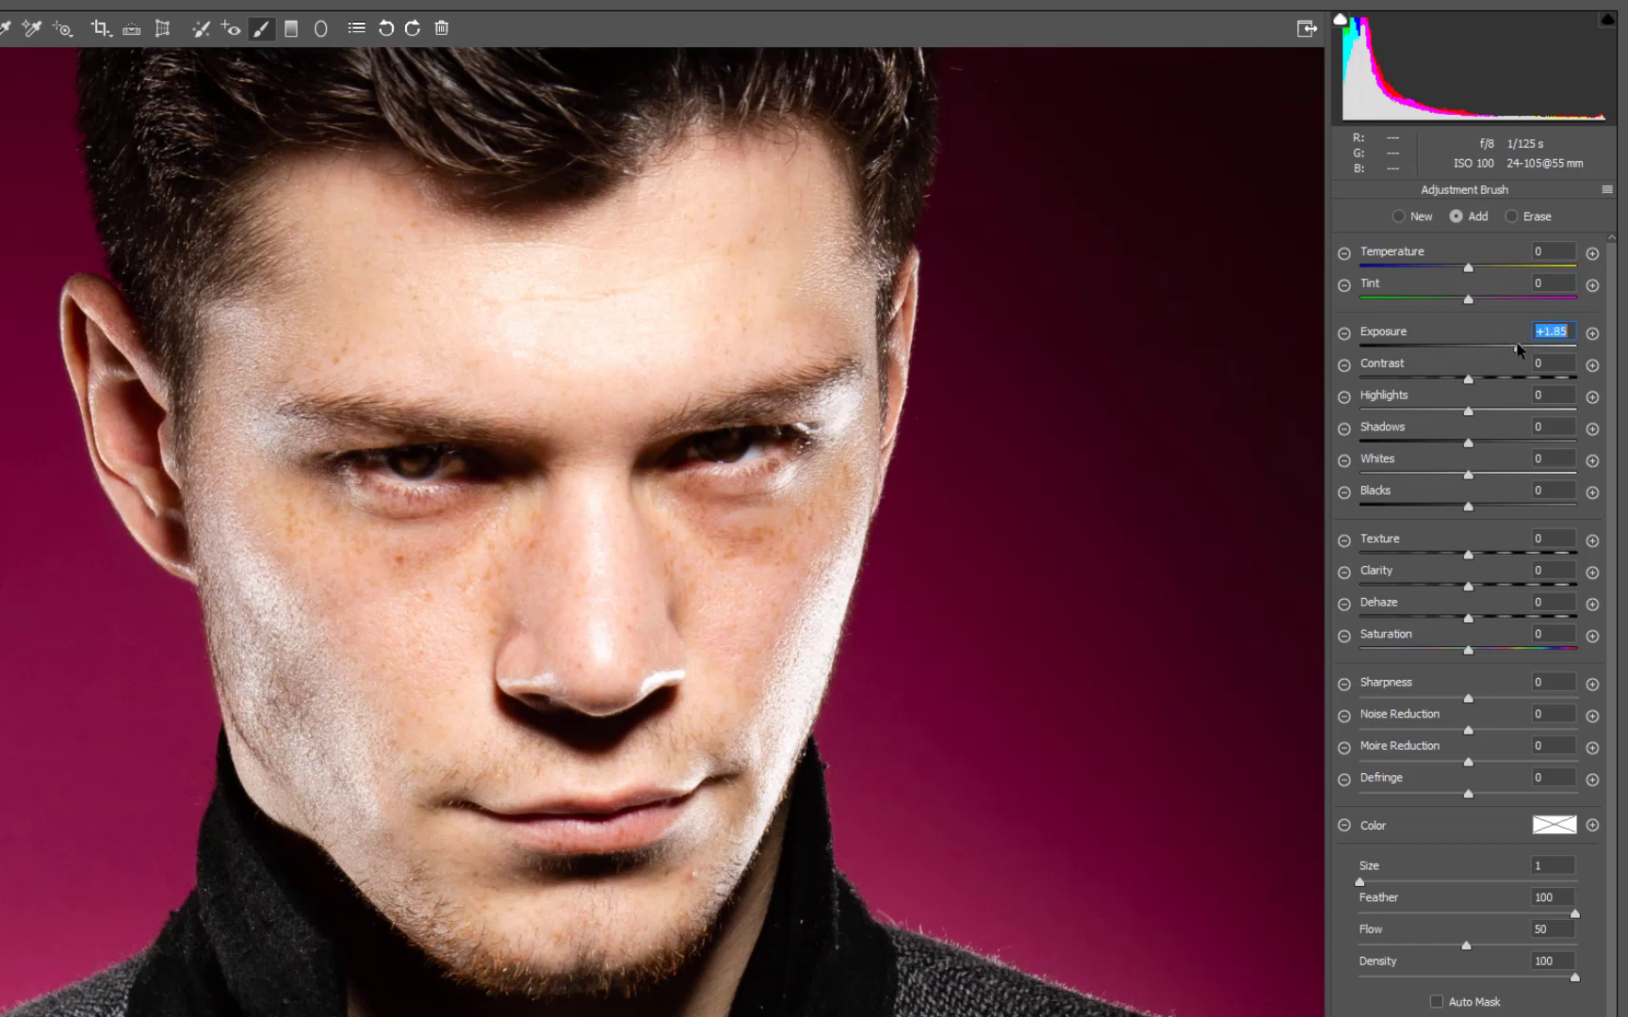
{"action": "left_click", "coordinate": [722, 451]}
{"action": "left_click_drag", "start_coordinate": [433, 462], "coordinate": [401, 469]}
- Refine the iris adjustment with Shadows +12, Blacks -7 and Exposure +1.35
{"action": "left_click_drag", "start_coordinate": [1476, 443], "coordinate": [1493, 440]}
{"action": "left_click_drag", "start_coordinate": [1467, 506], "coordinate": [1480, 445]}
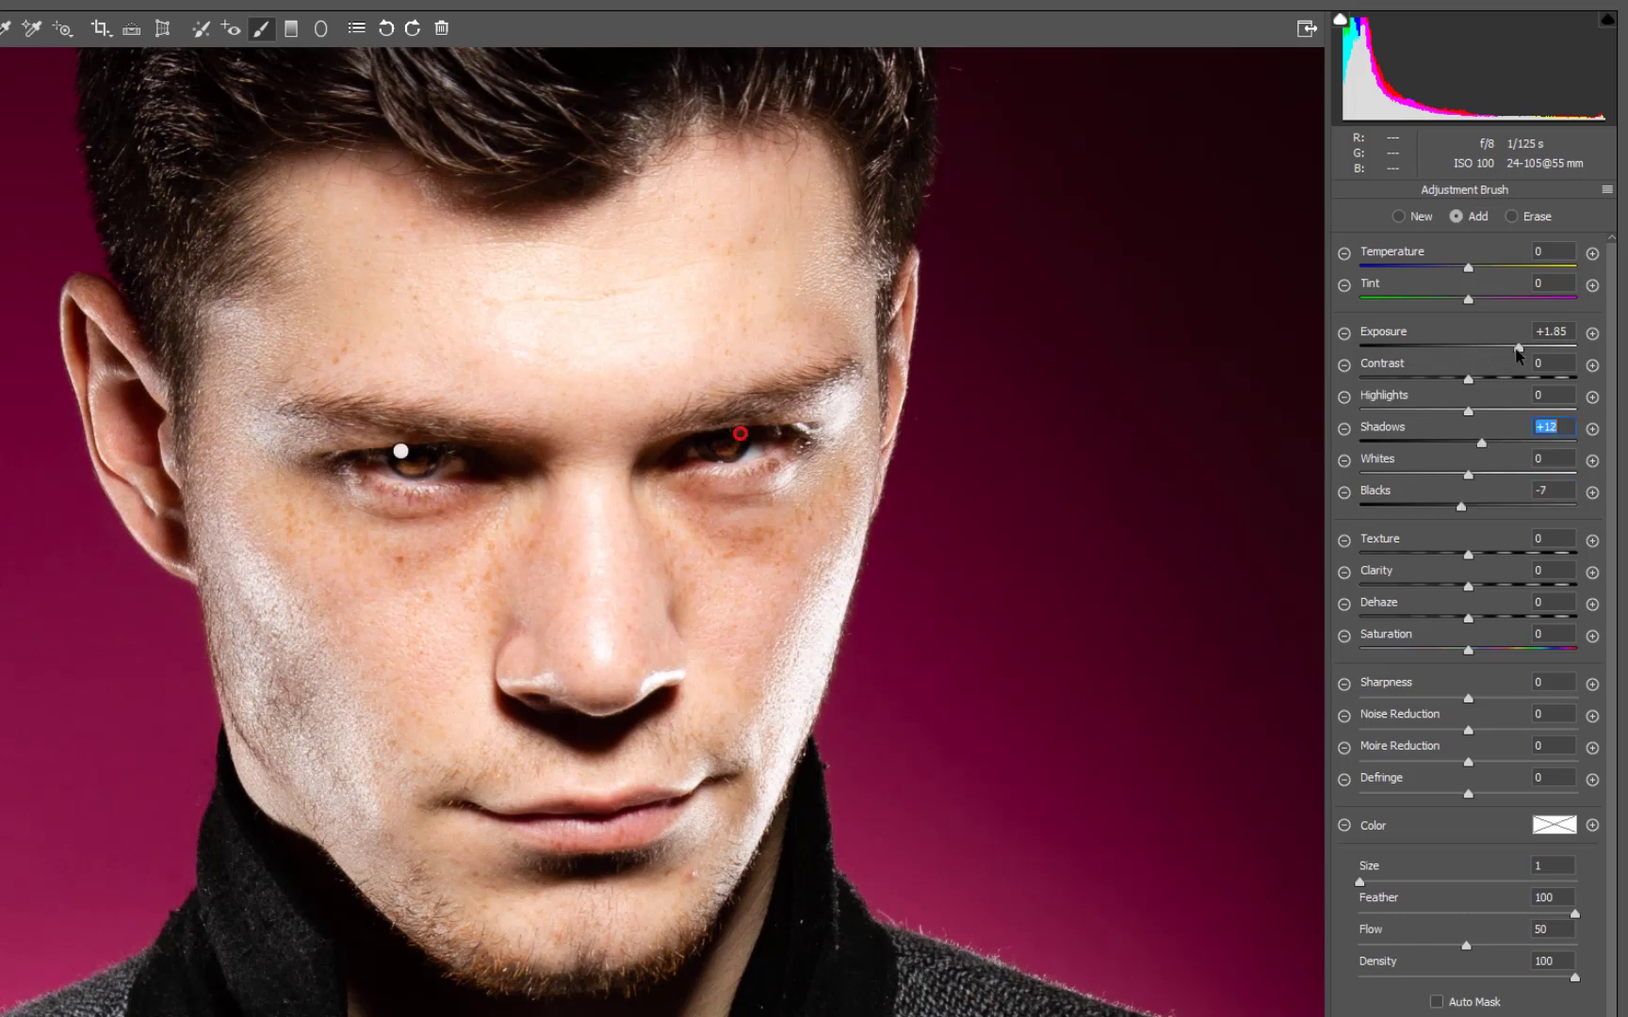
{"action": "left_click_drag", "start_coordinate": [1518, 350], "coordinate": [1505, 352]}
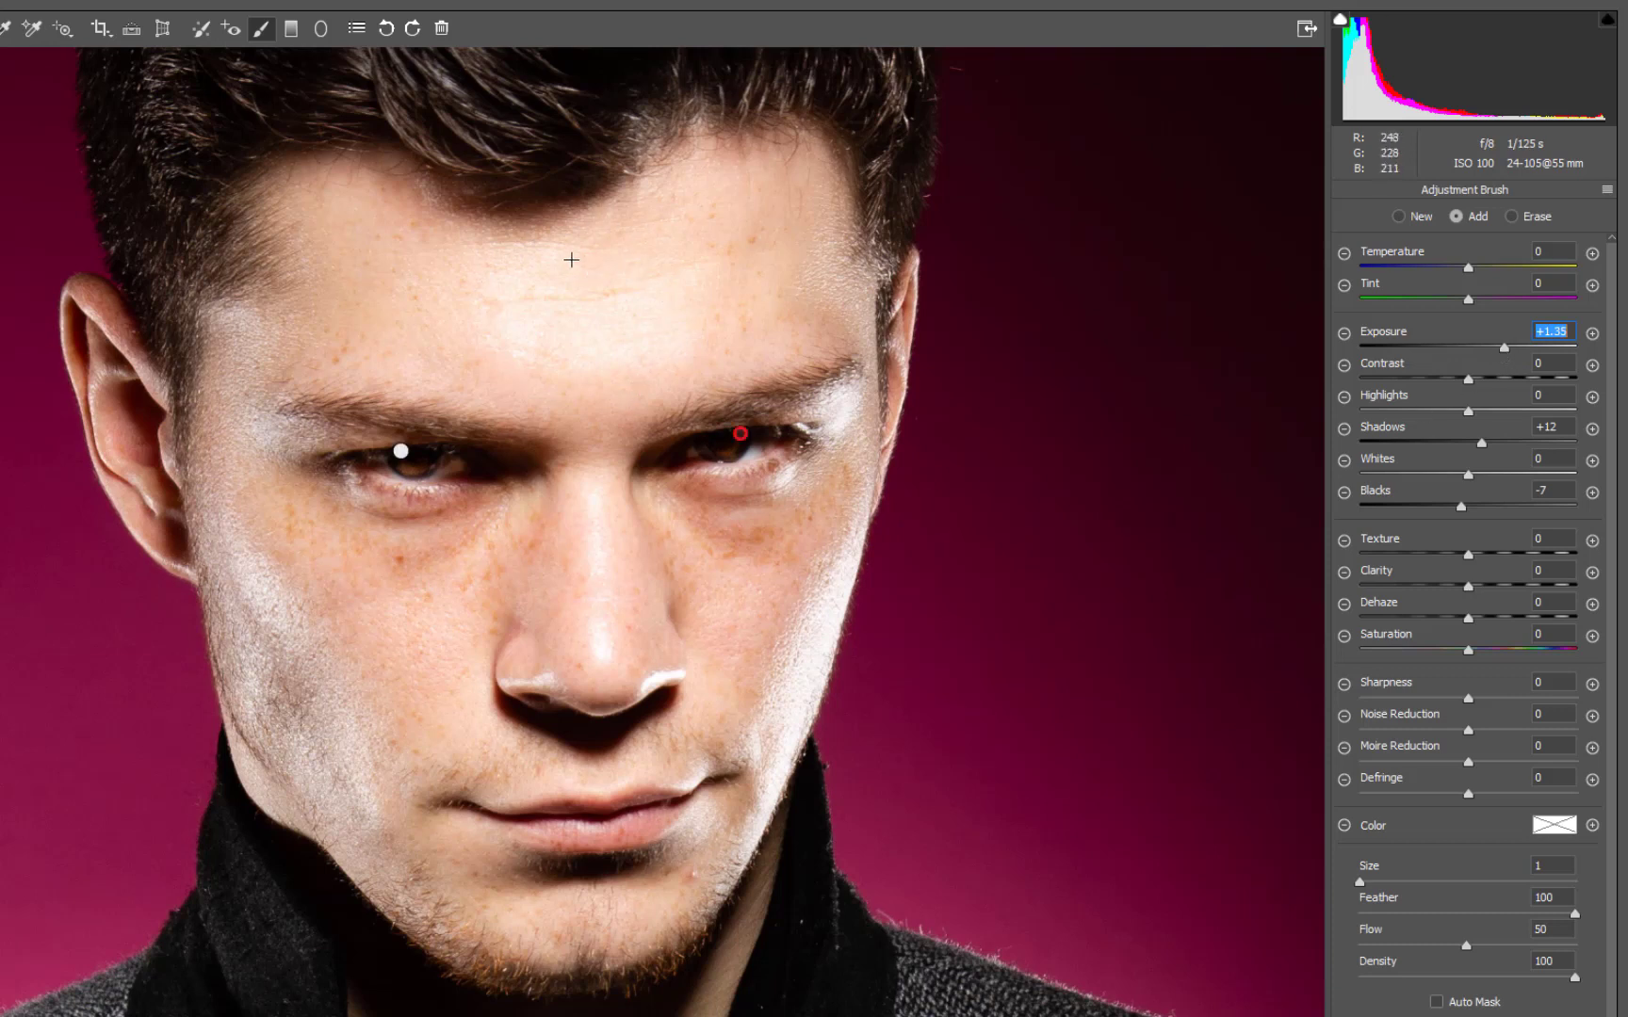
- Paint across the forehead shine with a new size 8 brush adjustment using Exposure -0.50, Highlights -34 and Whites -28
{"action": "left_click", "coordinate": [1399, 216]}
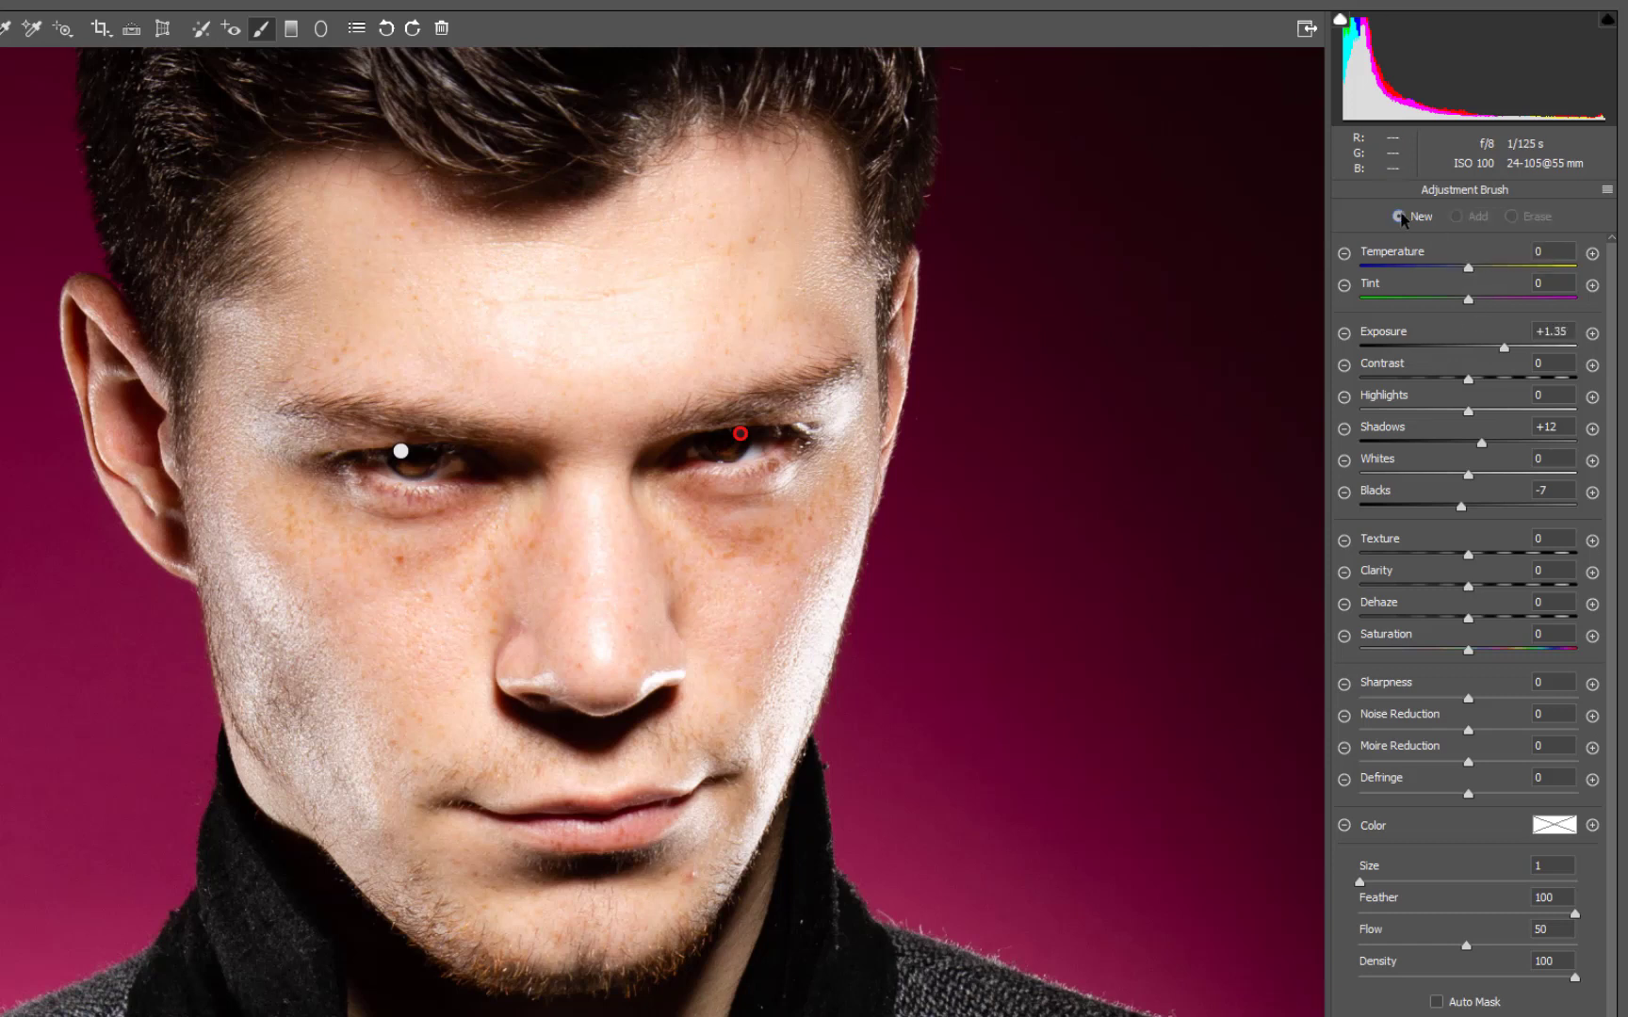
{"action": "left_click", "coordinate": [1343, 336]}
{"action": "left_click_drag", "start_coordinate": [1462, 415], "coordinate": [1436, 481]}
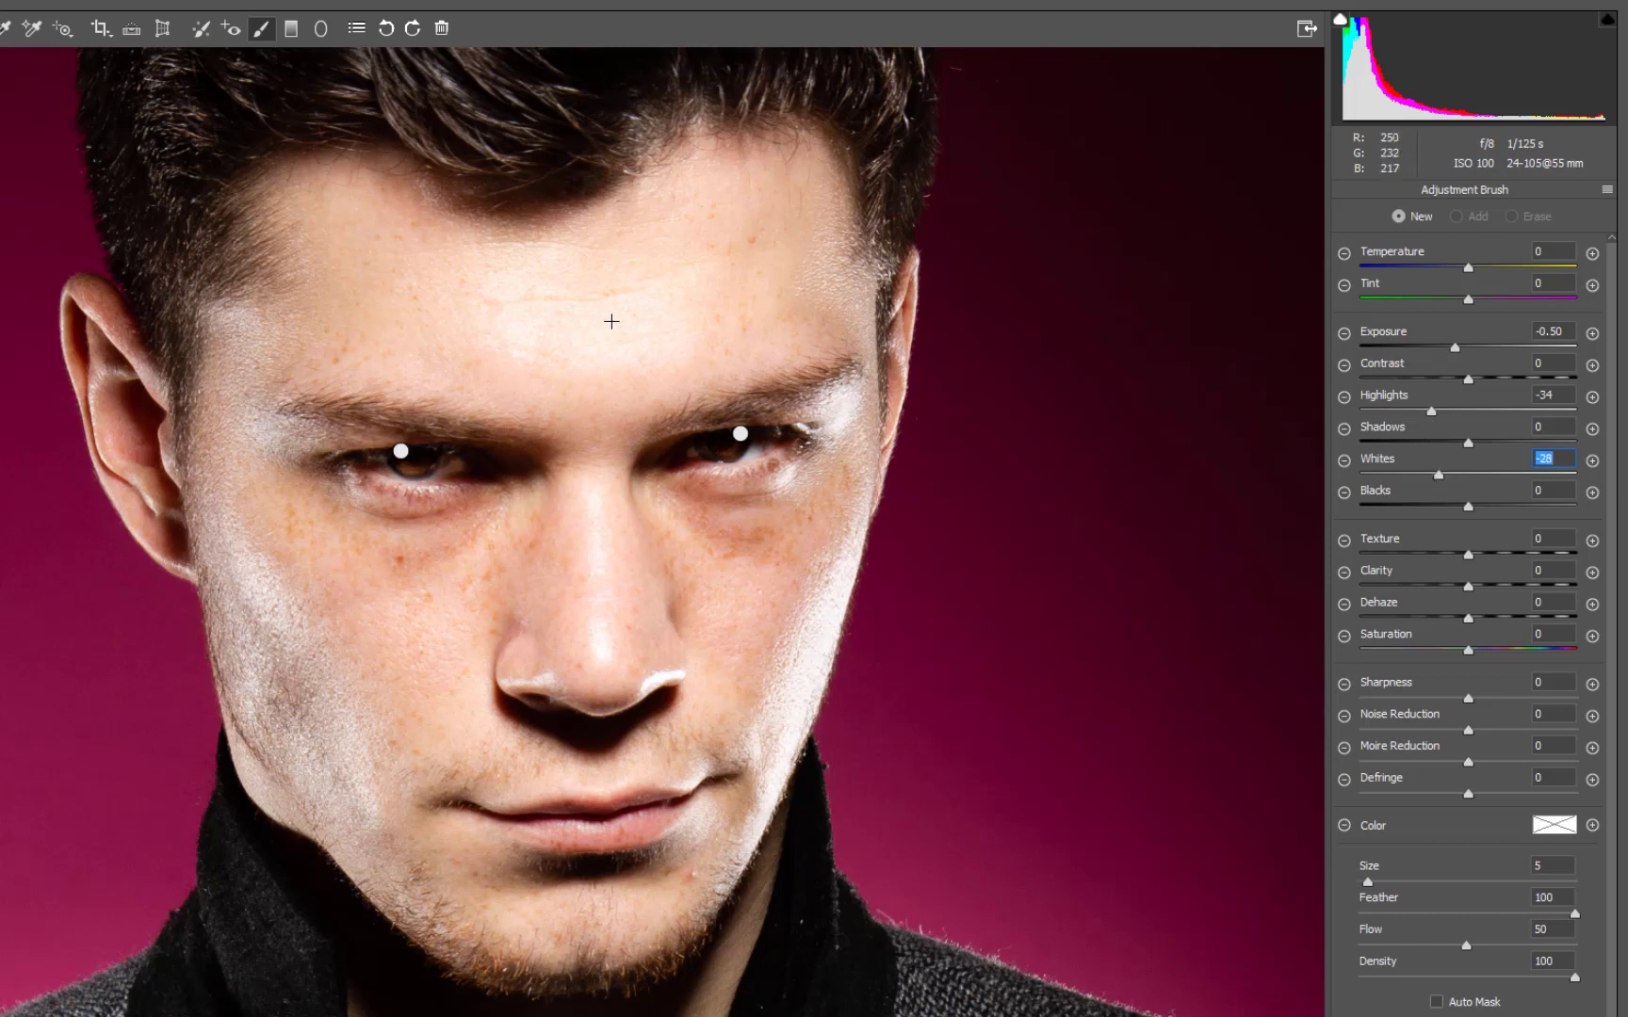
{"action": "key", "text": "bracketright"}
{"action": "key", "text": "bracketright"}
{"action": "key", "text": "bracketright"}
{"action": "mouse_move", "coordinate": [657, 316]}
{"action": "left_mouse_down"}
{"action": "mouse_move", "coordinate": [578, 320]}
{"action": "mouse_move", "coordinate": [461, 272]}
{"action": "mouse_move", "coordinate": [600, 273]}
{"action": "mouse_move", "coordinate": [498, 319]}
{"action": "mouse_move", "coordinate": [499, 339]}
{"action": "left_mouse_up"}
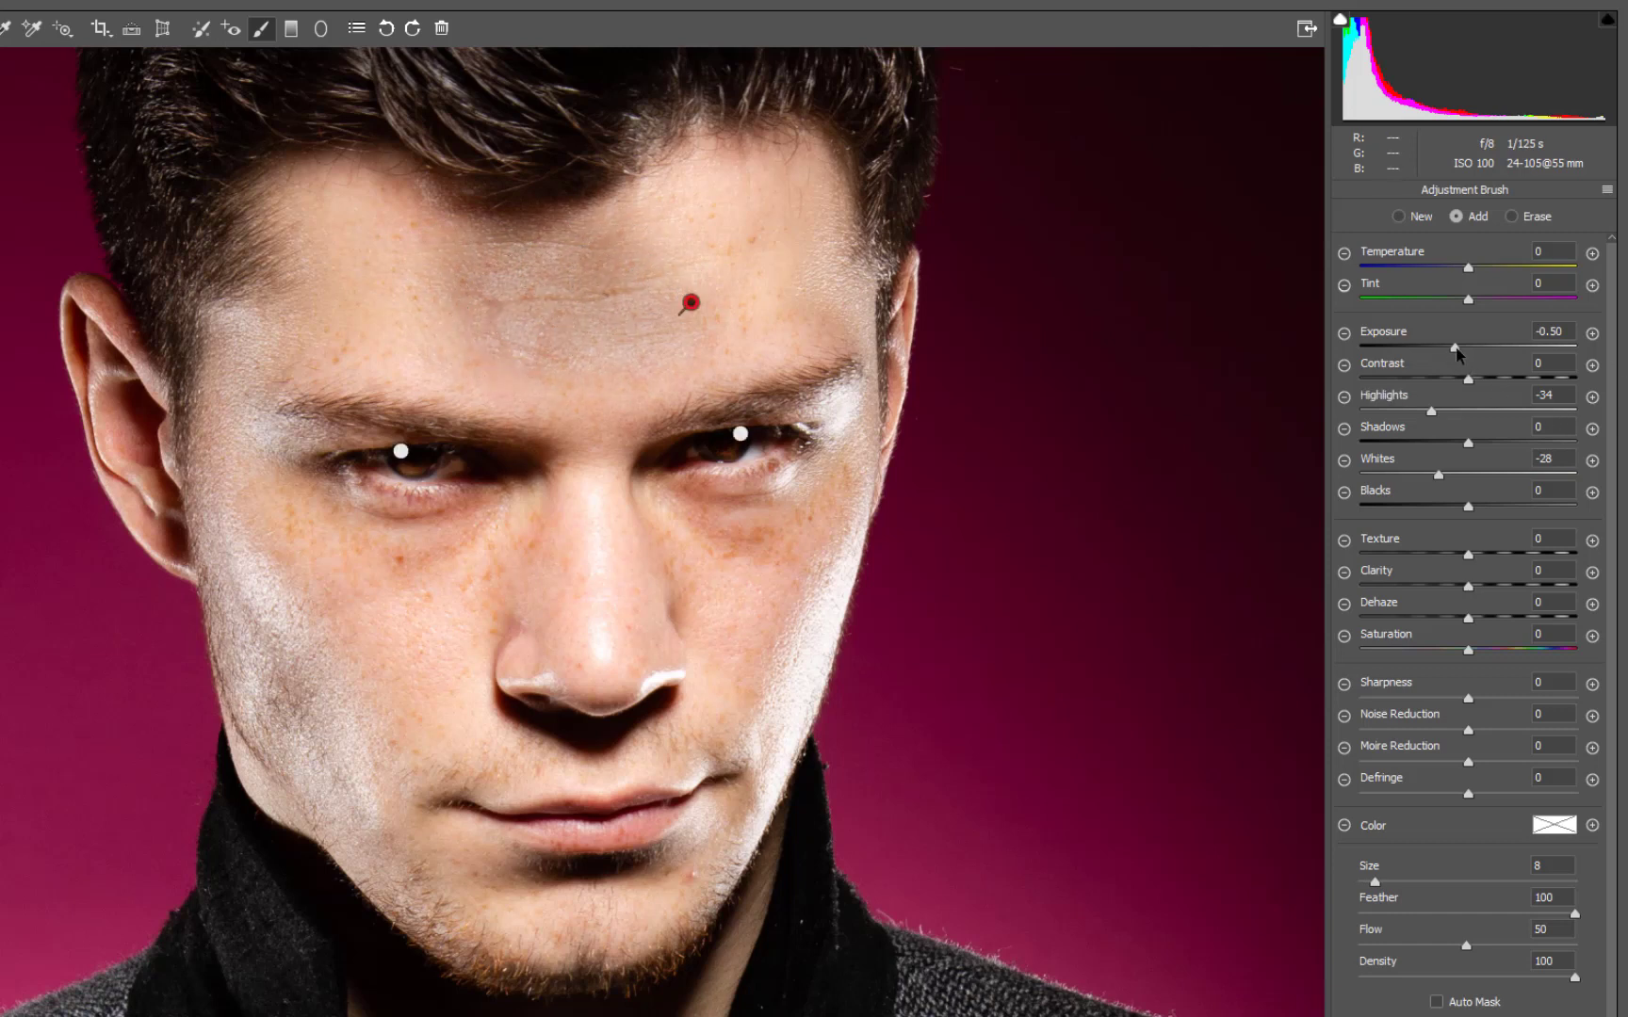
- Refine the forehead adjustment with Exposure +0.10, Highlights -25 and Shadows -10
{"action": "left_click_drag", "start_coordinate": [1455, 350], "coordinate": [1468, 353]}
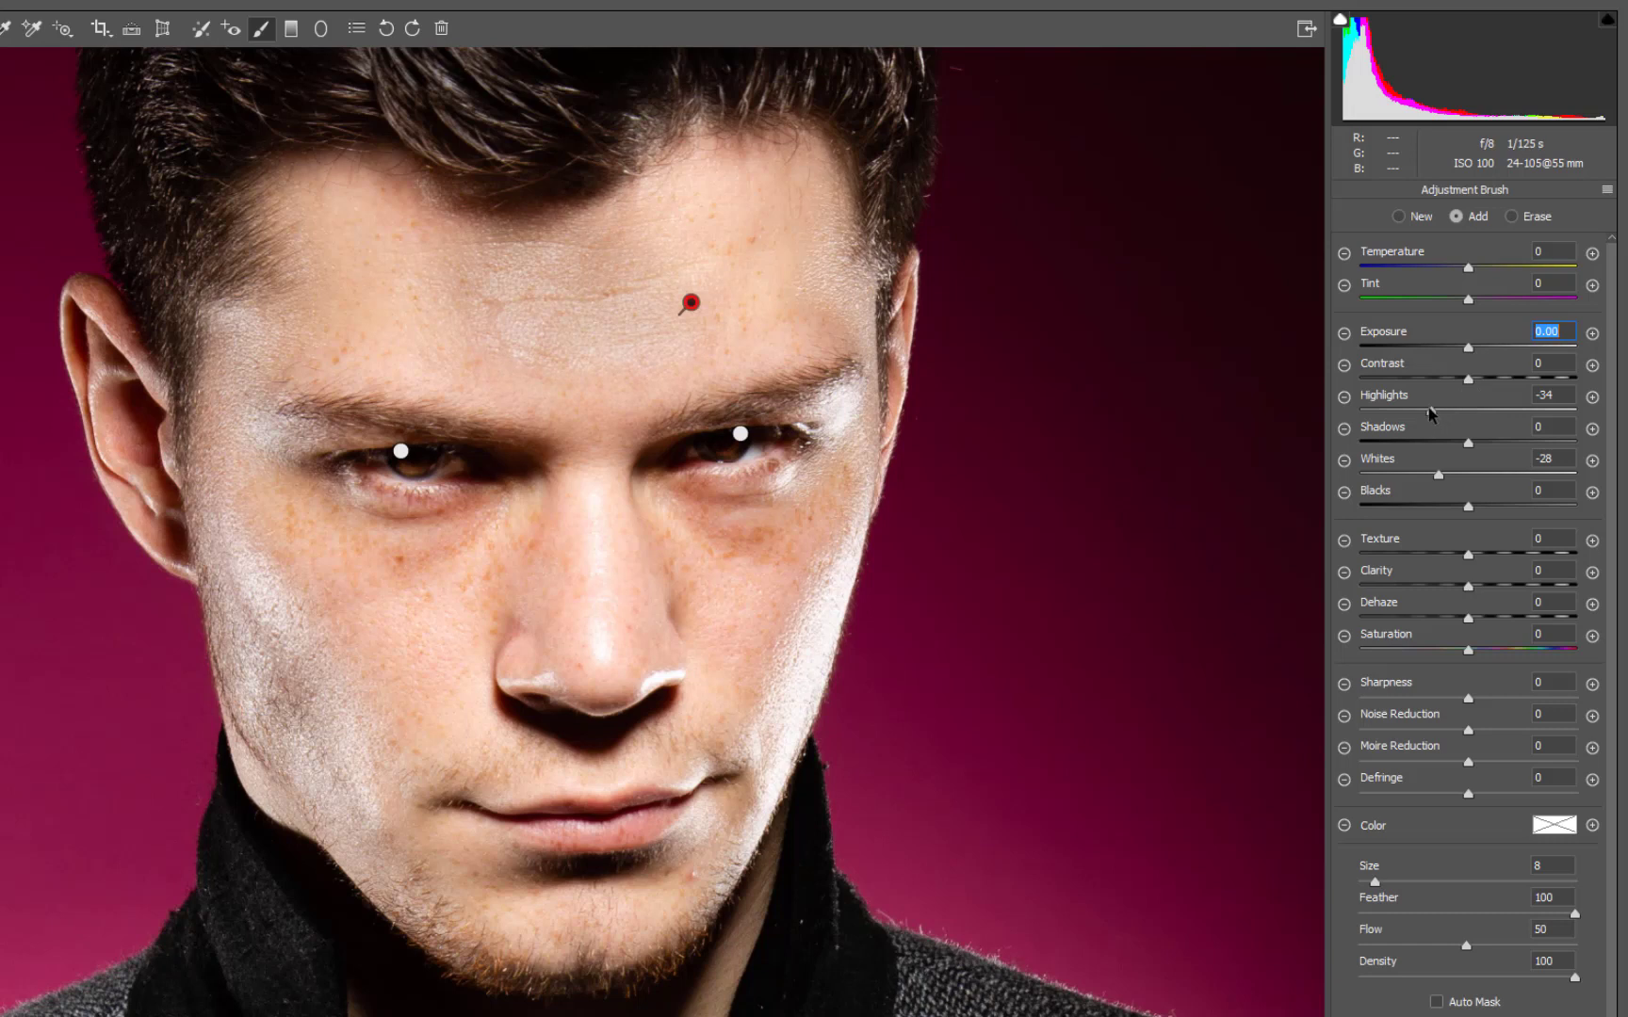
{"action": "left_click_drag", "start_coordinate": [1430, 414], "coordinate": [1456, 443]}
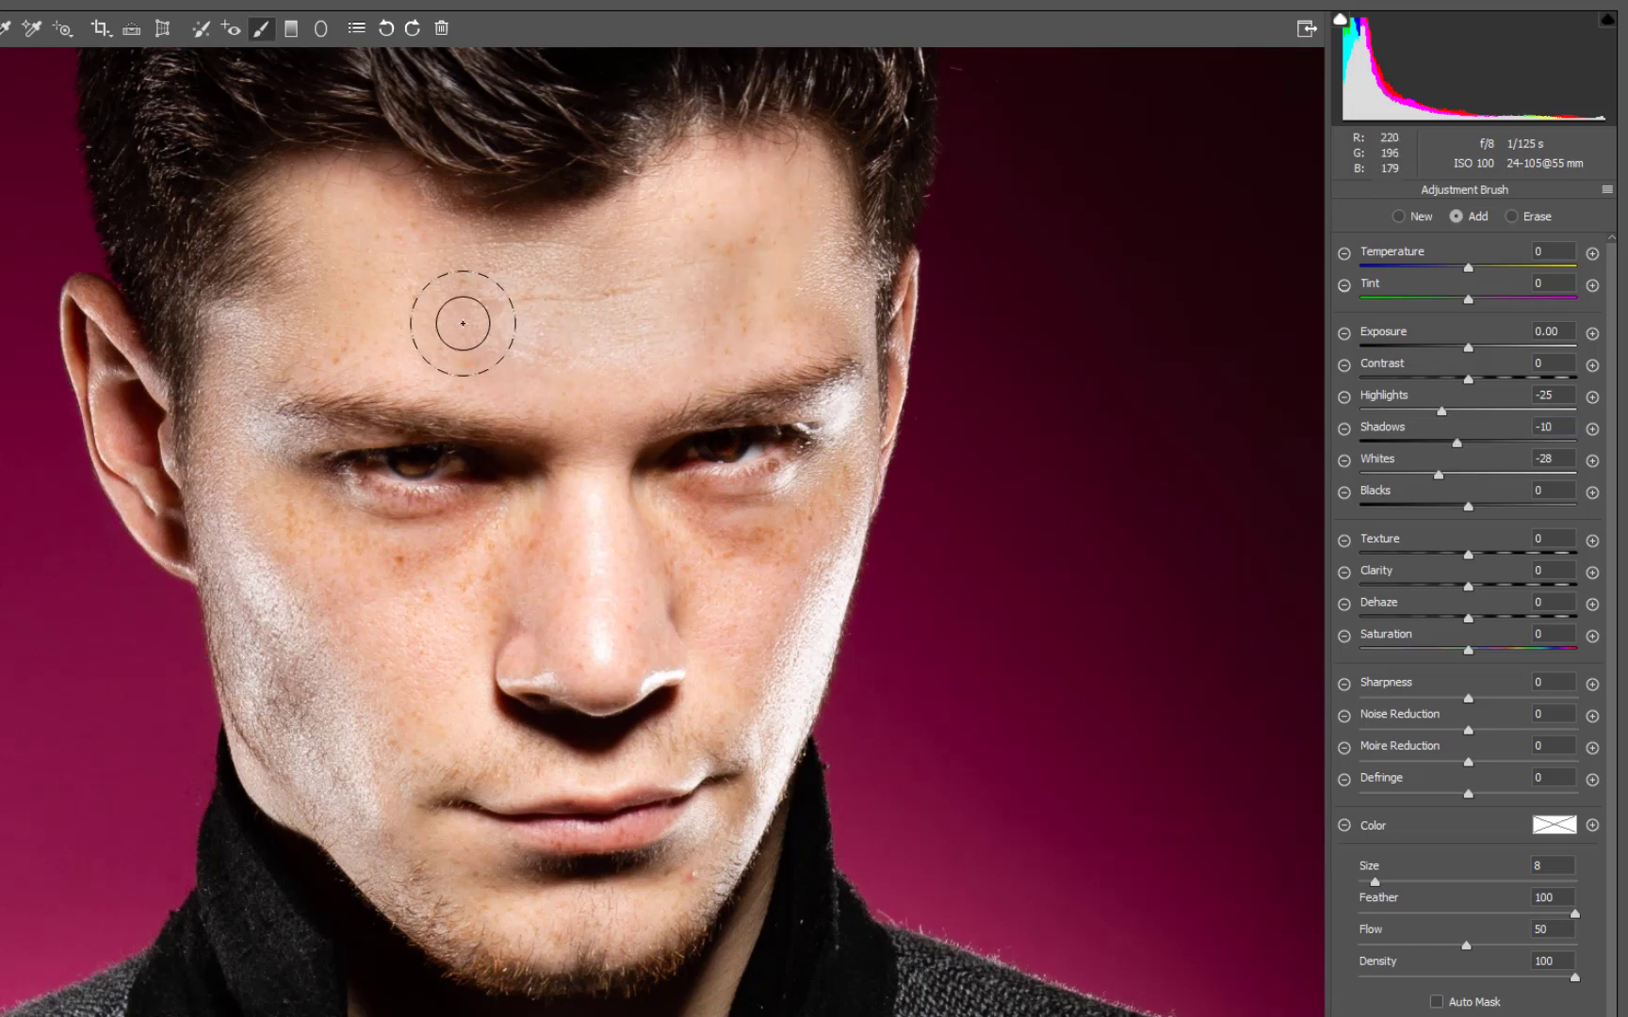
{"action": "left_click_drag", "start_coordinate": [1471, 352], "coordinate": [1476, 349]}
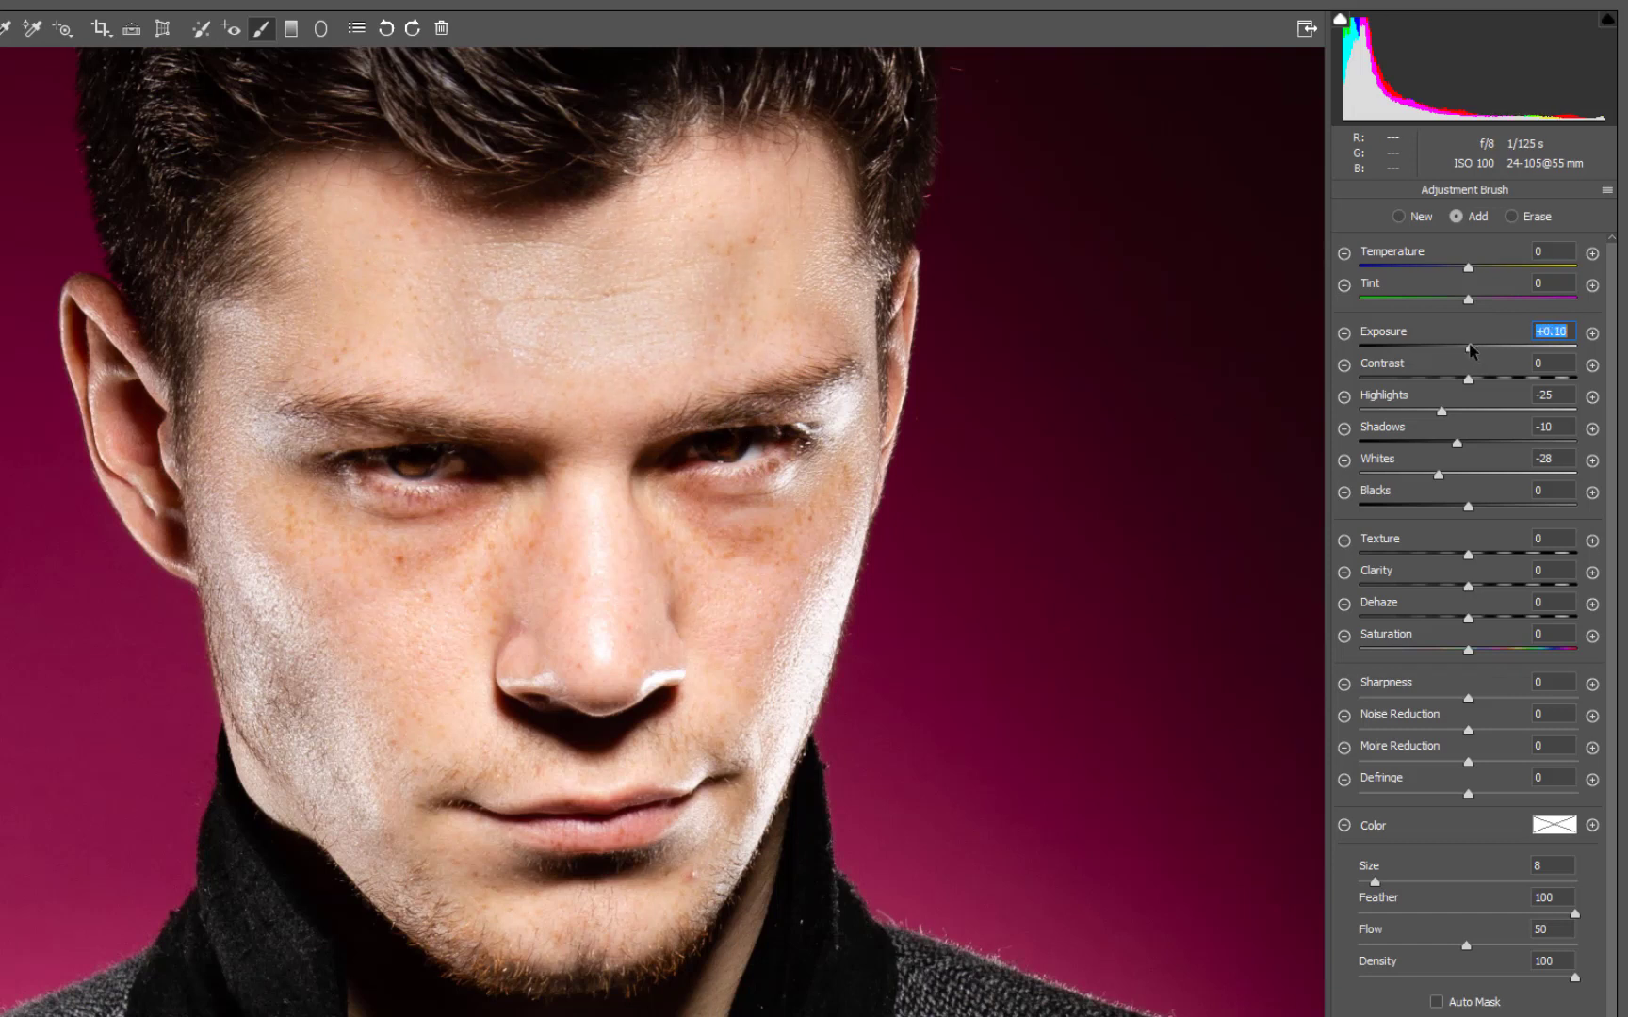
- Paint a separate size 3 brush adjustment along the nose from the tip up the bridge, keeping the forehead settings
{"action": "left_click", "coordinate": [1399, 215]}
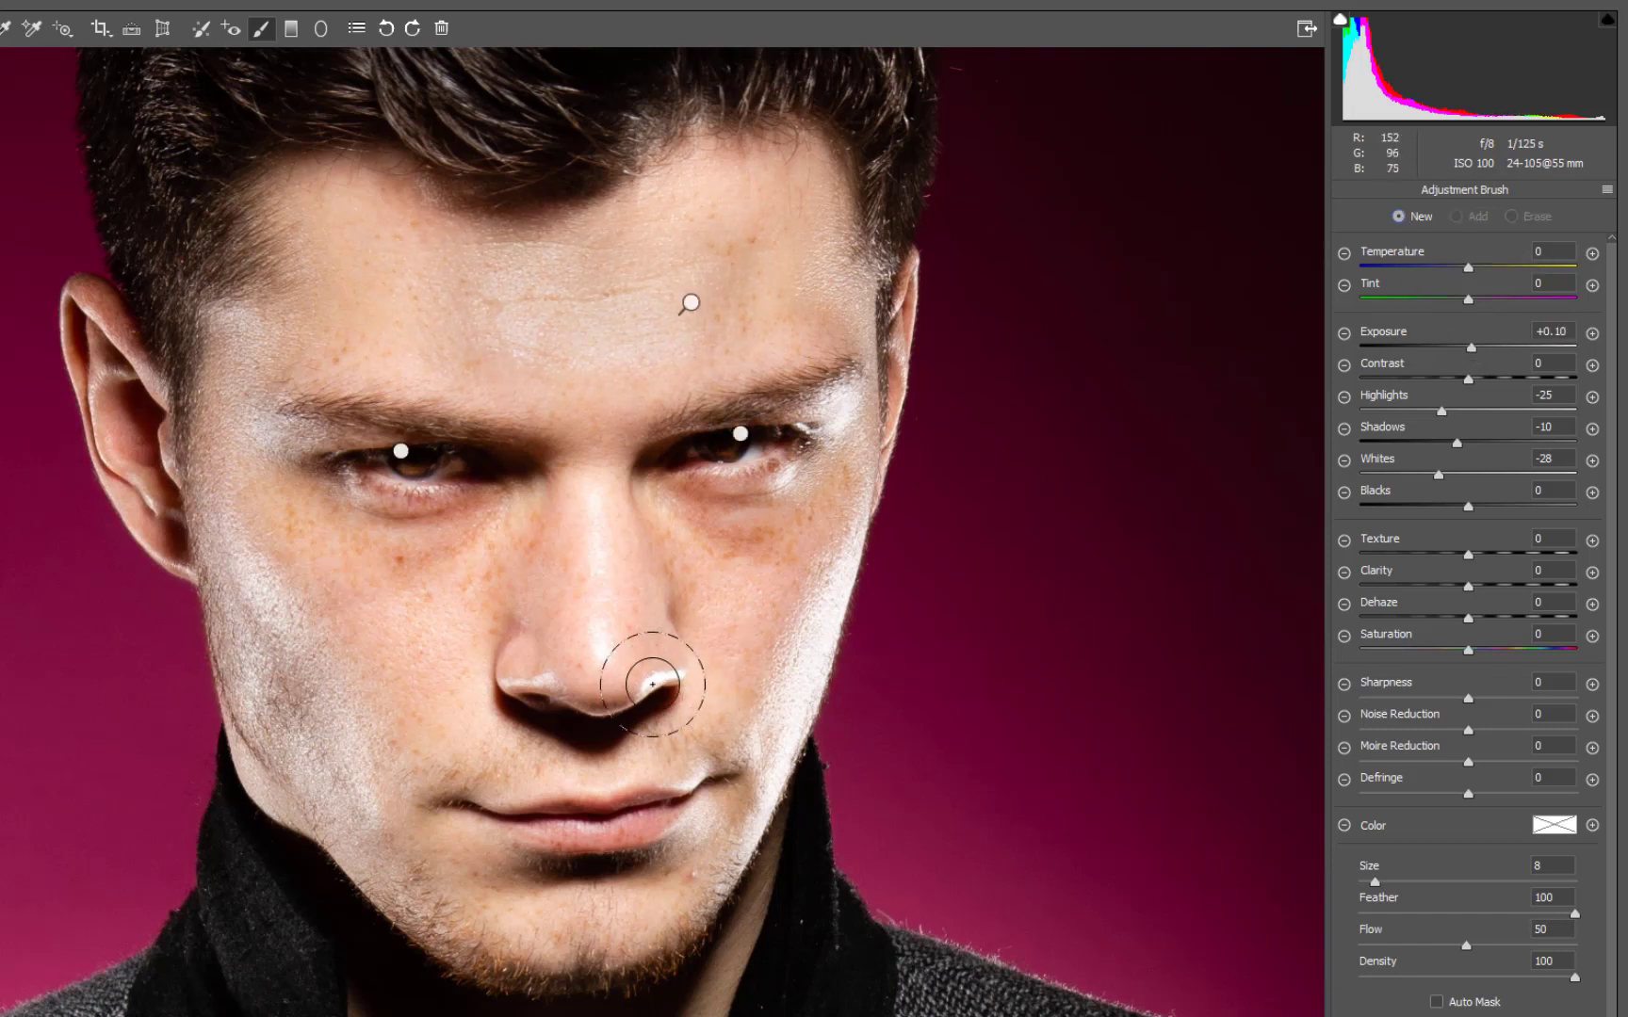
{"action": "key", "text": "bracketleft"}
{"action": "key", "text": "bracketleft"}
{"action": "key", "text": "bracketleft"}
{"action": "key", "text": "bracketleft"}
{"action": "key", "text": "bracketleft"}
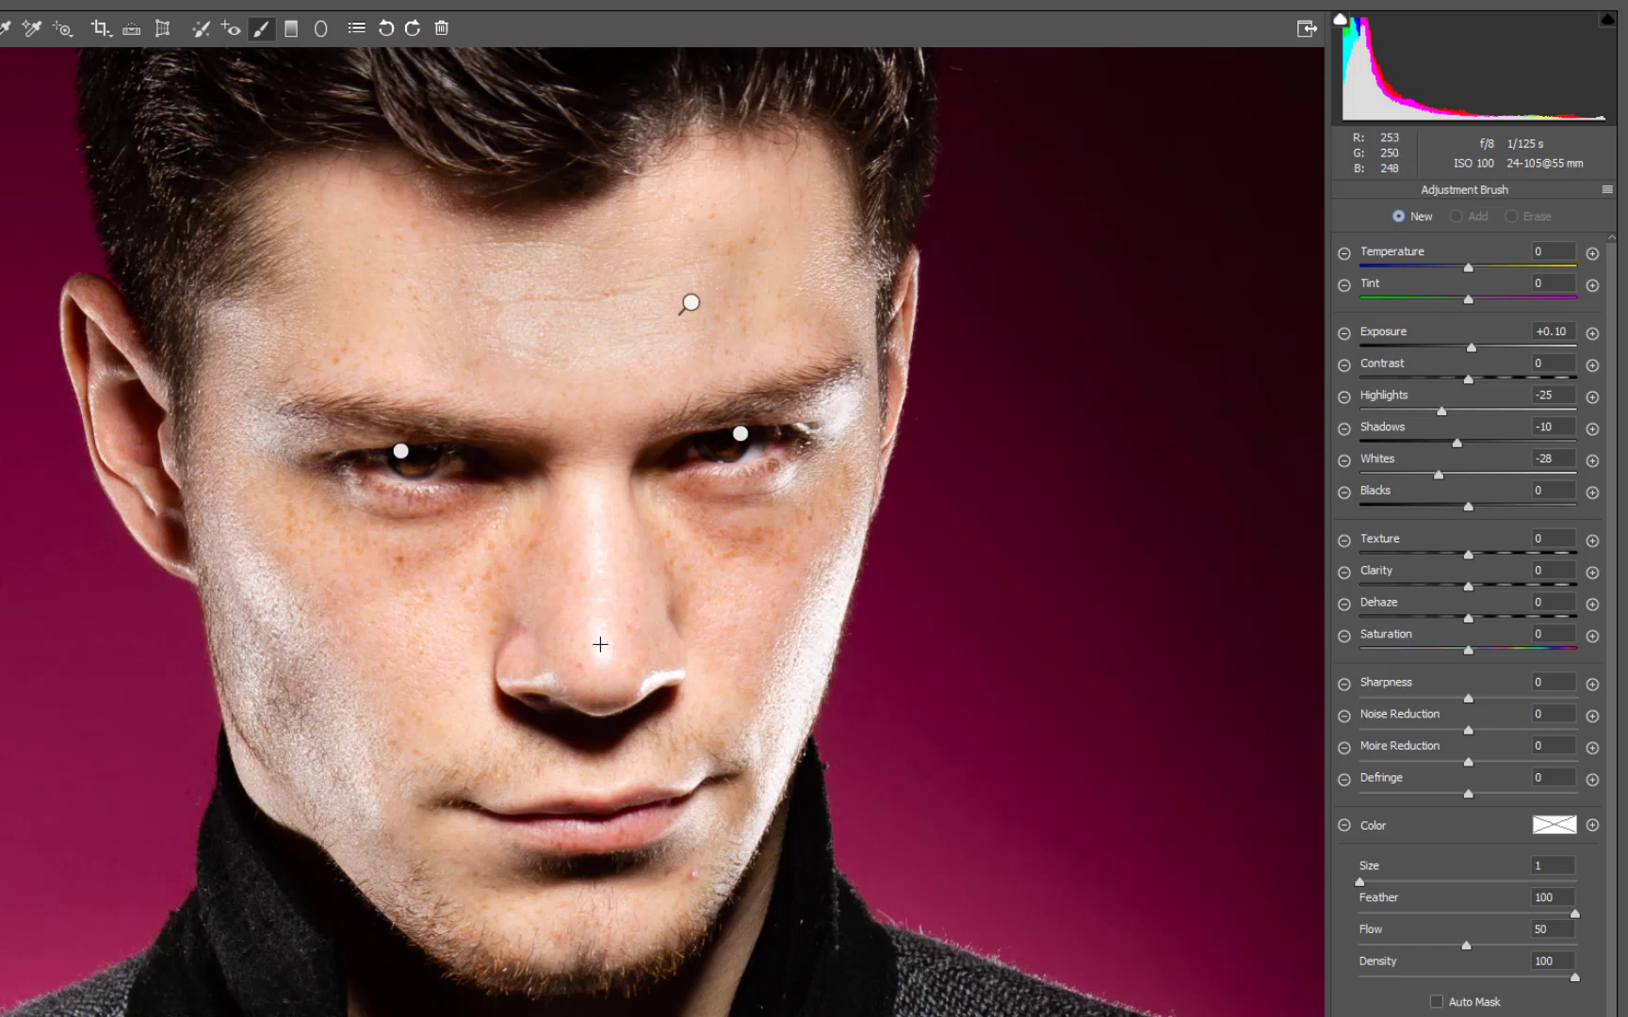
{"action": "mouse_move", "coordinate": [604, 649]}
{"action": "left_mouse_down"}
{"action": "mouse_move", "coordinate": [594, 517]}
{"action": "mouse_move", "coordinate": [602, 651]}
{"action": "mouse_move", "coordinate": [599, 475]}
{"action": "left_mouse_up"}
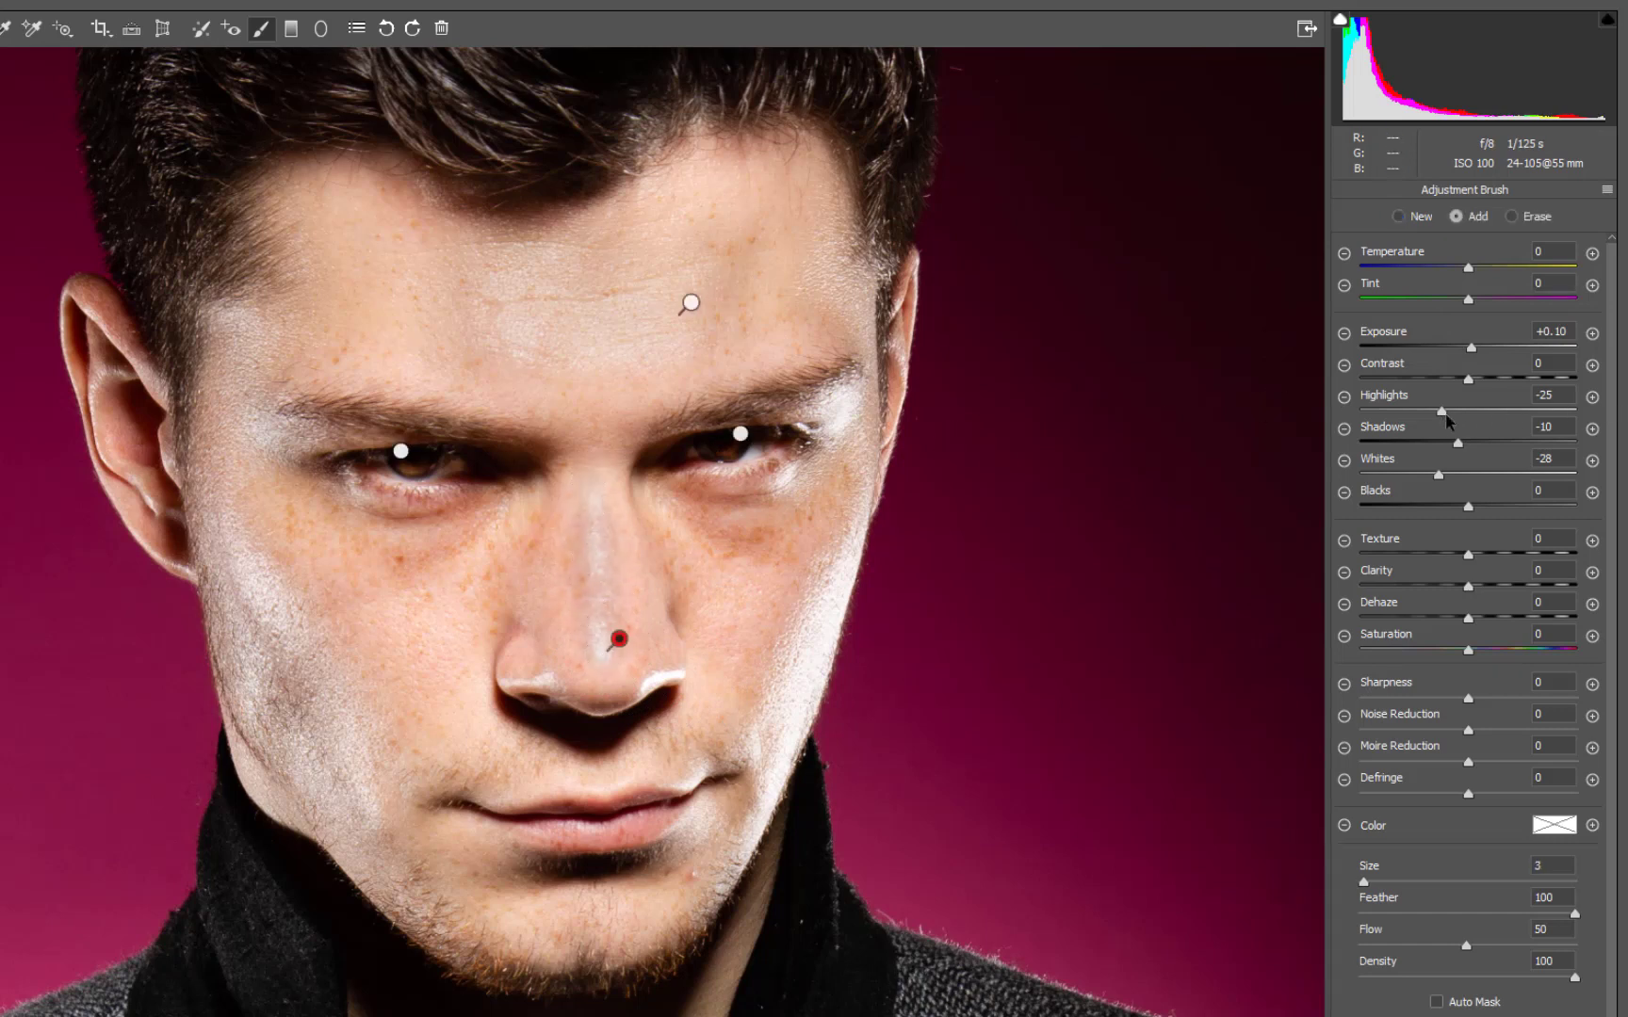
- Refine the nose adjustment by resetting Highlights to 0 and setting Whites to -17
{"action": "left_click_drag", "start_coordinate": [1447, 416], "coordinate": [1467, 413]}
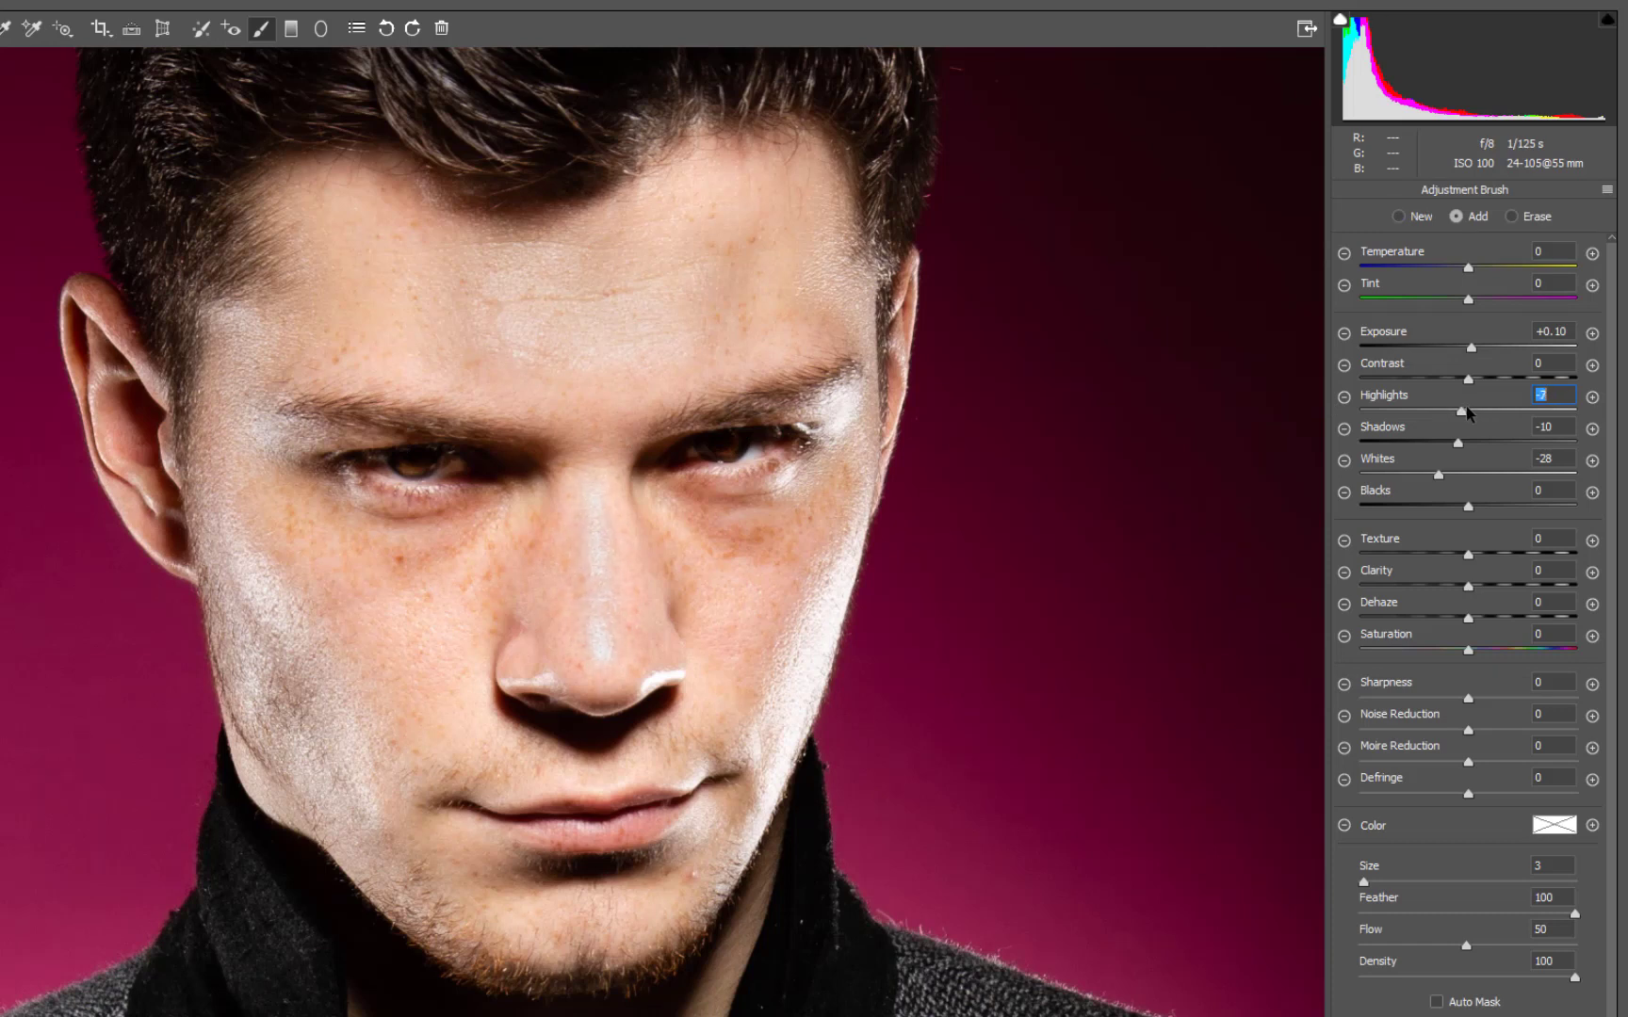
{"action": "mouse_move", "coordinate": [1438, 478]}
{"action": "left_mouse_down"}
{"action": "mouse_move", "coordinate": [1470, 476]}
{"action": "mouse_move", "coordinate": [1426, 478]}
{"action": "left_mouse_up"}
{"action": "double_click", "coordinate": [1461, 414]}
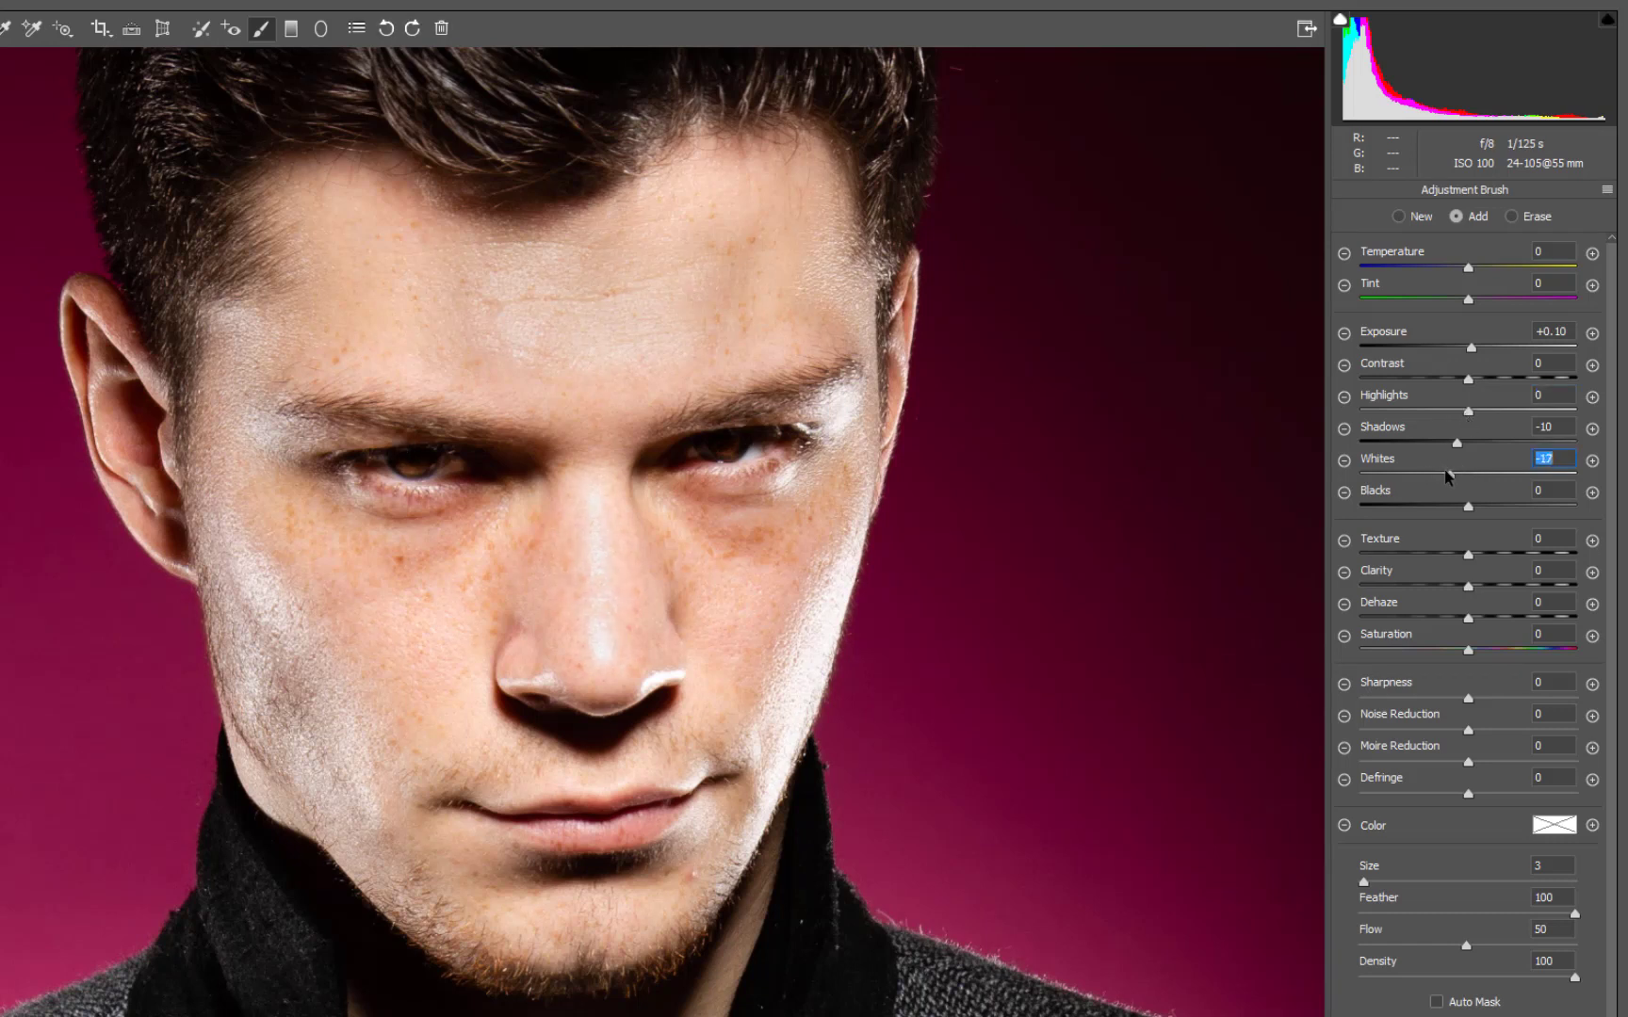
{"action": "left_click_drag", "start_coordinate": [1449, 476], "coordinate": [1449, 476]}
{"action": "scroll", "coordinate": [439, 552], "scroll_direction": "down", "scroll_amount": 2}
{"action": "scroll", "coordinate": [439, 552], "scroll_direction": "up", "scroll_amount": 3}
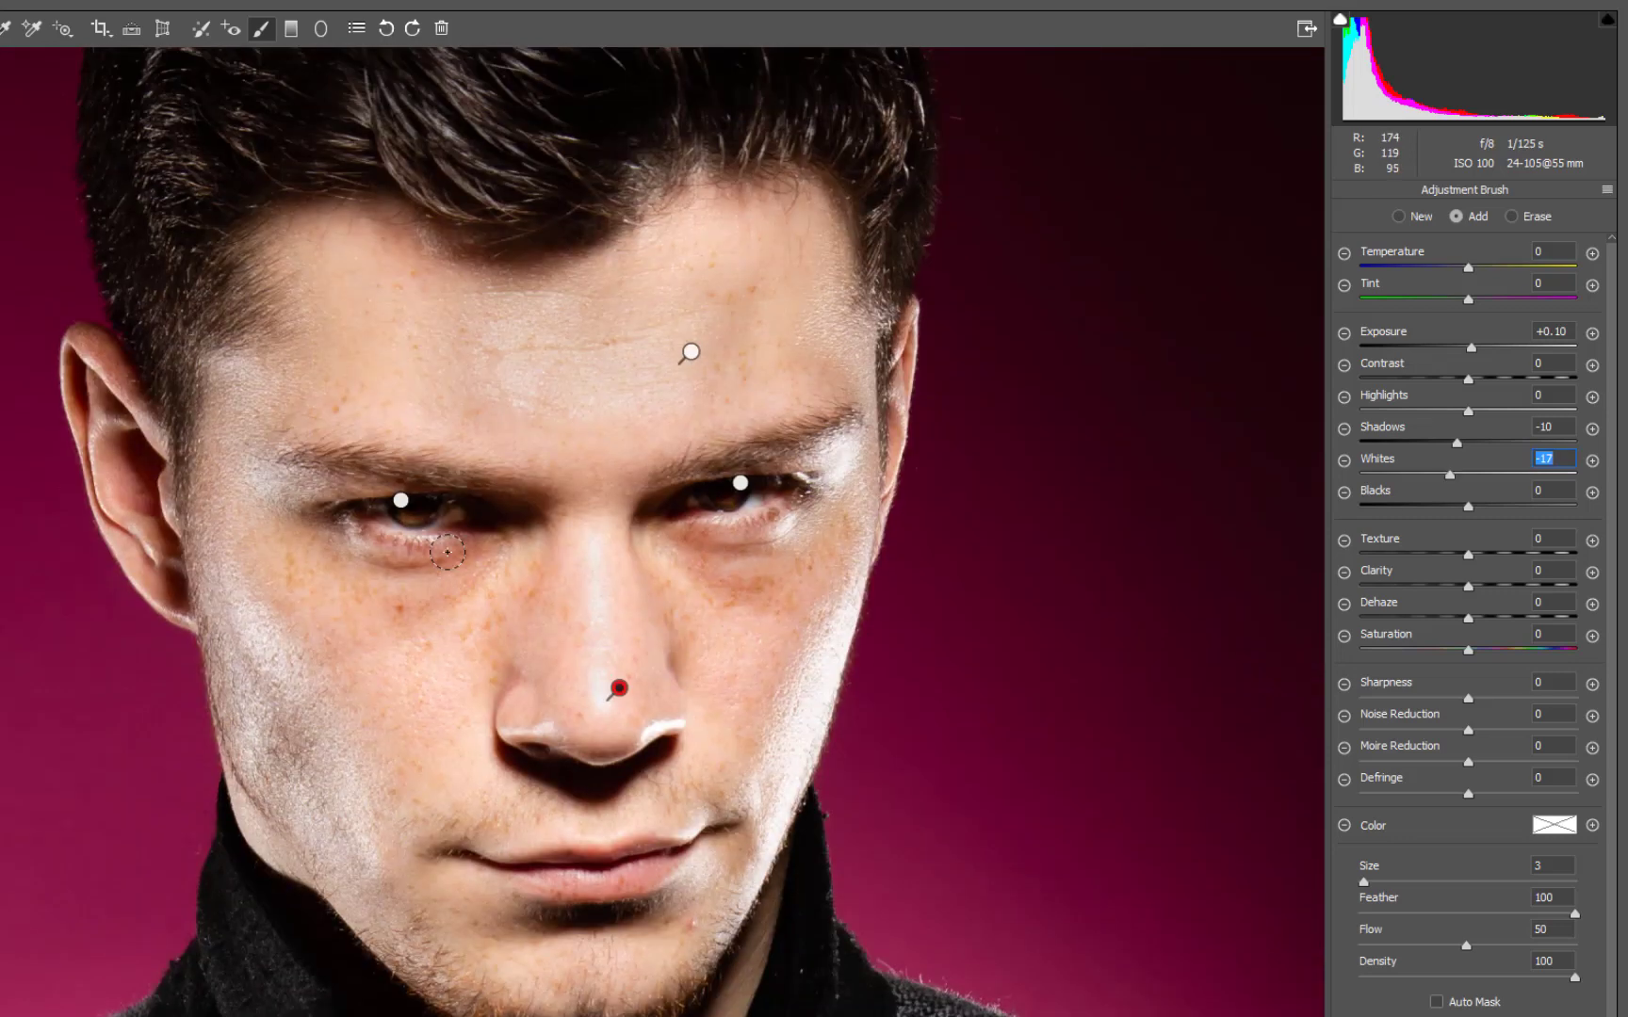
- Brighten the forehead and upper face with a new size 28 brush adjustment using Exposure +0.50, Whites -22 and Highlights -9
{"action": "left_click", "coordinate": [1398, 216]}
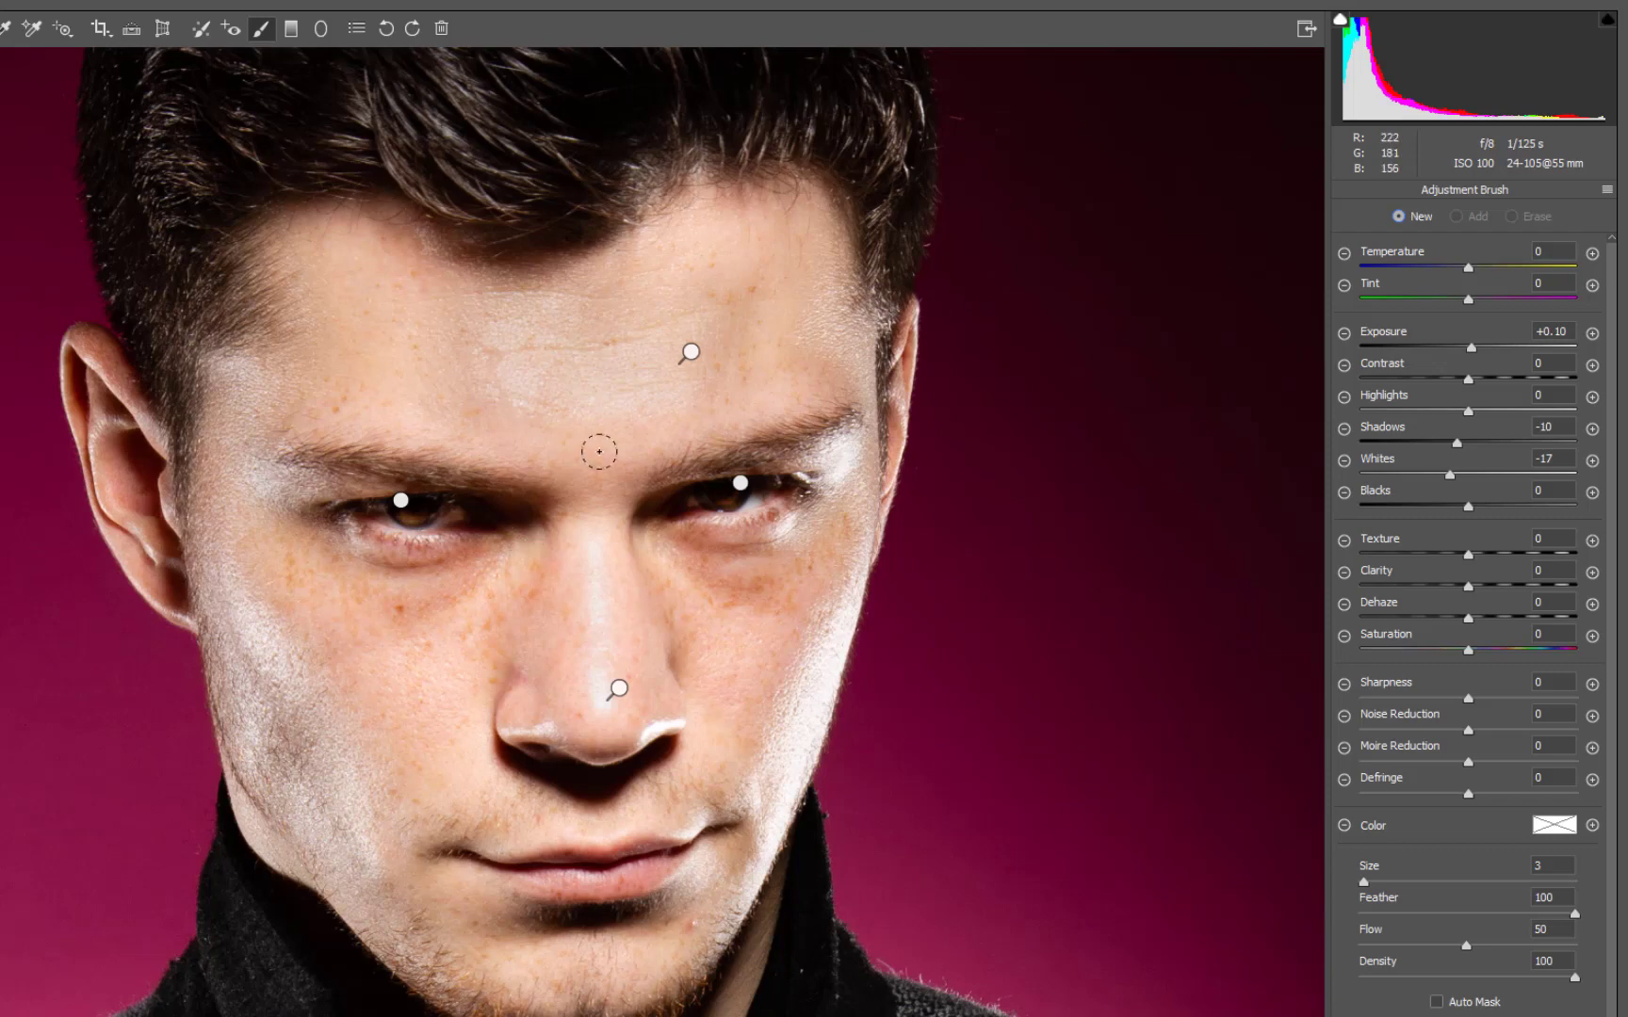
{"action": "key", "text": "bracketright"}
{"action": "key", "text": "bracketright"}
{"action": "key", "text": "bracketright"}
{"action": "key", "text": "bracketright"}
{"action": "key", "text": "bracketright"}
{"action": "key", "text": "bracketright"}
{"action": "left_click", "coordinate": [1592, 333]}
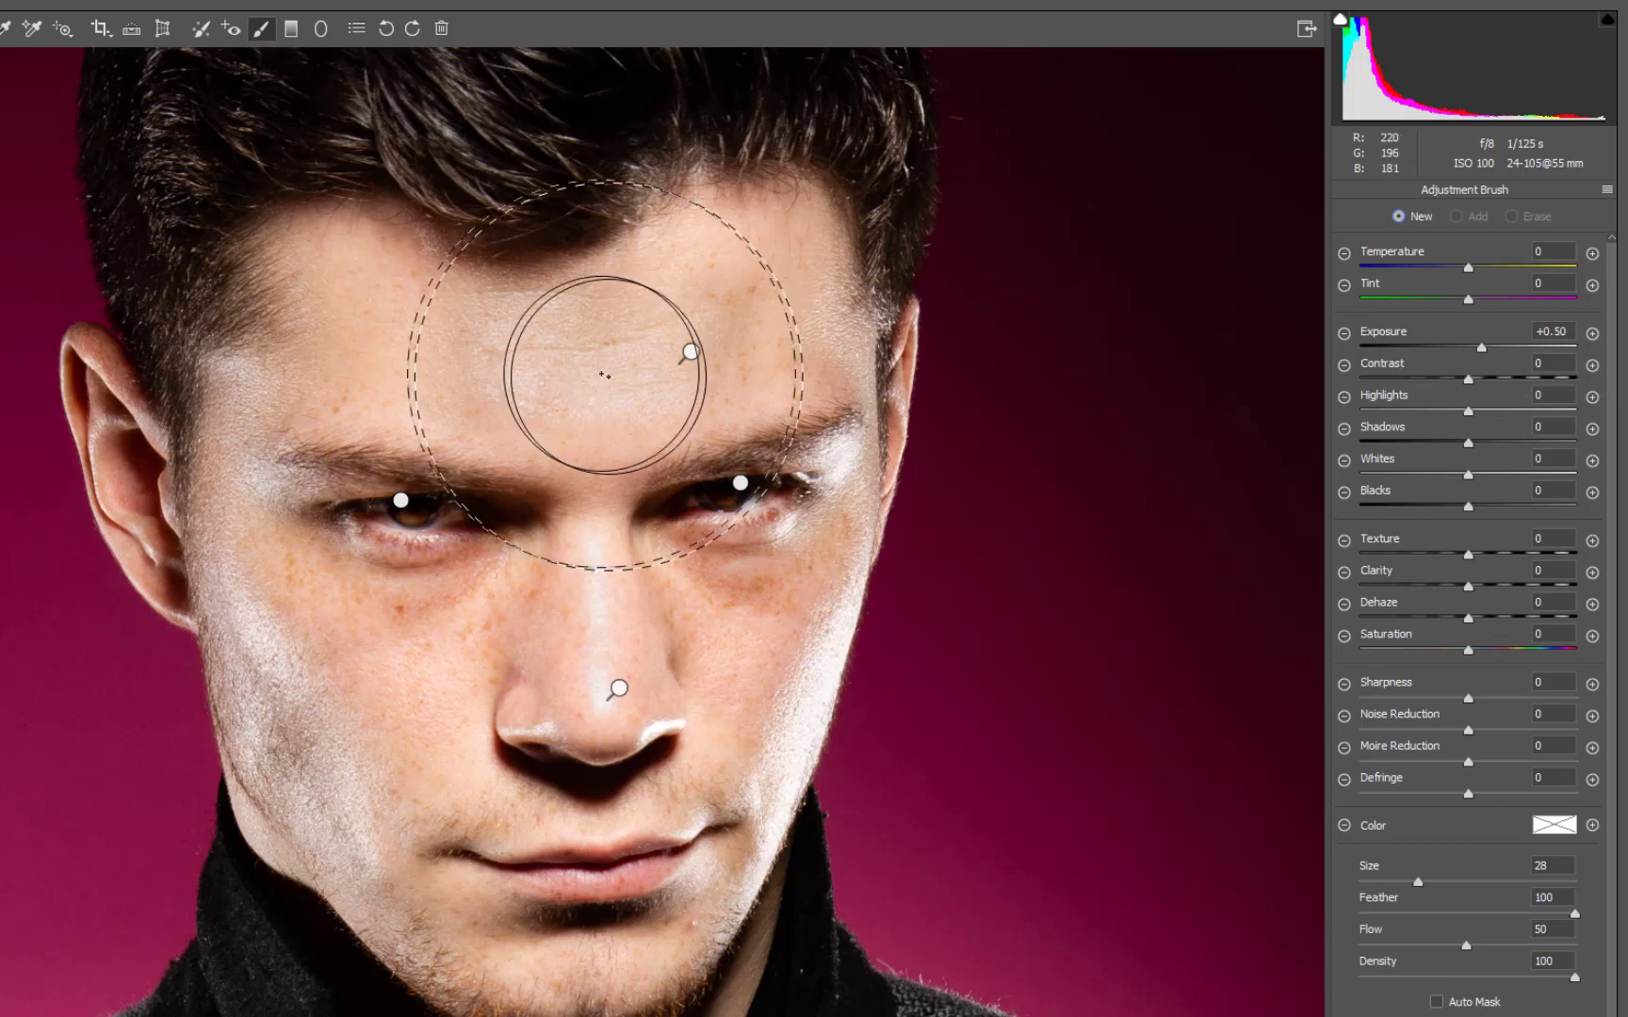
{"action": "mouse_move", "coordinate": [603, 363]}
{"action": "left_mouse_down"}
{"action": "mouse_move", "coordinate": [388, 445]}
{"action": "mouse_move", "coordinate": [443, 793]}
{"action": "mouse_move", "coordinate": [609, 736]}
{"action": "mouse_move", "coordinate": [675, 540]}
{"action": "mouse_move", "coordinate": [672, 359]}
{"action": "mouse_move", "coordinate": [347, 338]}
{"action": "mouse_move", "coordinate": [302, 510]}
{"action": "mouse_move", "coordinate": [377, 755]}
{"action": "mouse_move", "coordinate": [680, 611]}
{"action": "mouse_move", "coordinate": [694, 348]}
{"action": "mouse_move", "coordinate": [733, 284]}
{"action": "left_mouse_up"}
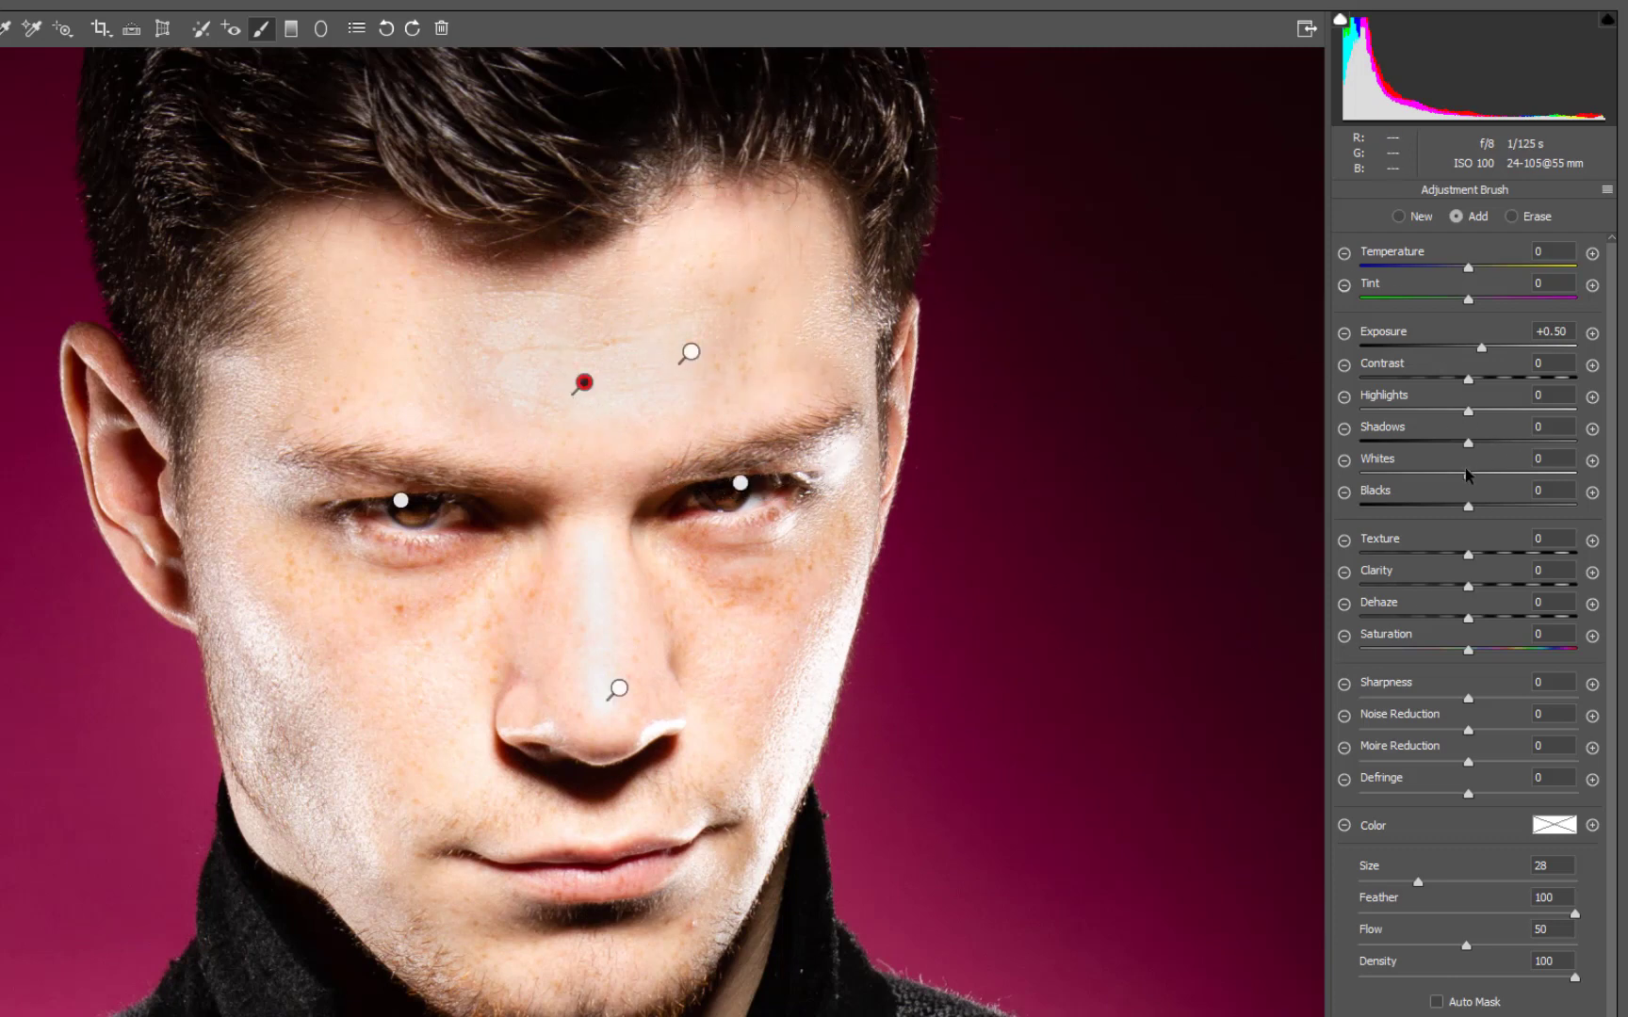
{"action": "left_click_drag", "start_coordinate": [1468, 478], "coordinate": [1454, 479]}
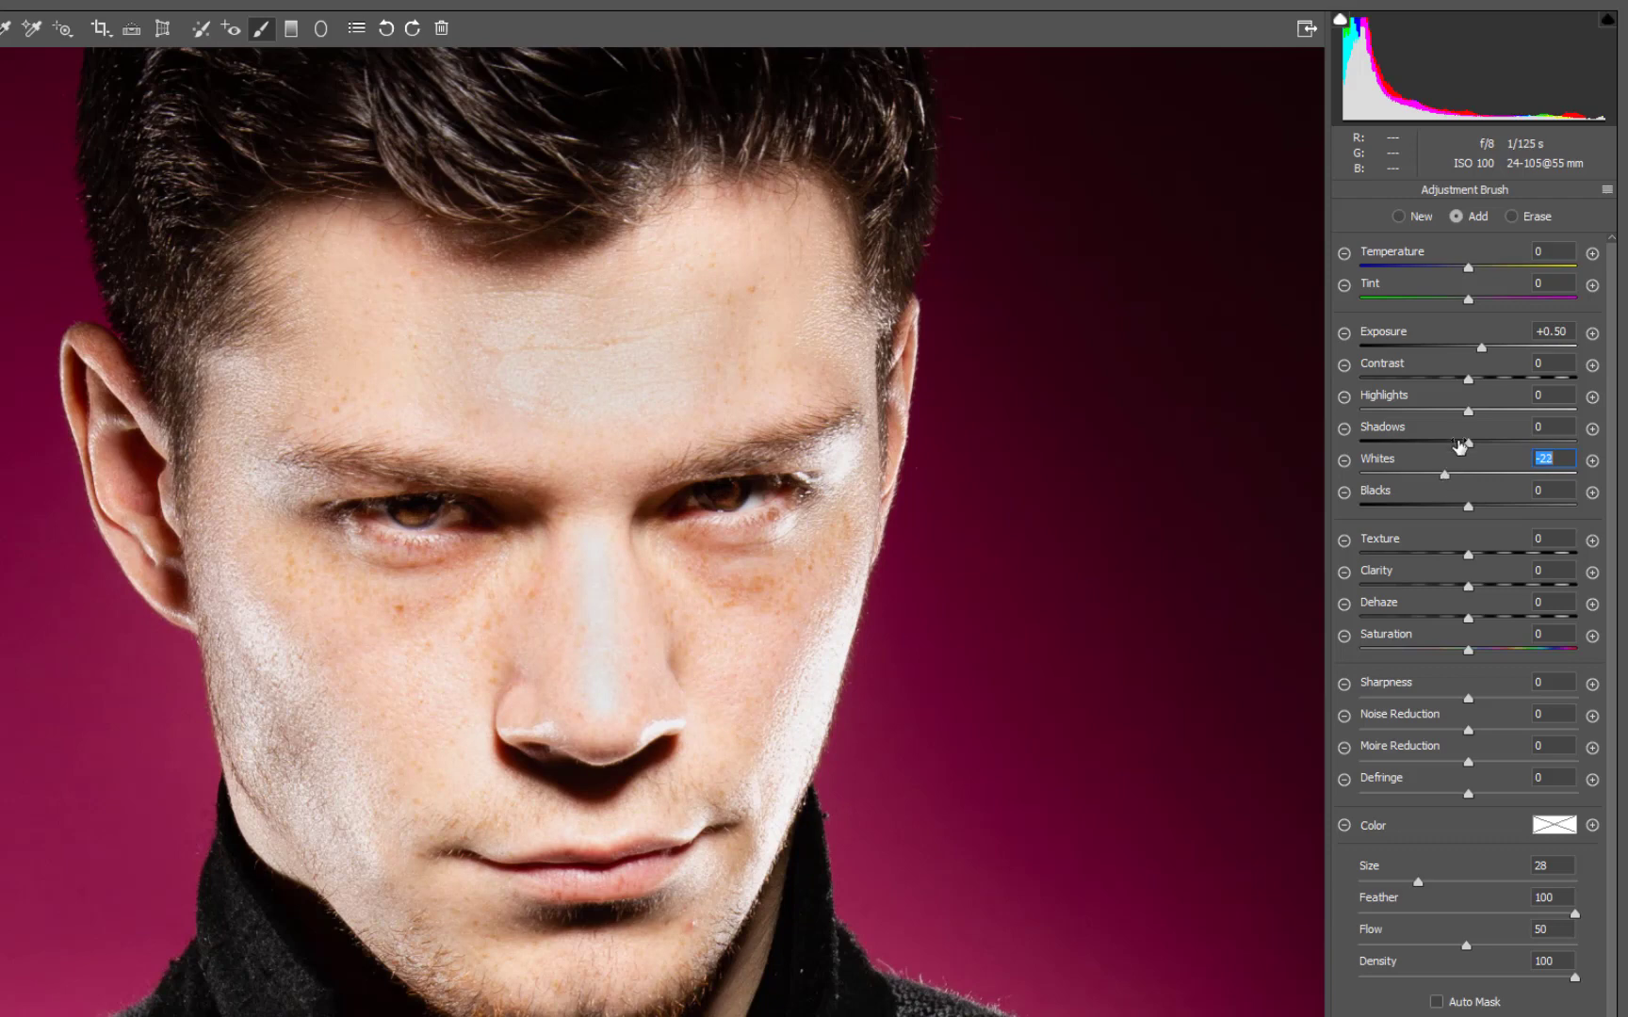
{"action": "left_click_drag", "start_coordinate": [1467, 412], "coordinate": [1458, 412]}
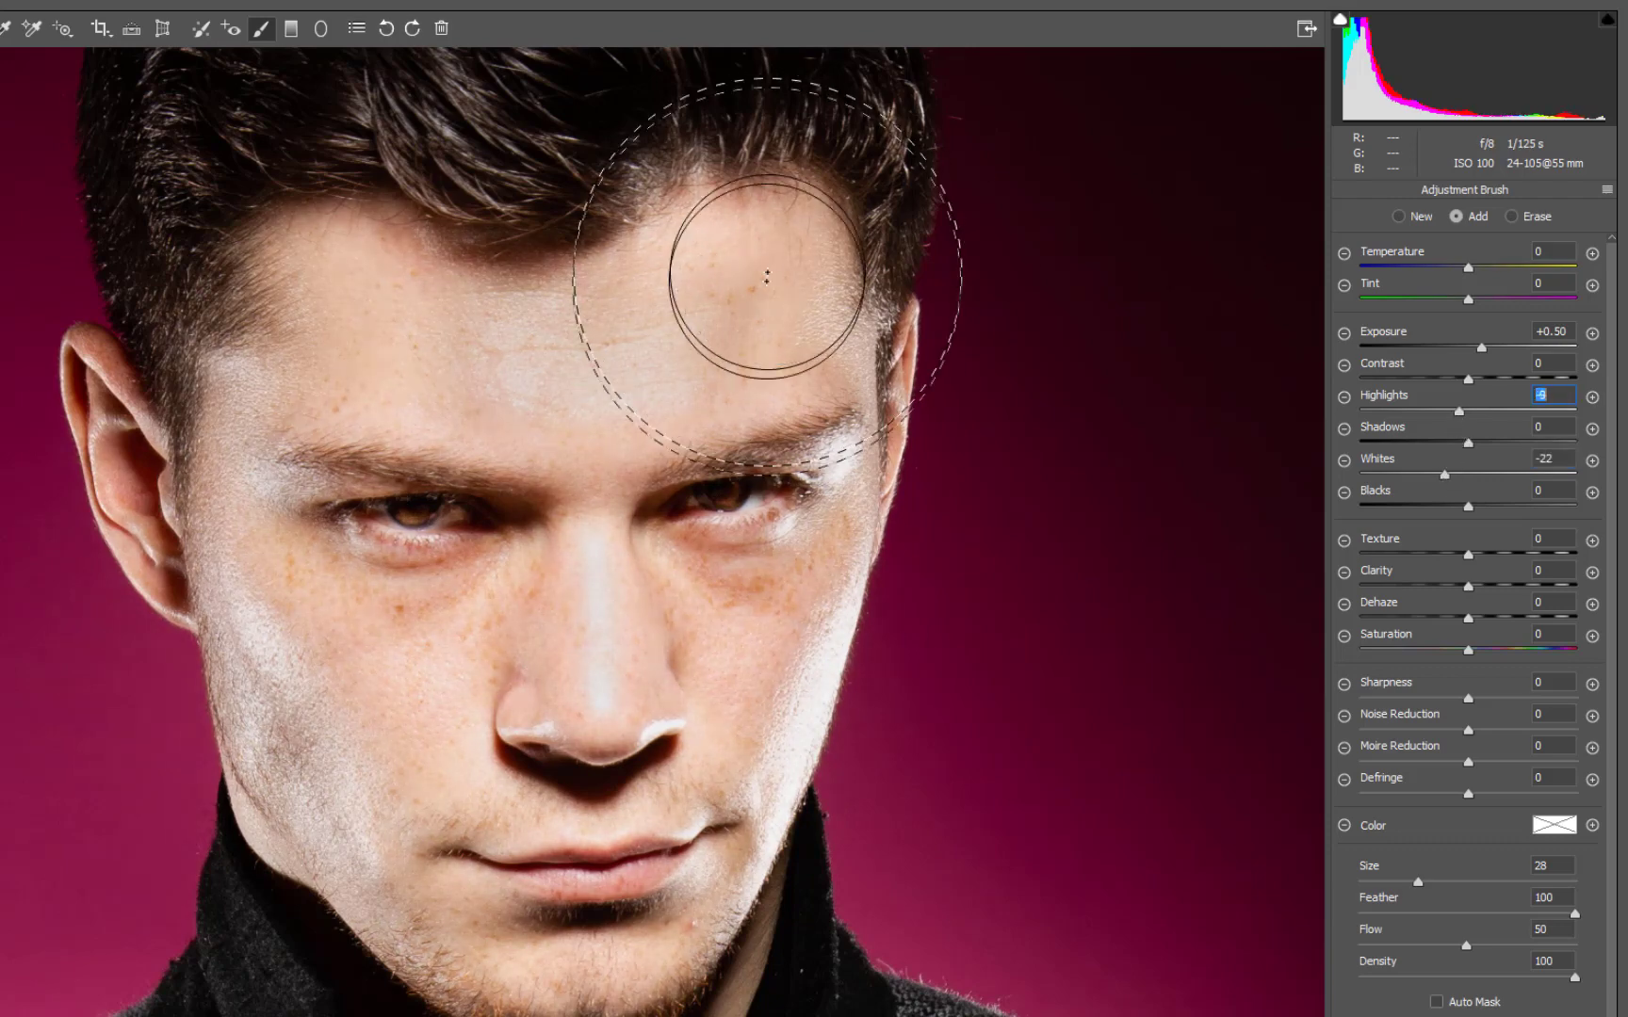
- Brighten the hair with a size 28 brush adjustment set only to Exposure +1.30
{"action": "left_click_drag", "start_coordinate": [728, 518], "coordinate": [783, 885]}
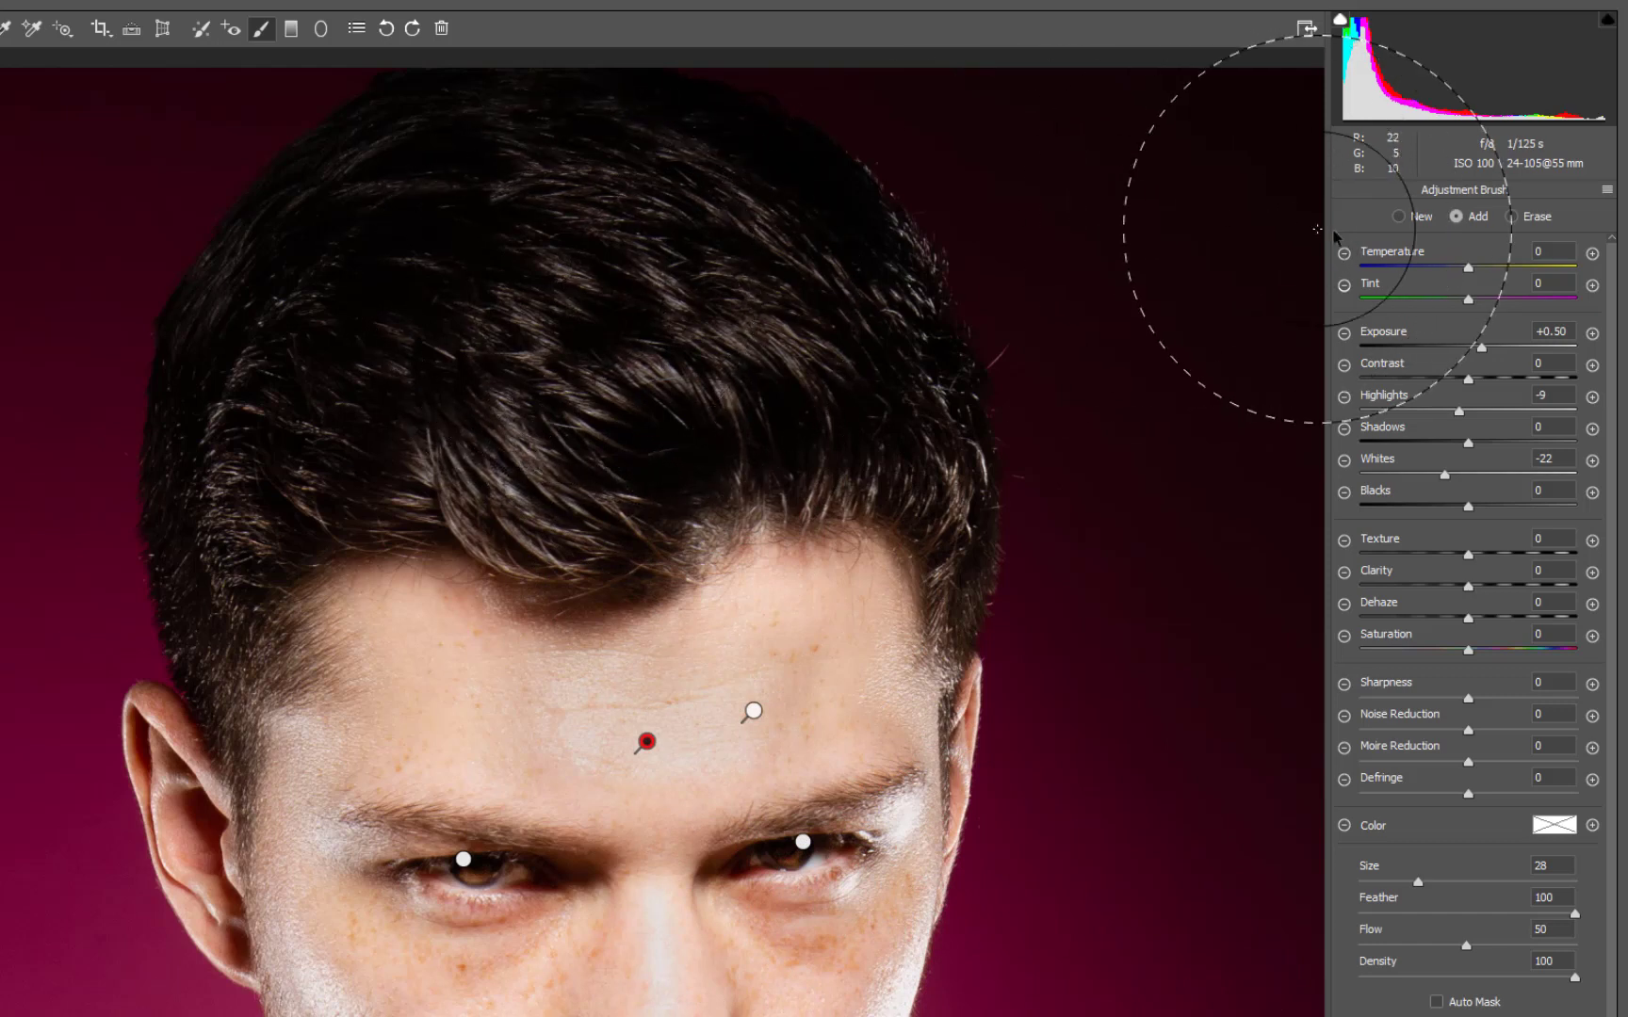
{"action": "left_click", "coordinate": [1592, 333]}
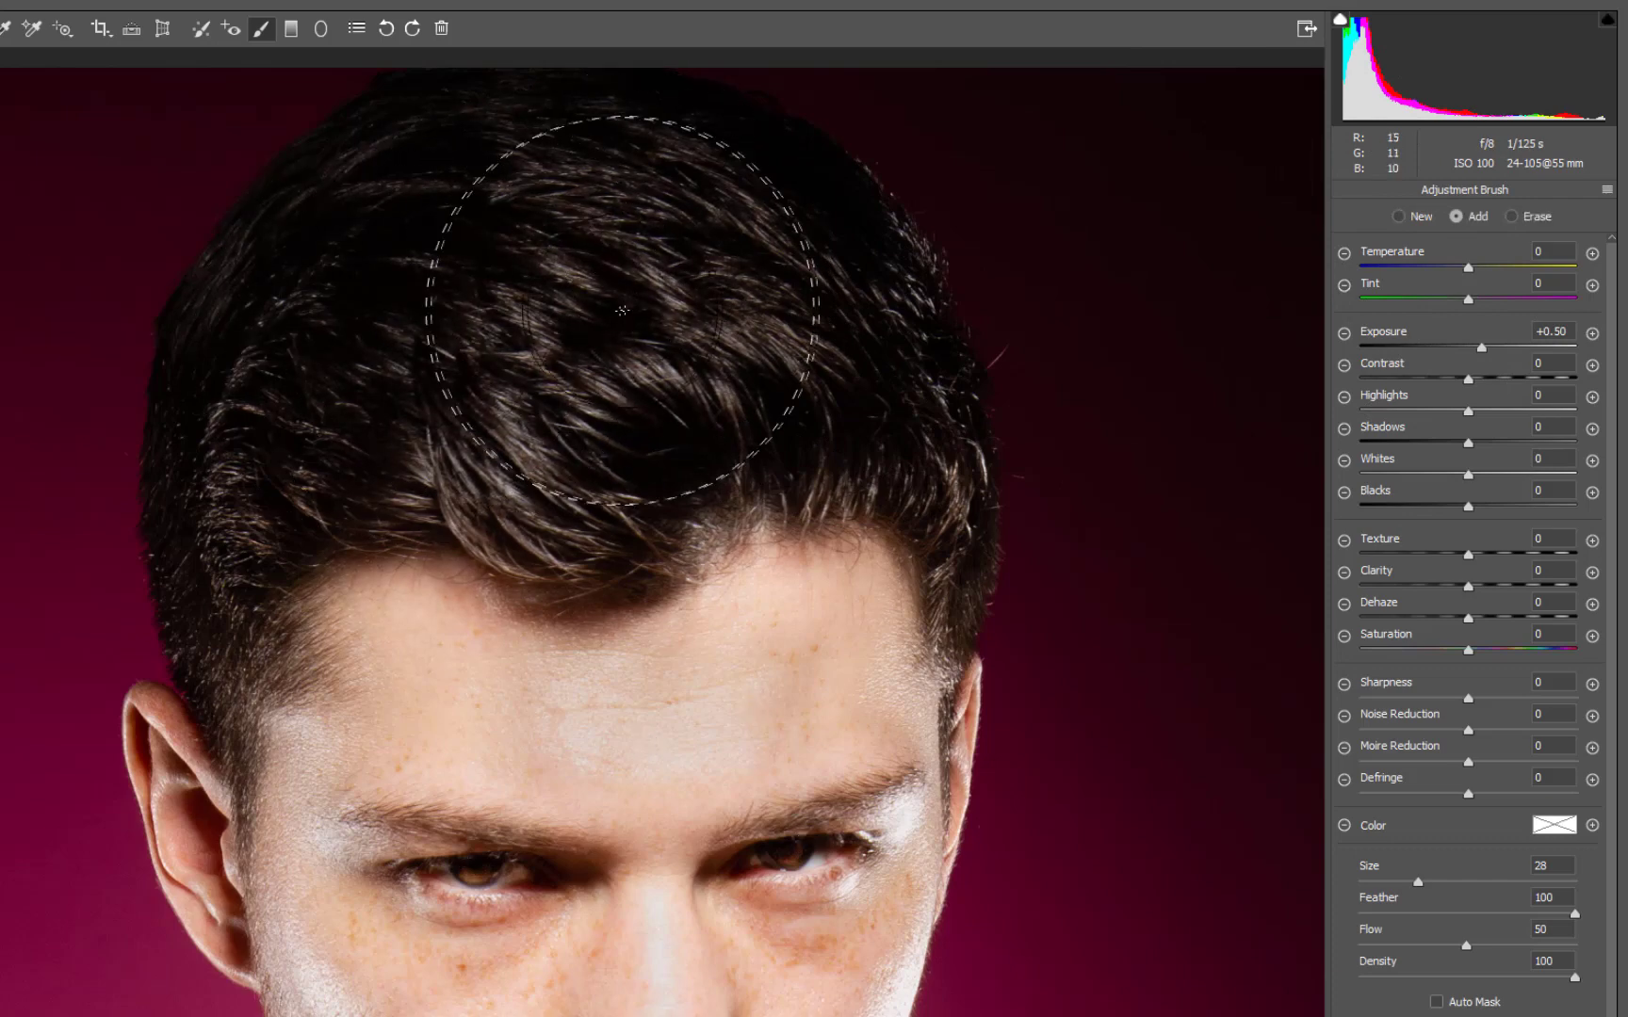
{"action": "left_click_drag", "start_coordinate": [1482, 348], "coordinate": [1501, 346]}
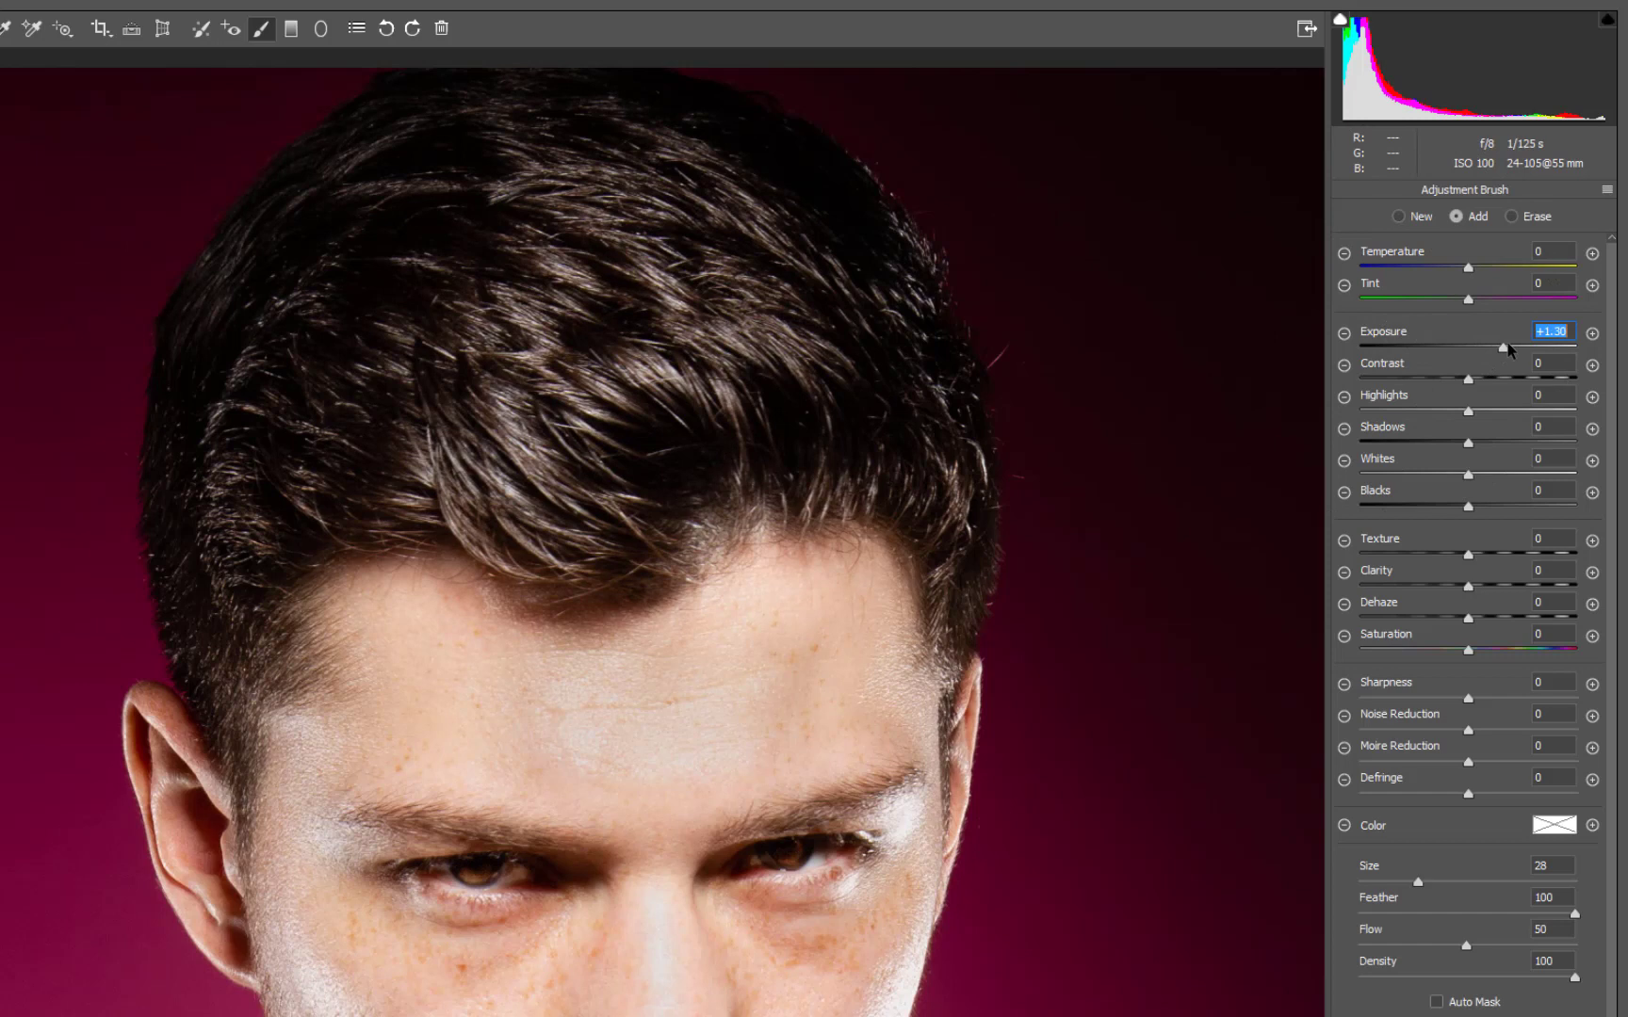
- Paint the sides and inner sections of the hair with another new brush adjustment at size 7 and Exposure +1.30
{"action": "left_click", "coordinate": [1398, 216]}
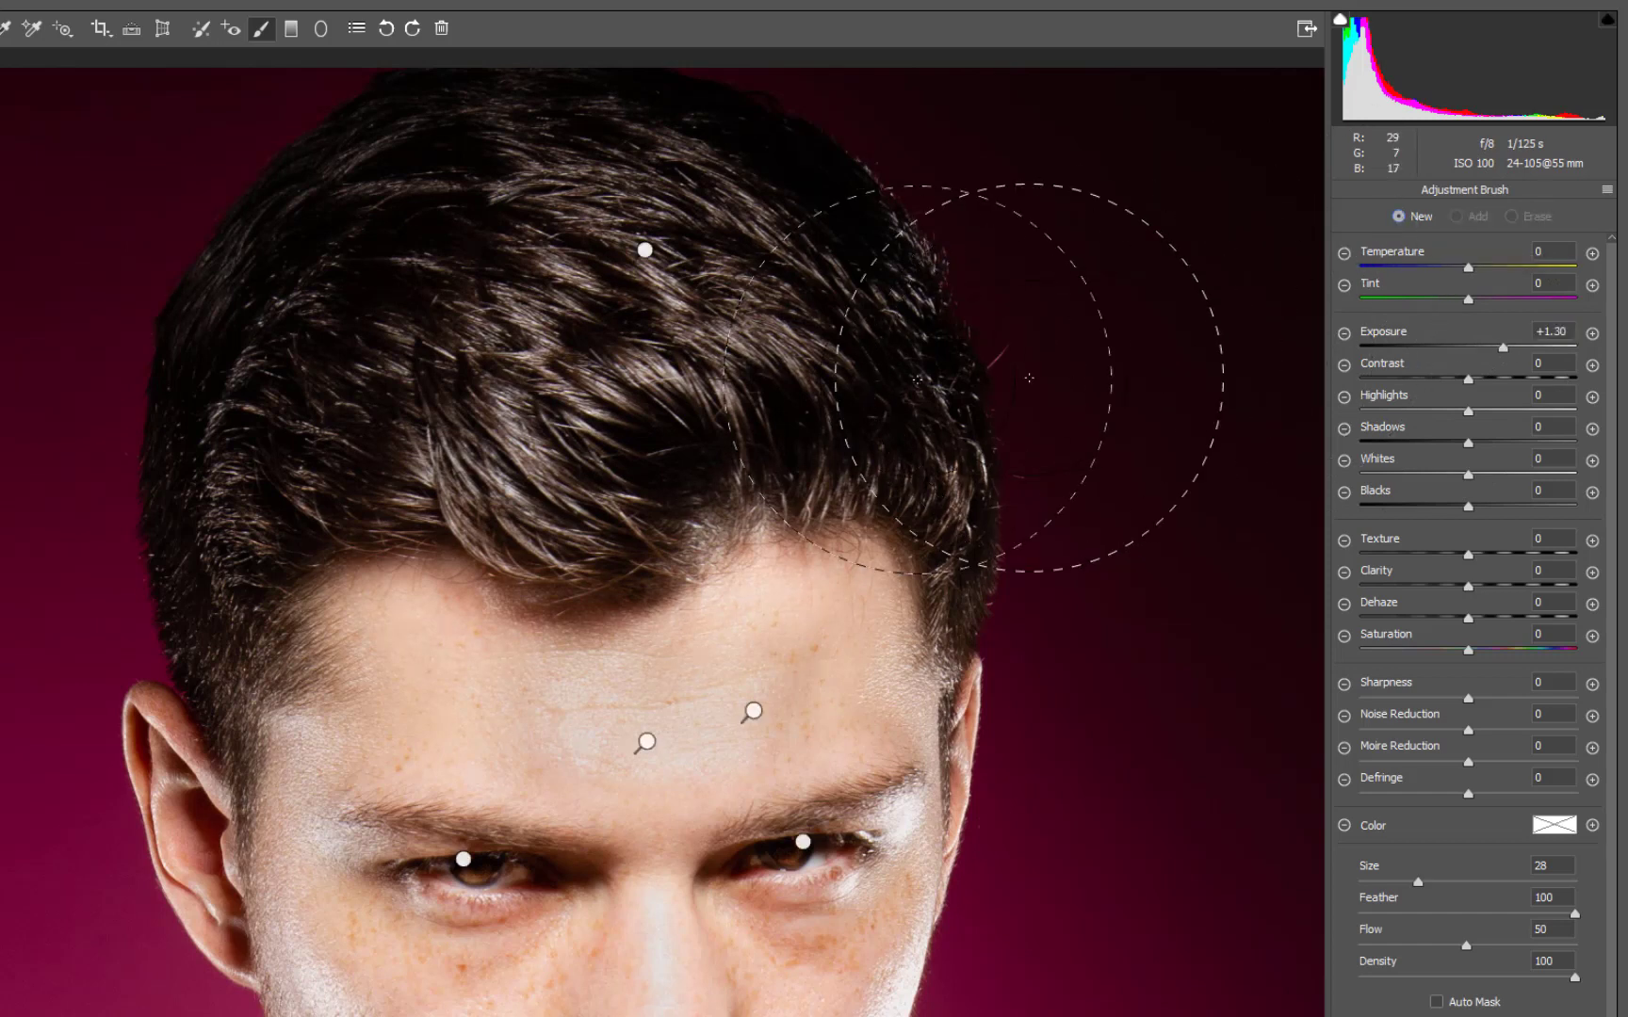
{"action": "key", "text": "bracketleft"}
{"action": "key", "text": "bracketleft"}
{"action": "key", "text": "bracketleft"}
{"action": "key", "text": "bracketleft"}
{"action": "key", "text": "bracketleft"}
{"action": "key", "text": "bracketleft"}
{"action": "key", "text": "bracketleft"}
{"action": "mouse_move", "coordinate": [919, 428]}
{"action": "left_mouse_down"}
{"action": "mouse_move", "coordinate": [850, 414]}
{"action": "mouse_move", "coordinate": [881, 316]}
{"action": "mouse_move", "coordinate": [758, 193]}
{"action": "mouse_move", "coordinate": [541, 132]}
{"action": "mouse_move", "coordinate": [258, 384]}
{"action": "mouse_move", "coordinate": [247, 363]}
{"action": "mouse_move", "coordinate": [184, 650]}
{"action": "mouse_move", "coordinate": [220, 425]}
{"action": "left_mouse_up"}
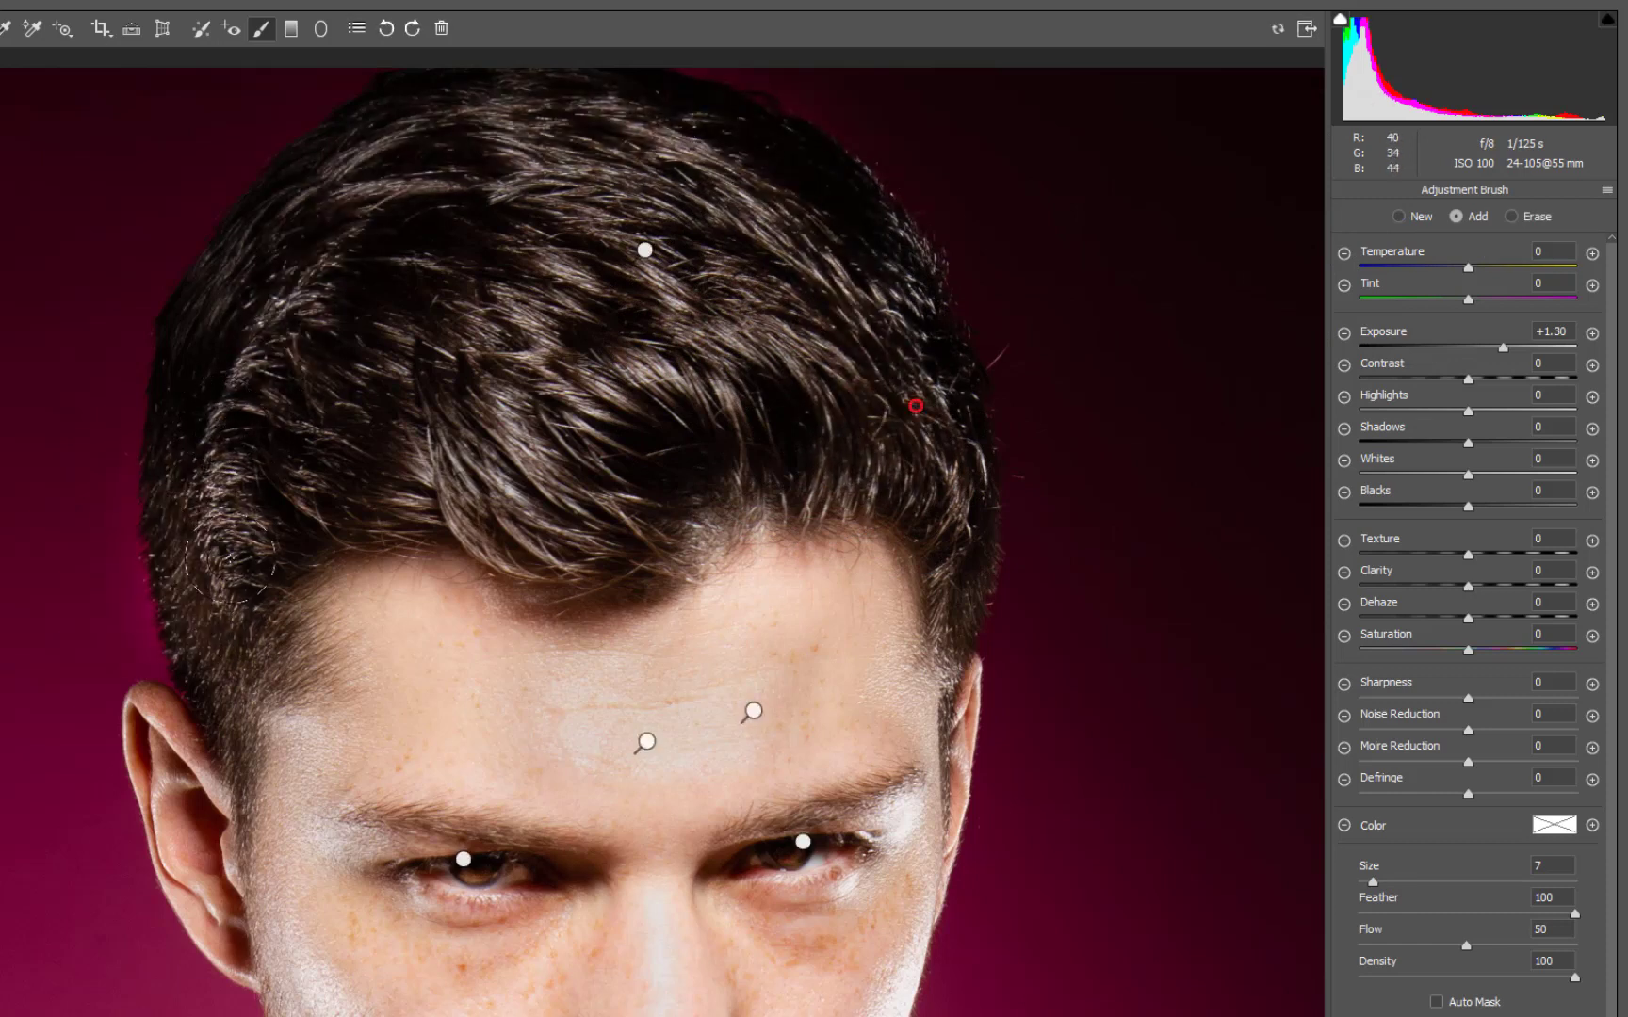
{"action": "mouse_move", "coordinate": [226, 546]}
{"action": "left_mouse_down"}
{"action": "mouse_move", "coordinate": [220, 435]}
{"action": "mouse_move", "coordinate": [243, 371]}
{"action": "left_mouse_up"}
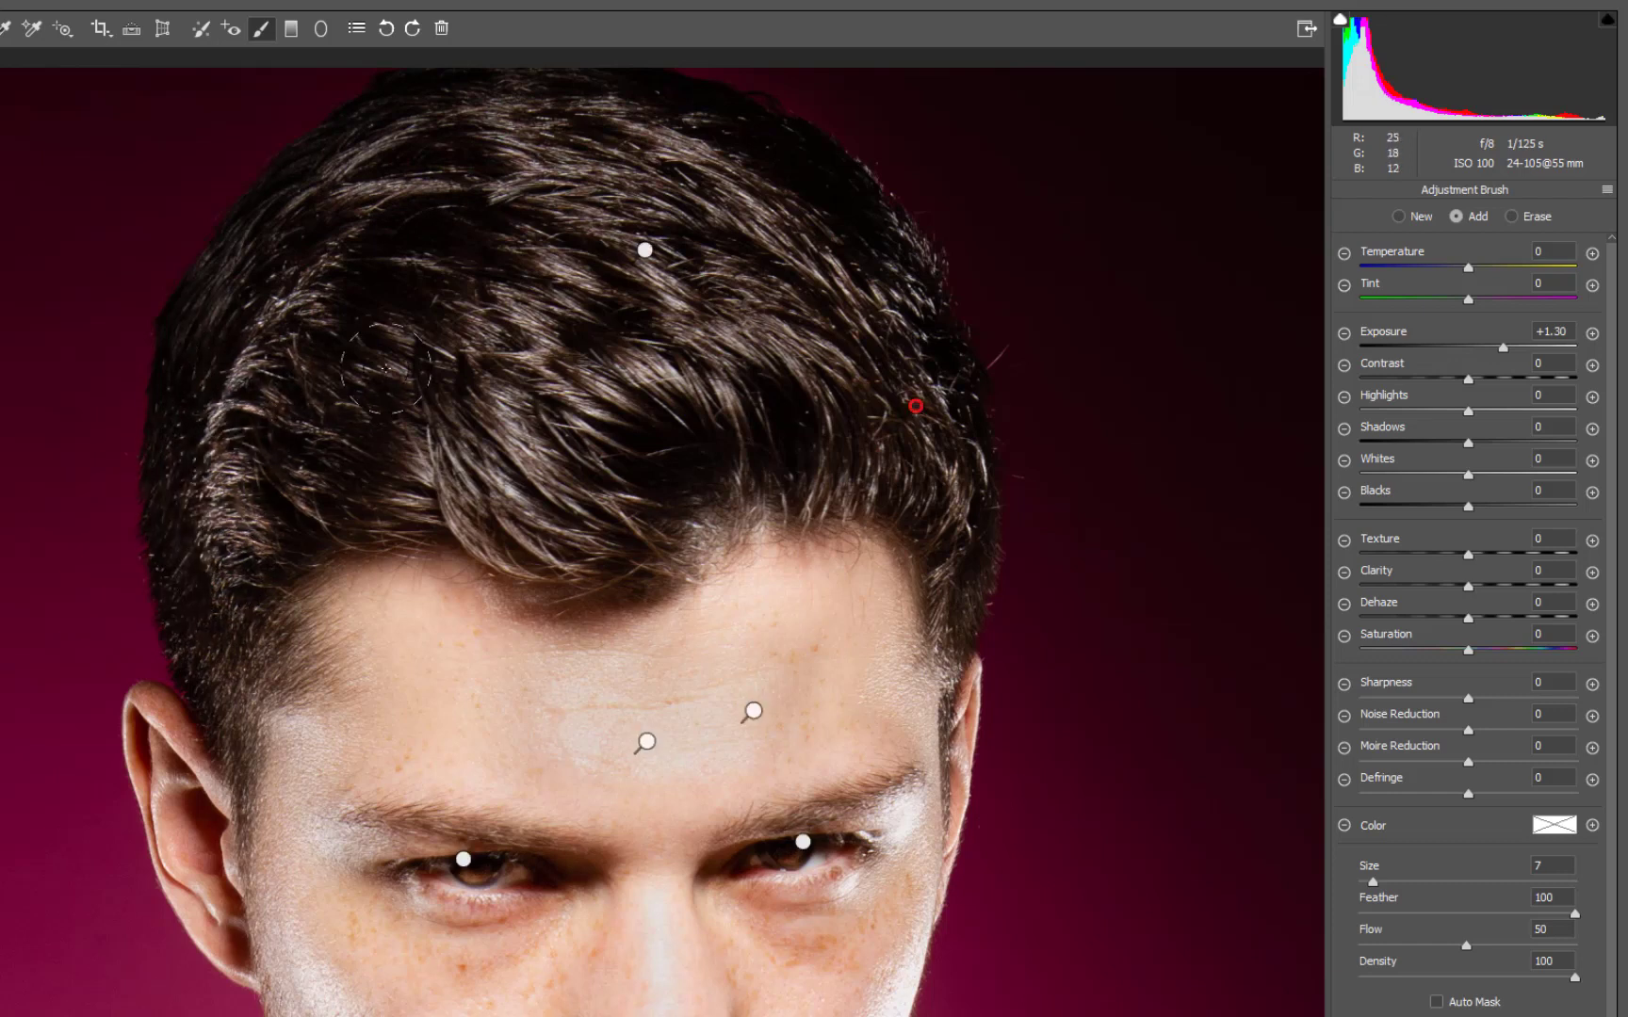
{"action": "mouse_move", "coordinate": [346, 459]}
{"action": "left_mouse_down"}
{"action": "mouse_move", "coordinate": [386, 363]}
{"action": "mouse_move", "coordinate": [376, 378]}
{"action": "left_mouse_up"}
- Extend the side-hair adjustment along the outer hairline and over individual strands using a size 3 brush
{"action": "key", "text": "bracketleft"}
{"action": "key", "text": "bracketleft"}
{"action": "key", "text": "bracketleft"}
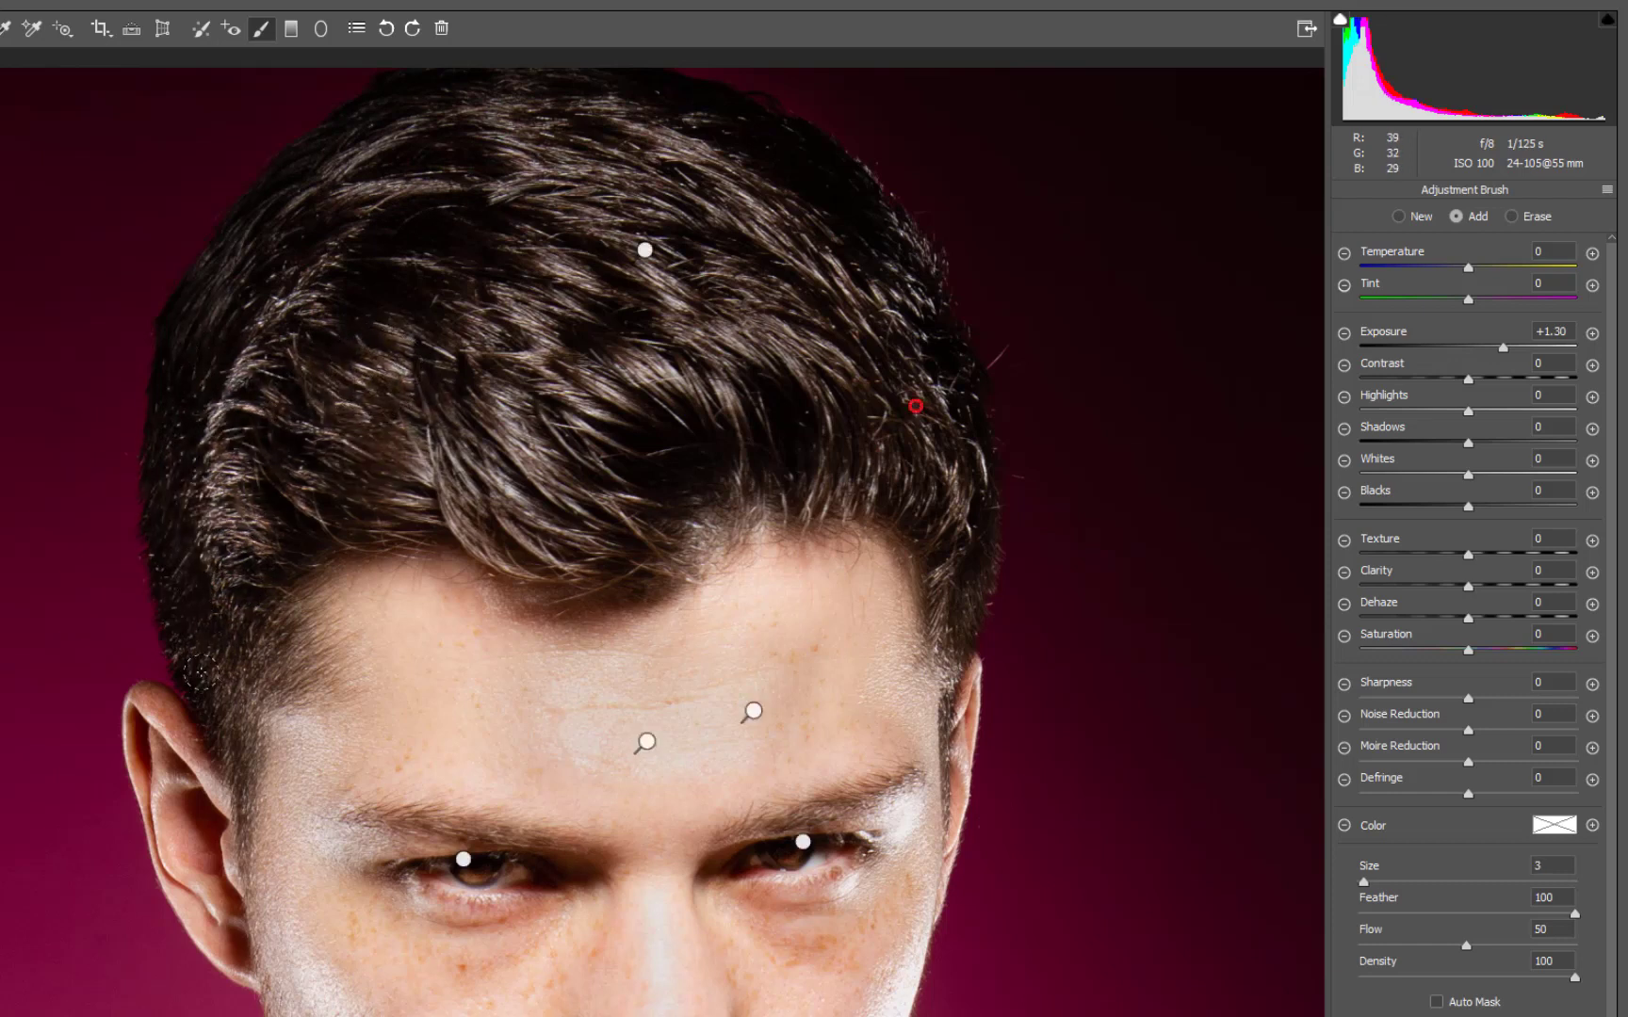
{"action": "mouse_move", "coordinate": [198, 671]}
{"action": "left_mouse_down"}
{"action": "mouse_move", "coordinate": [179, 481]}
{"action": "mouse_move", "coordinate": [252, 270]}
{"action": "mouse_move", "coordinate": [182, 361]}
{"action": "mouse_move", "coordinate": [231, 292]}
{"action": "left_mouse_up"}
{"action": "mouse_move", "coordinate": [212, 316]}
{"action": "left_mouse_down"}
{"action": "mouse_move", "coordinate": [426, 103]}
{"action": "mouse_move", "coordinate": [490, 95]}
{"action": "left_mouse_up"}
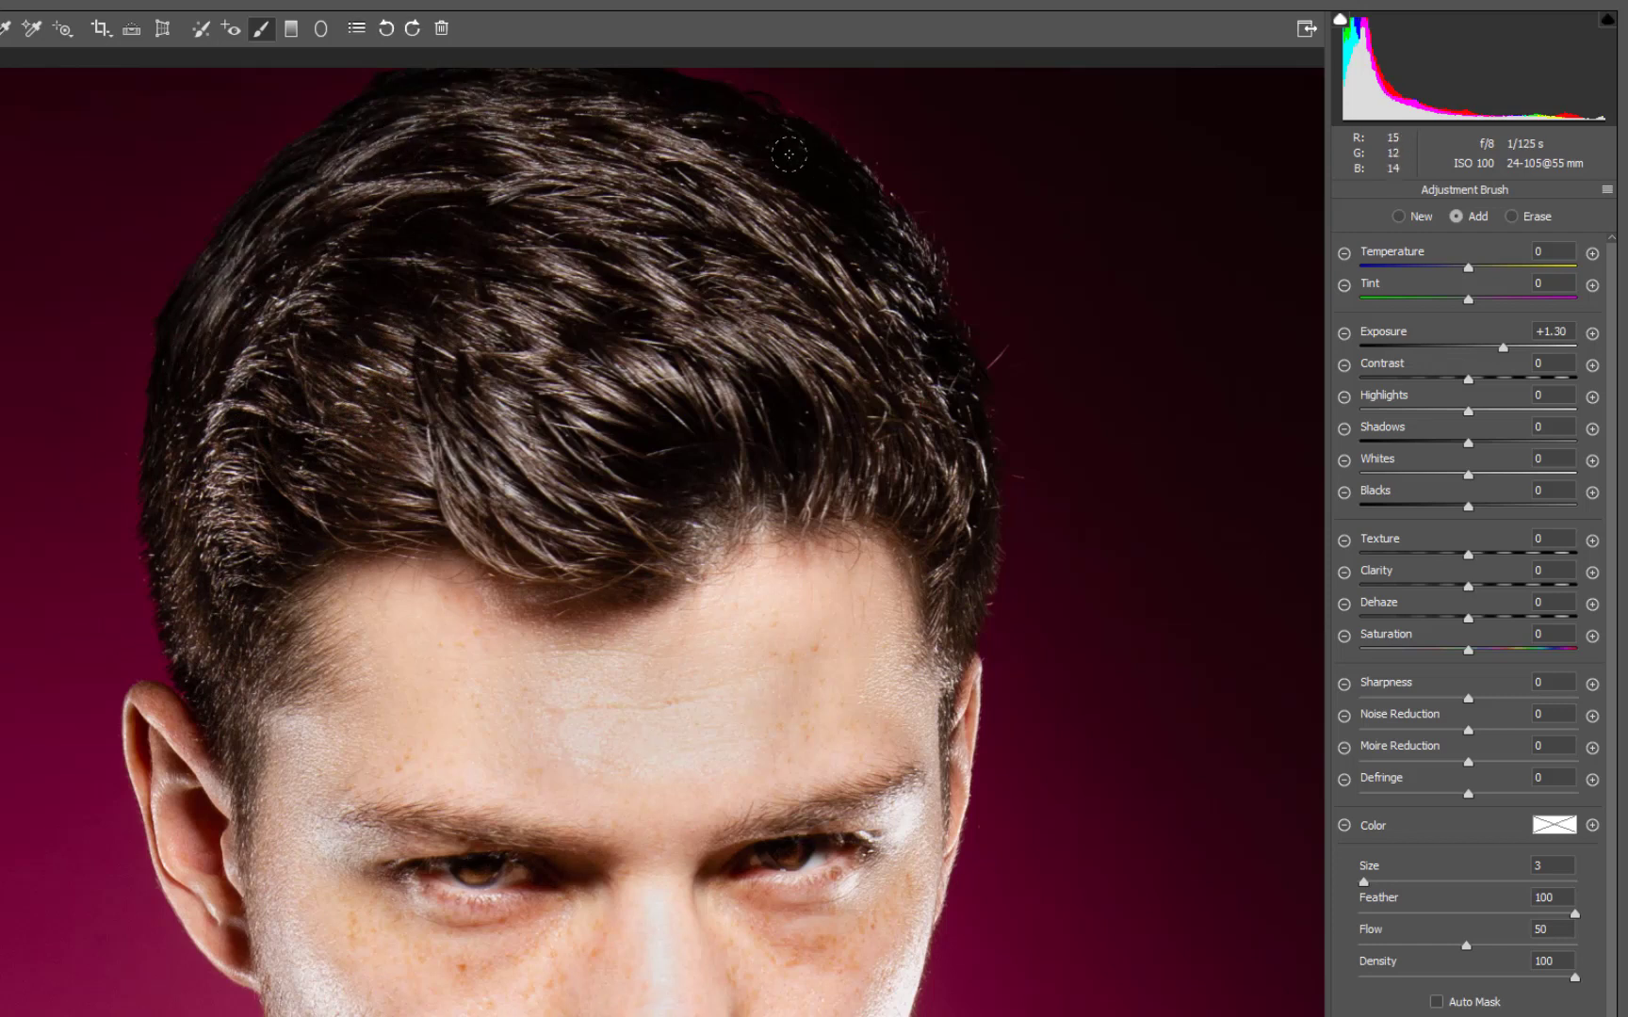
{"action": "mouse_move", "coordinate": [780, 168]}
{"action": "left_mouse_down"}
{"action": "mouse_move", "coordinate": [951, 456]}
{"action": "mouse_move", "coordinate": [973, 540]}
{"action": "mouse_move", "coordinate": [955, 642]}
{"action": "left_mouse_up"}
{"action": "mouse_move", "coordinate": [646, 523]}
{"action": "left_mouse_down"}
{"action": "mouse_move", "coordinate": [644, 483]}
{"action": "mouse_move", "coordinate": [481, 396]}
{"action": "left_mouse_up"}
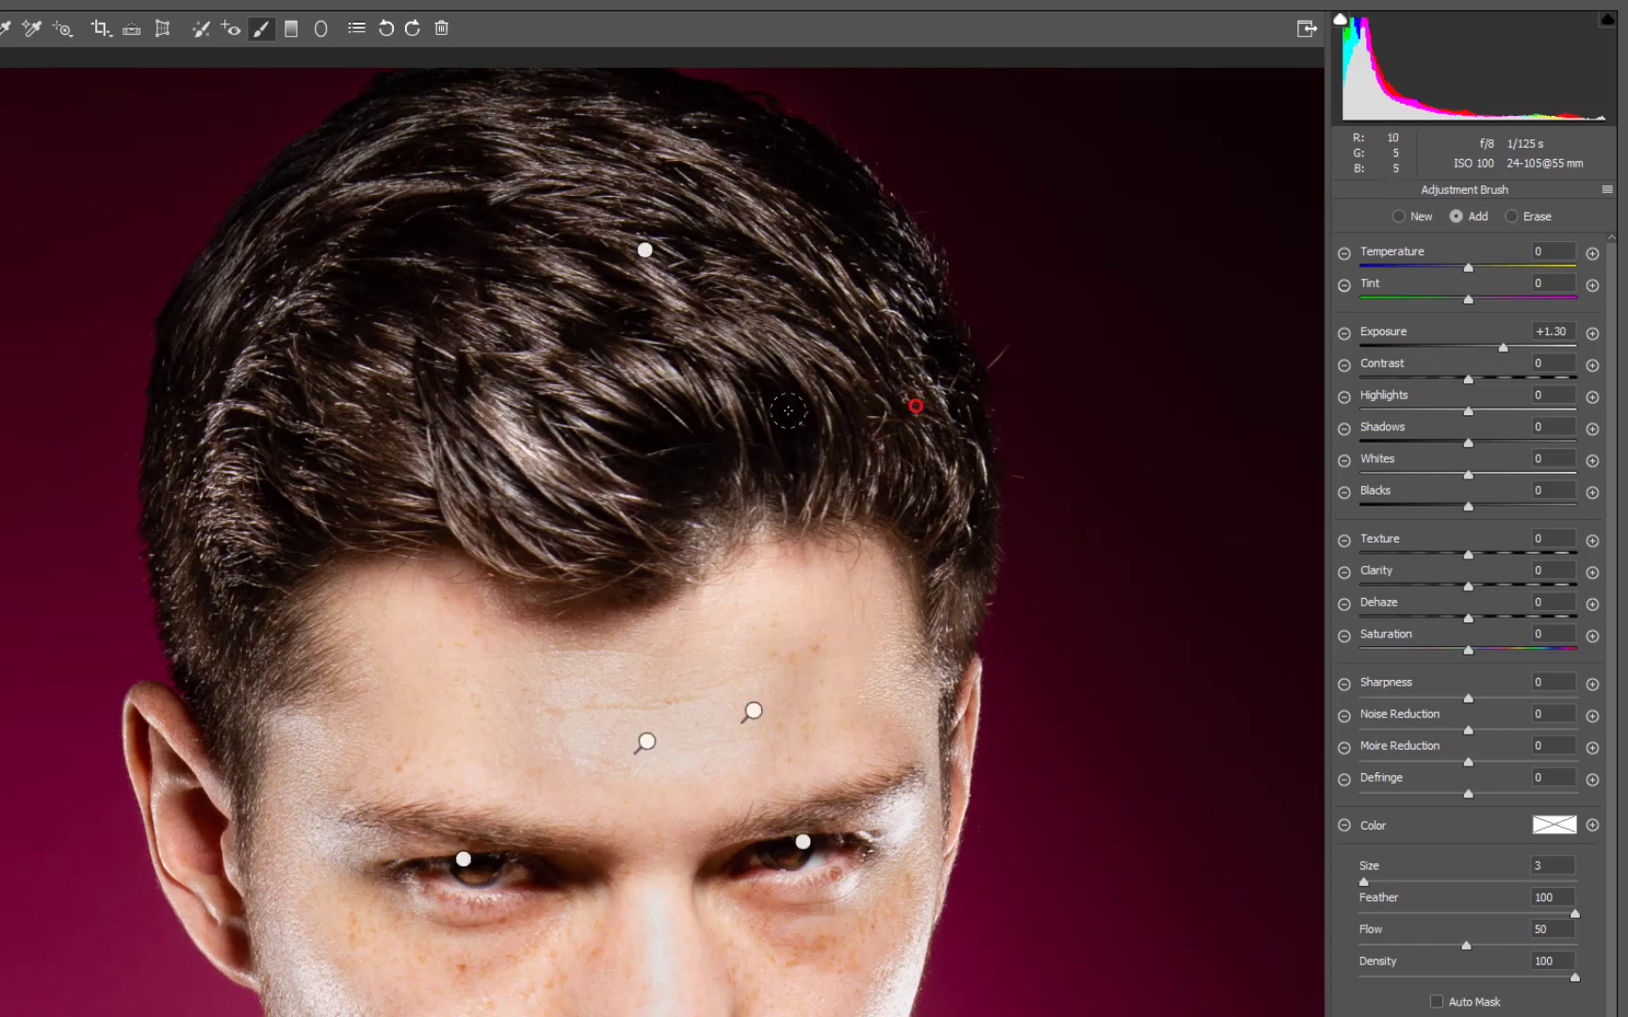
{"action": "mouse_move", "coordinate": [876, 230]}
{"action": "left_mouse_down"}
{"action": "mouse_move", "coordinate": [834, 192]}
{"action": "mouse_move", "coordinate": [698, 139]}
{"action": "left_mouse_up"}
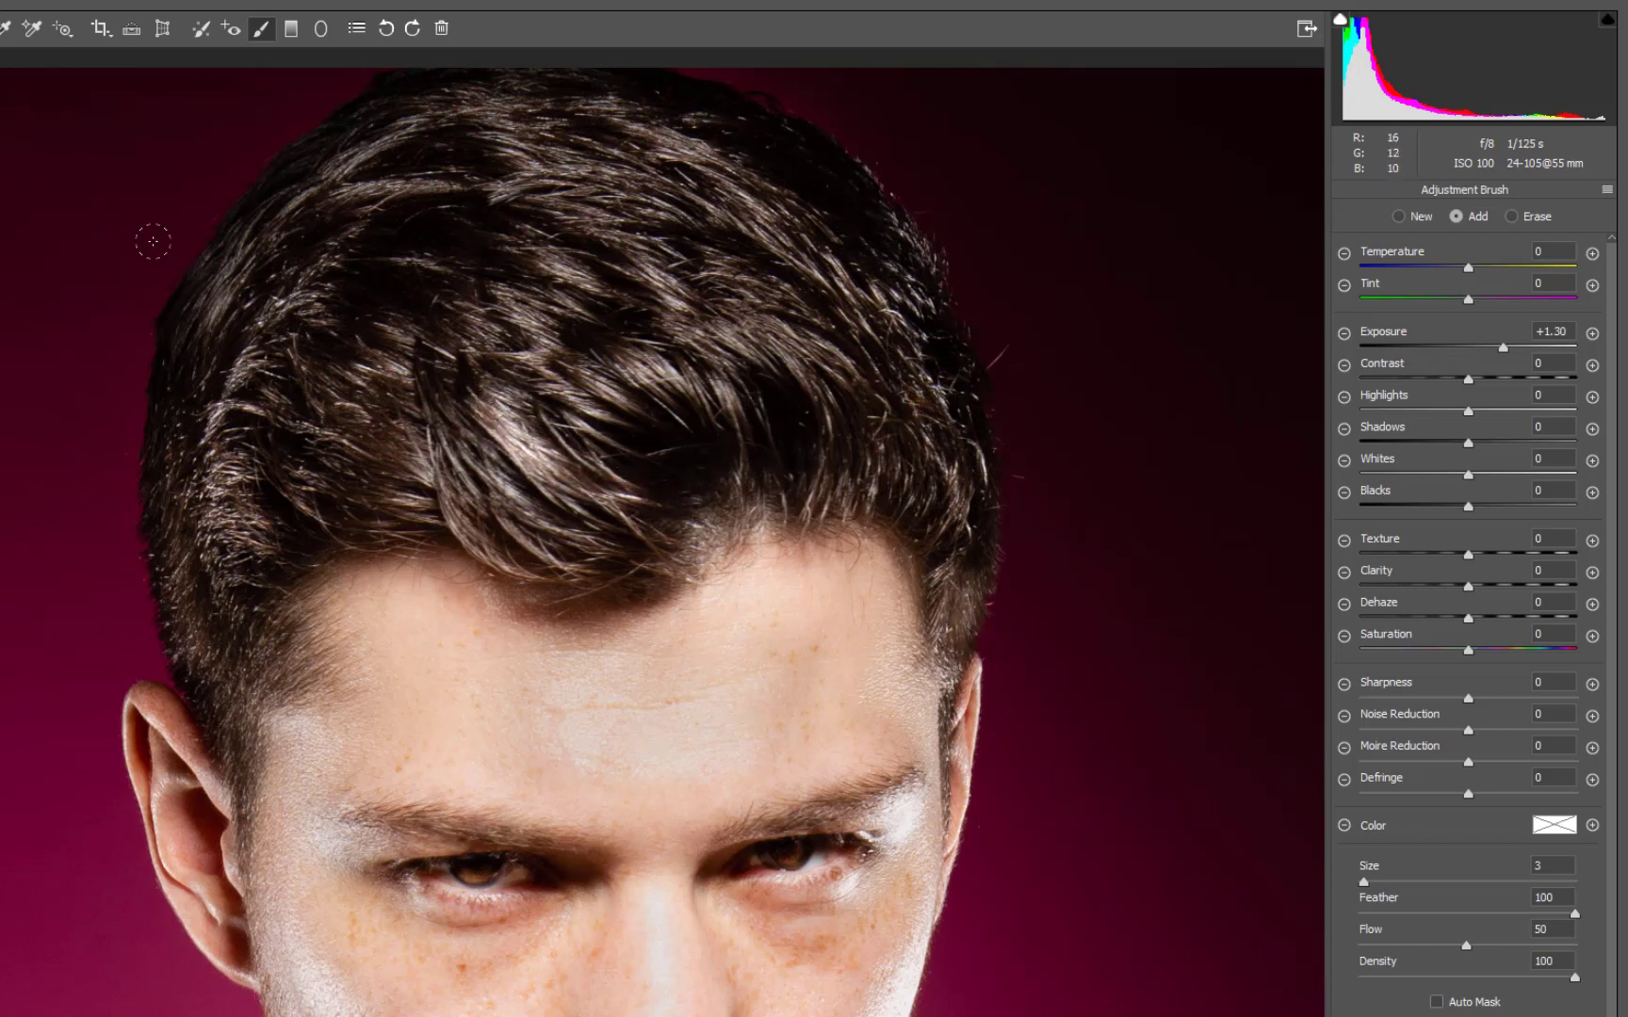
{"action": "left_click_drag", "start_coordinate": [153, 241], "coordinate": [156, 243]}
{"action": "mouse_move", "coordinate": [363, 264]}
{"action": "left_mouse_down"}
{"action": "mouse_move", "coordinate": [421, 273]}
{"action": "mouse_move", "coordinate": [437, 201]}
{"action": "mouse_move", "coordinate": [475, 255]}
{"action": "left_mouse_up"}
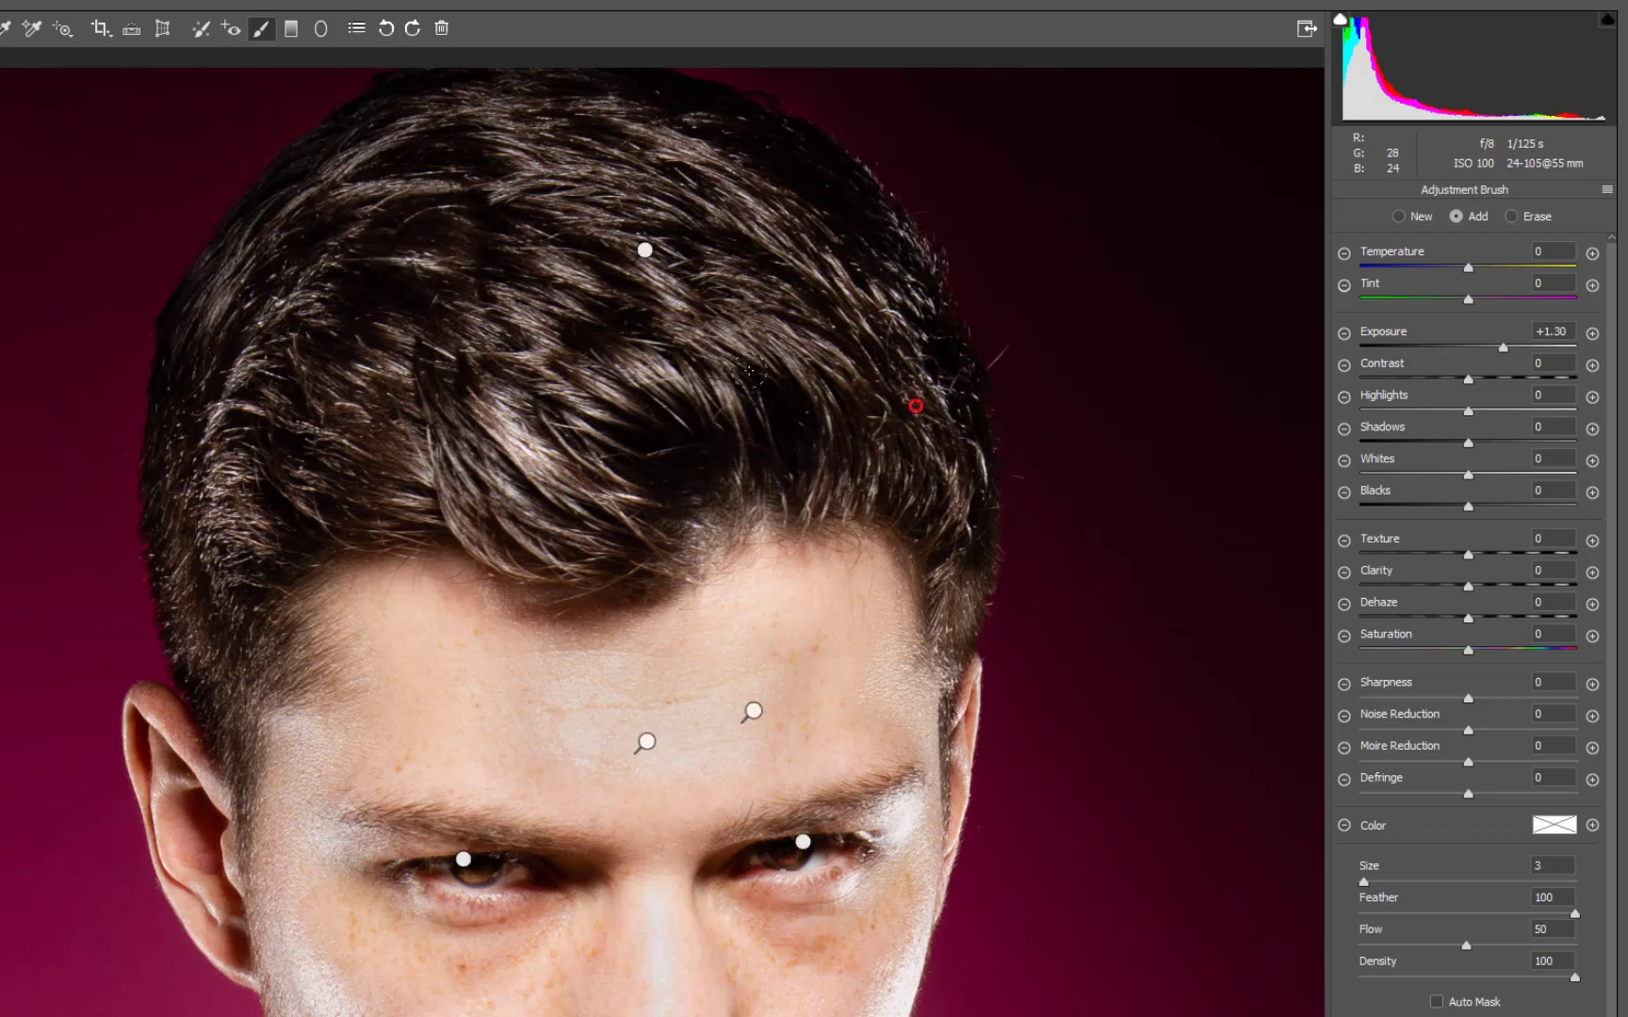
{"action": "mouse_move", "coordinate": [751, 372]}
{"action": "left_mouse_down"}
{"action": "mouse_move", "coordinate": [702, 443]}
{"action": "mouse_move", "coordinate": [735, 443]}
{"action": "mouse_move", "coordinate": [782, 376]}
{"action": "mouse_move", "coordinate": [767, 363]}
{"action": "left_mouse_up"}
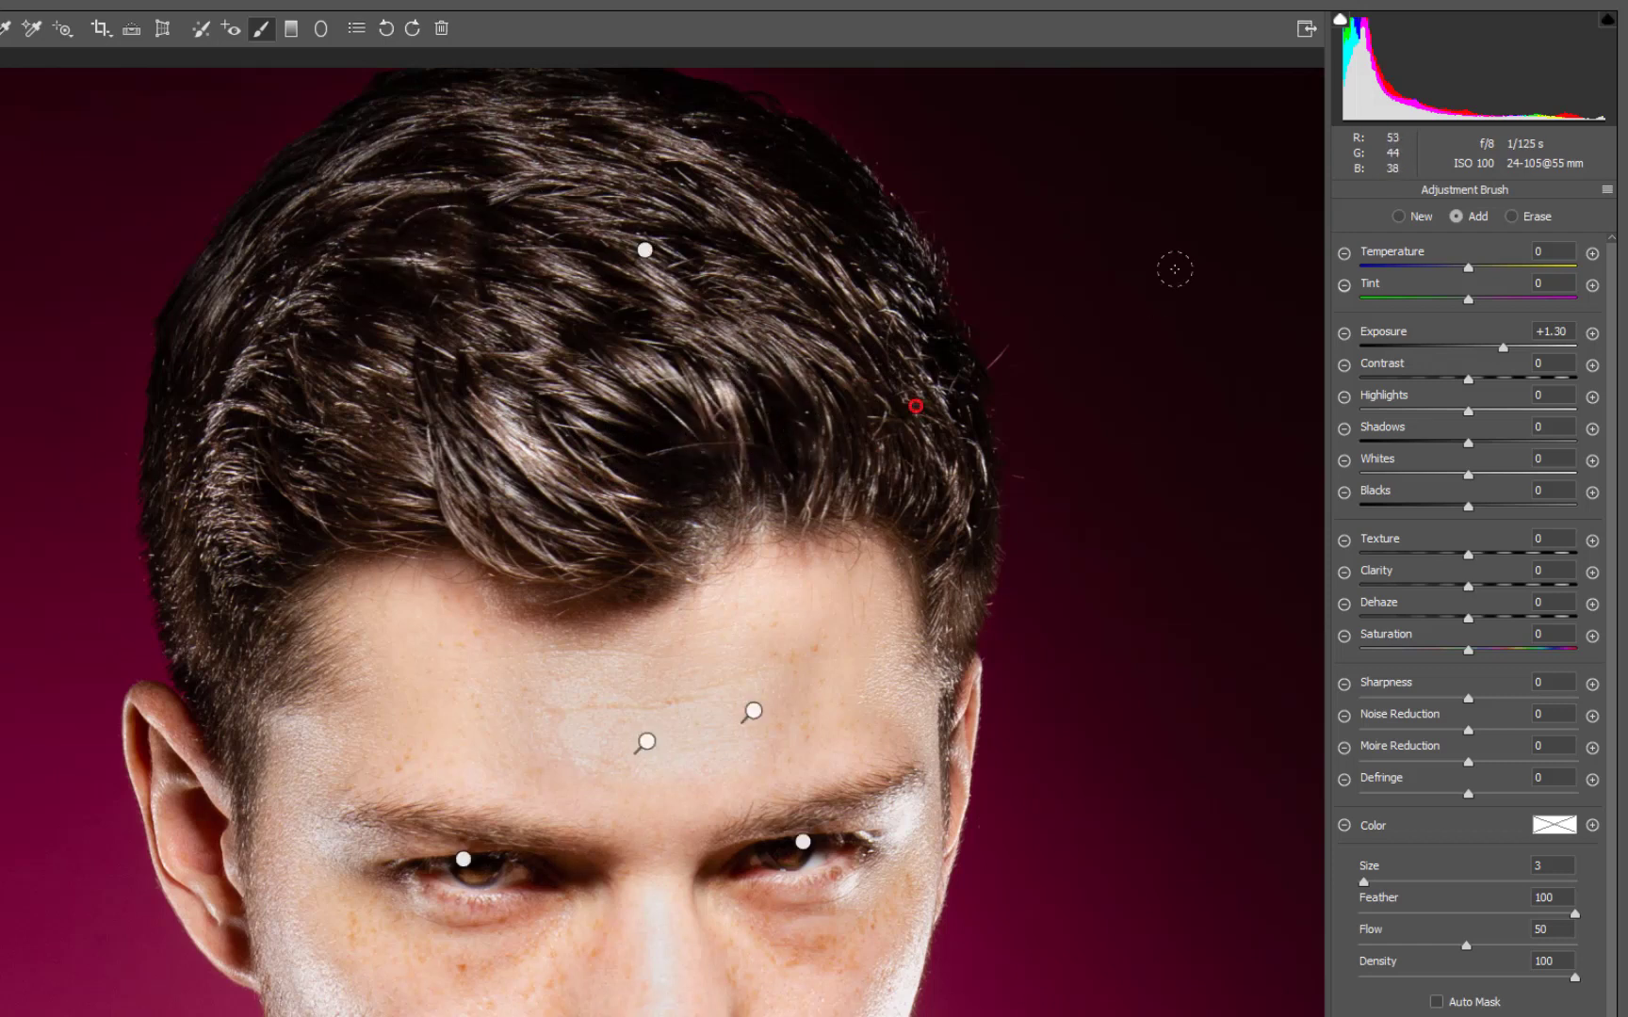
- Paint a further new size 3 brush adjustment at Exposure +1.30 over the front, side and top strands of the hair
{"action": "left_click", "coordinate": [1400, 217]}
{"action": "mouse_move", "coordinate": [699, 493]}
{"action": "left_mouse_down"}
{"action": "mouse_move", "coordinate": [466, 315]}
{"action": "mouse_move", "coordinate": [428, 433]}
{"action": "mouse_move", "coordinate": [556, 433]}
{"action": "mouse_move", "coordinate": [678, 377]}
{"action": "mouse_move", "coordinate": [687, 443]}
{"action": "mouse_move", "coordinate": [769, 394]}
{"action": "mouse_move", "coordinate": [878, 257]}
{"action": "left_mouse_up"}
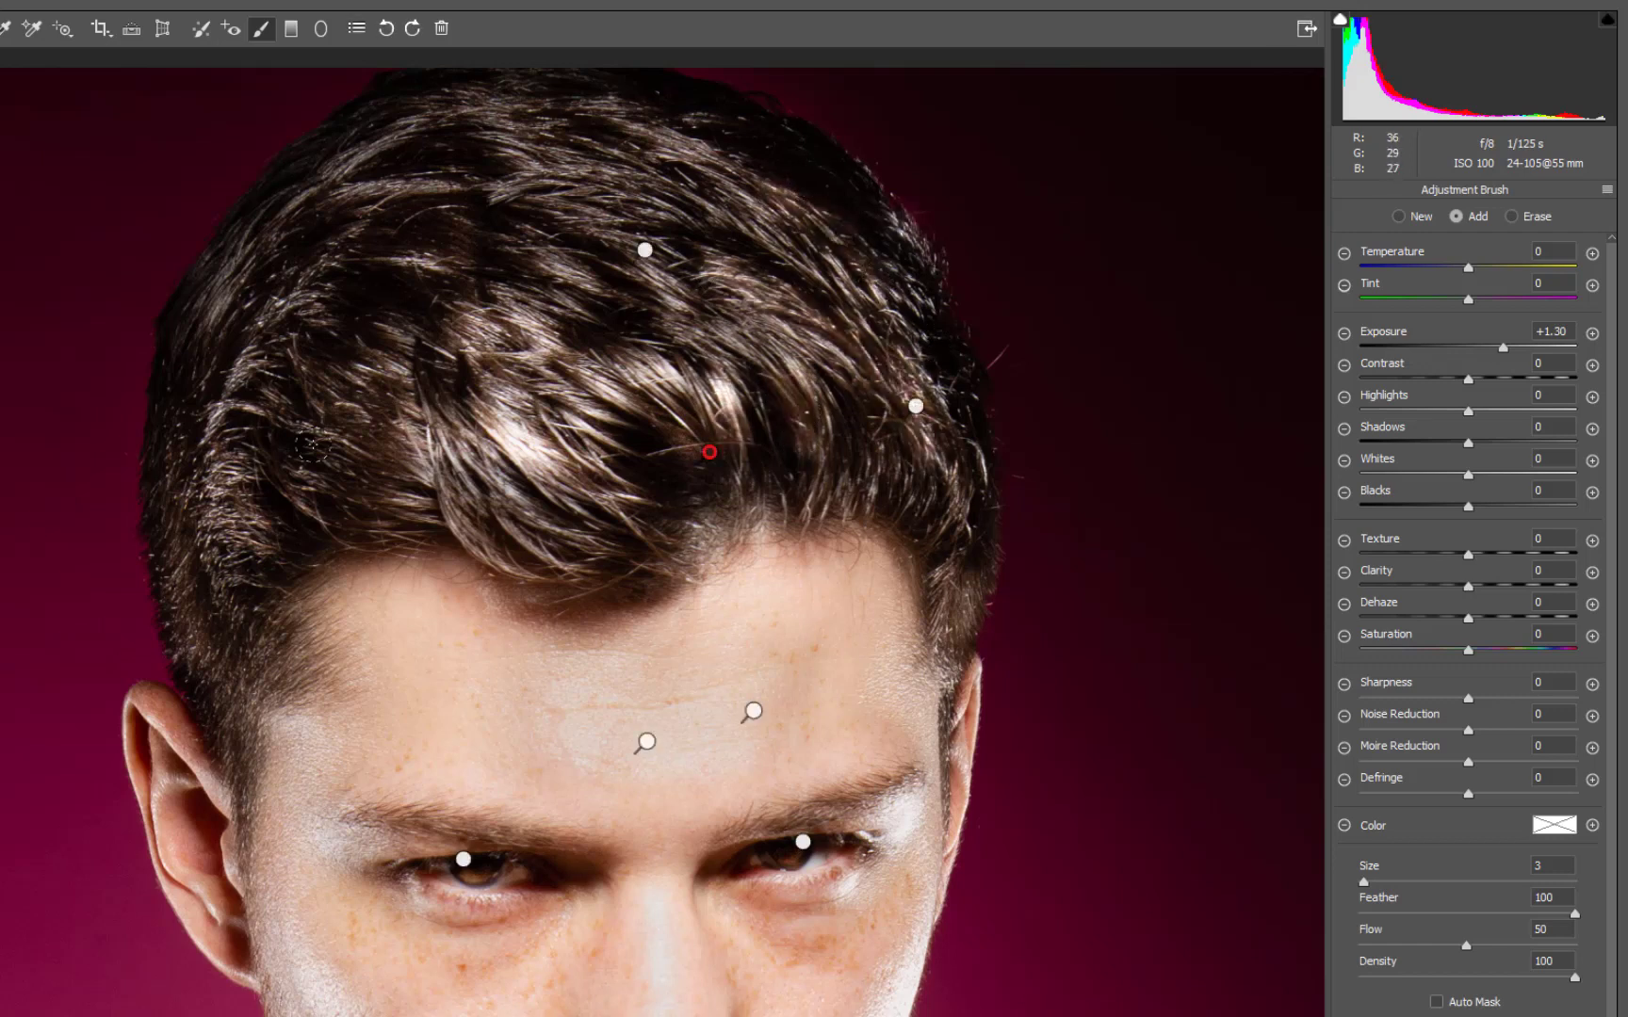
{"action": "left_click_drag", "start_coordinate": [268, 443], "coordinate": [338, 349]}
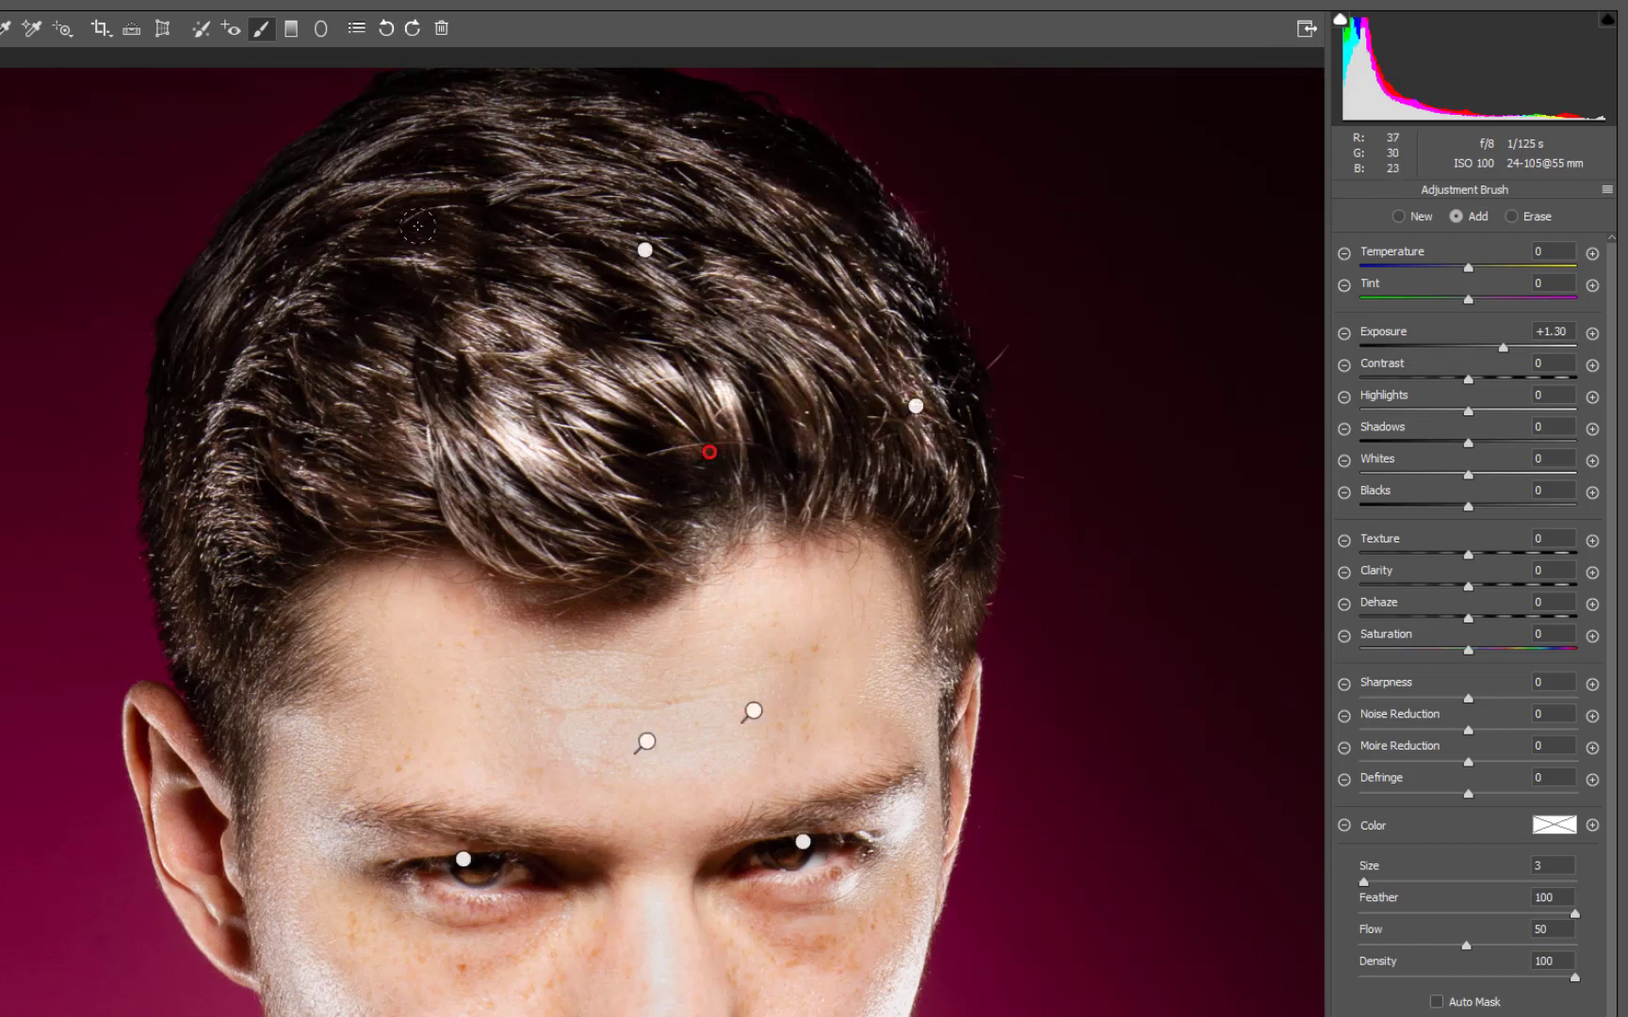
{"action": "left_click_drag", "start_coordinate": [417, 226], "coordinate": [339, 321]}
{"action": "mouse_move", "coordinate": [660, 194]}
{"action": "left_mouse_down"}
{"action": "mouse_move", "coordinate": [702, 146]}
{"action": "mouse_move", "coordinate": [745, 170]}
{"action": "left_mouse_up"}
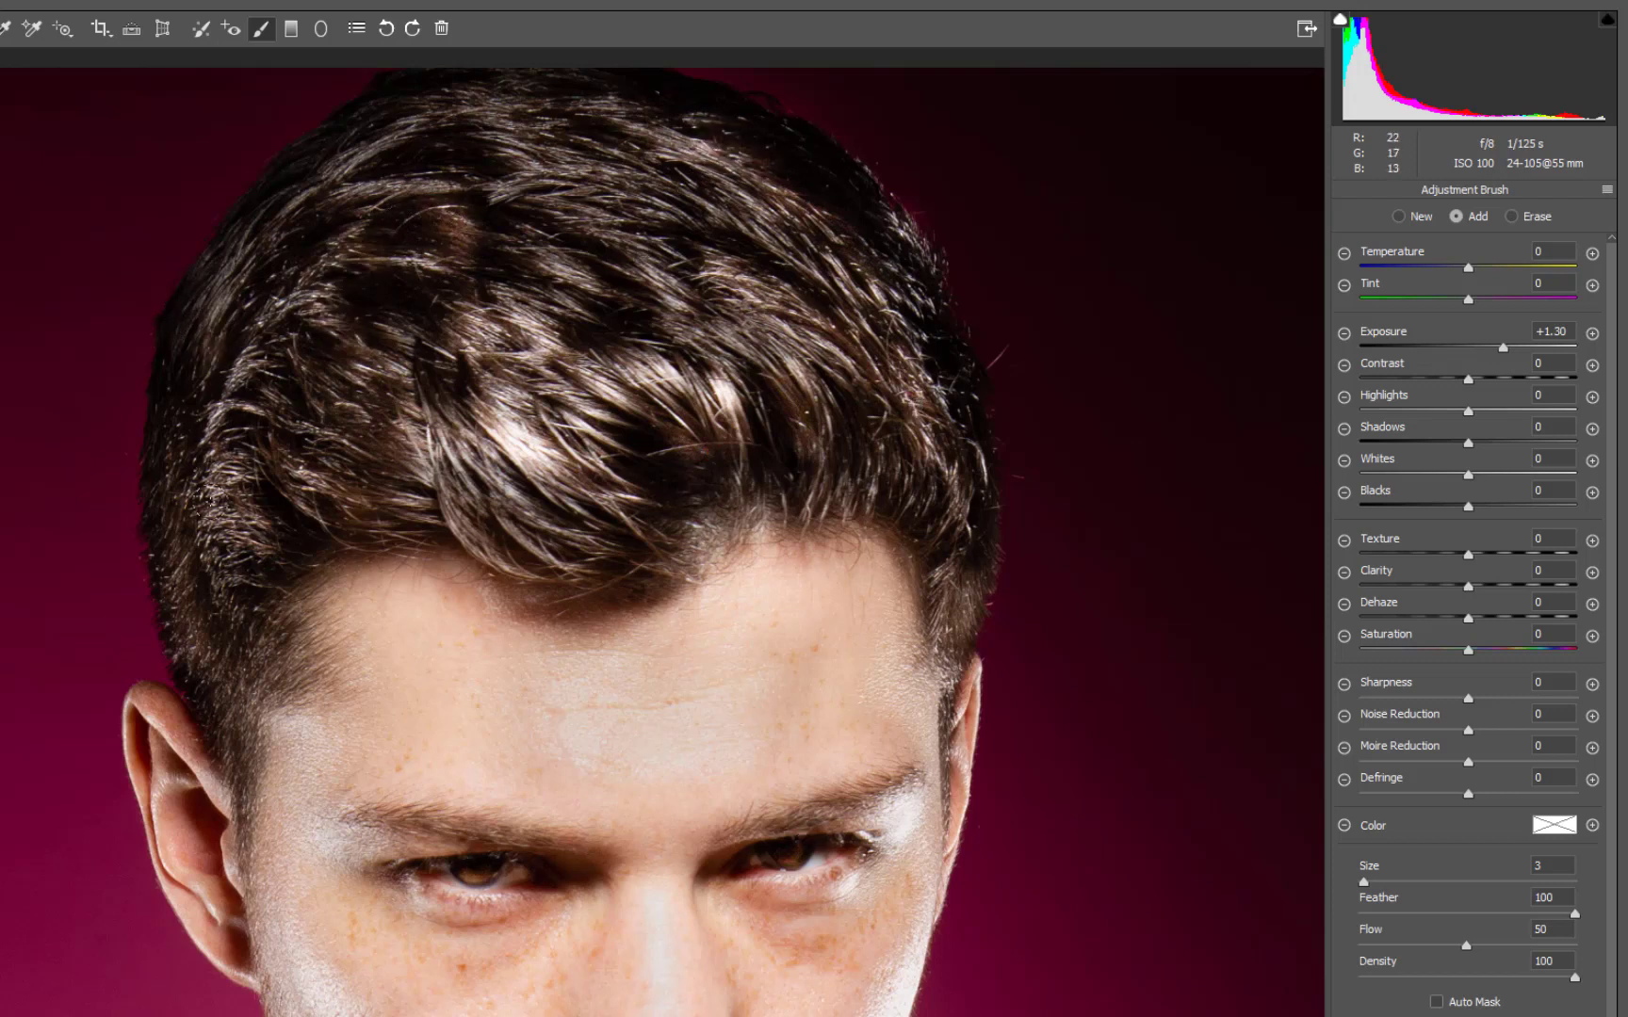
{"action": "left_click_drag", "start_coordinate": [204, 494], "coordinate": [206, 499]}
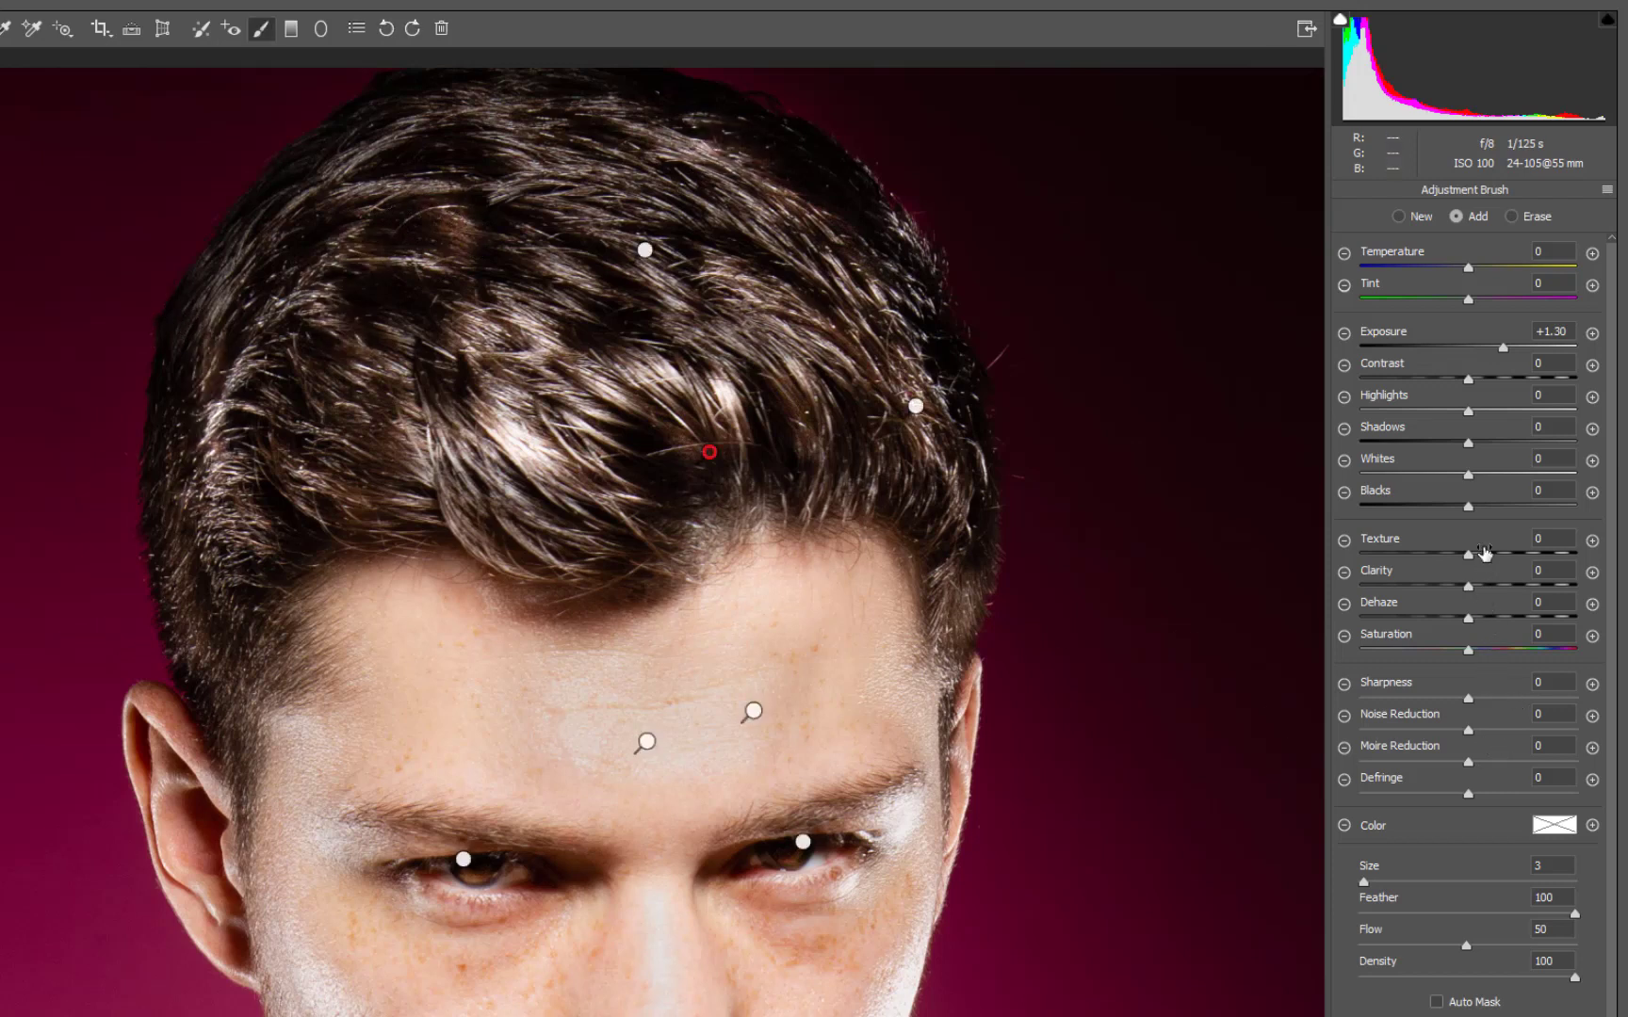
- Refine the newest hair adjustment with Texture +39, Exposure +0.90 and Shadows +33
{"action": "mouse_move", "coordinate": [1487, 559]}
{"action": "left_mouse_down"}
{"action": "mouse_move", "coordinate": [1521, 559]}
{"action": "mouse_move", "coordinate": [1506, 557]}
{"action": "left_mouse_up"}
{"action": "left_click_drag", "start_coordinate": [1503, 348], "coordinate": [1492, 350]}
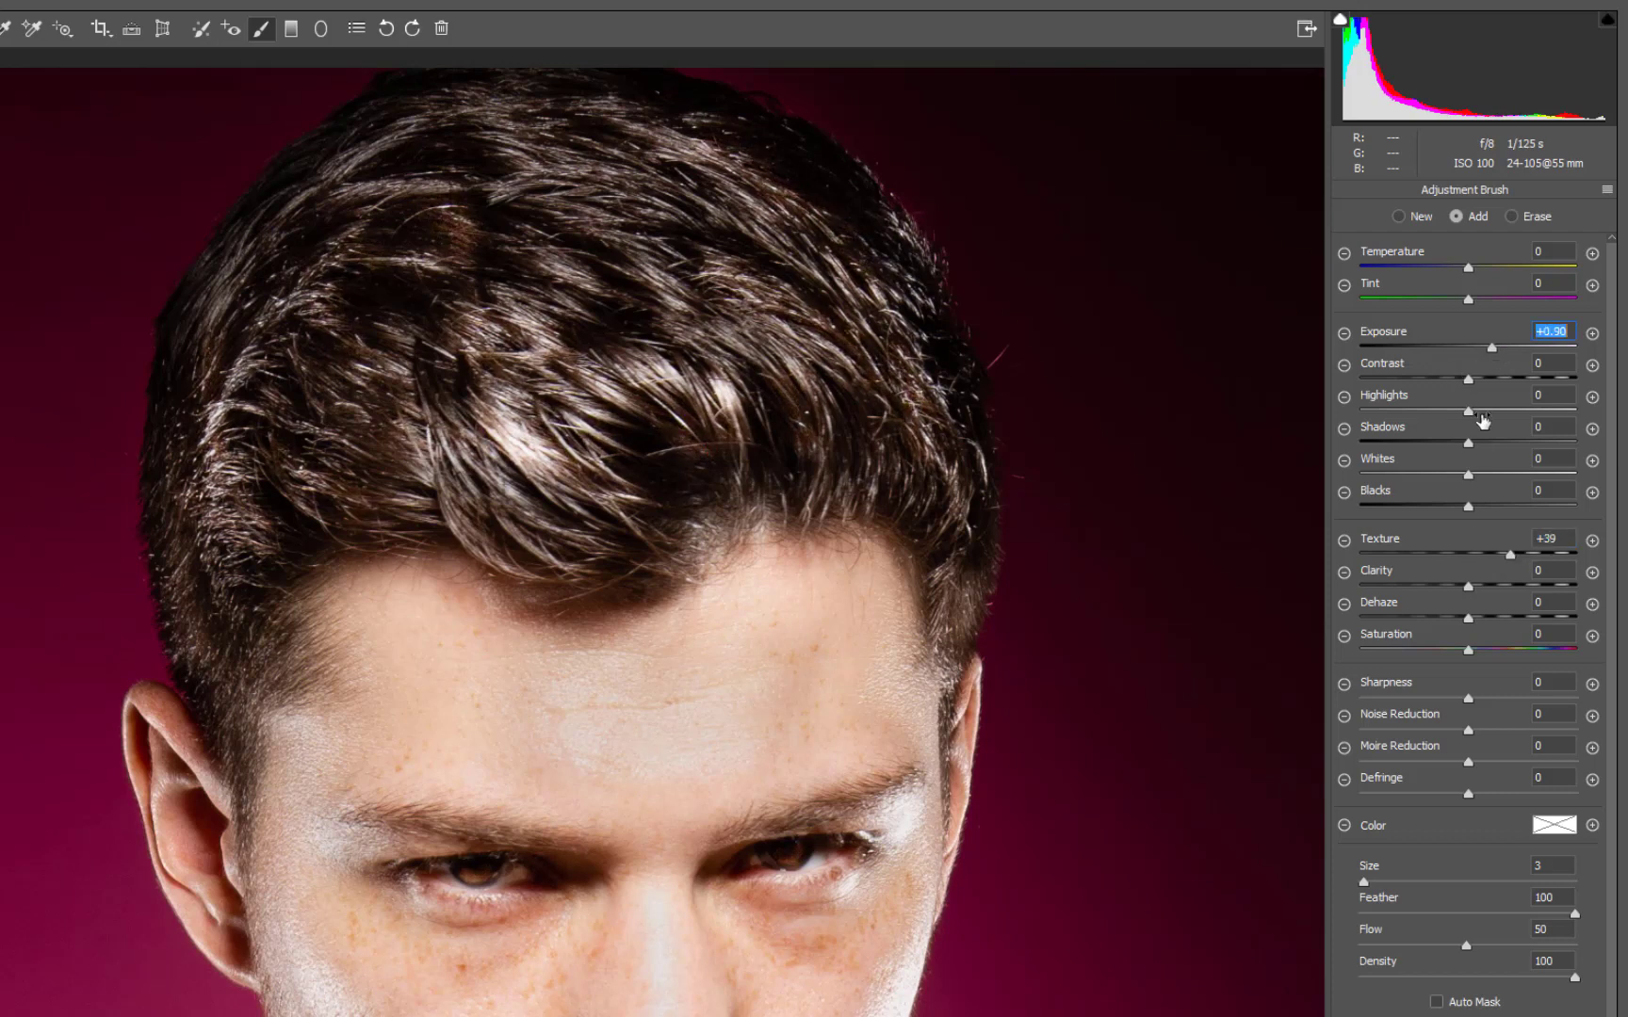
{"action": "left_click_drag", "start_coordinate": [1486, 440], "coordinate": [1504, 447]}
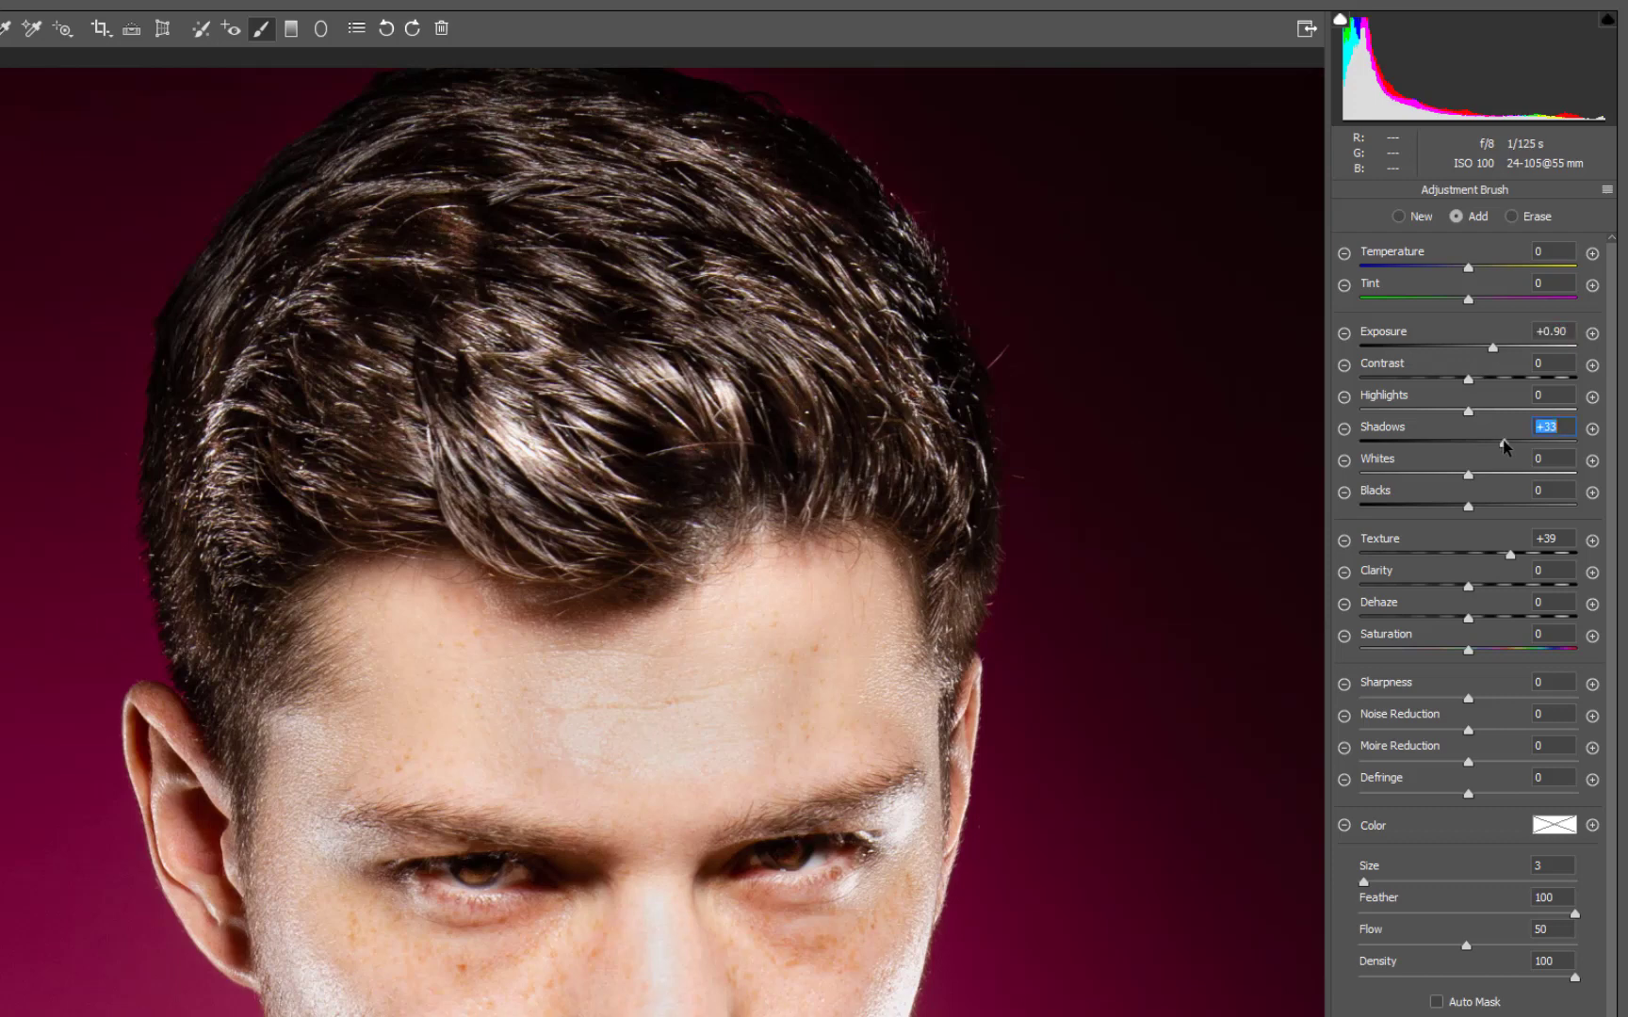
- Compare the whole portrait before and after the Camera Raw edits, and open the edited copy in Photoshop
{"action": "double_click", "coordinate": [1, 28]}
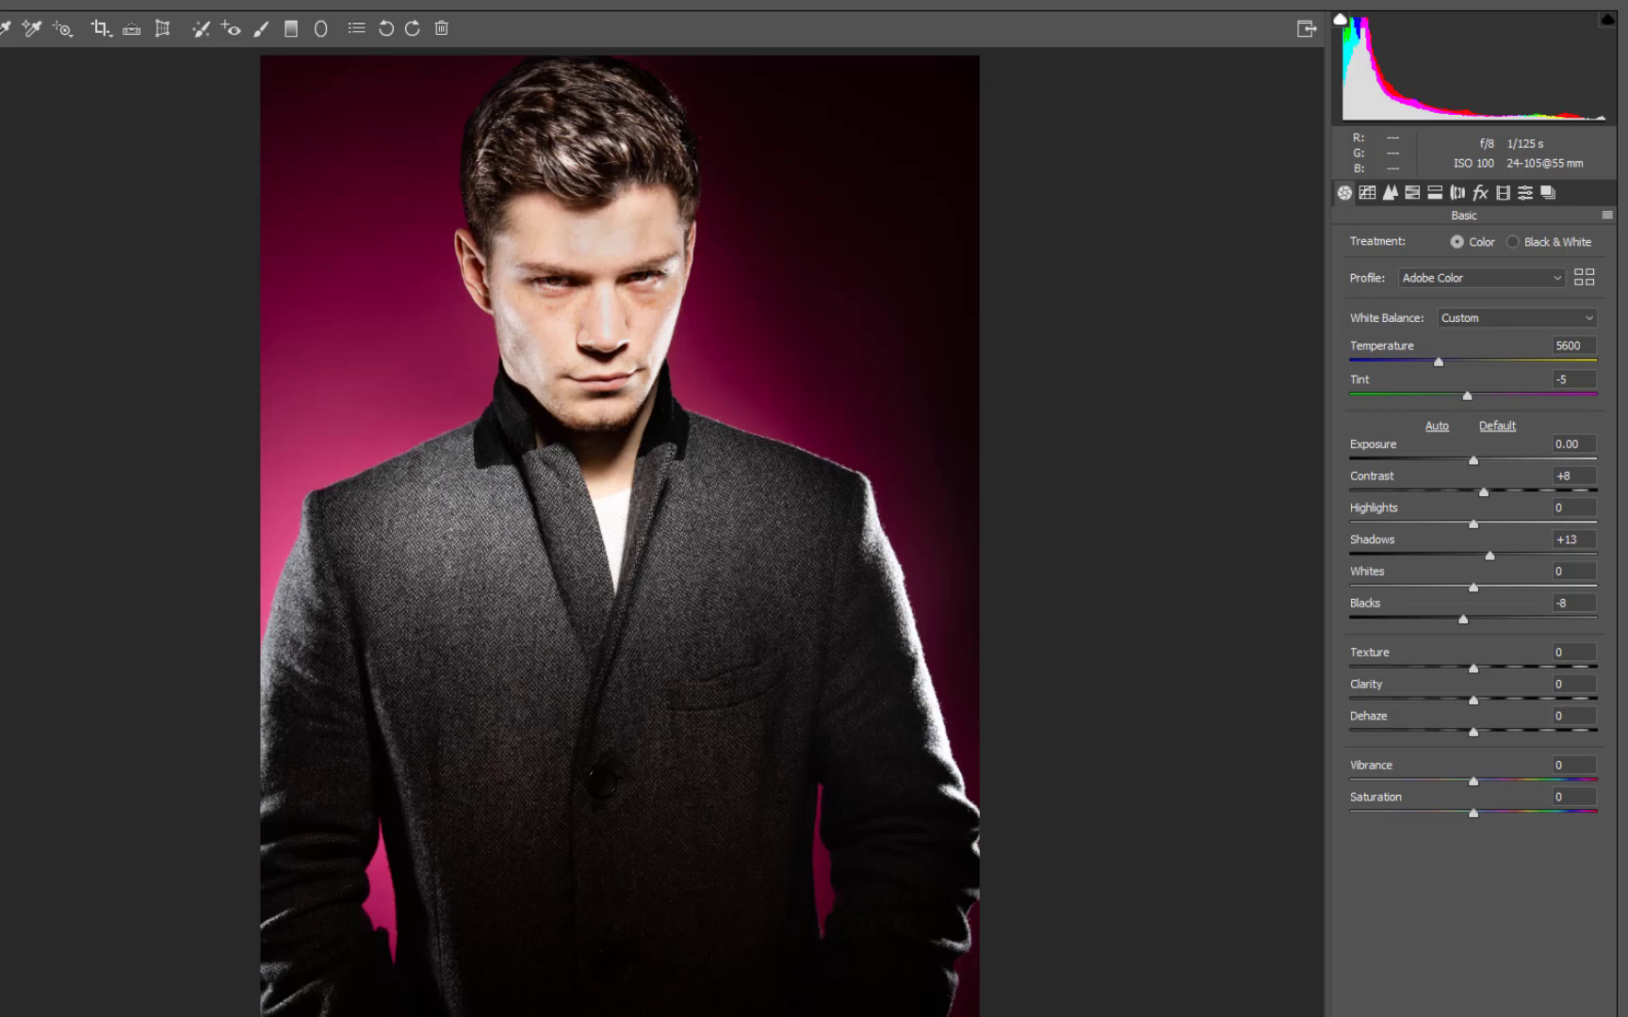
{"action": "key", "text": "q"}
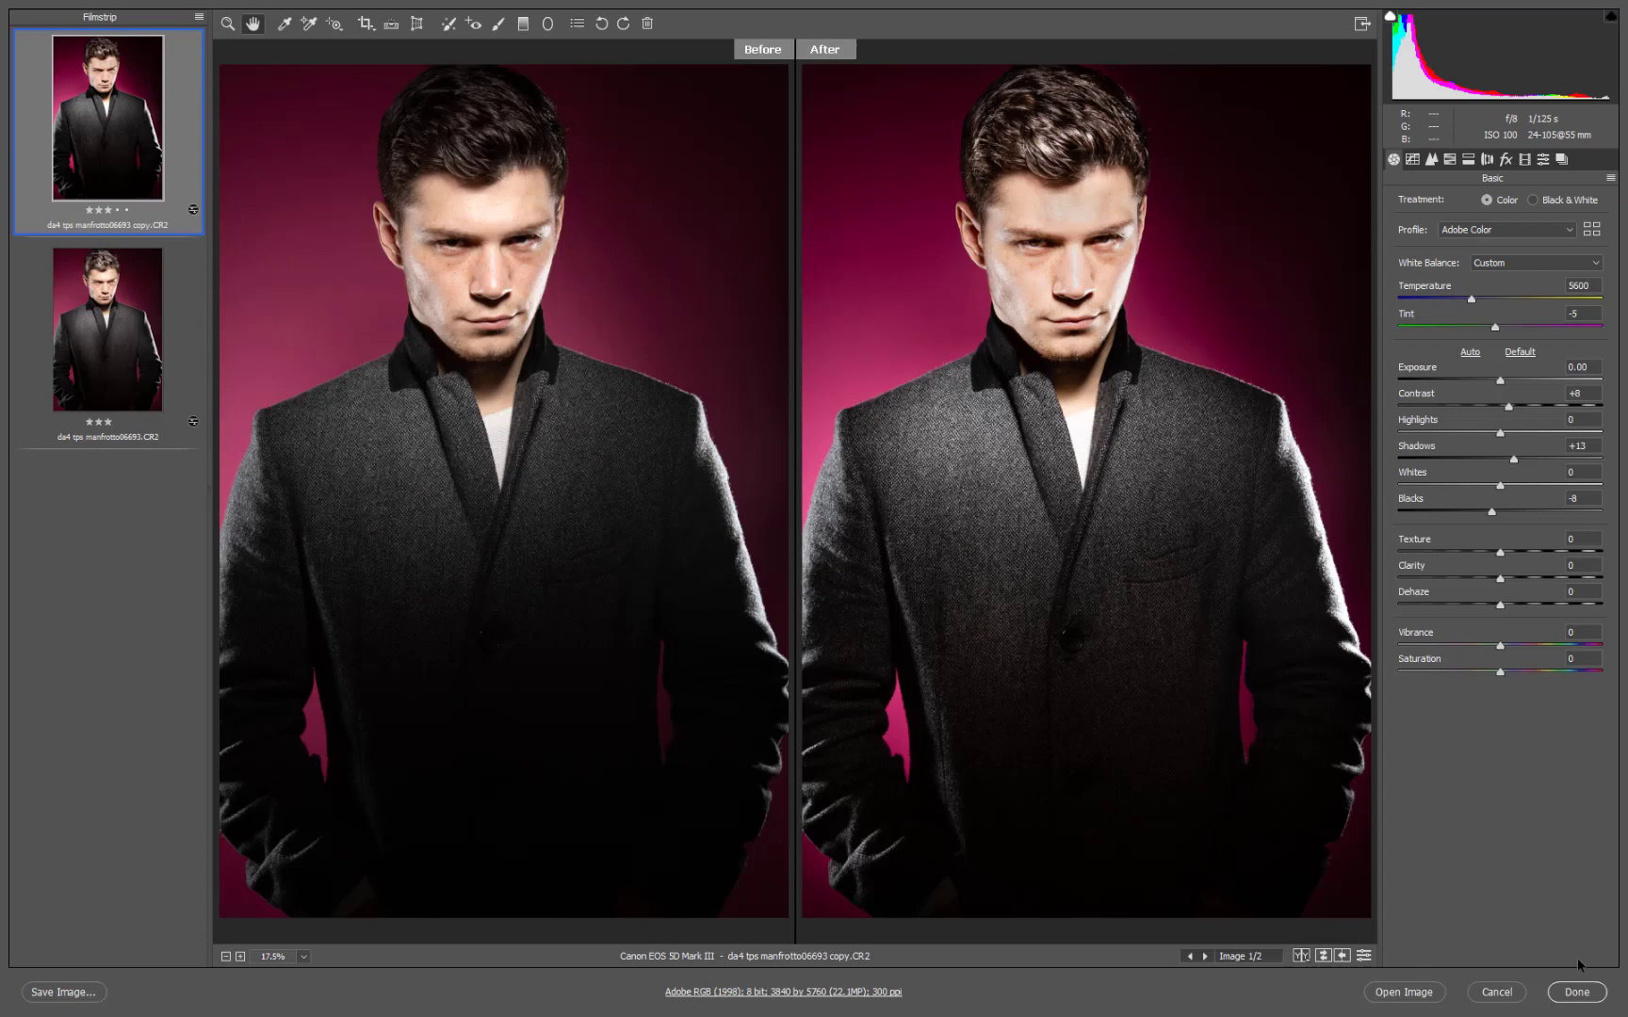
{"action": "left_click", "coordinate": [1428, 993]}
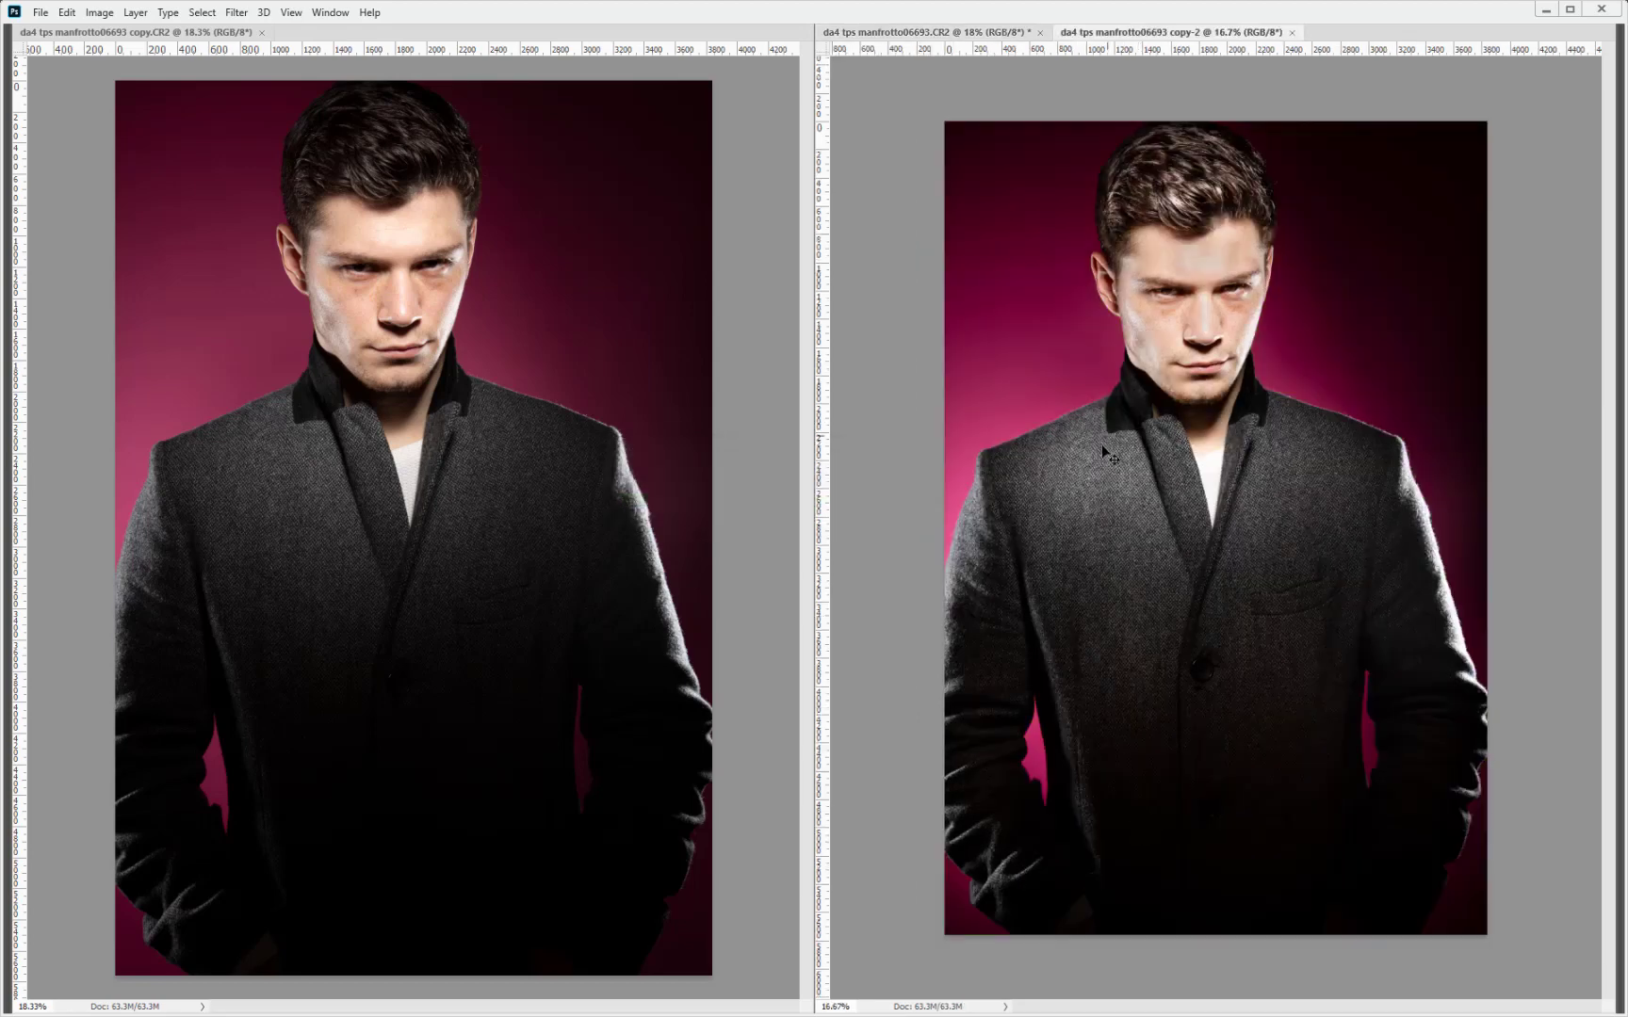
- Close da4 tps manfrotto06693 copy.CR2 without saving and consolidate the remaining documents to tabs
{"action": "left_click", "coordinate": [261, 33]}
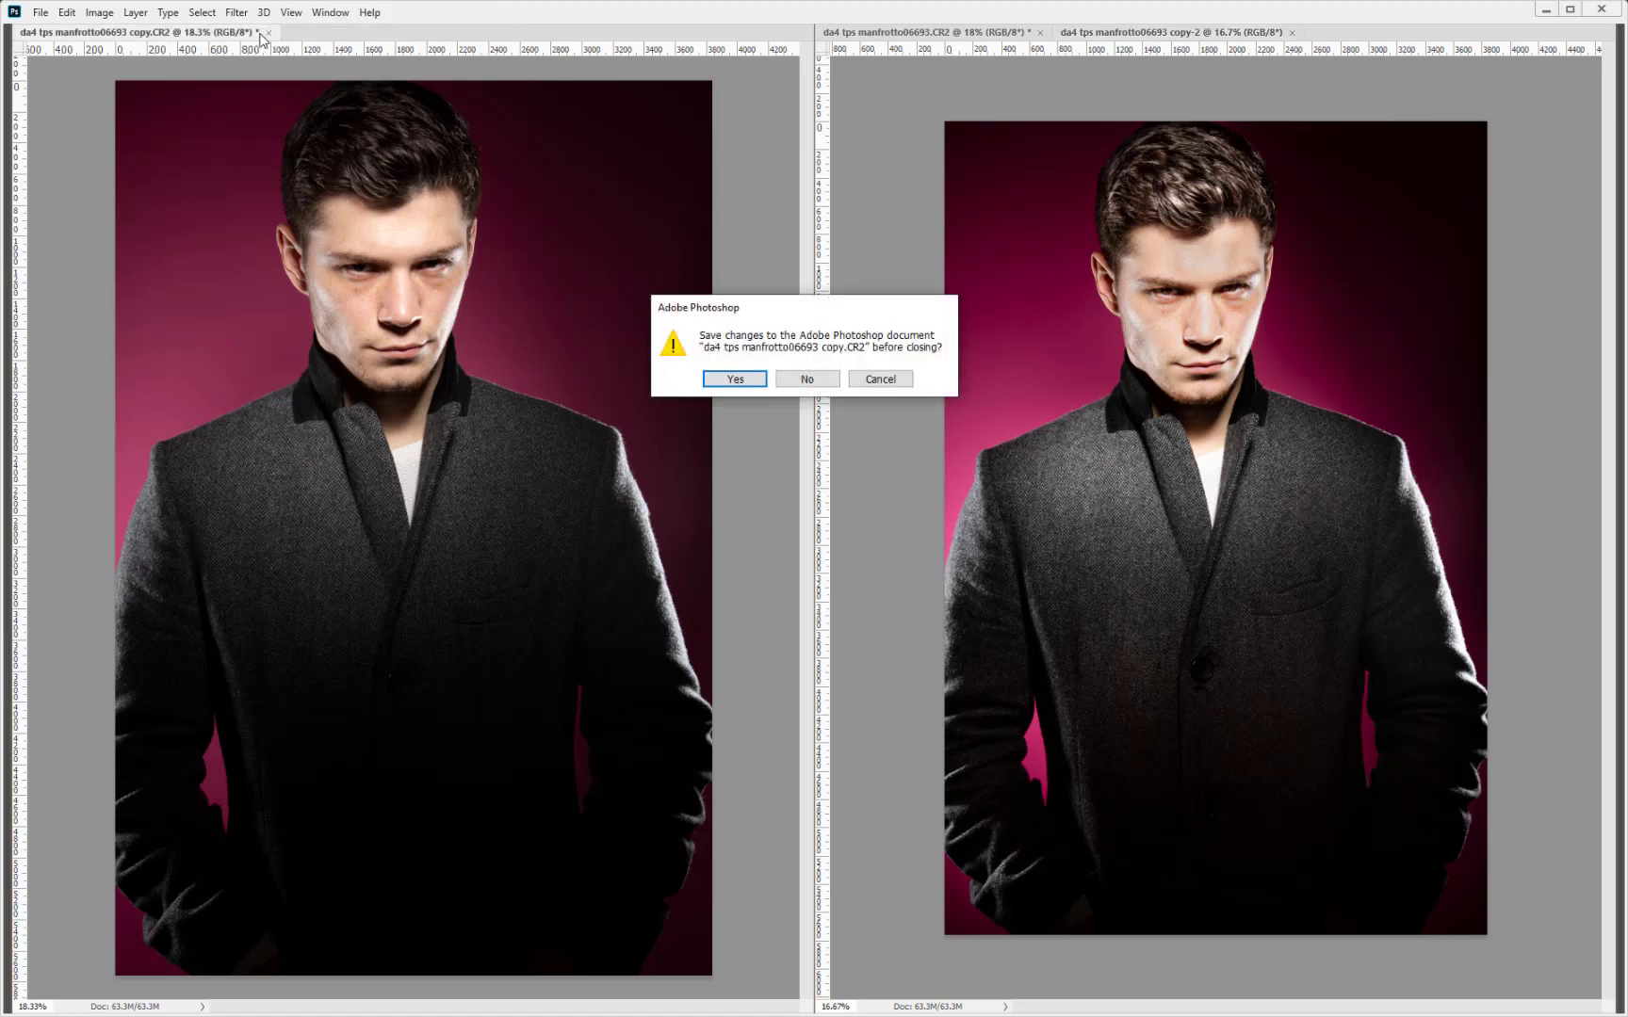
{"action": "left_click", "coordinate": [825, 380]}
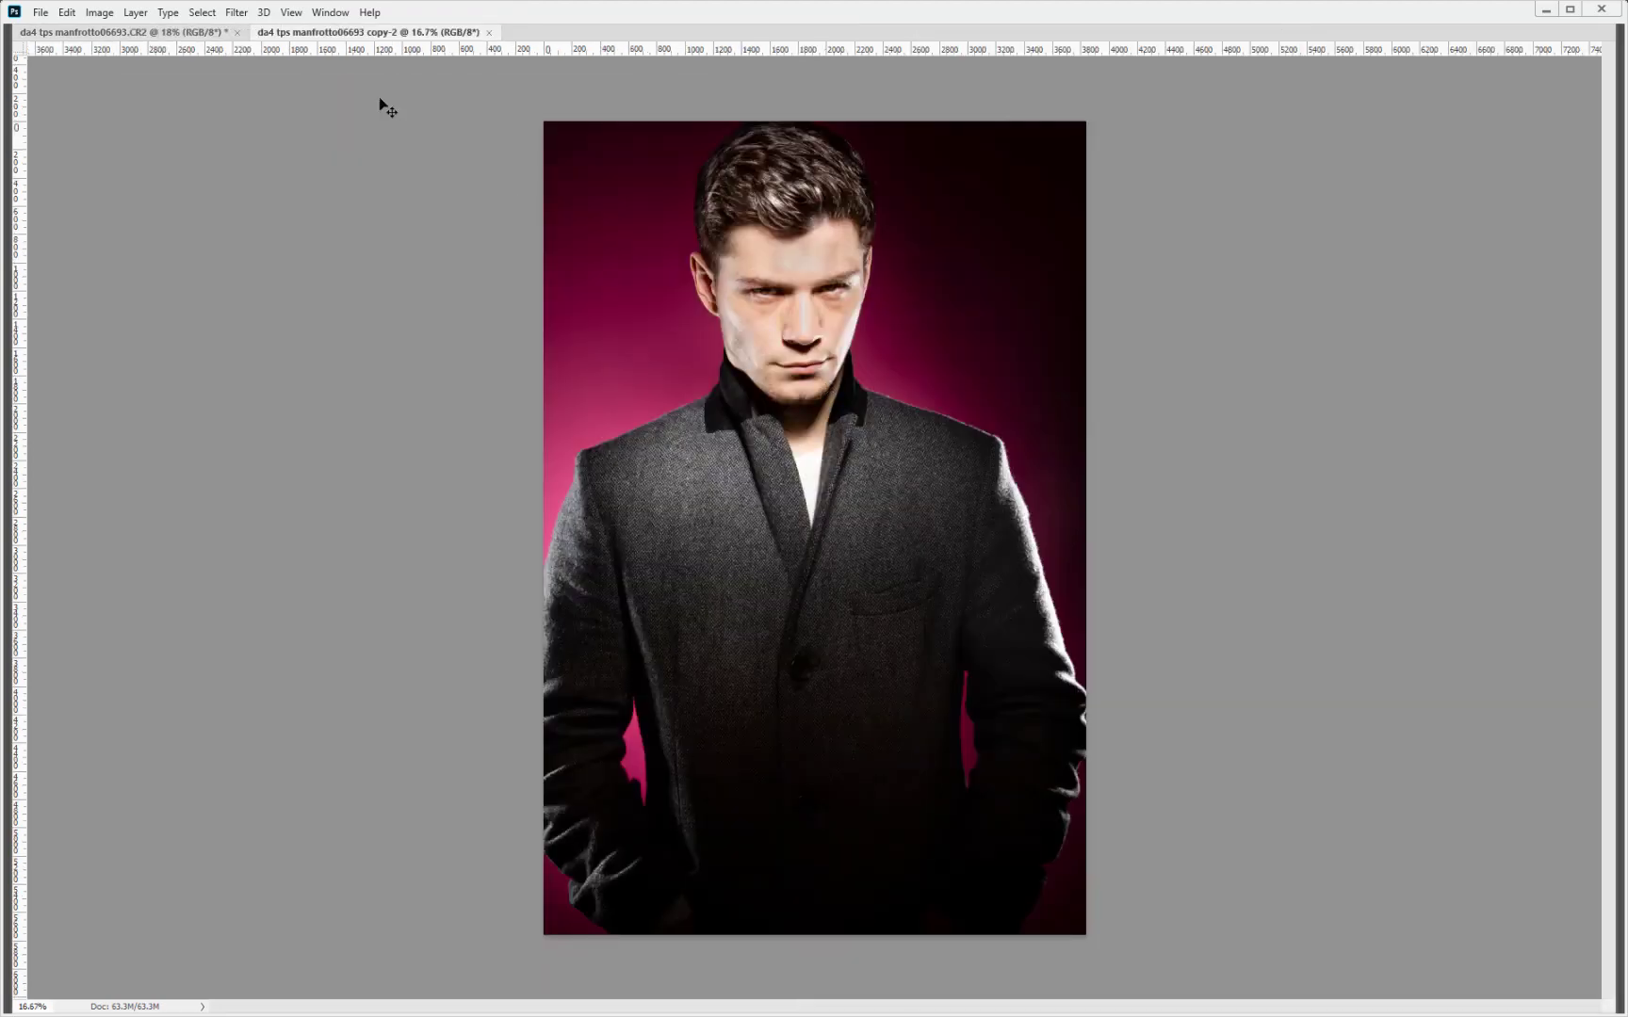
{"action": "left_click", "coordinate": [337, 15]}
{"action": "mouse_move", "coordinate": [339, 30]}
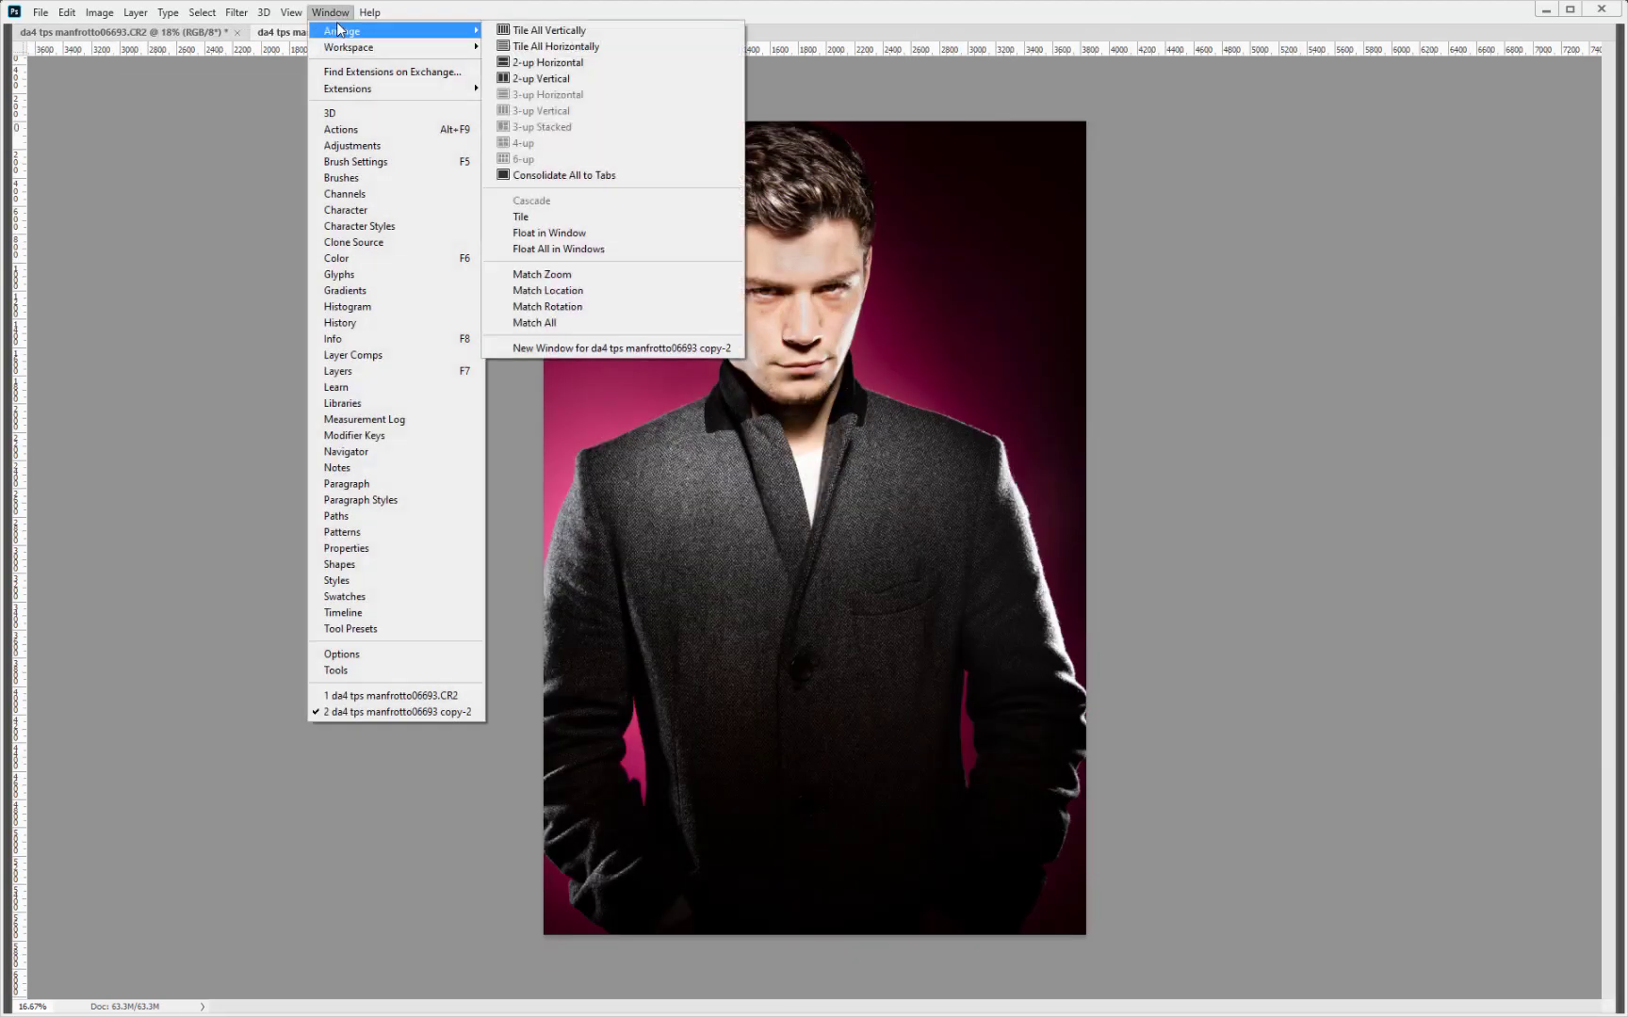
{"action": "left_click", "coordinate": [545, 177]}
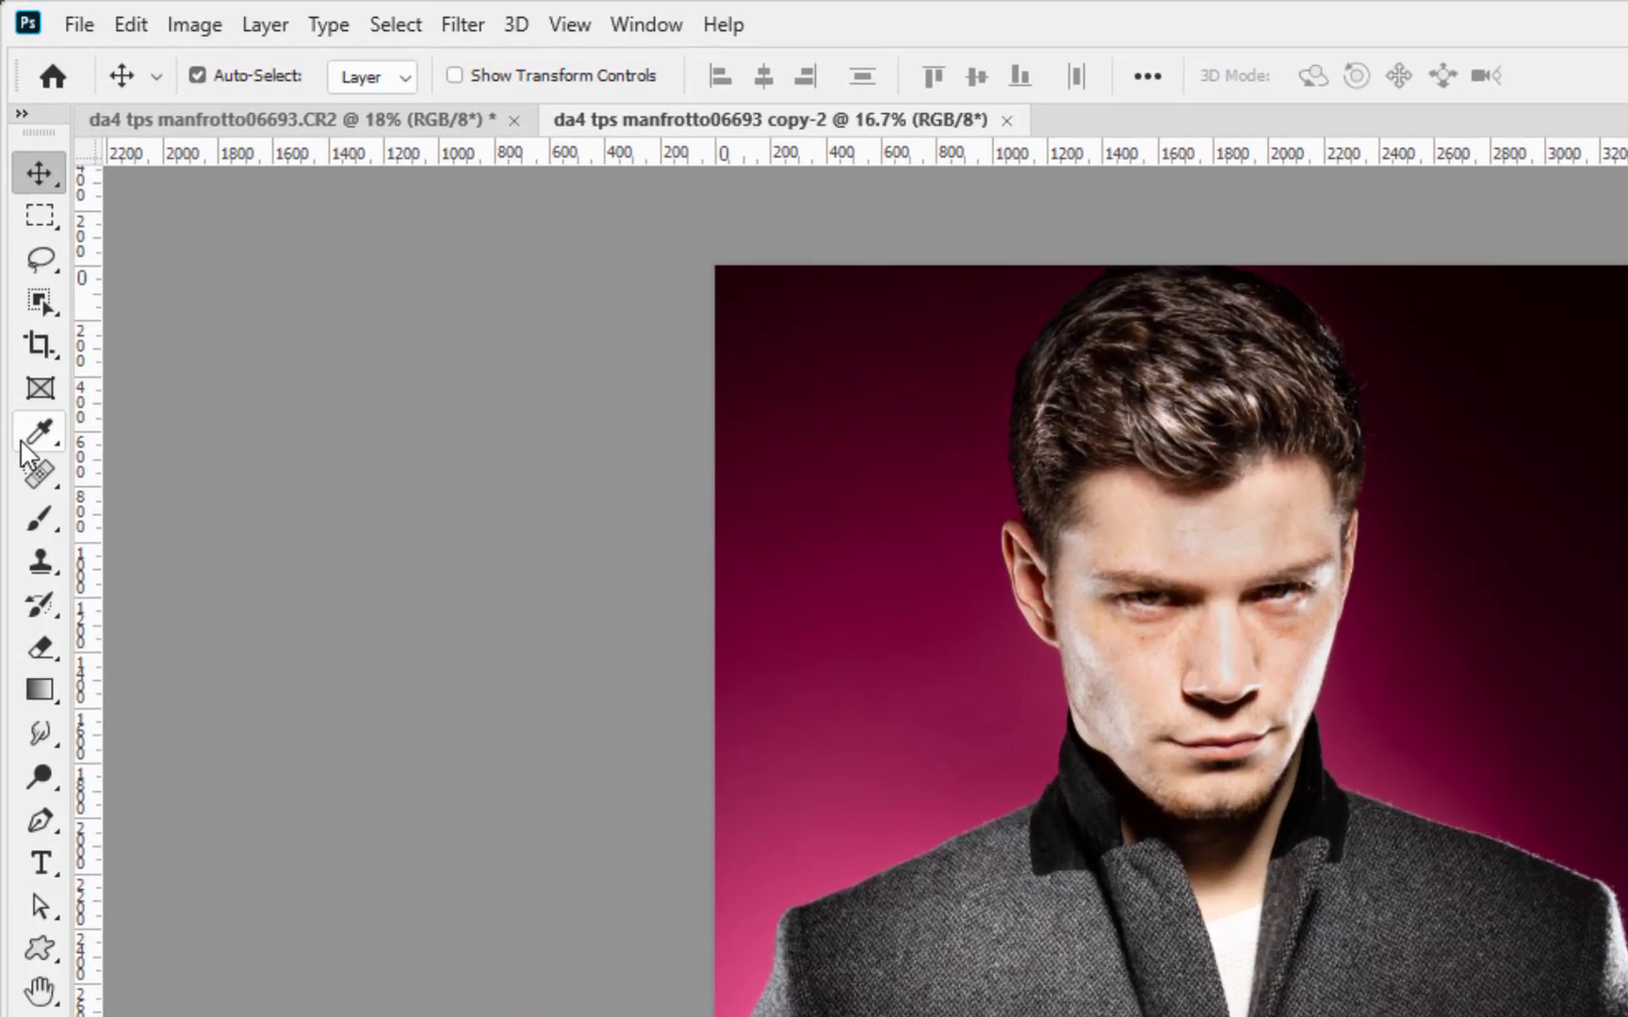
- Select the man automatically with the Object Selection tool's Select Subject command
{"action": "left_click", "coordinate": [45, 298]}
{"action": "right_click", "coordinate": [46, 298]}
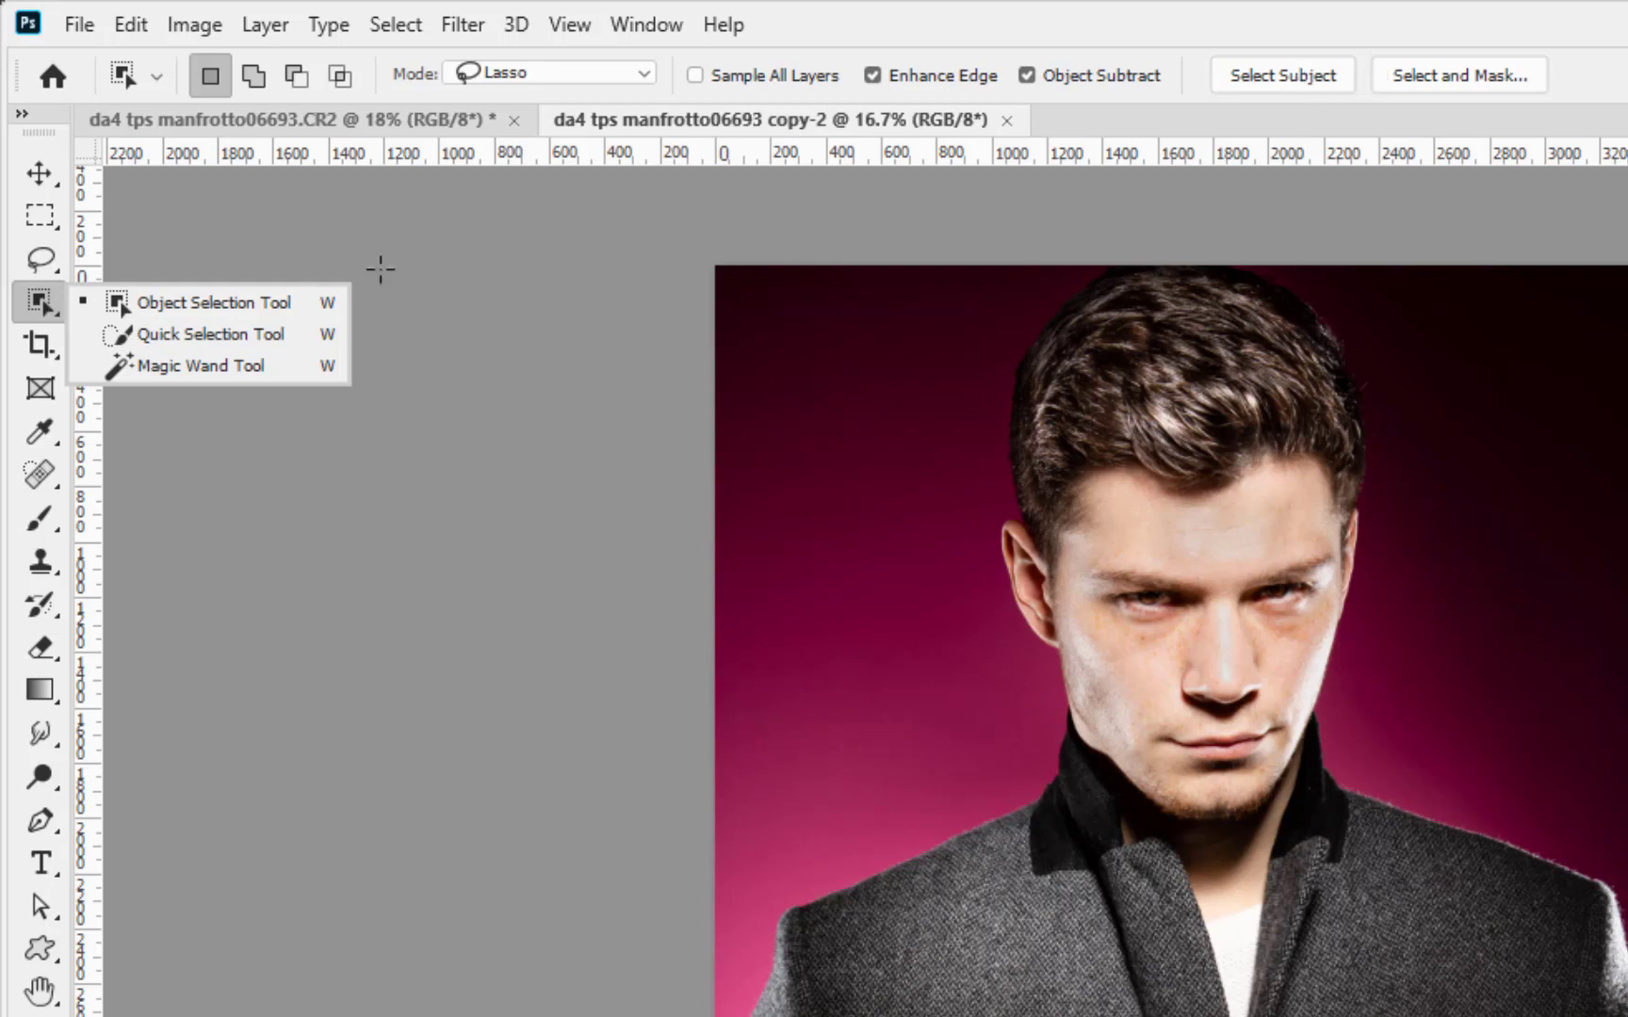
{"action": "left_click", "coordinate": [1264, 80]}
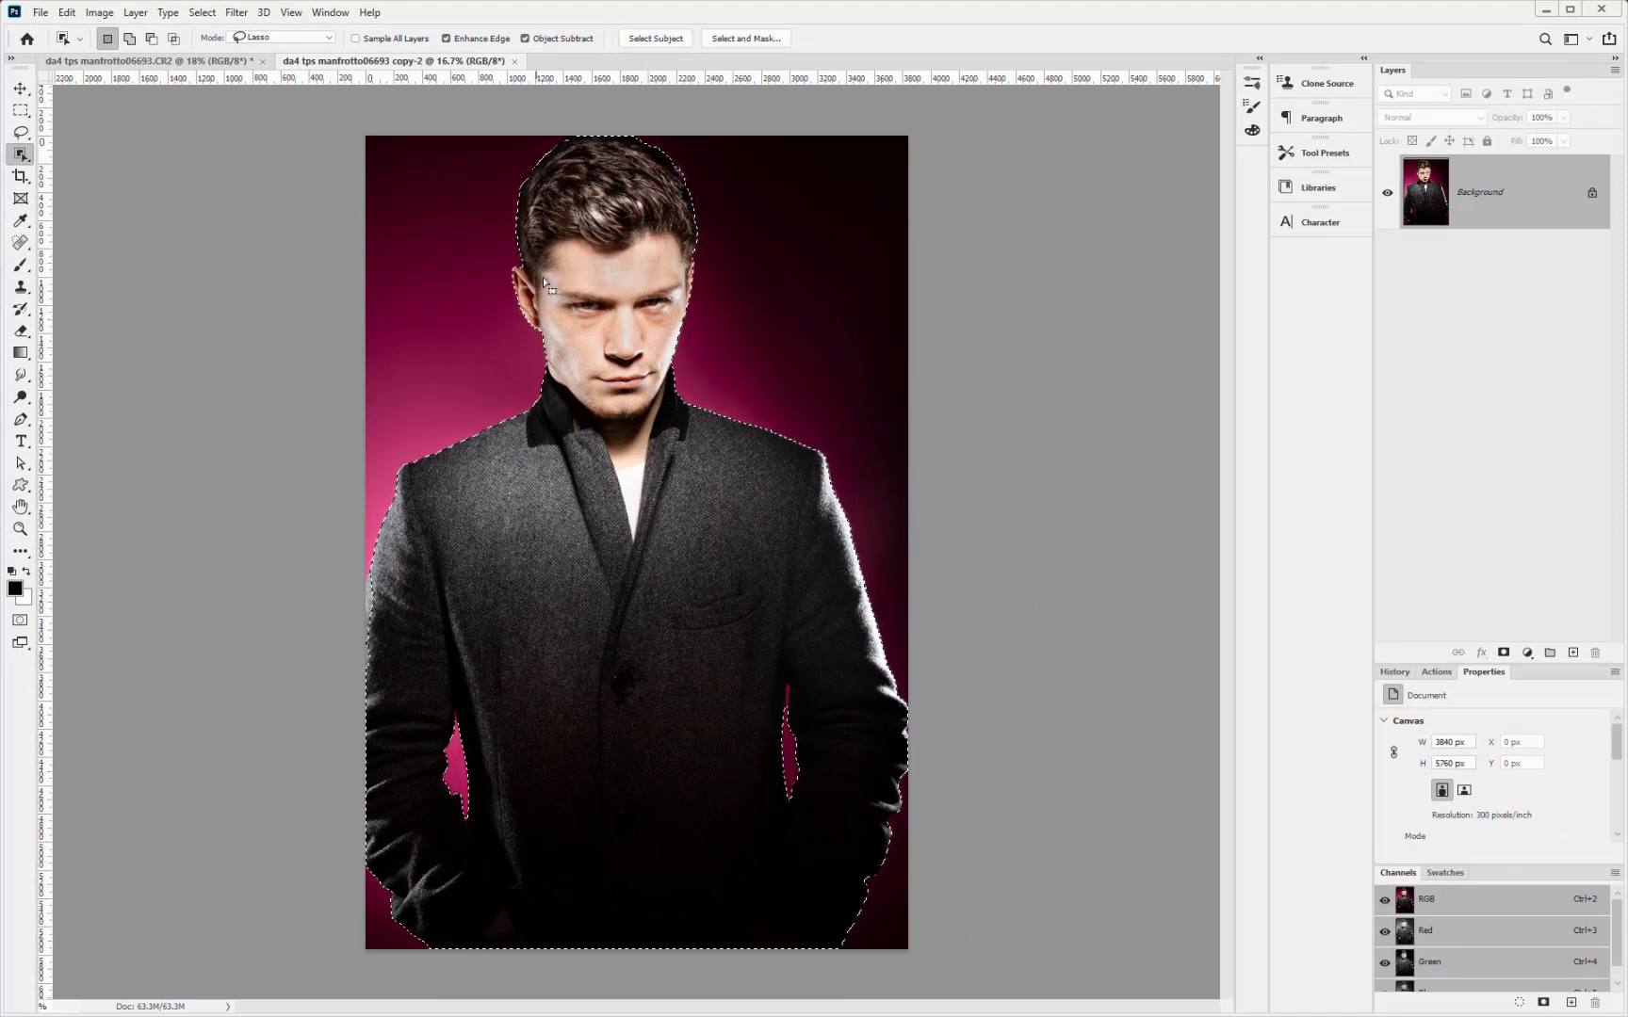
- Subtract the missed upper tip of the background gap beside the right-hand sleeve from the selection with the Lasso
{"action": "left_click_drag", "start_coordinate": [758, 725], "coordinate": [848, 699]}
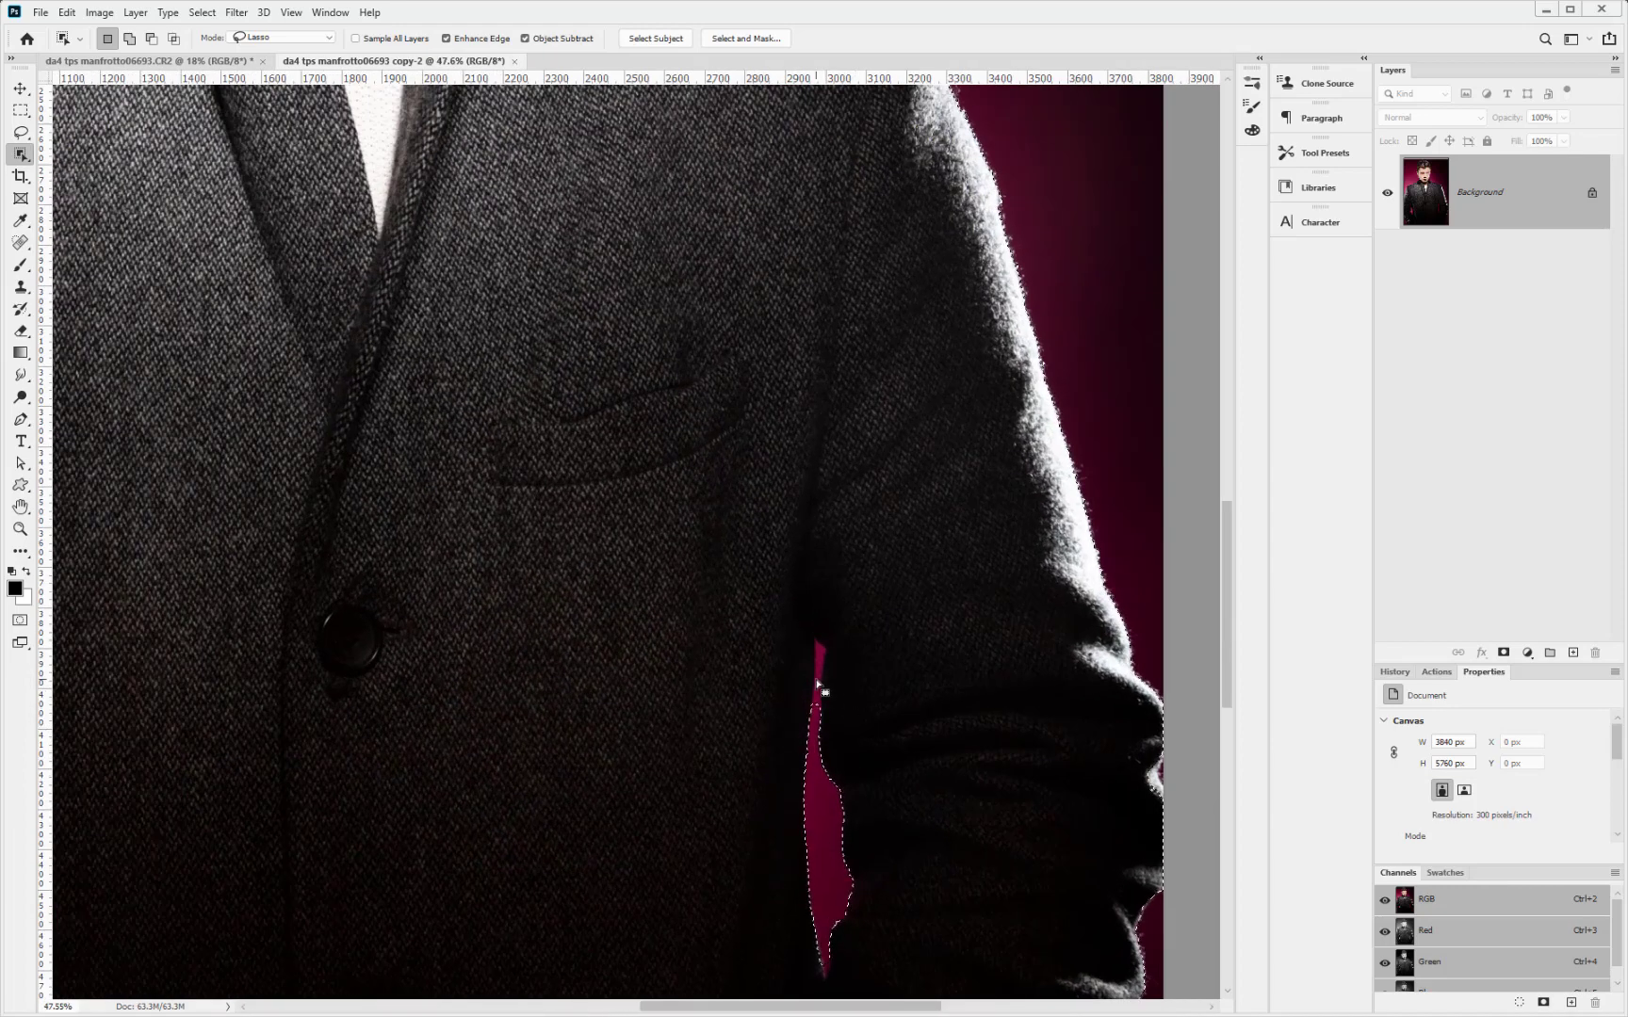
{"action": "key", "text": "l"}
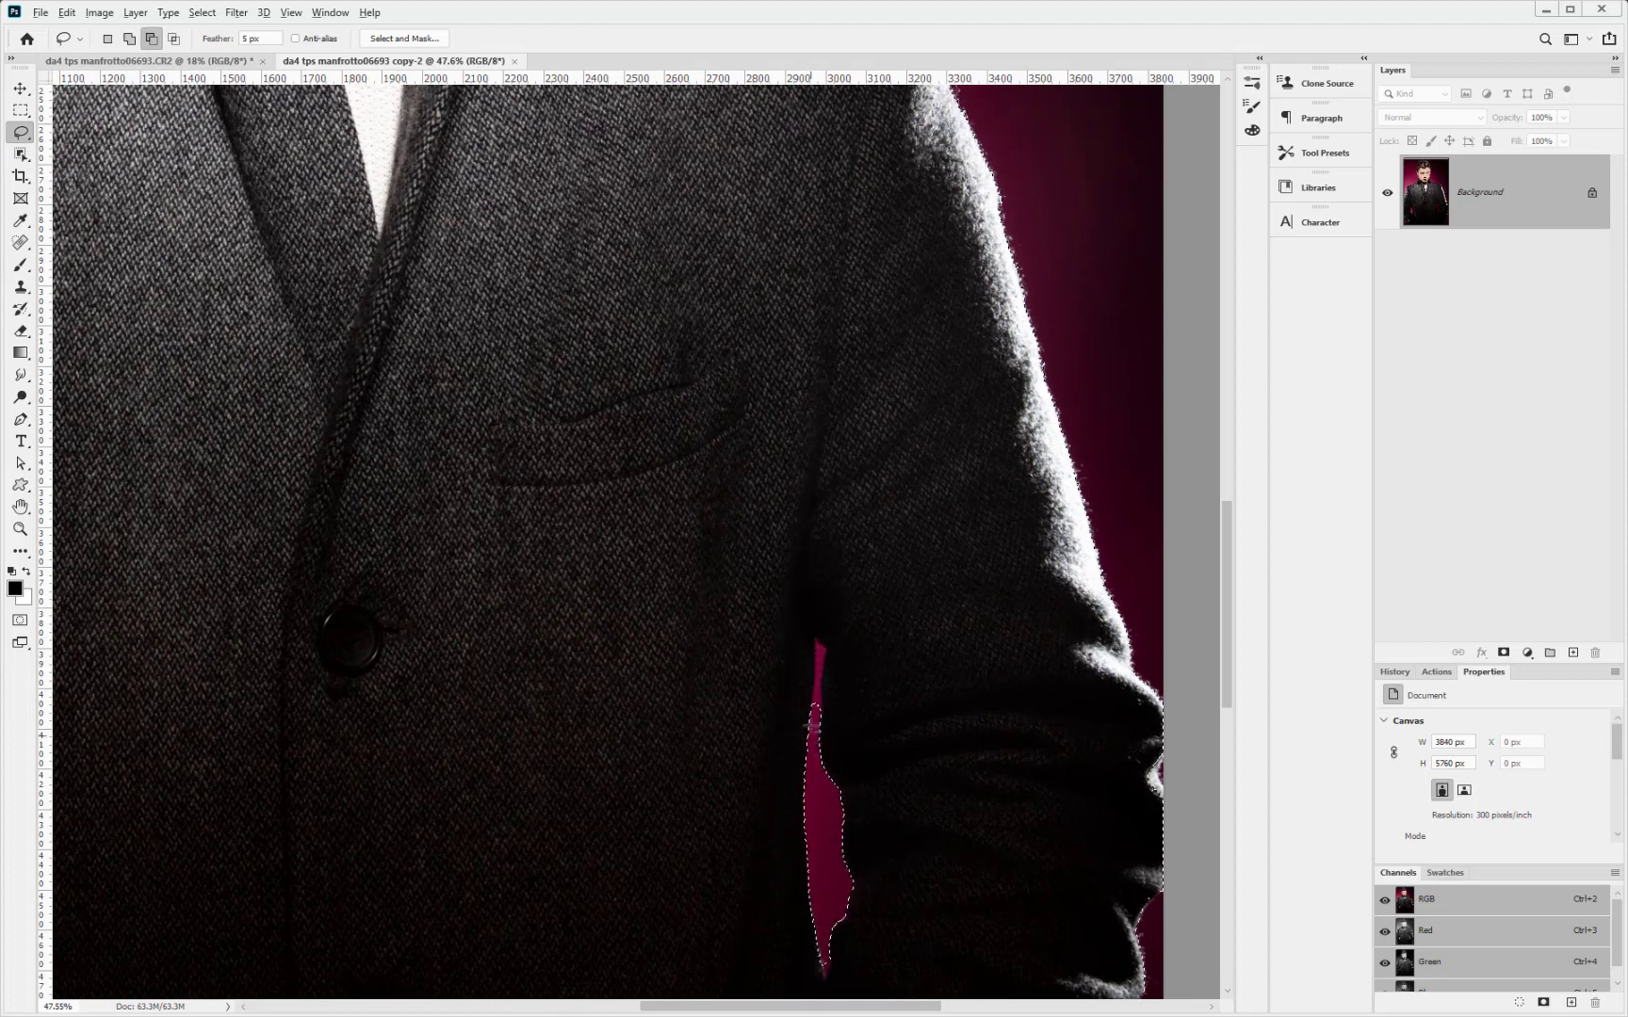
{"action": "key", "text": "alt"}
{"action": "mouse_move", "coordinate": [813, 709]}
{"action": "left_mouse_down"}
{"action": "mouse_move", "coordinate": [813, 635]}
{"action": "mouse_move", "coordinate": [833, 657]}
{"action": "mouse_move", "coordinate": [816, 716]}
{"action": "left_mouse_up"}
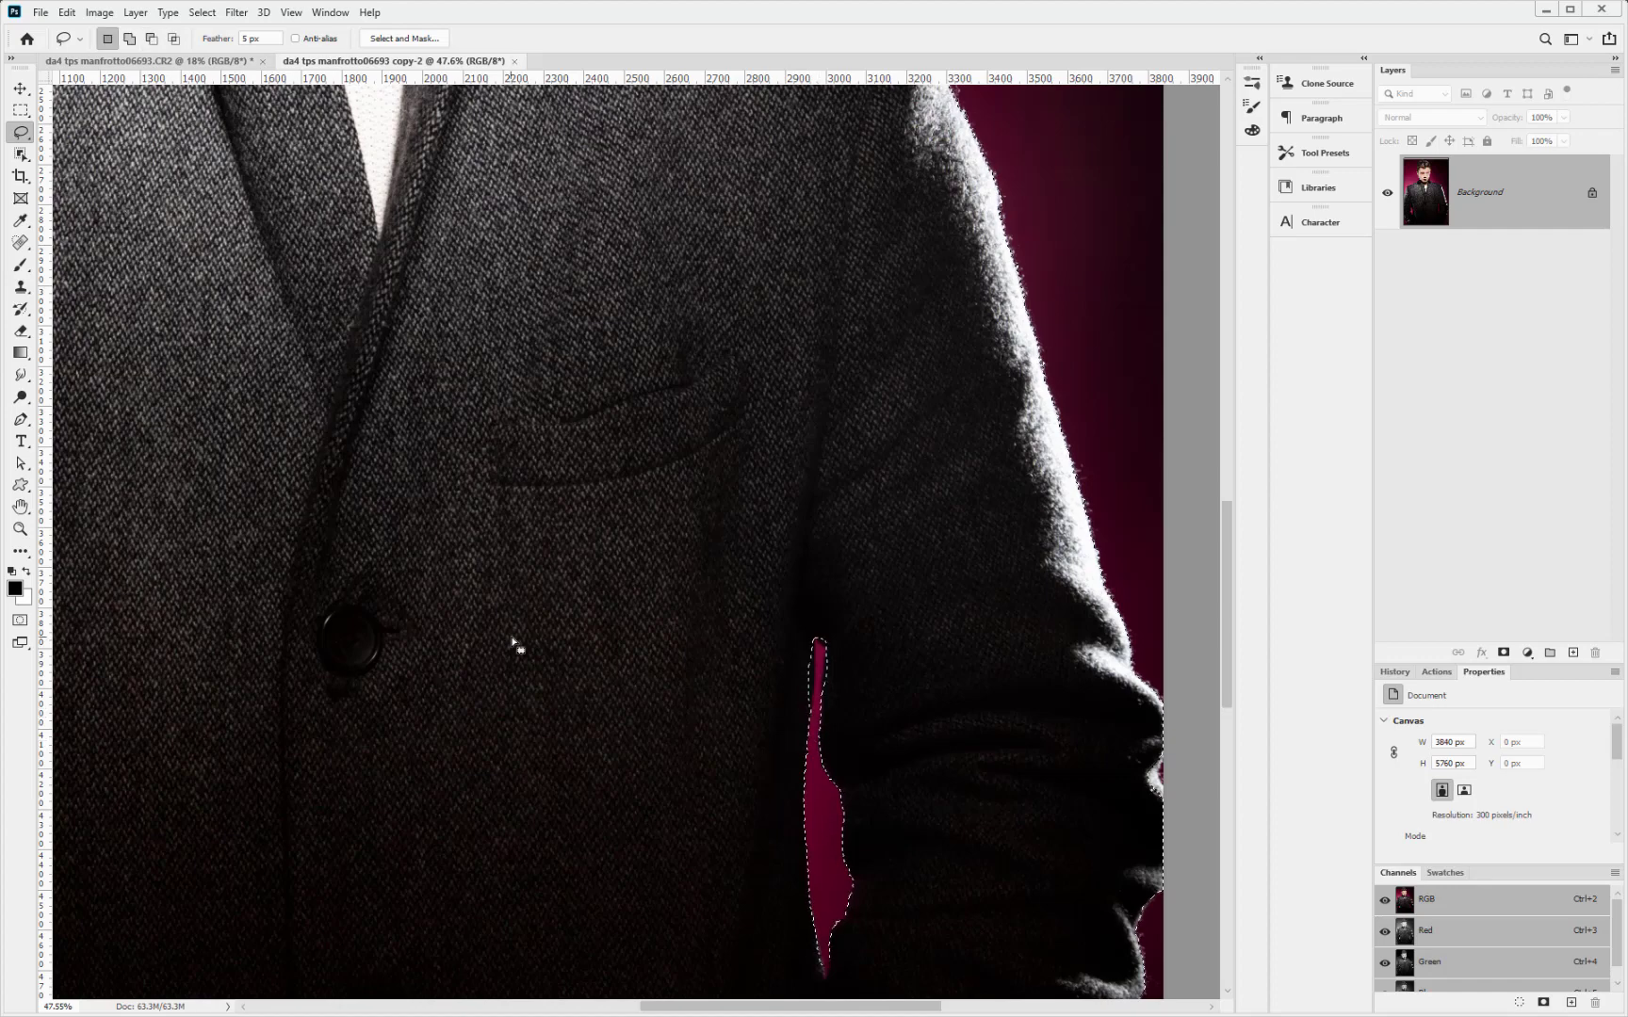
- Subtract the missed tip of the gap beside the left-hand sleeve from the selection, and copy the selected man onto a new layer
{"action": "scroll", "coordinate": [539, 674], "scroll_direction": "left", "scroll_amount": 5}
{"action": "scroll", "coordinate": [539, 675], "scroll_direction": "left", "scroll_amount": 4}
{"action": "scroll", "coordinate": [582, 658], "scroll_direction": "down", "scroll_amount": 2}
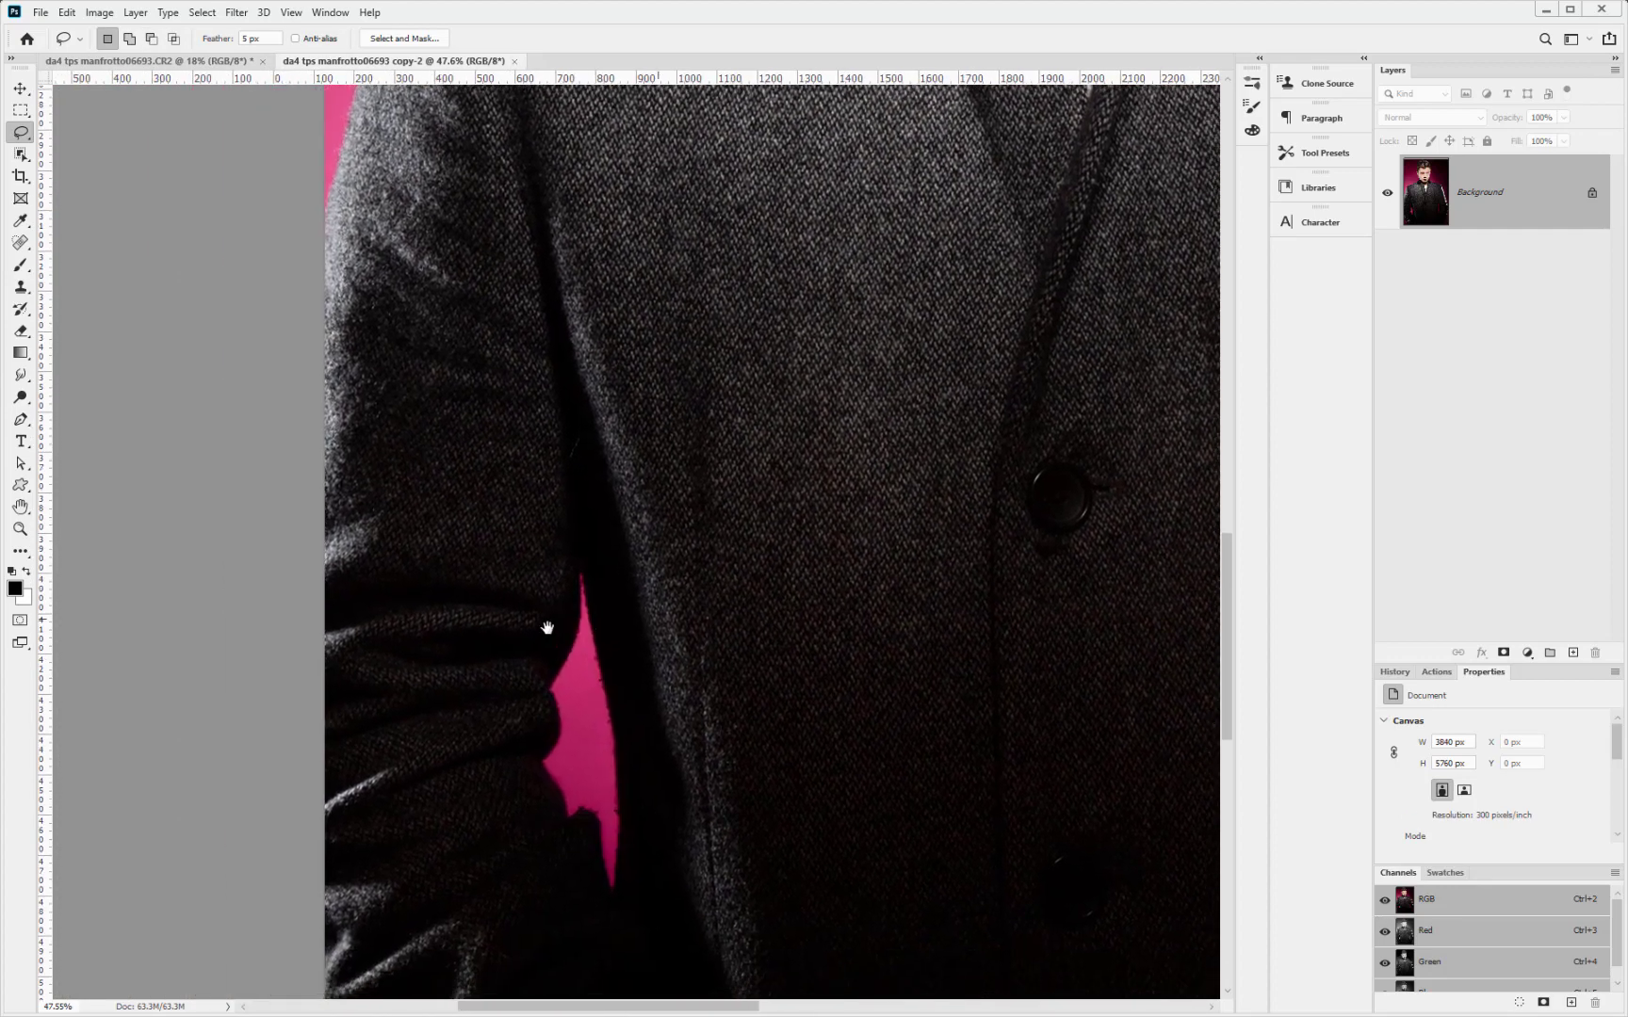
{"action": "scroll", "coordinate": [671, 551], "scroll_direction": "up", "scroll_amount": 5}
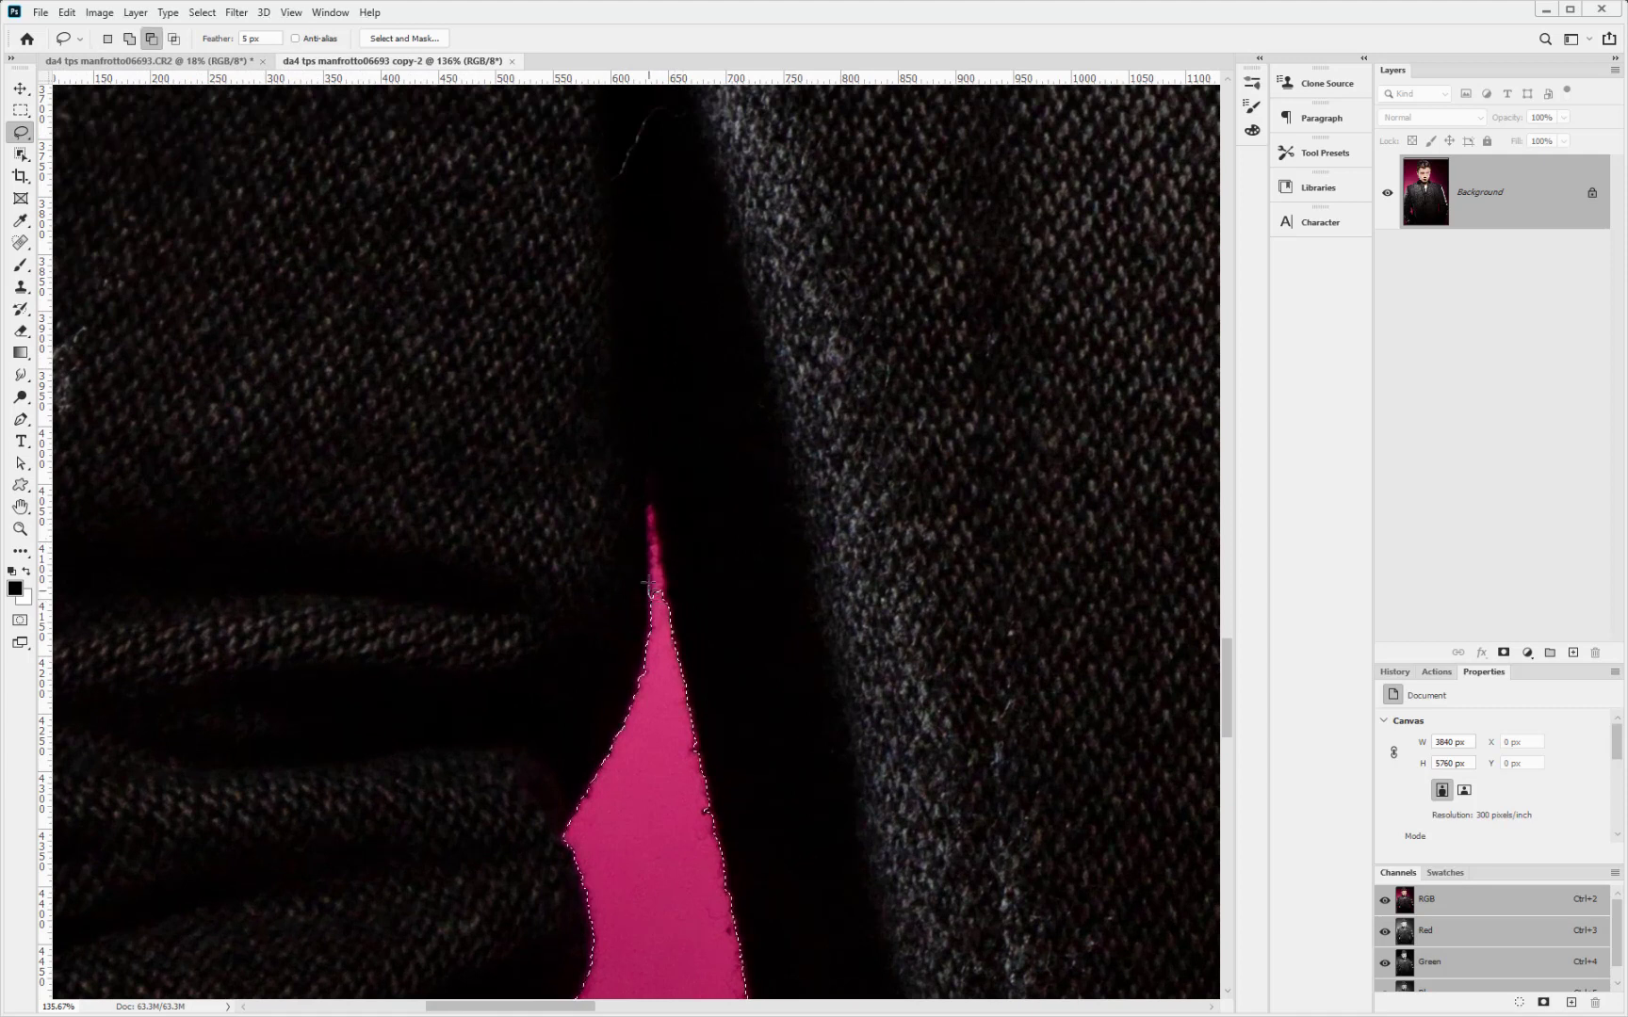
{"action": "mouse_move", "coordinate": [651, 563]}
{"action": "left_mouse_down"}
{"action": "mouse_move", "coordinate": [644, 502]}
{"action": "mouse_move", "coordinate": [672, 623]}
{"action": "left_mouse_up"}
{"action": "scroll", "coordinate": [716, 628], "scroll_direction": "down", "scroll_amount": 10}
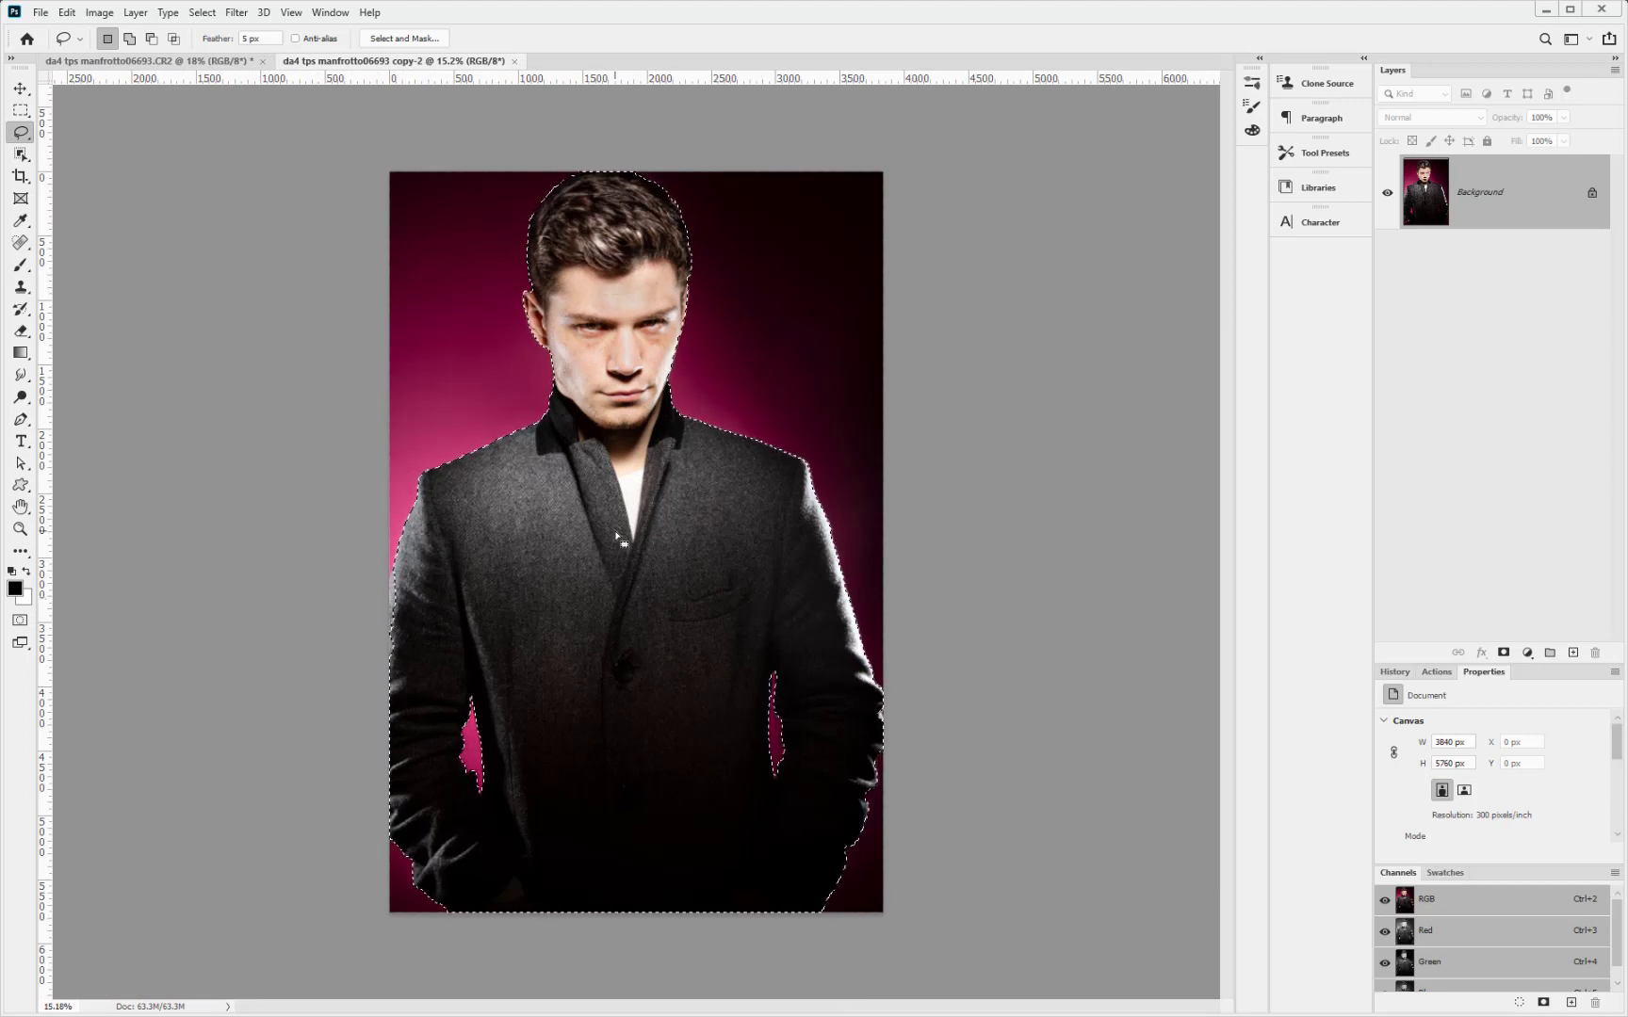
{"action": "key", "text": "ctrl+j"}
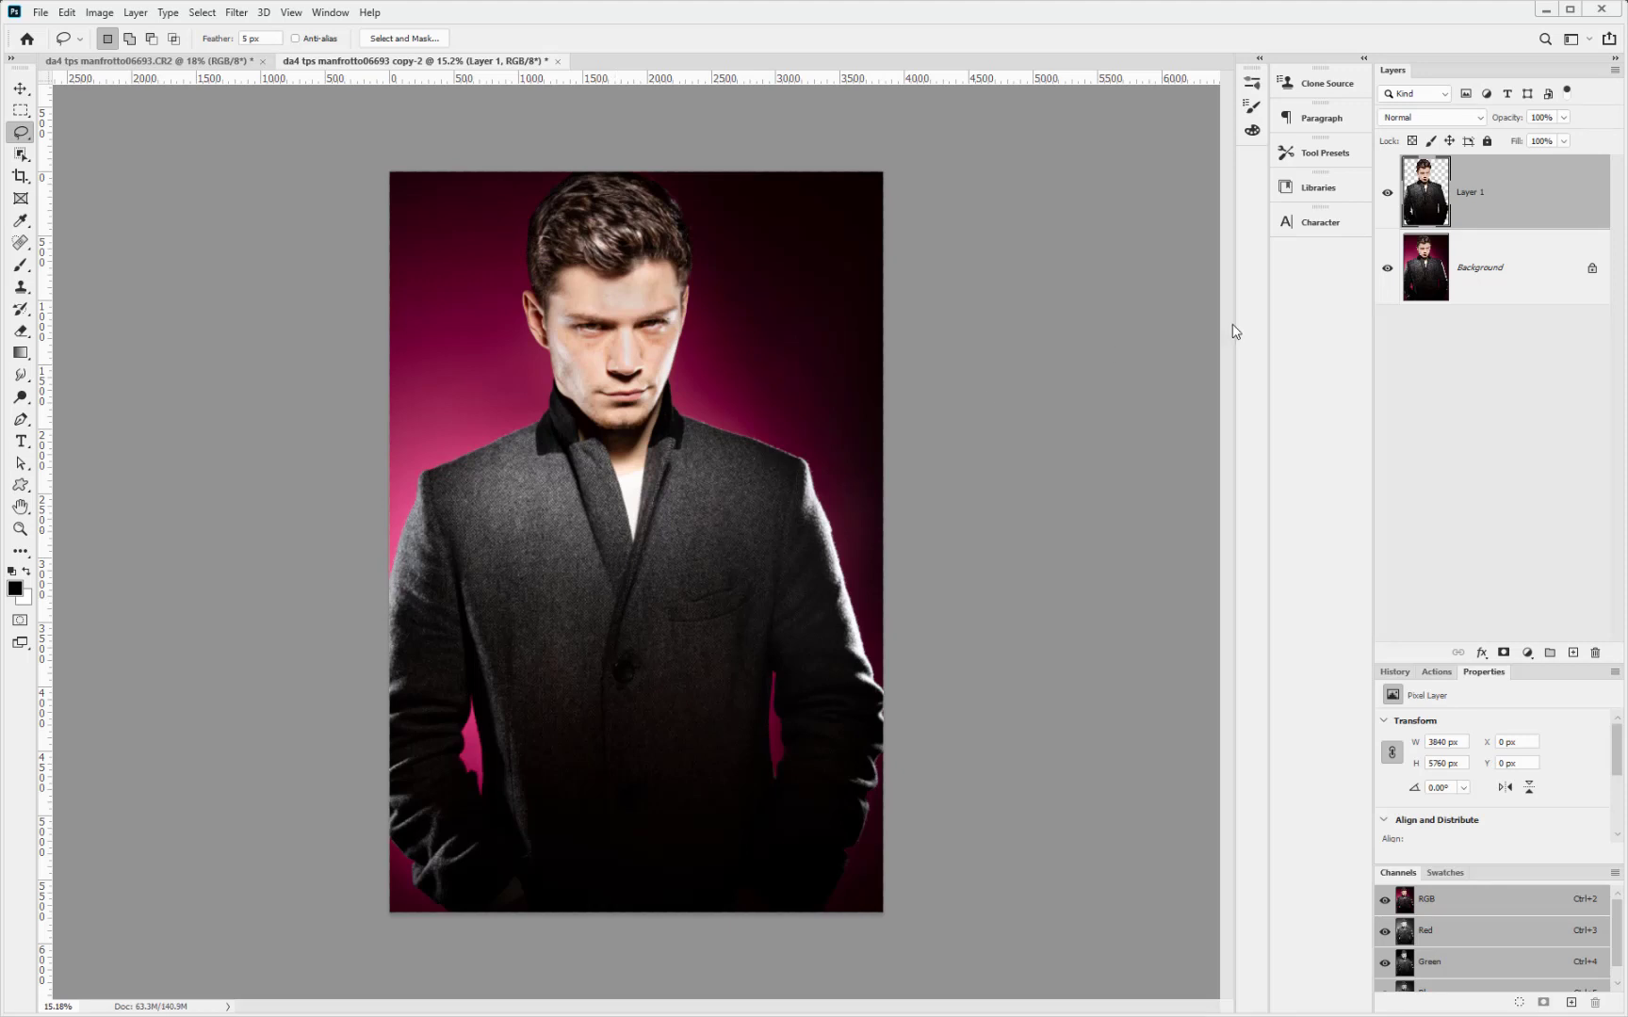
- Hide the Background layer and place a new layer filled with #494646, sampled from the jacket, beneath the cut-out
{"action": "left_click", "coordinate": [1387, 269]}
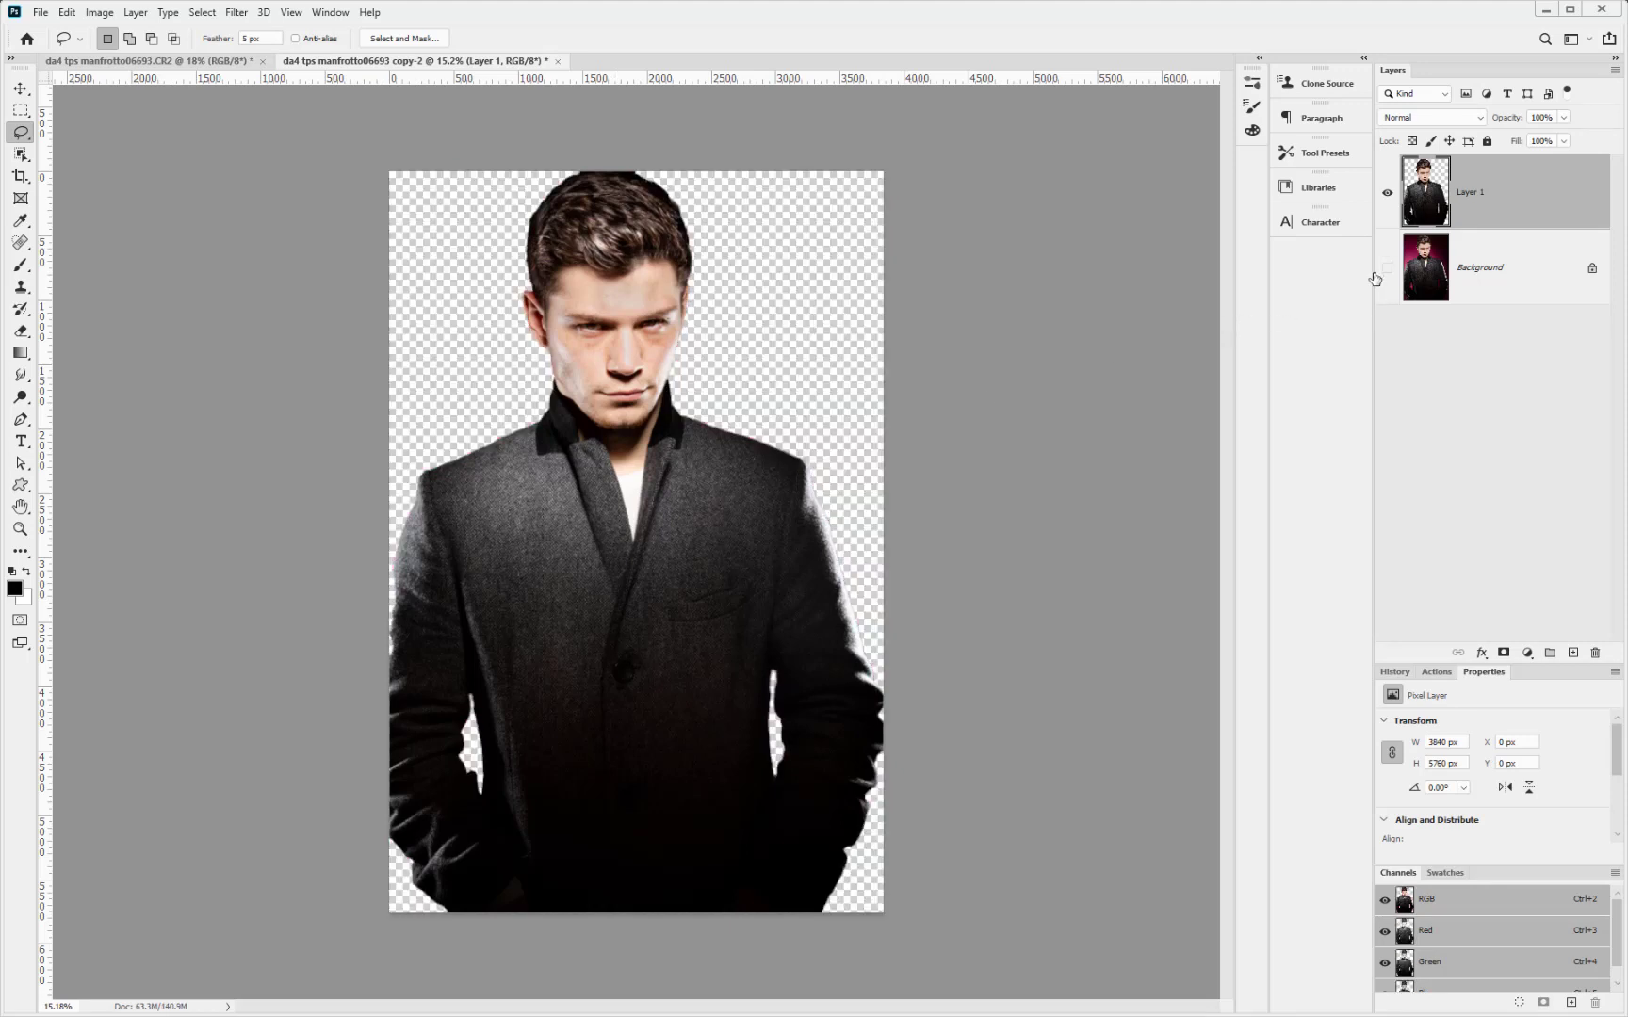
{"action": "left_click", "coordinate": [1573, 653]}
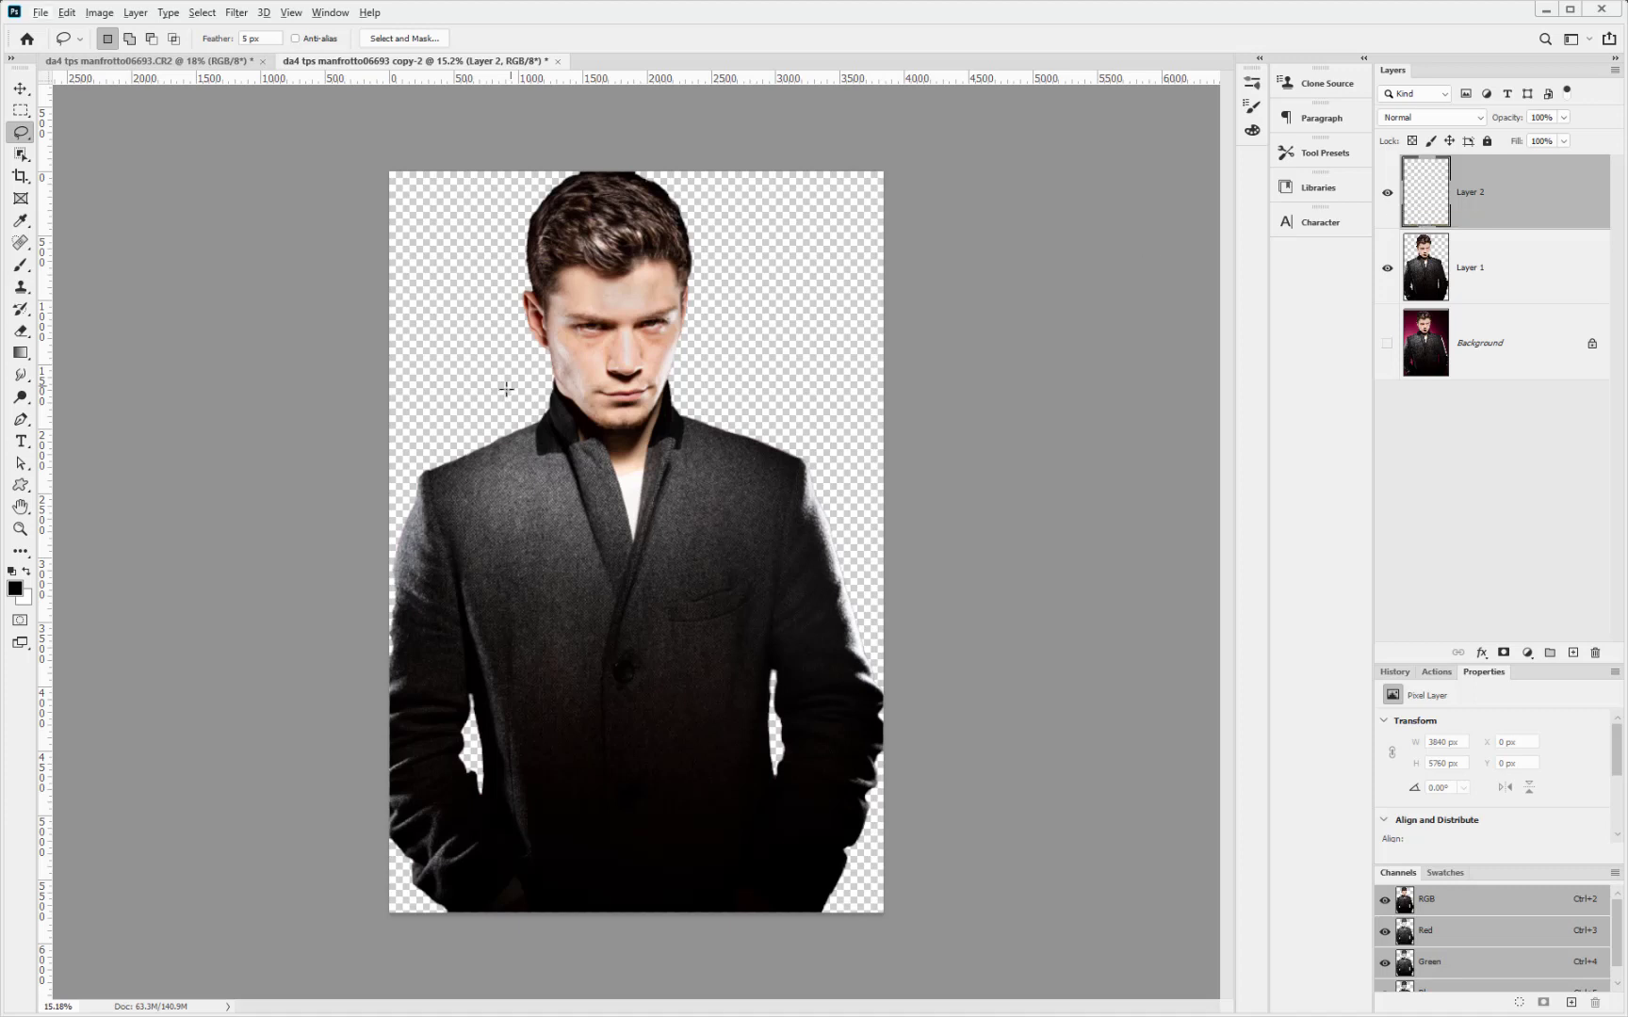
{"action": "left_click", "coordinate": [26, 599]}
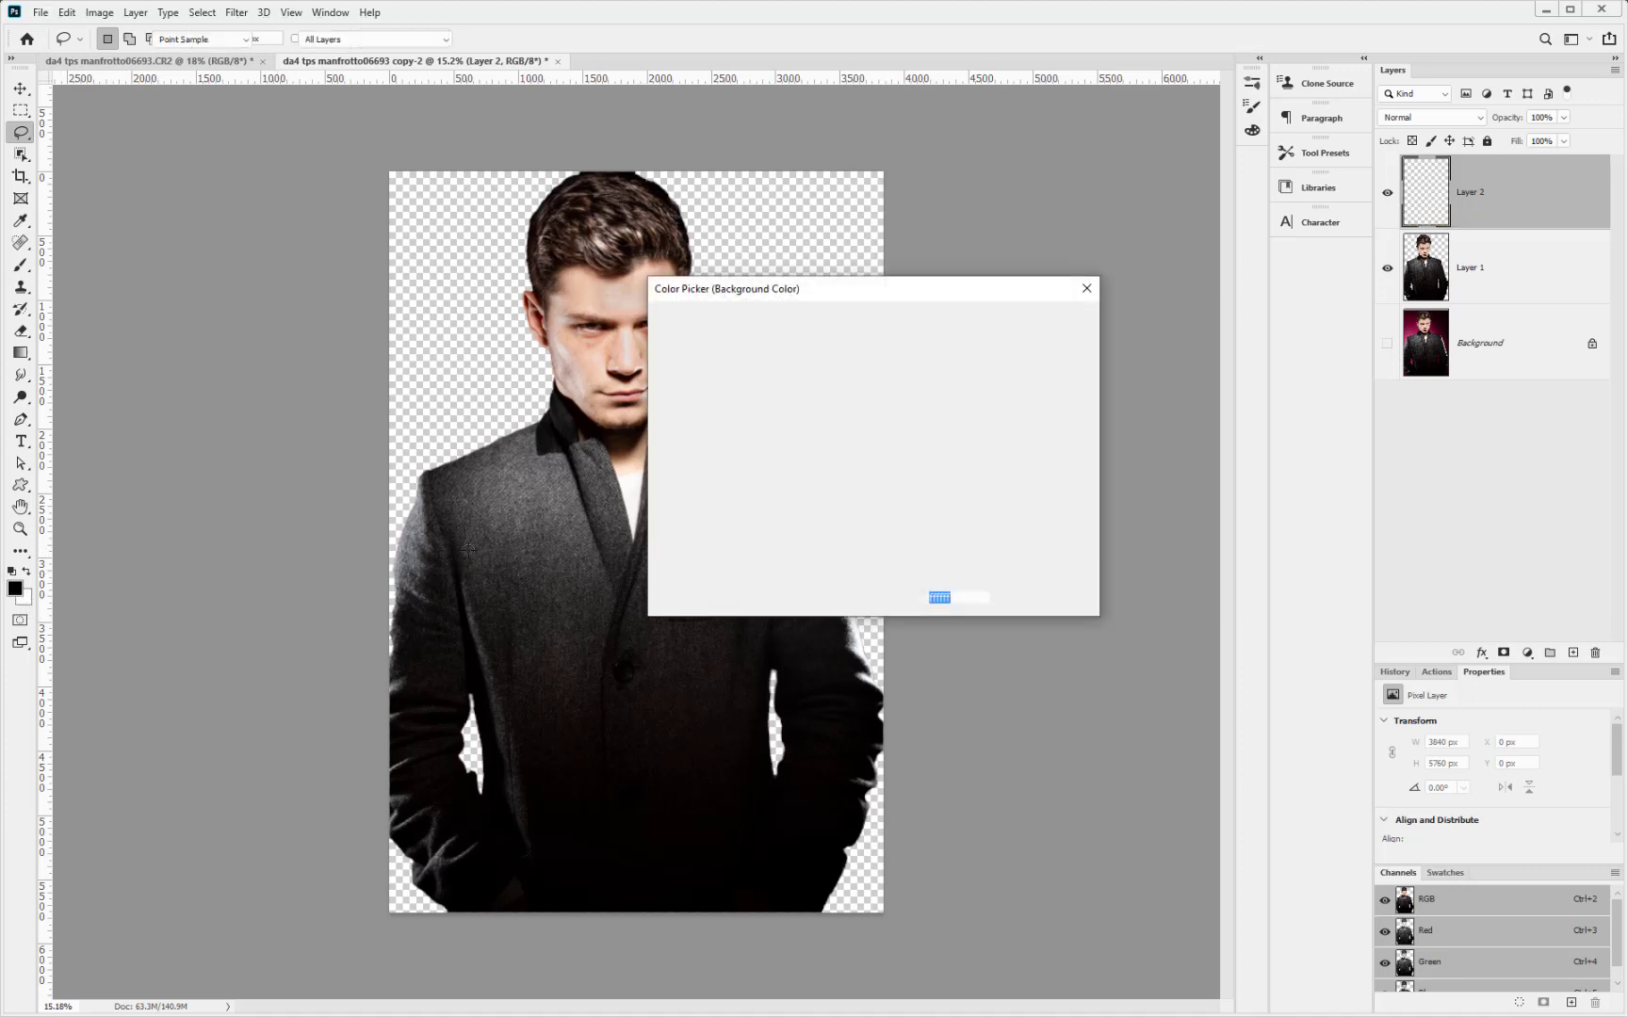
{"action": "left_click", "coordinate": [533, 501]}
{"action": "left_click", "coordinate": [1057, 324]}
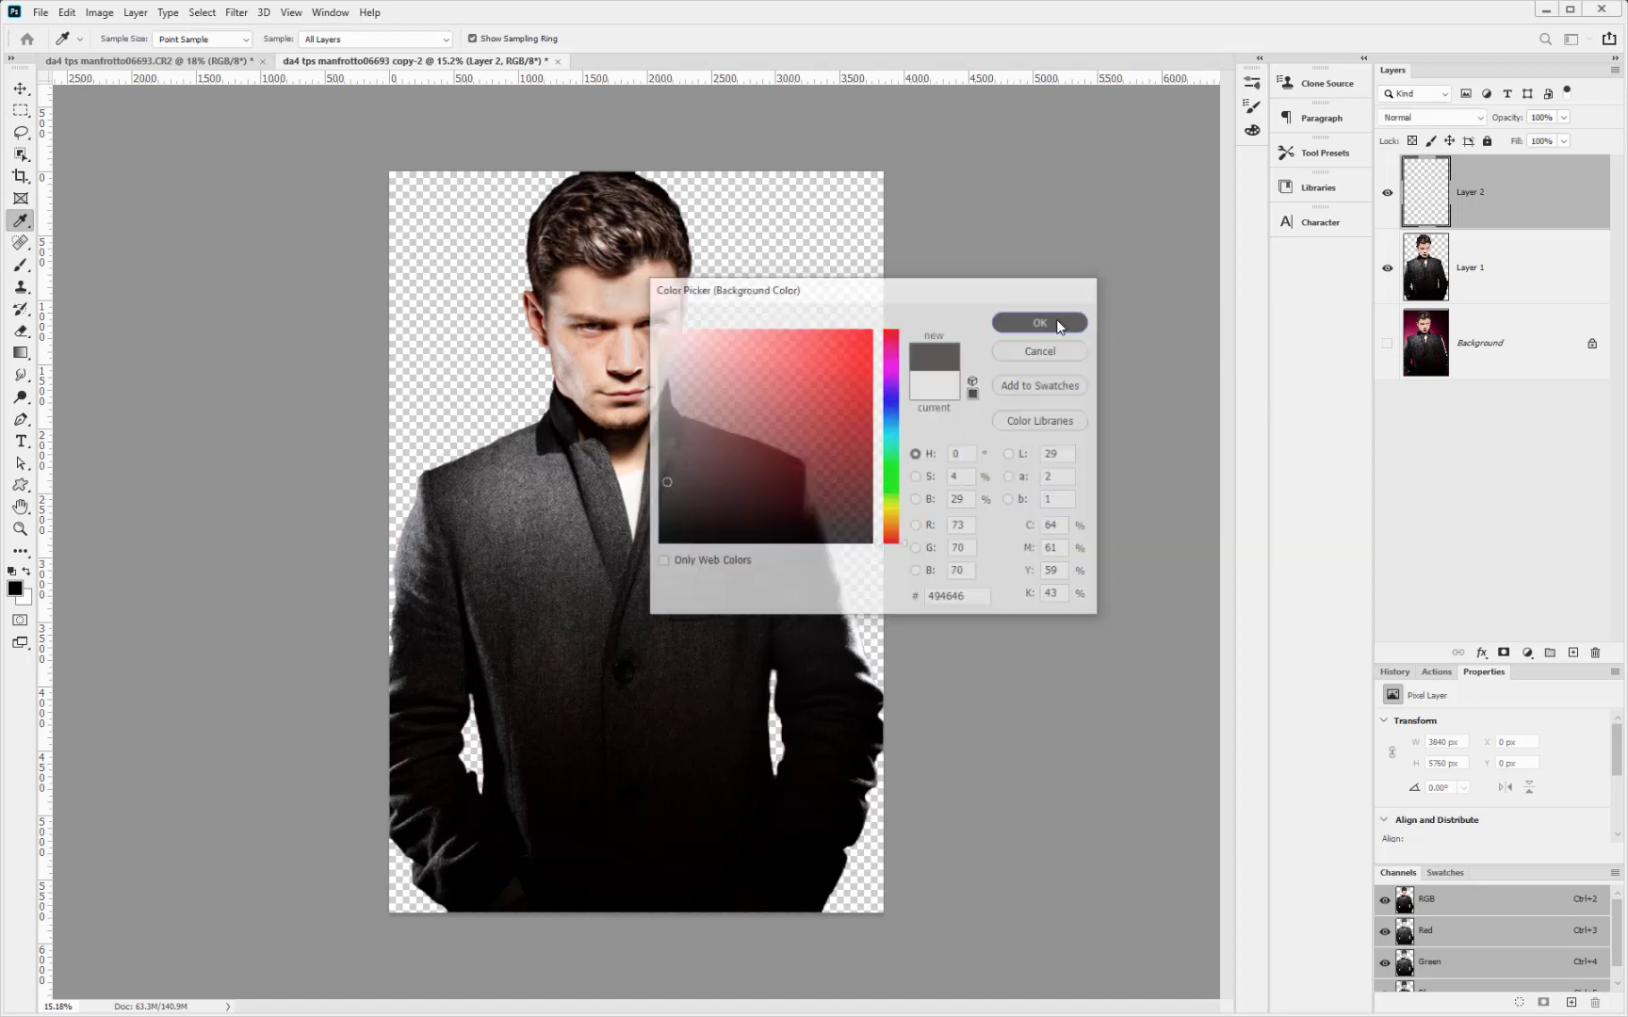
{"action": "key", "text": "l"}
{"action": "key", "text": "alt+BackSpace"}
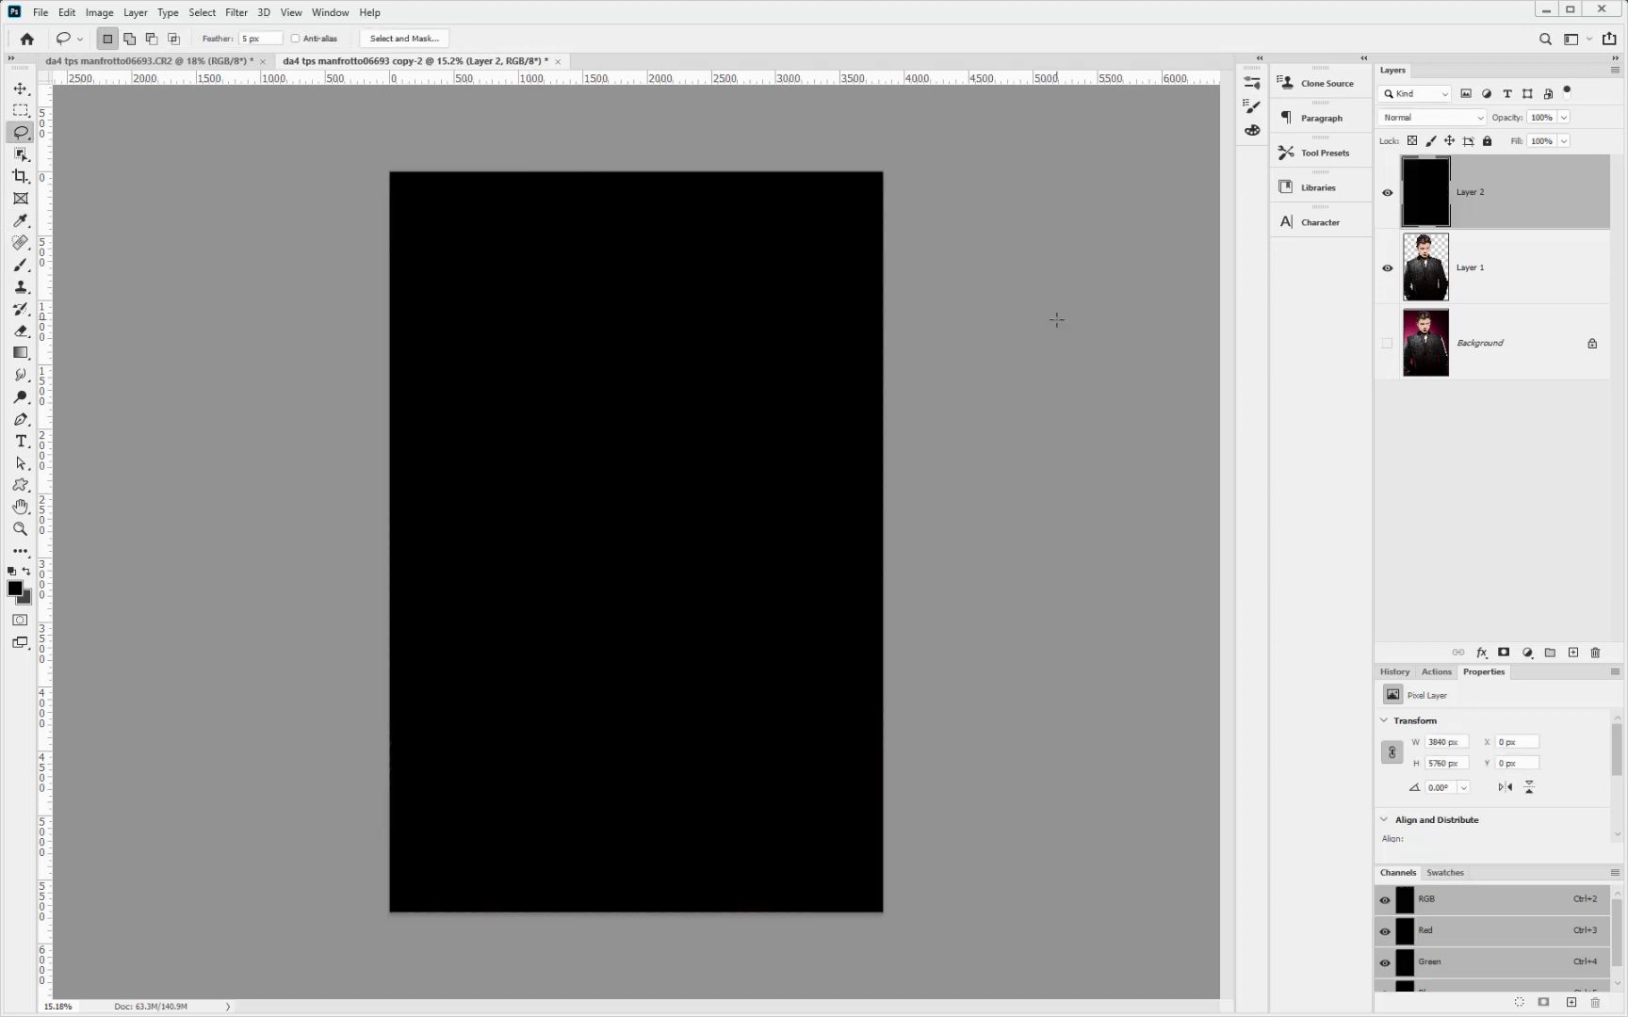
{"action": "key", "text": "ctrl+BackSpace"}
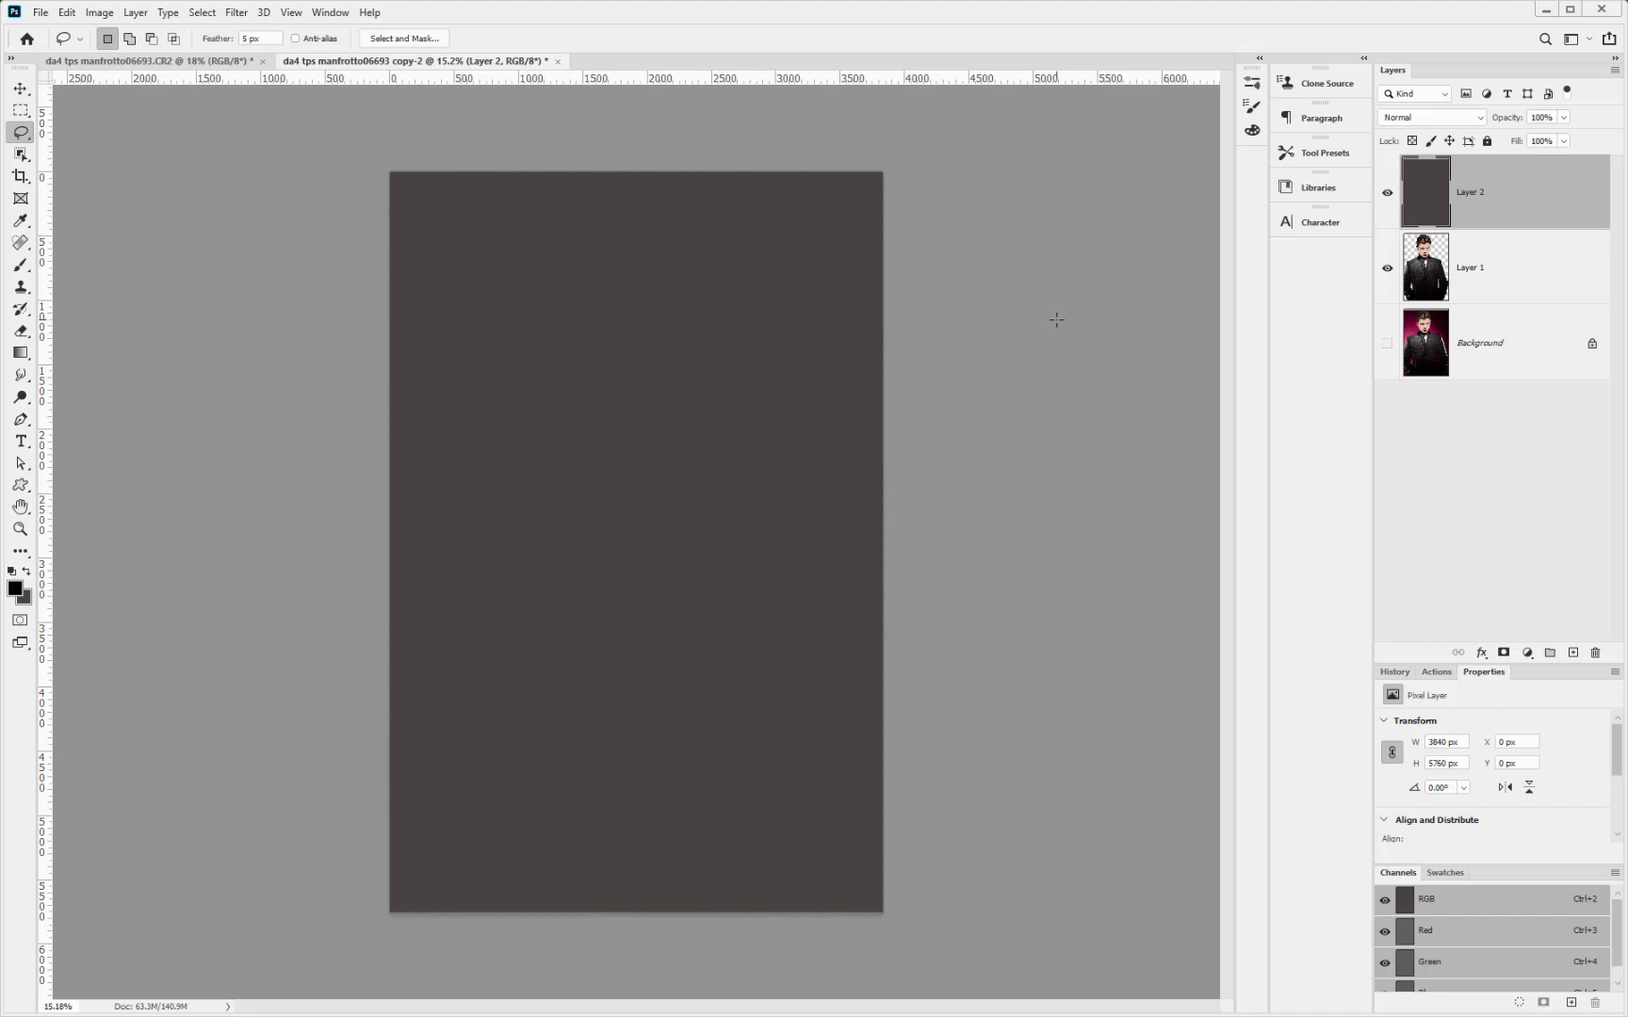
{"action": "left_click_drag", "start_coordinate": [1532, 193], "coordinate": [1535, 278]}
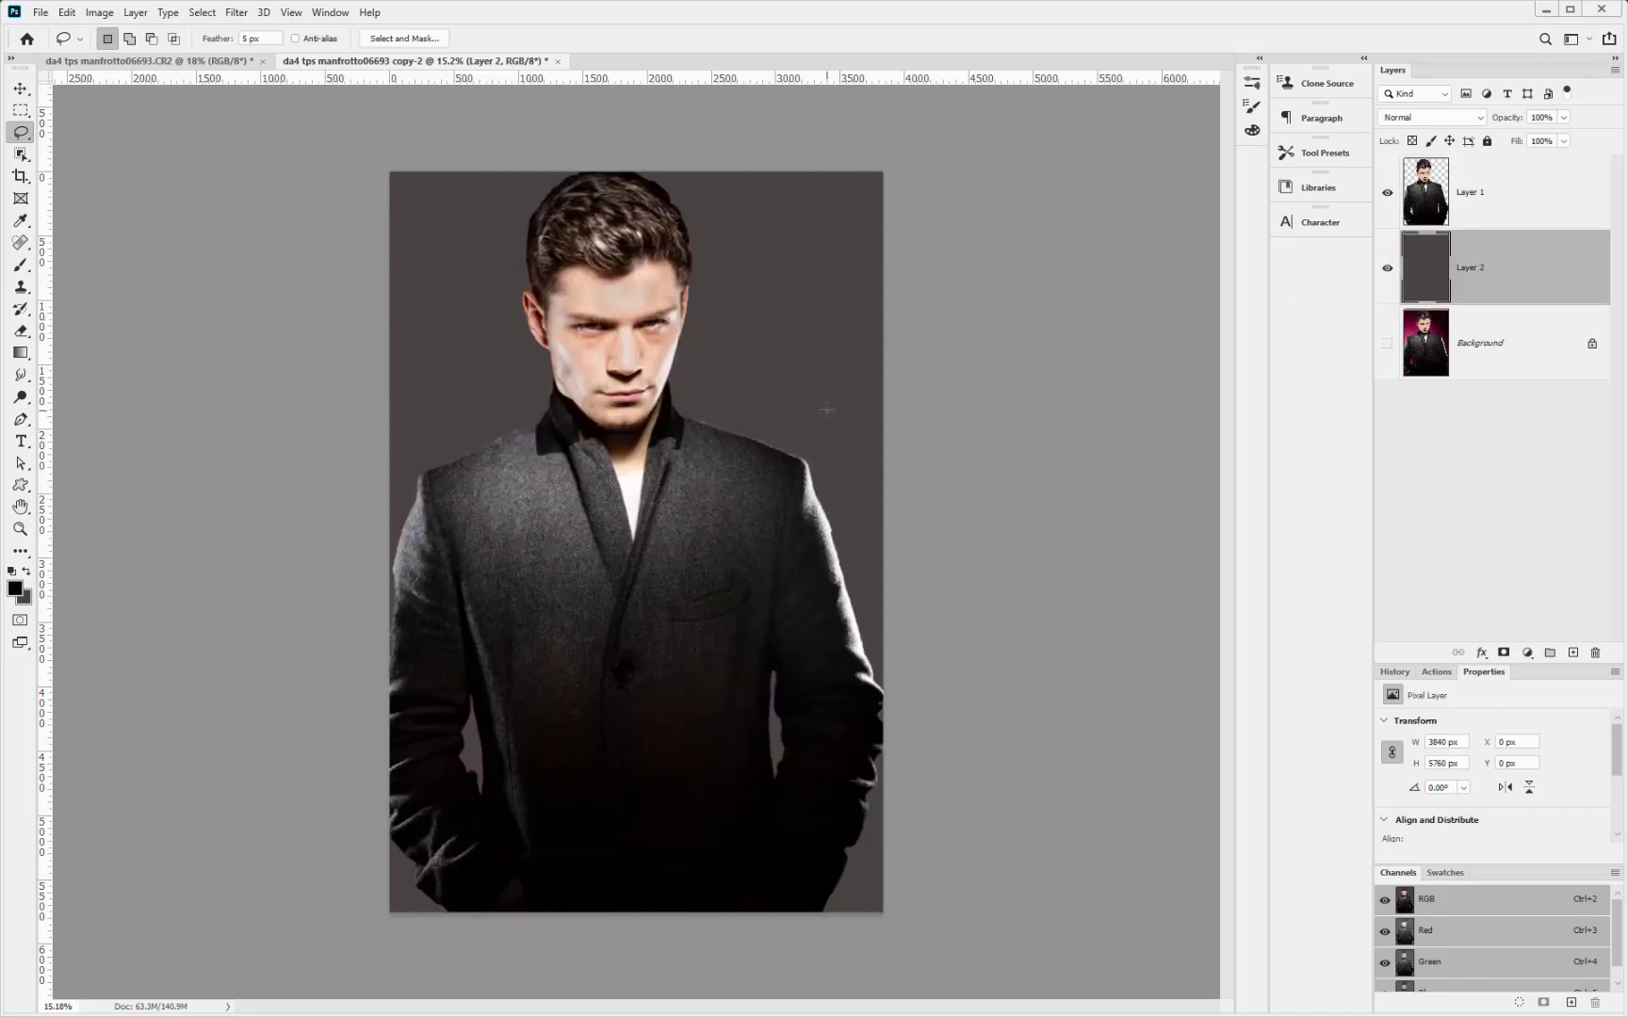
- Inspect the cut-out's edges against the gray fill, then delete the gray layer and show the Background layer again
{"action": "left_click", "coordinate": [1503, 192]}
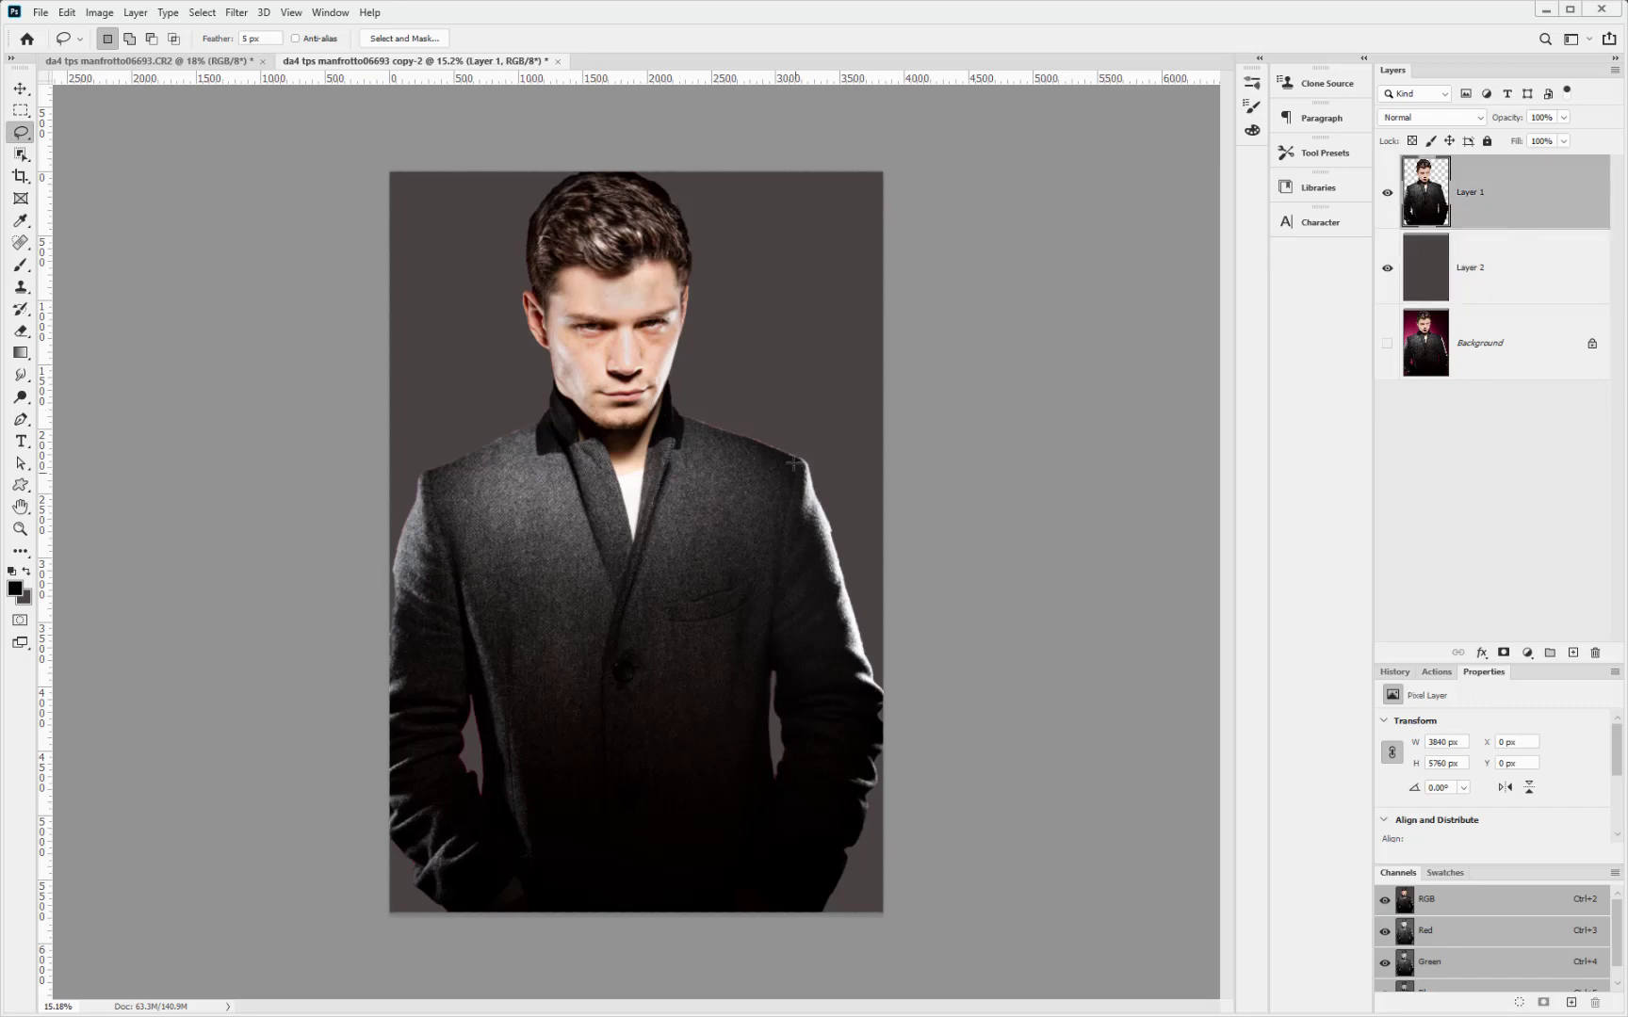
{"action": "scroll", "coordinate": [793, 462], "scroll_direction": "up", "scroll_amount": 3}
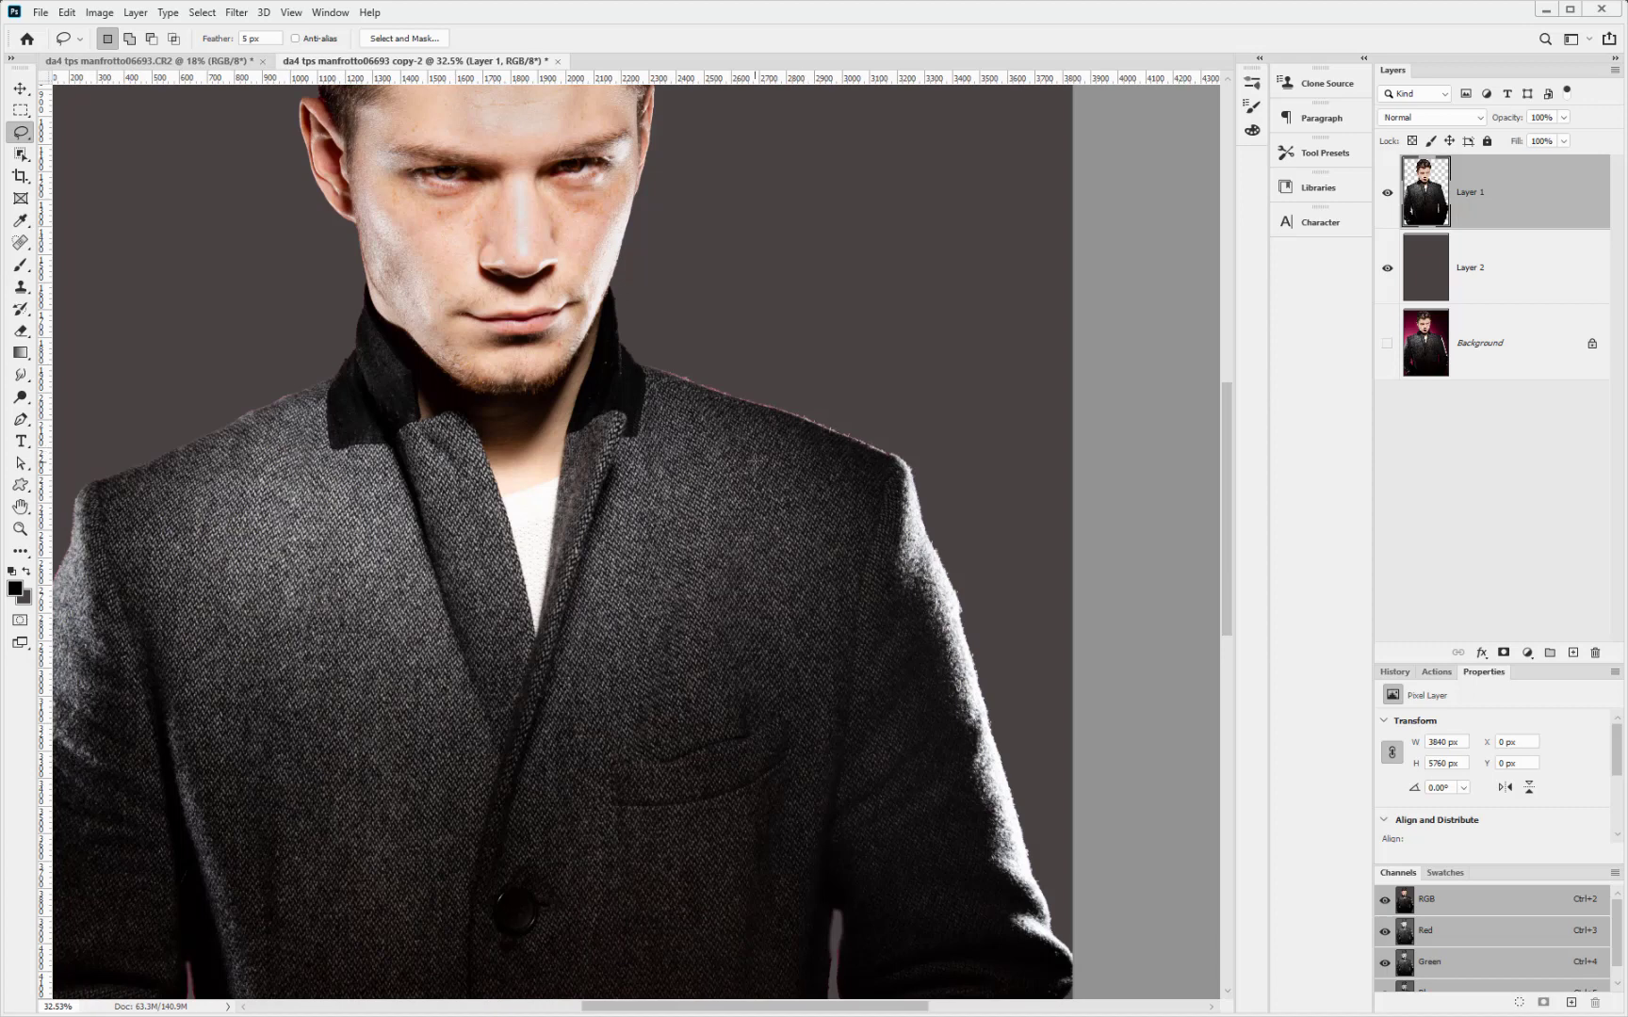
{"action": "scroll", "coordinate": [762, 456], "scroll_direction": "down", "scroll_amount": 3}
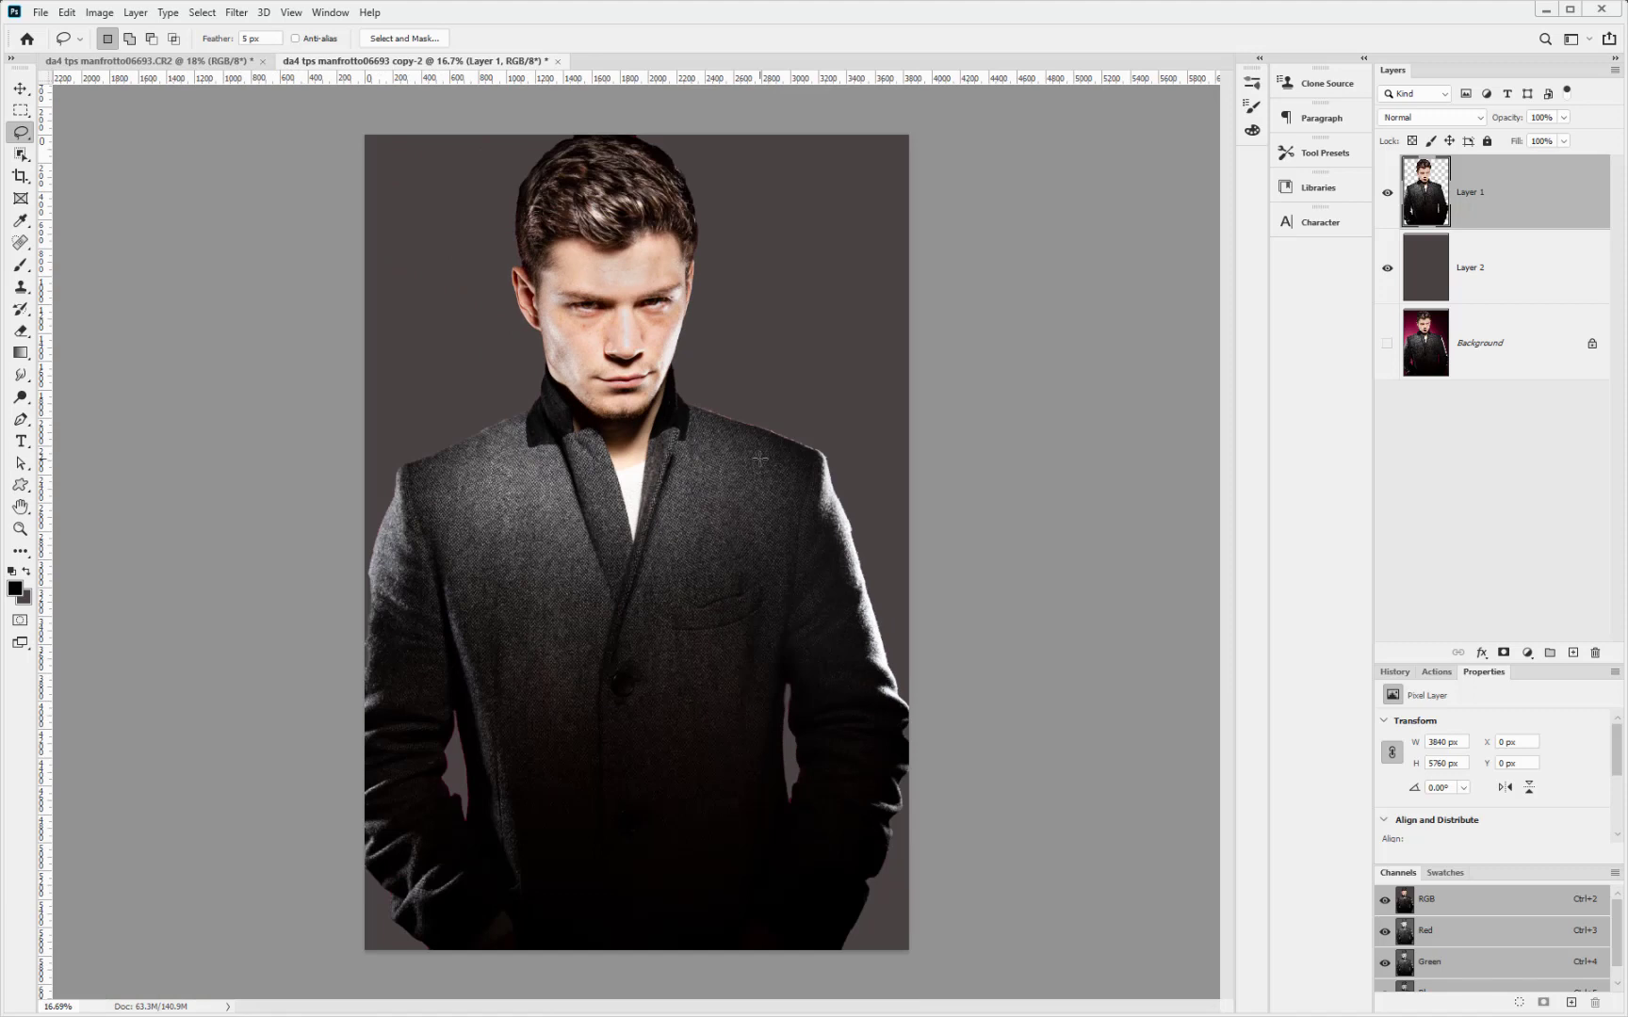
{"action": "left_click_drag", "start_coordinate": [1559, 275], "coordinate": [1595, 652]}
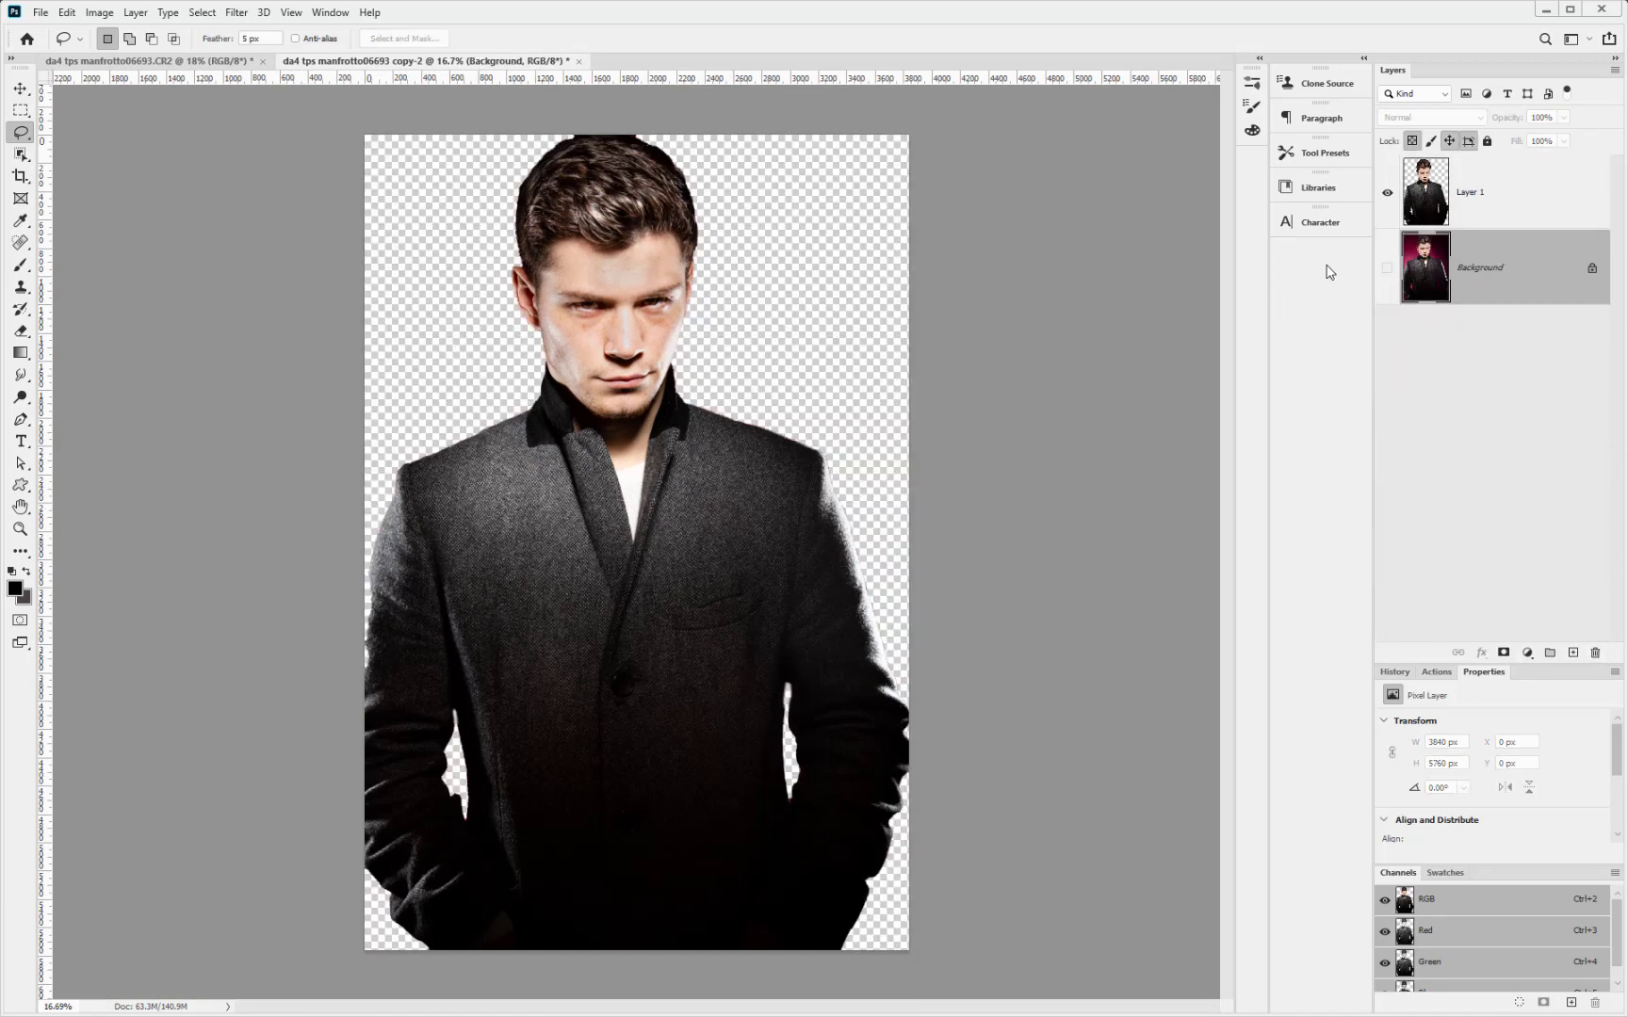
{"action": "left_click", "coordinate": [1387, 271]}
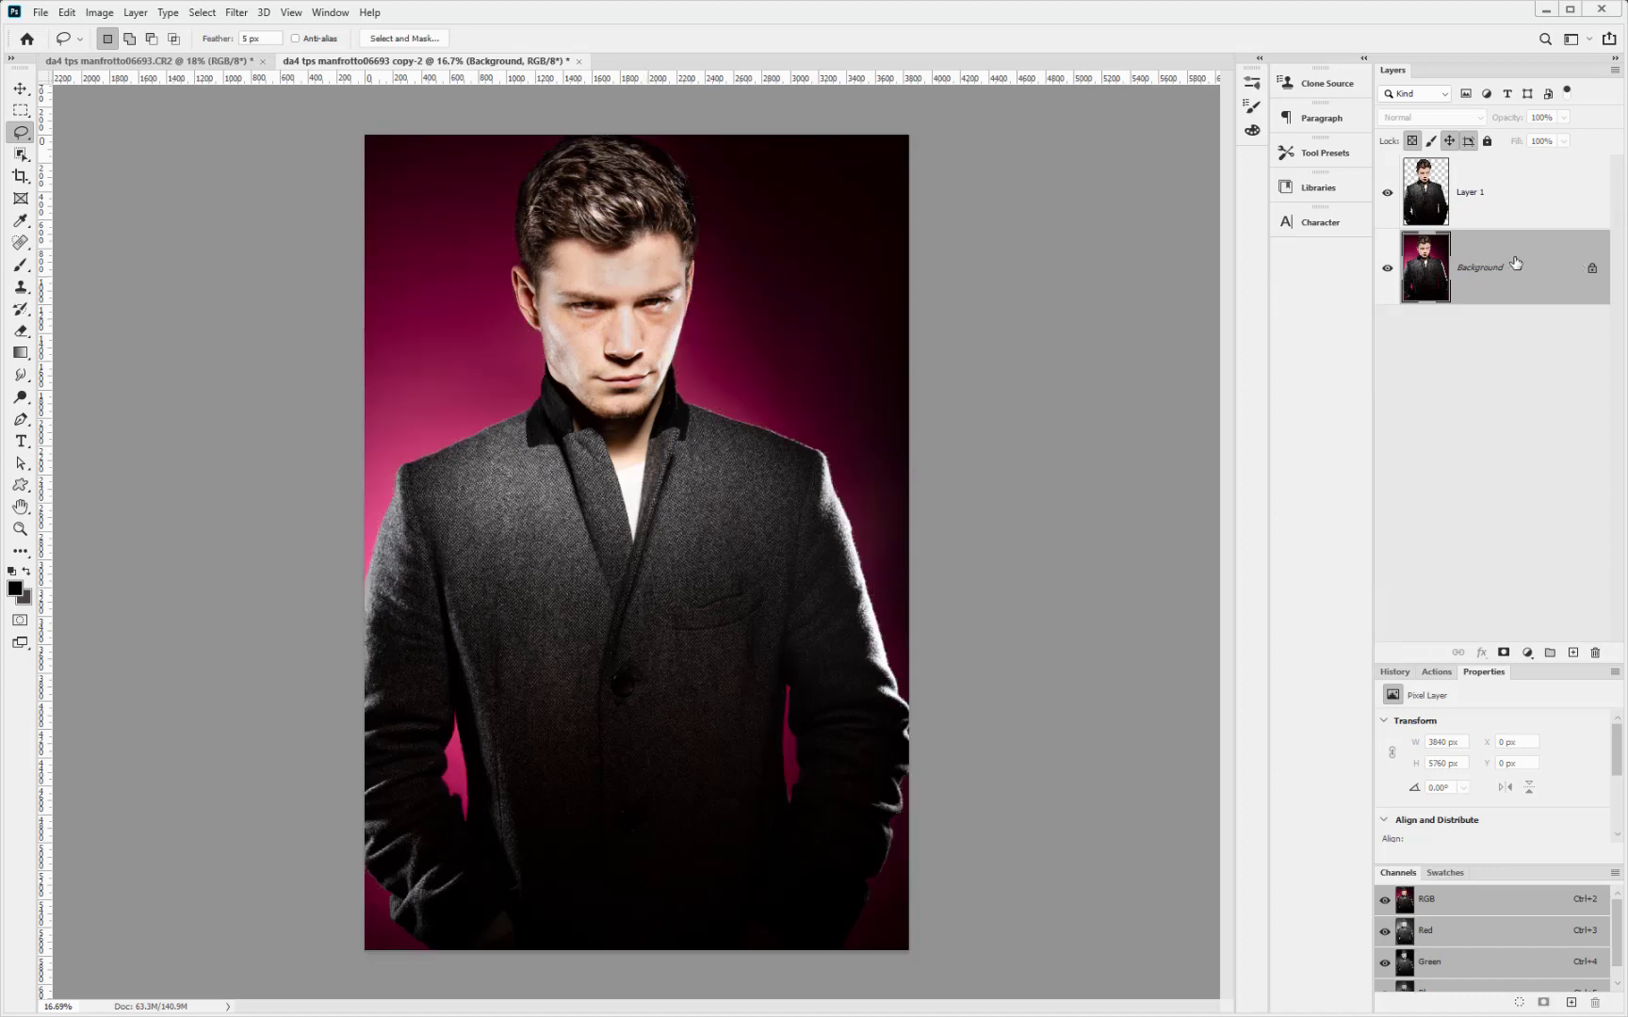
- Add a Hue/Saturation adjustment directly above the Background and set its Hue to -109
{"action": "left_click", "coordinate": [1527, 653]}
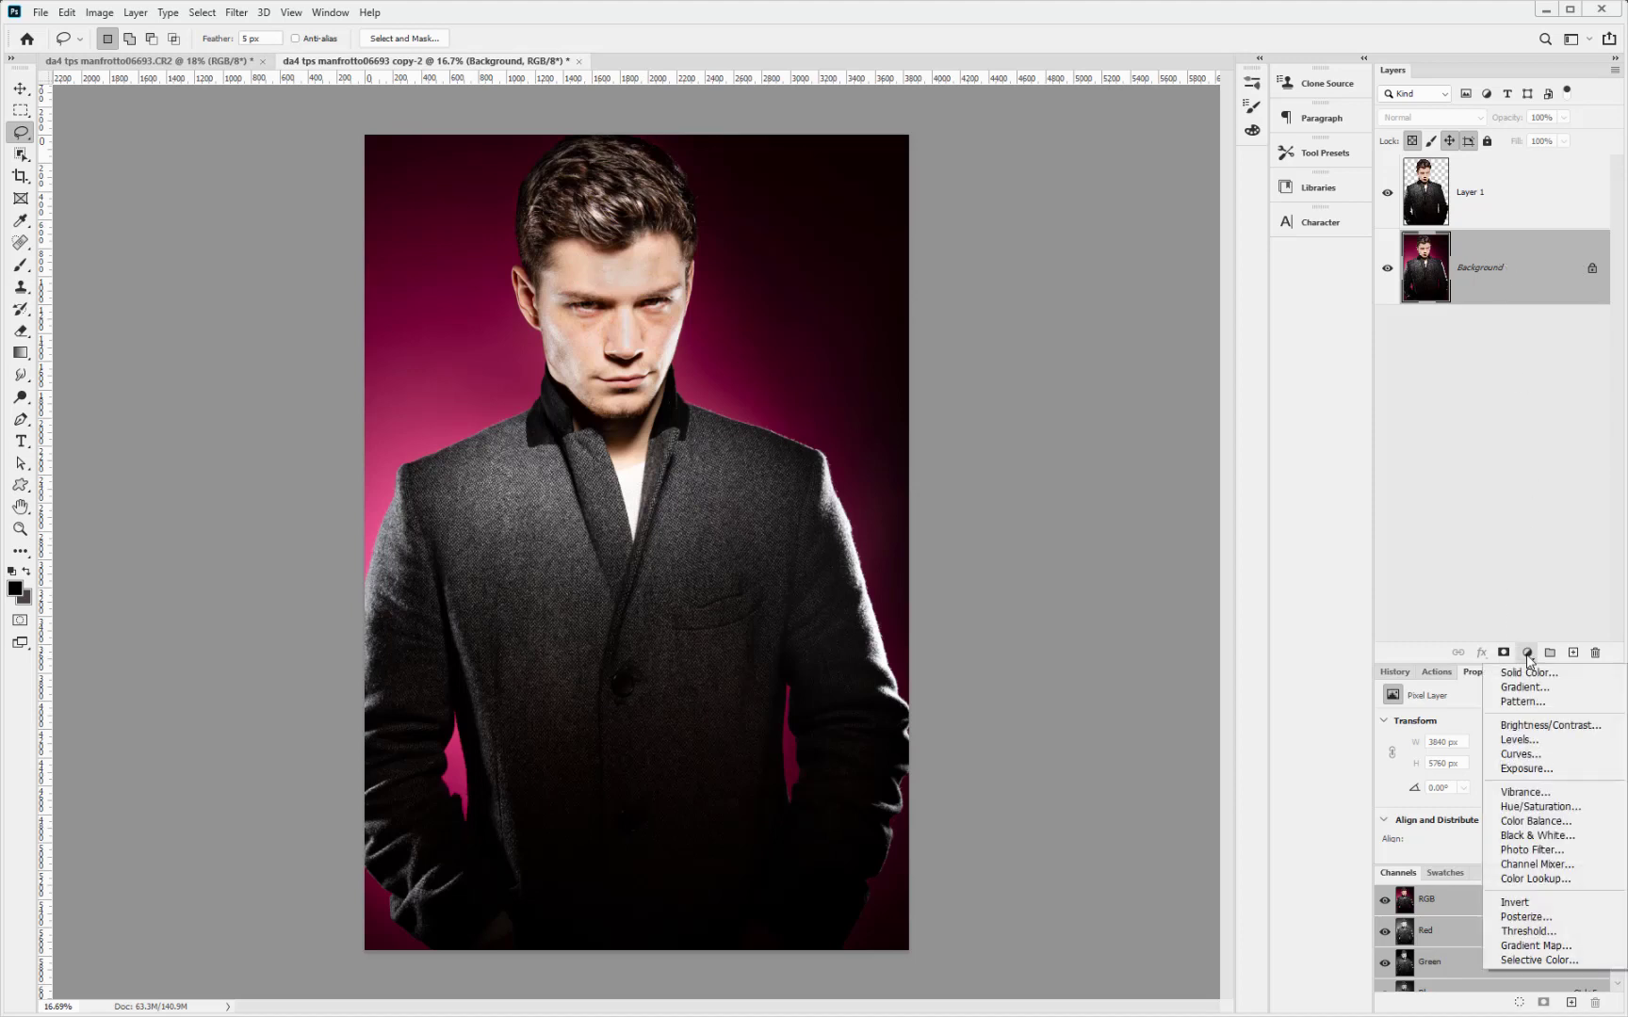
{"action": "left_click", "coordinate": [1536, 807]}
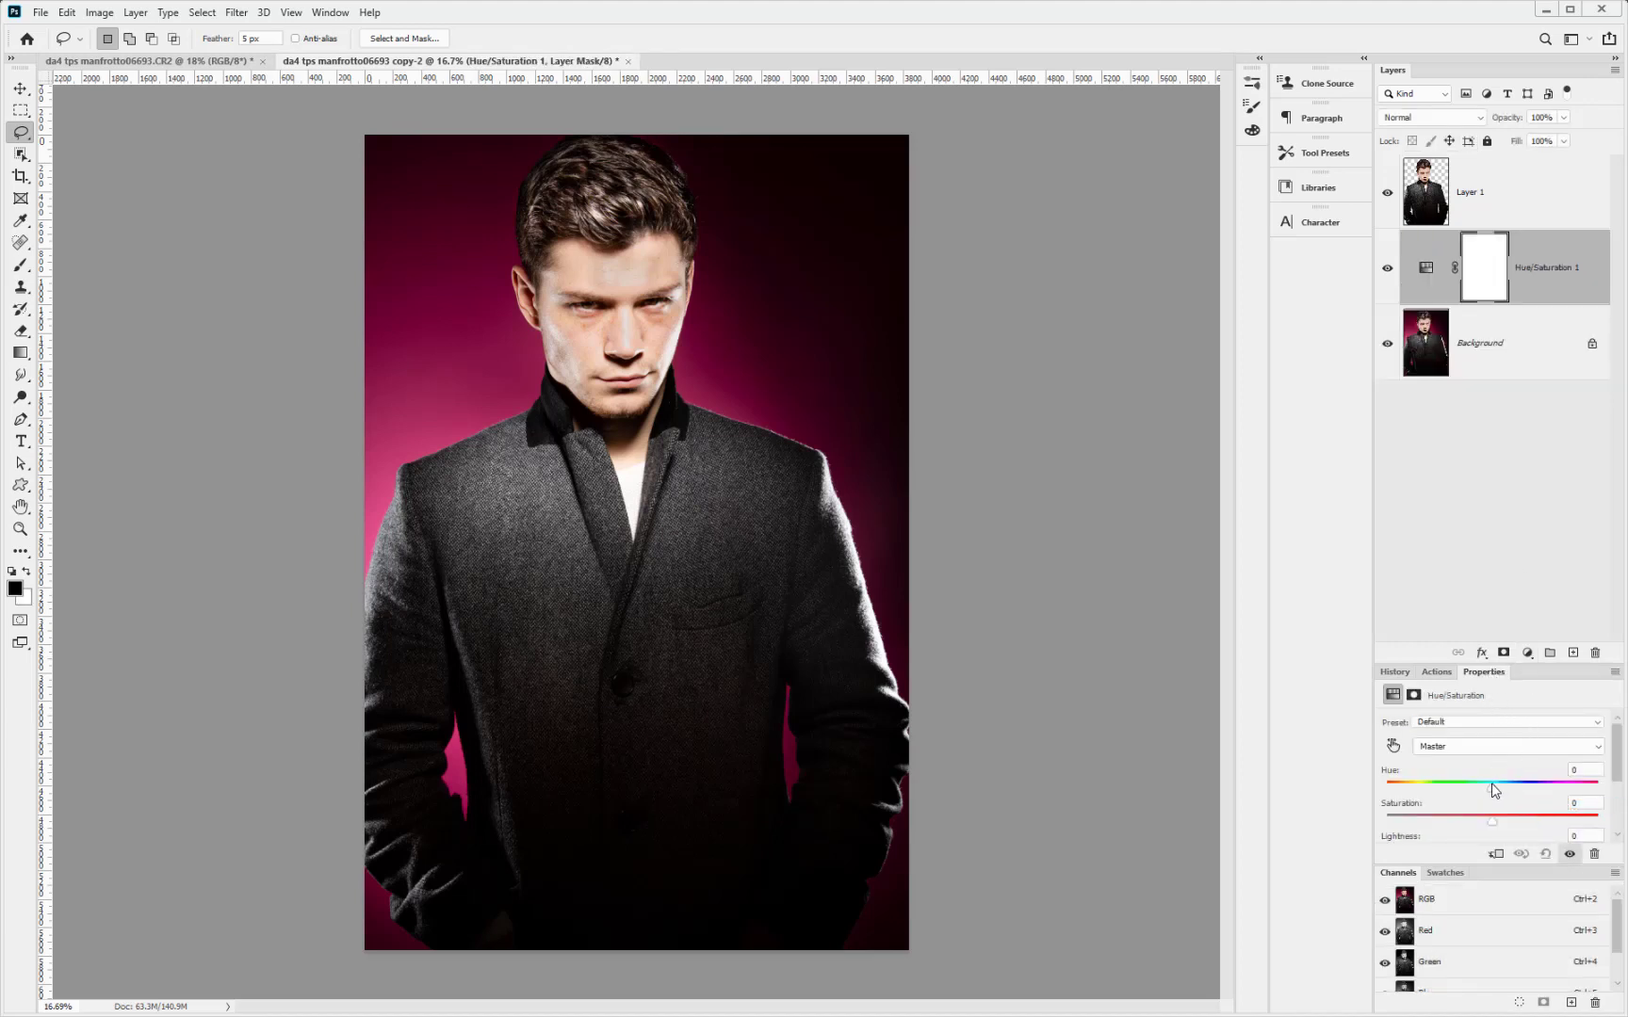
{"action": "left_click_drag", "start_coordinate": [1491, 788], "coordinate": [1420, 796]}
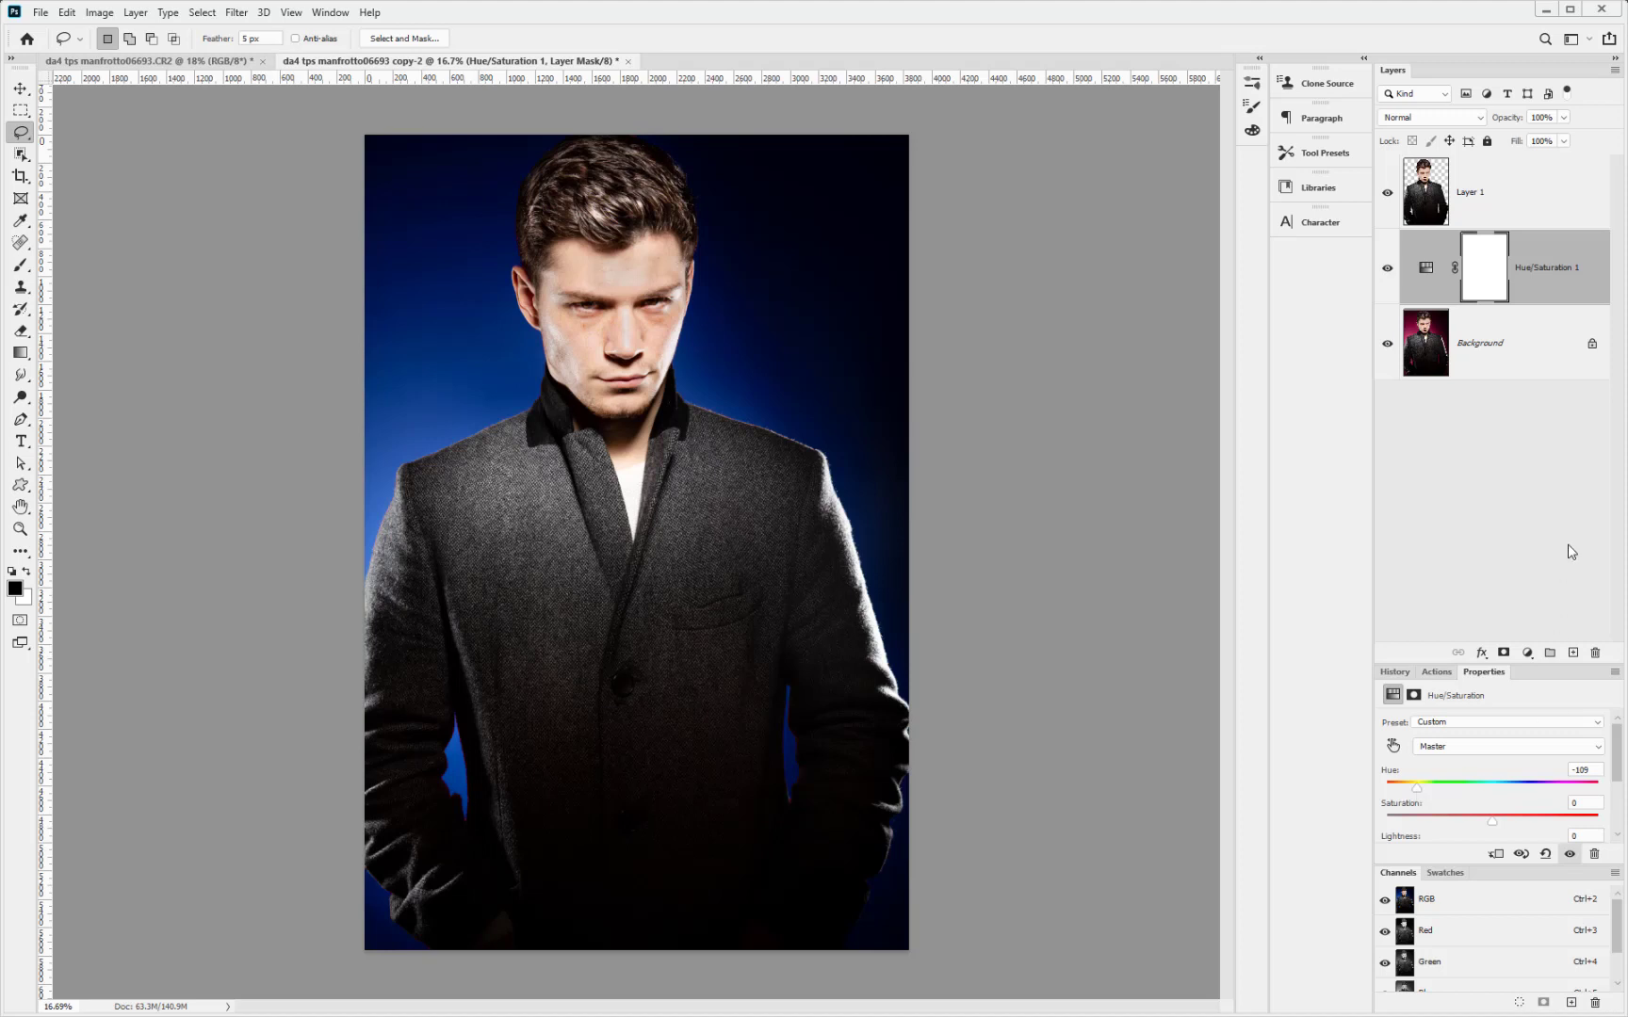
- Add a Black & White adjustment above the cut-out layer and float its properties so every color slider is accessible
{"action": "left_click", "coordinate": [1534, 183]}
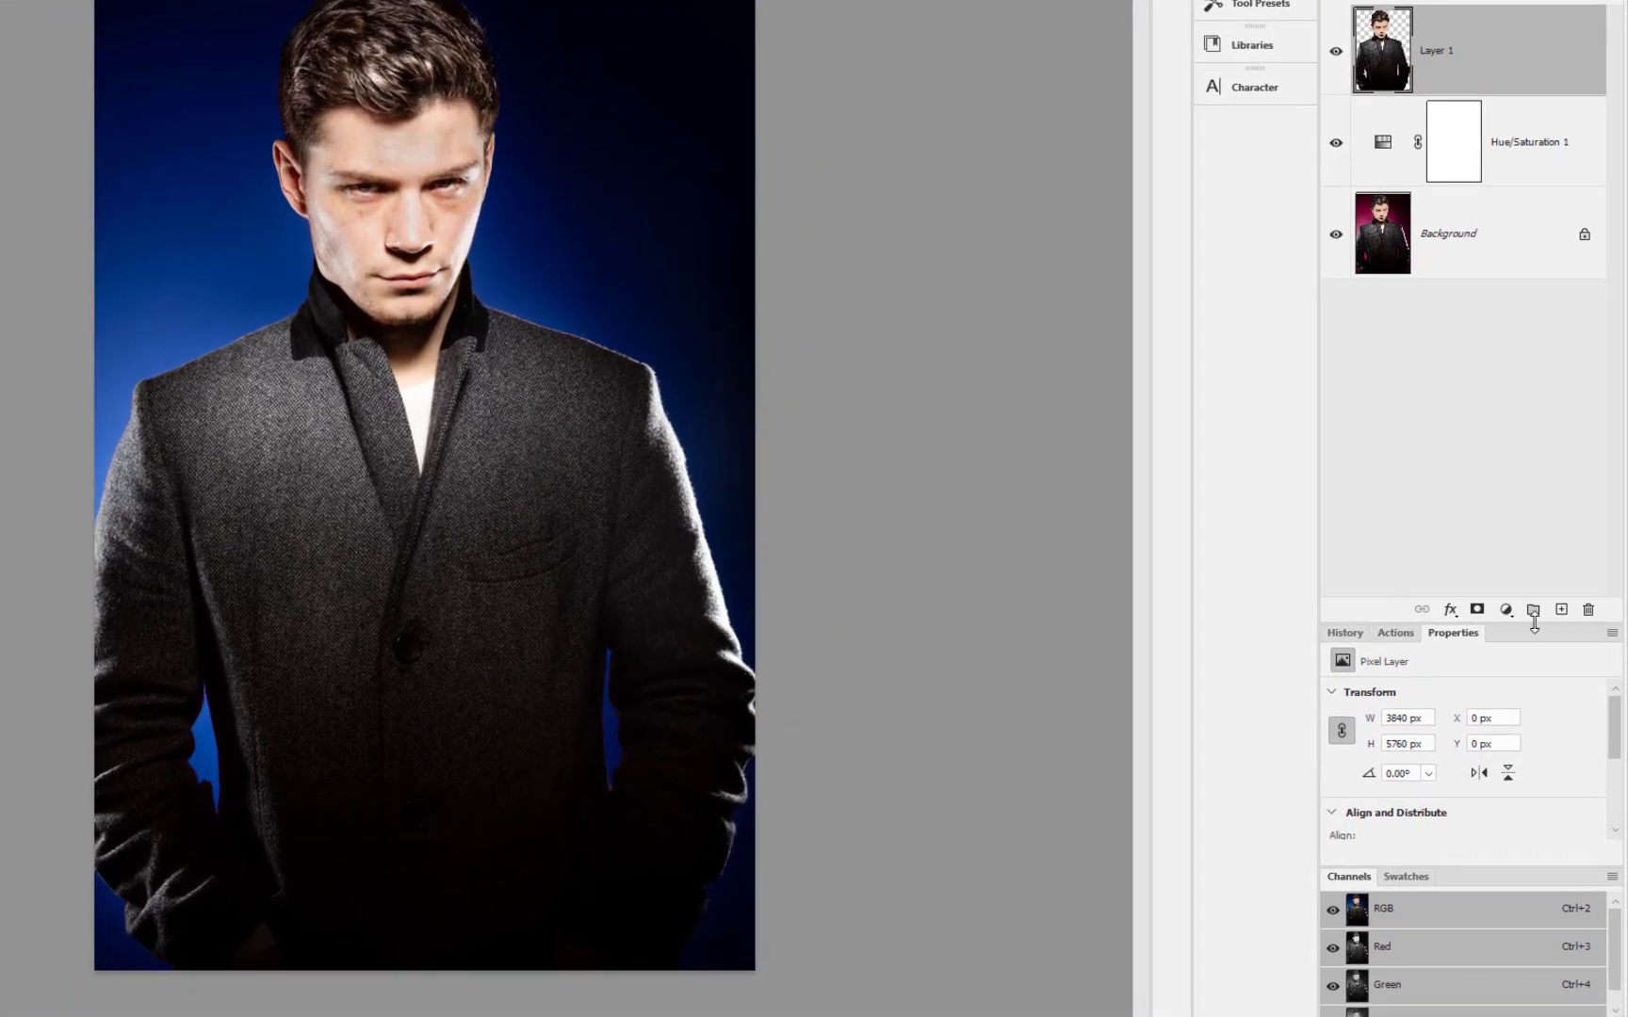
{"action": "left_click", "coordinate": [1505, 611]}
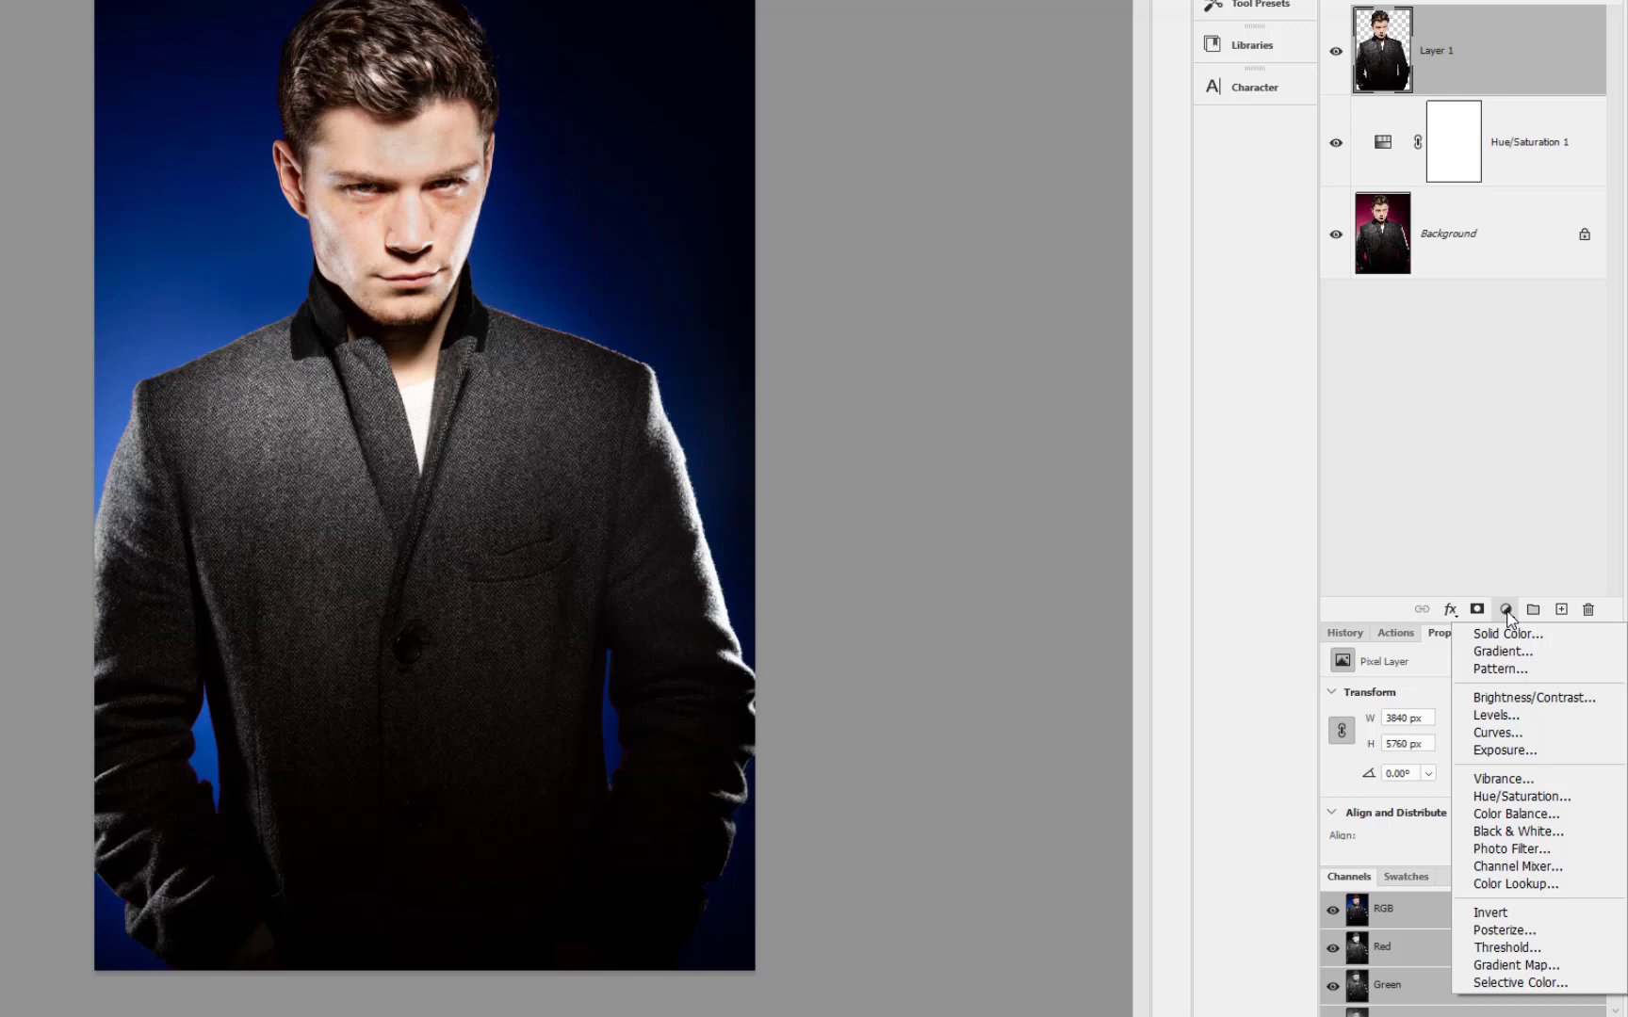
{"action": "left_click", "coordinate": [1492, 833]}
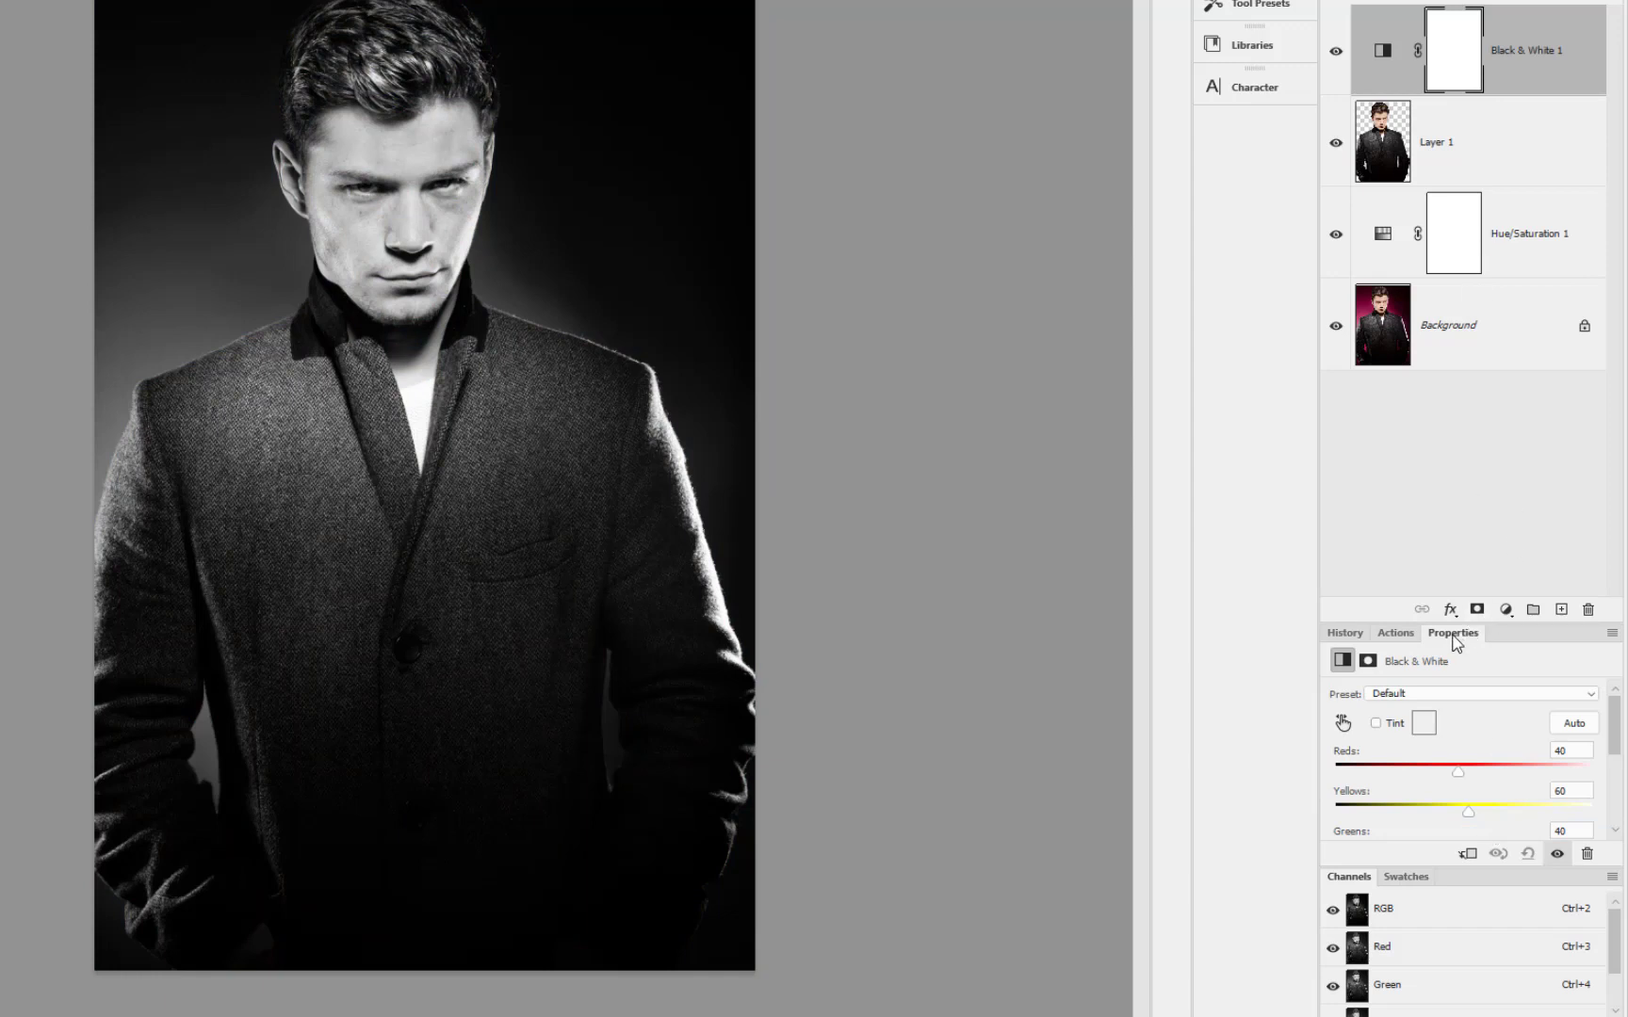
{"action": "left_click_drag", "start_coordinate": [1455, 633], "coordinate": [779, 37]}
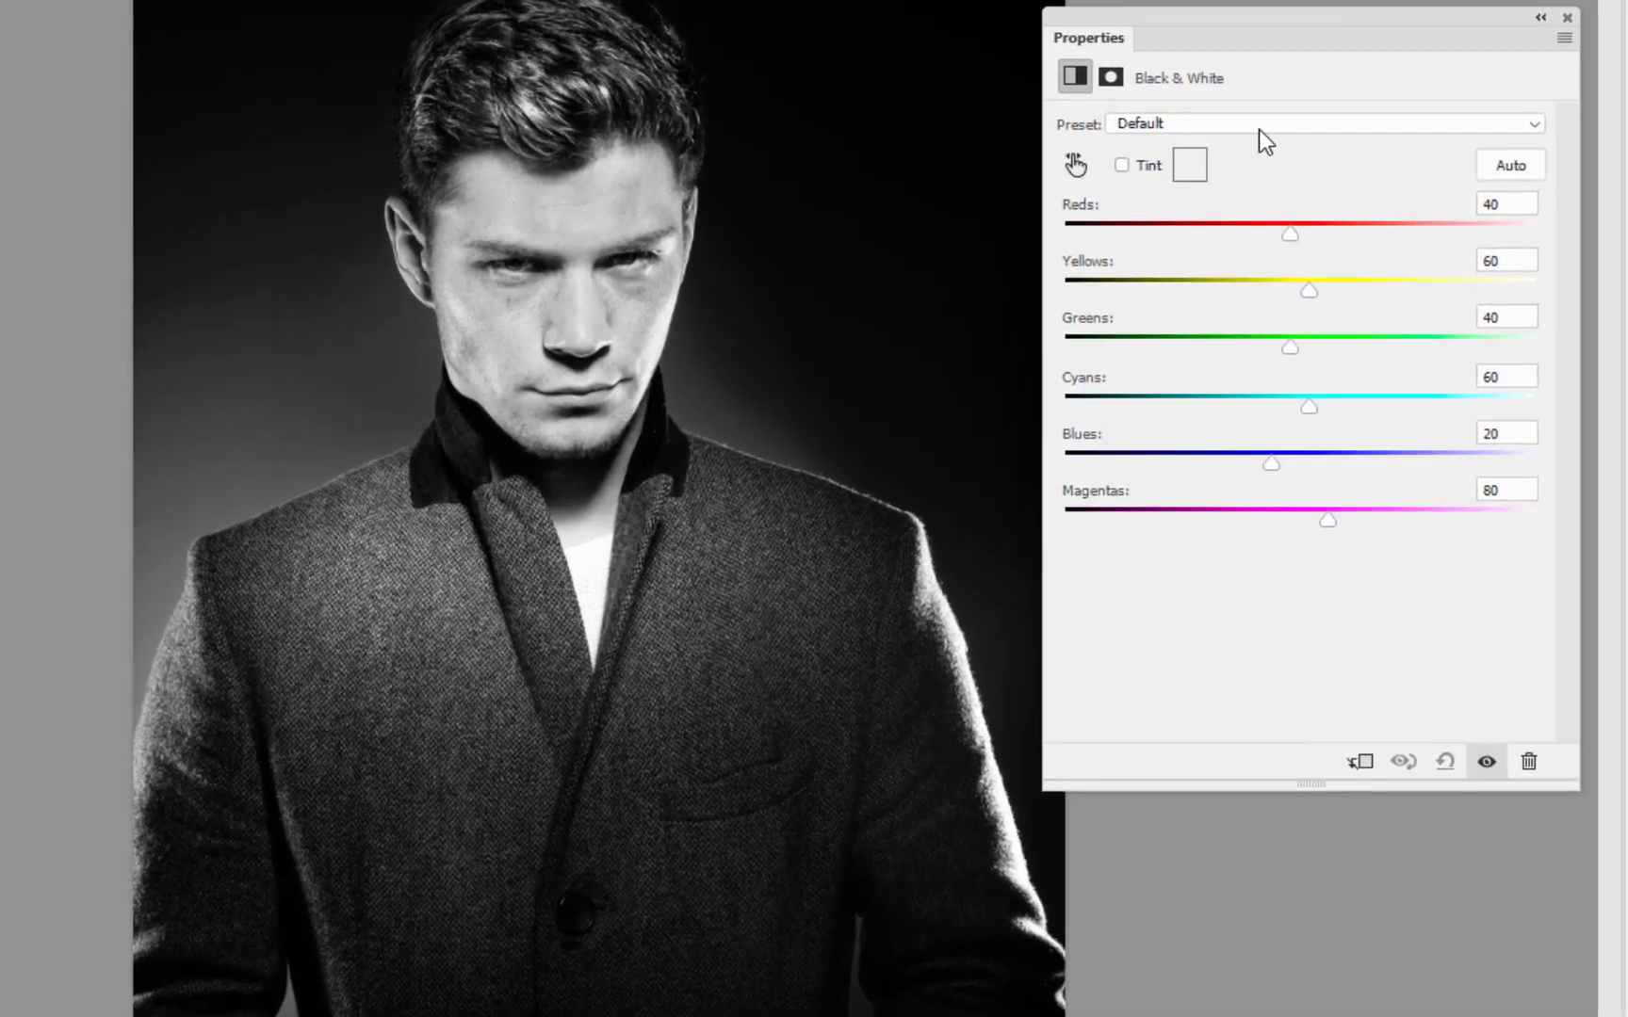
- Compare the Black & White adjustment's presets on the portrait, from Darker through Maximum Black, and settle on Maximum White
{"action": "left_click", "coordinate": [865, 88]}
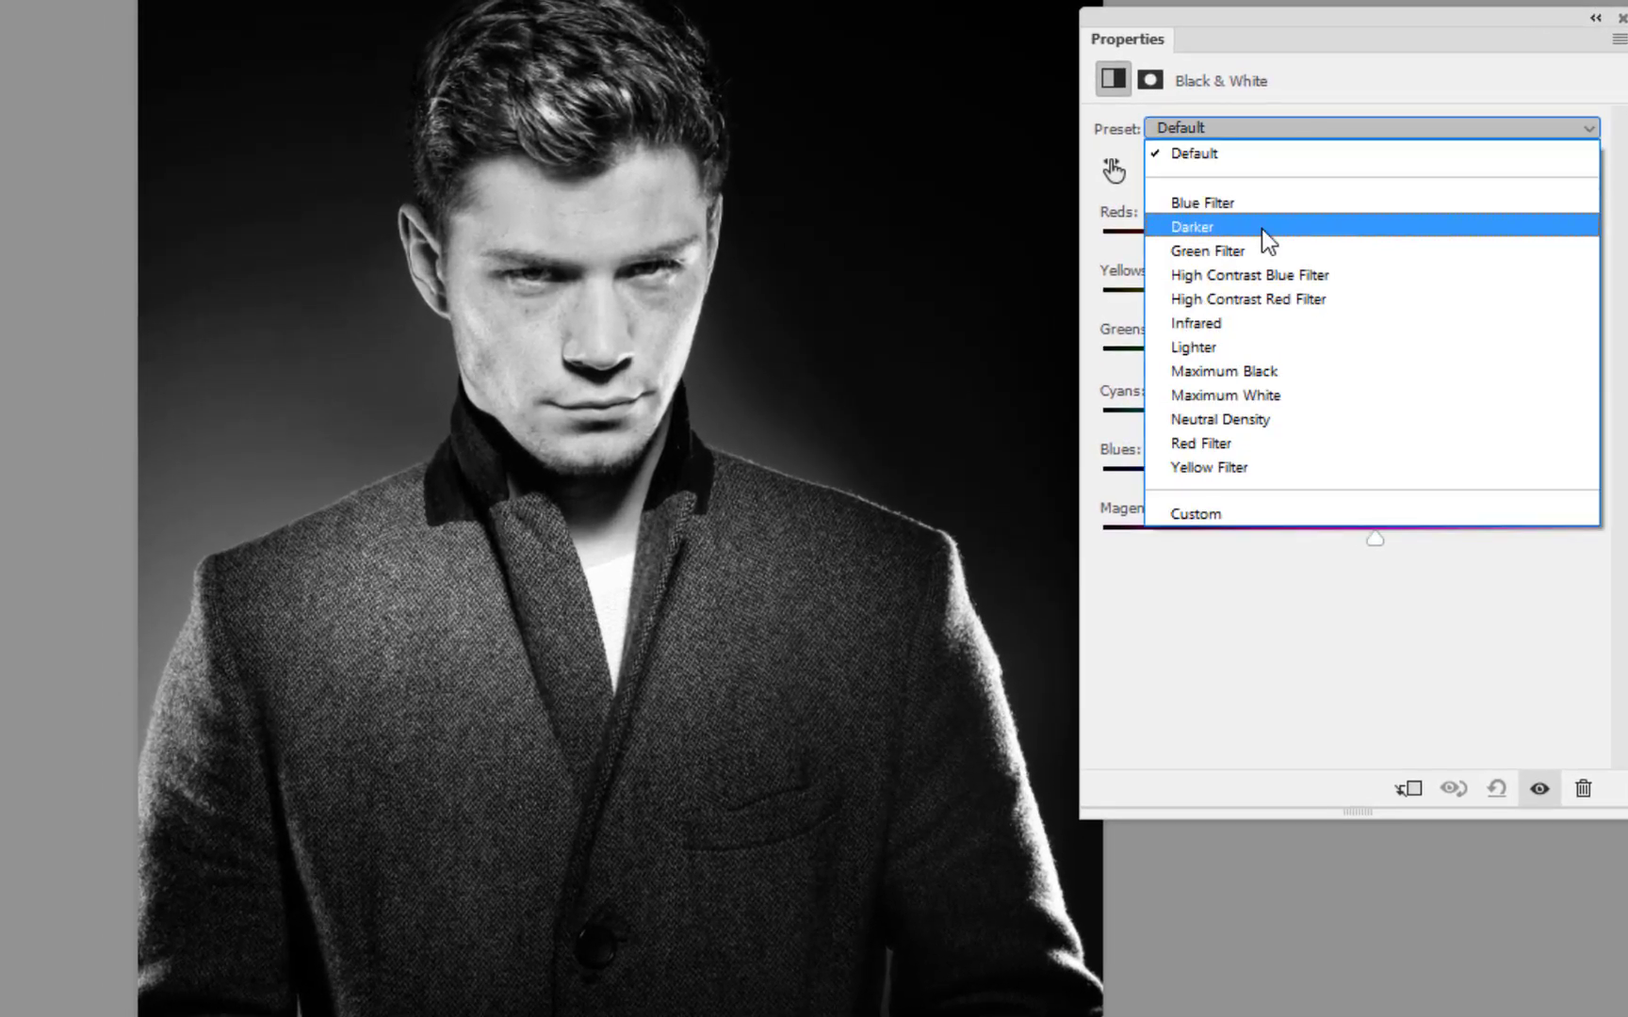
{"action": "left_click", "coordinate": [1262, 230]}
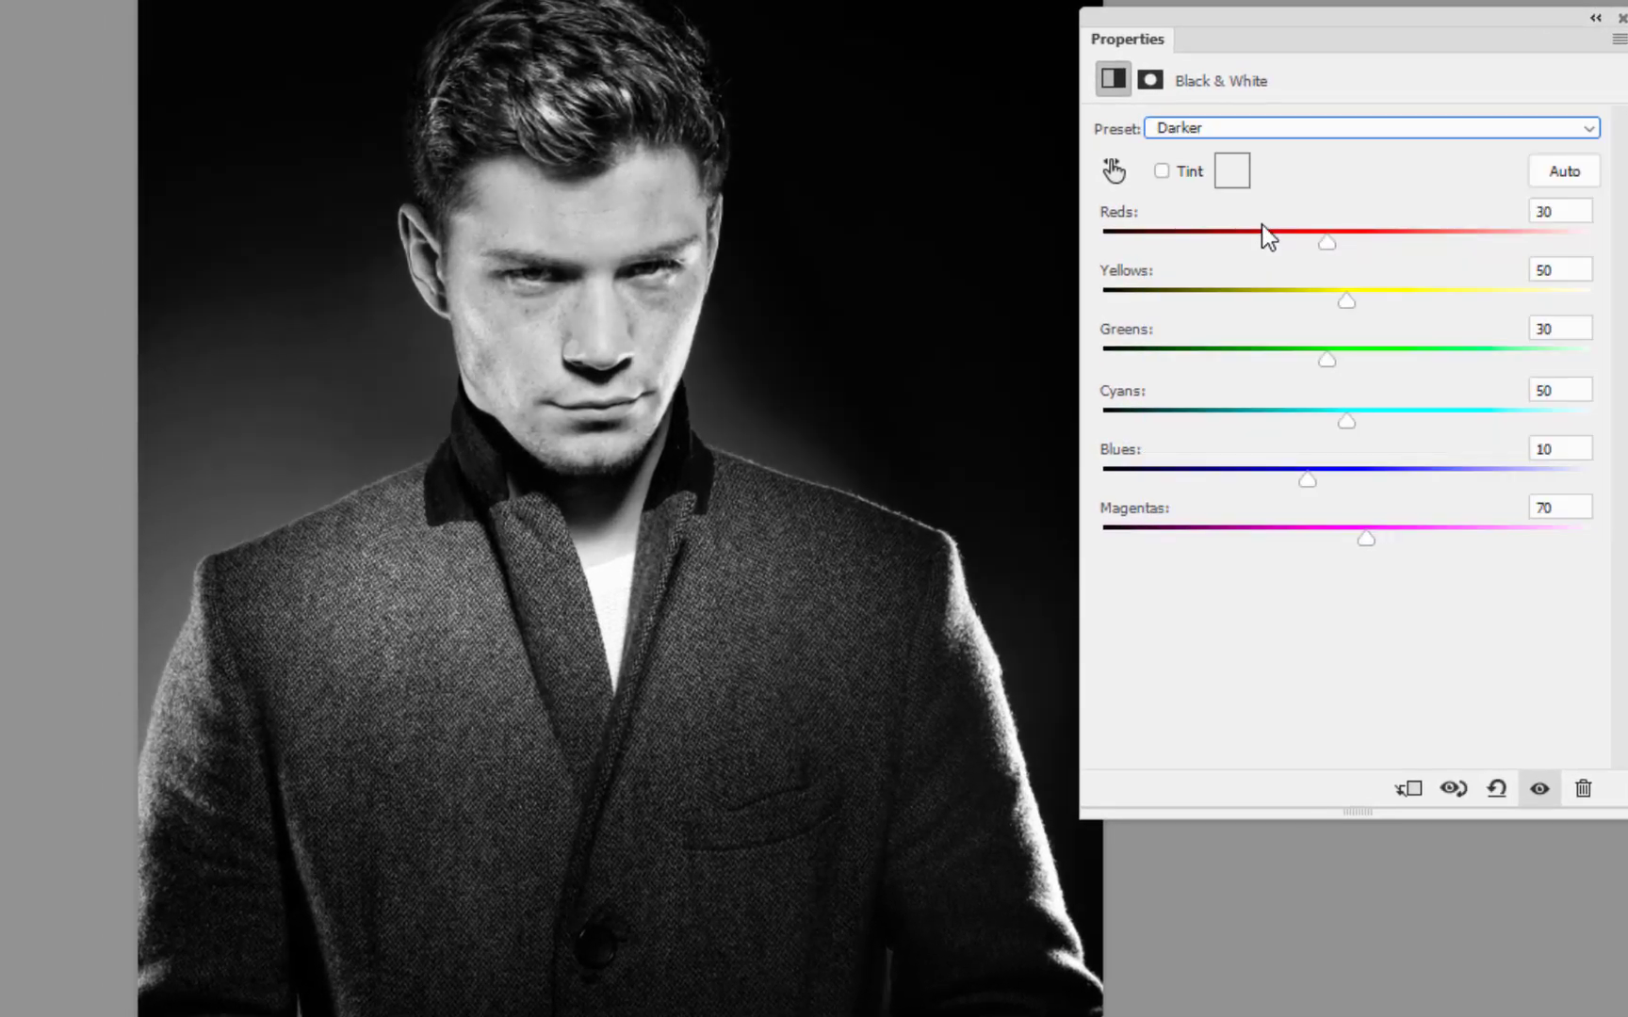
{"action": "scroll", "coordinate": [1268, 123], "scroll_direction": "down", "scroll_amount": 3}
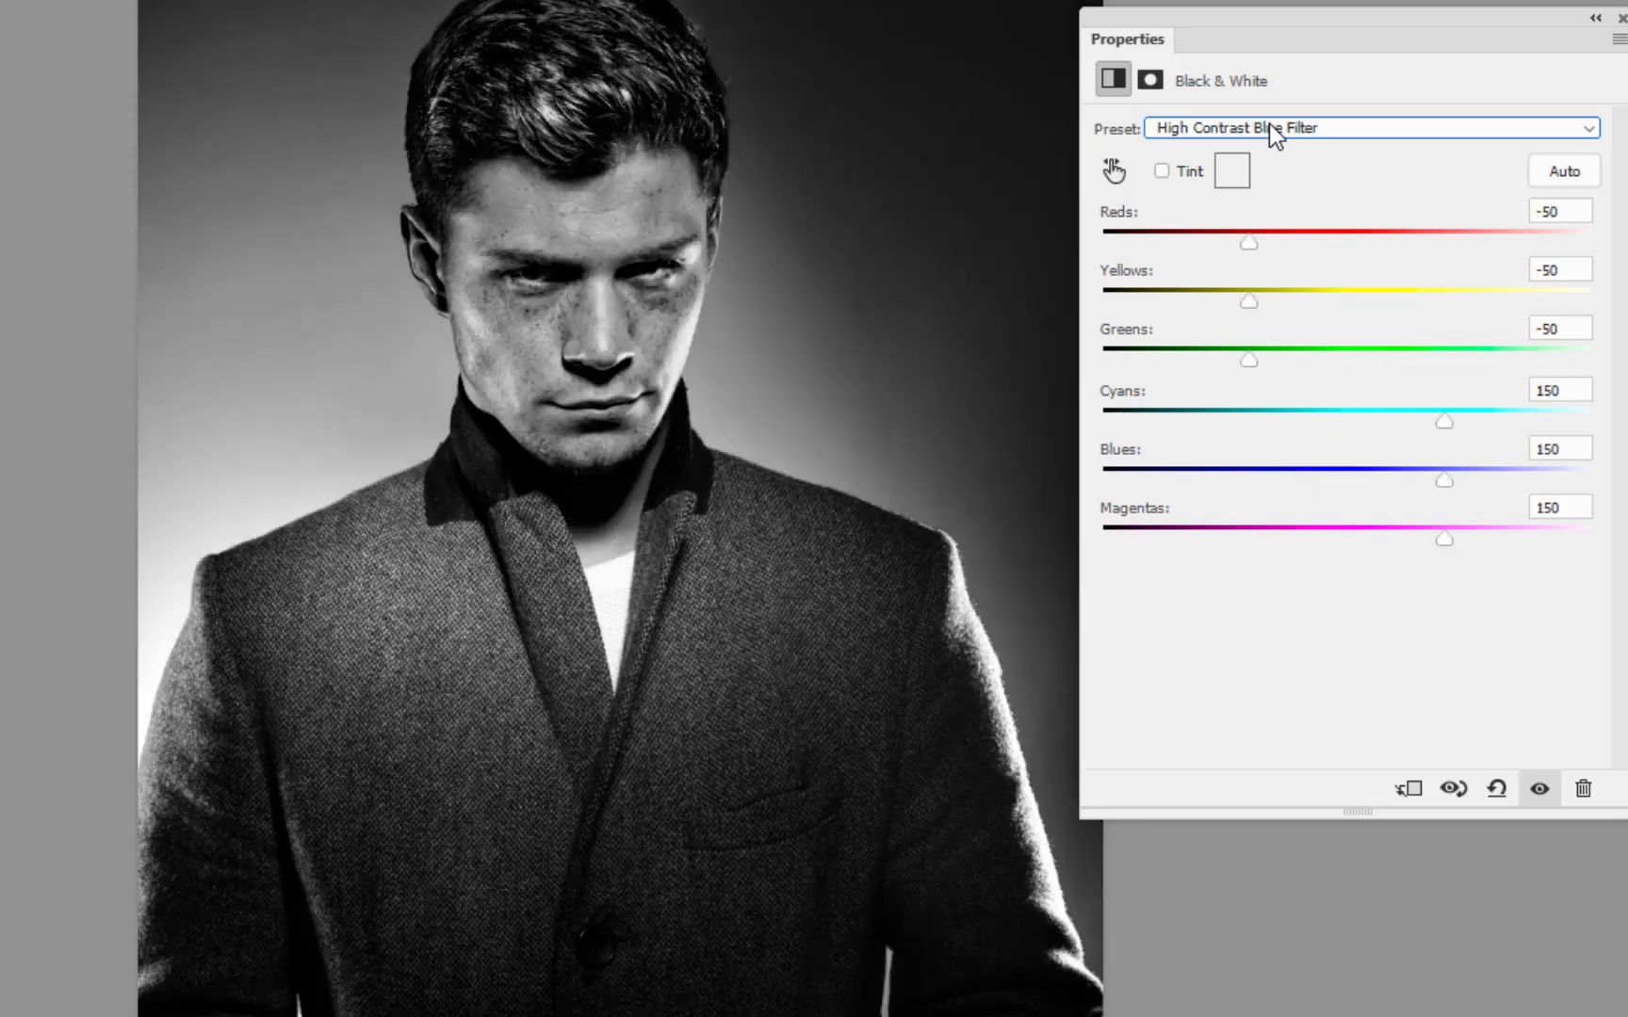
{"action": "scroll", "coordinate": [1269, 124], "scroll_direction": "down", "scroll_amount": 3}
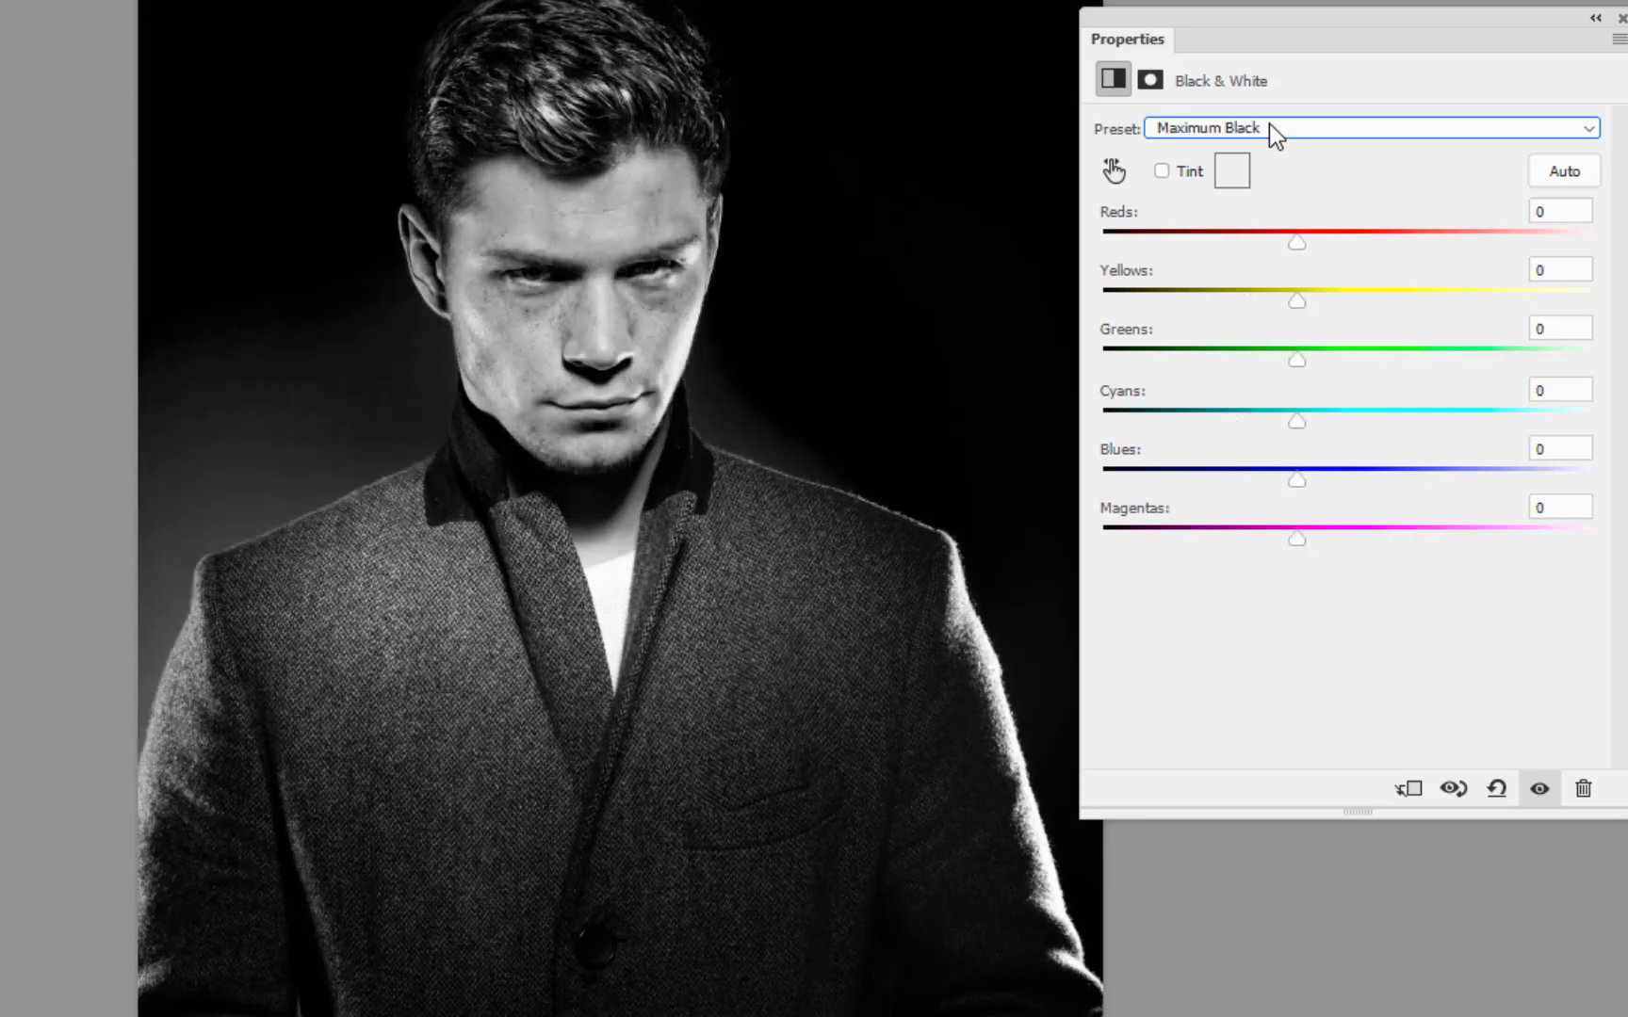
{"action": "scroll", "coordinate": [1269, 123], "scroll_direction": "down", "scroll_amount": 1}
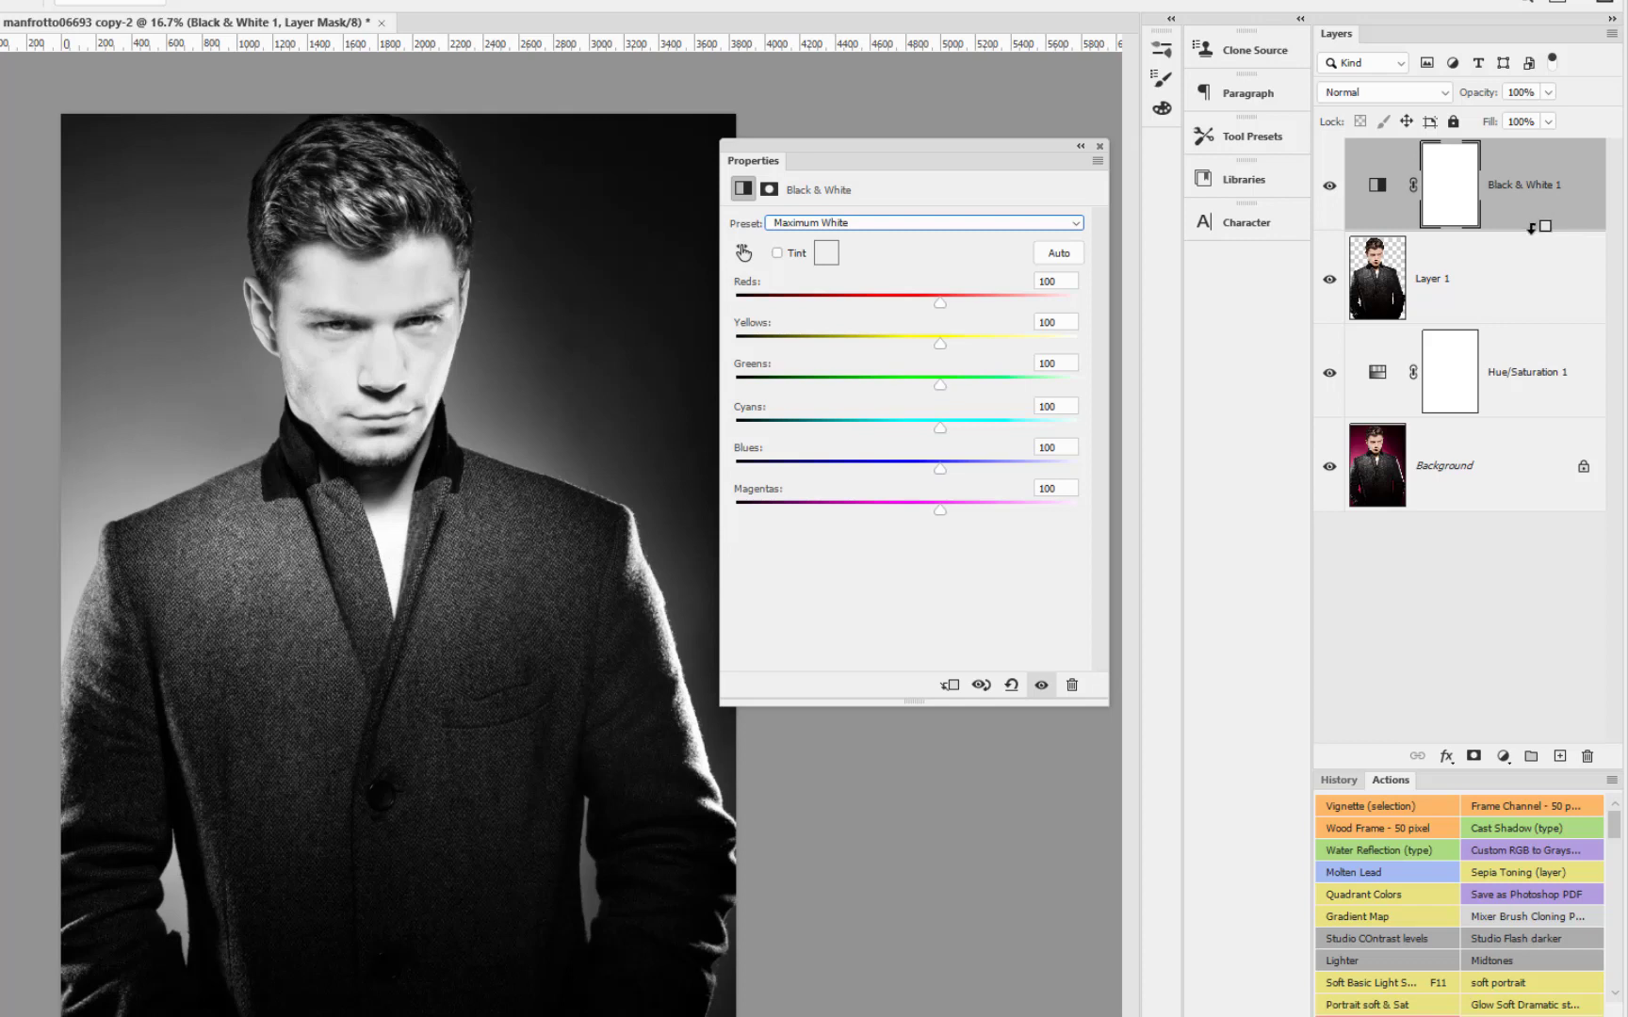
- Clip the Black & White adjustment to the cut-out layer, and check the effect by switching that layer off and on
{"action": "left_click", "coordinate": [1531, 226], "text": "alt"}
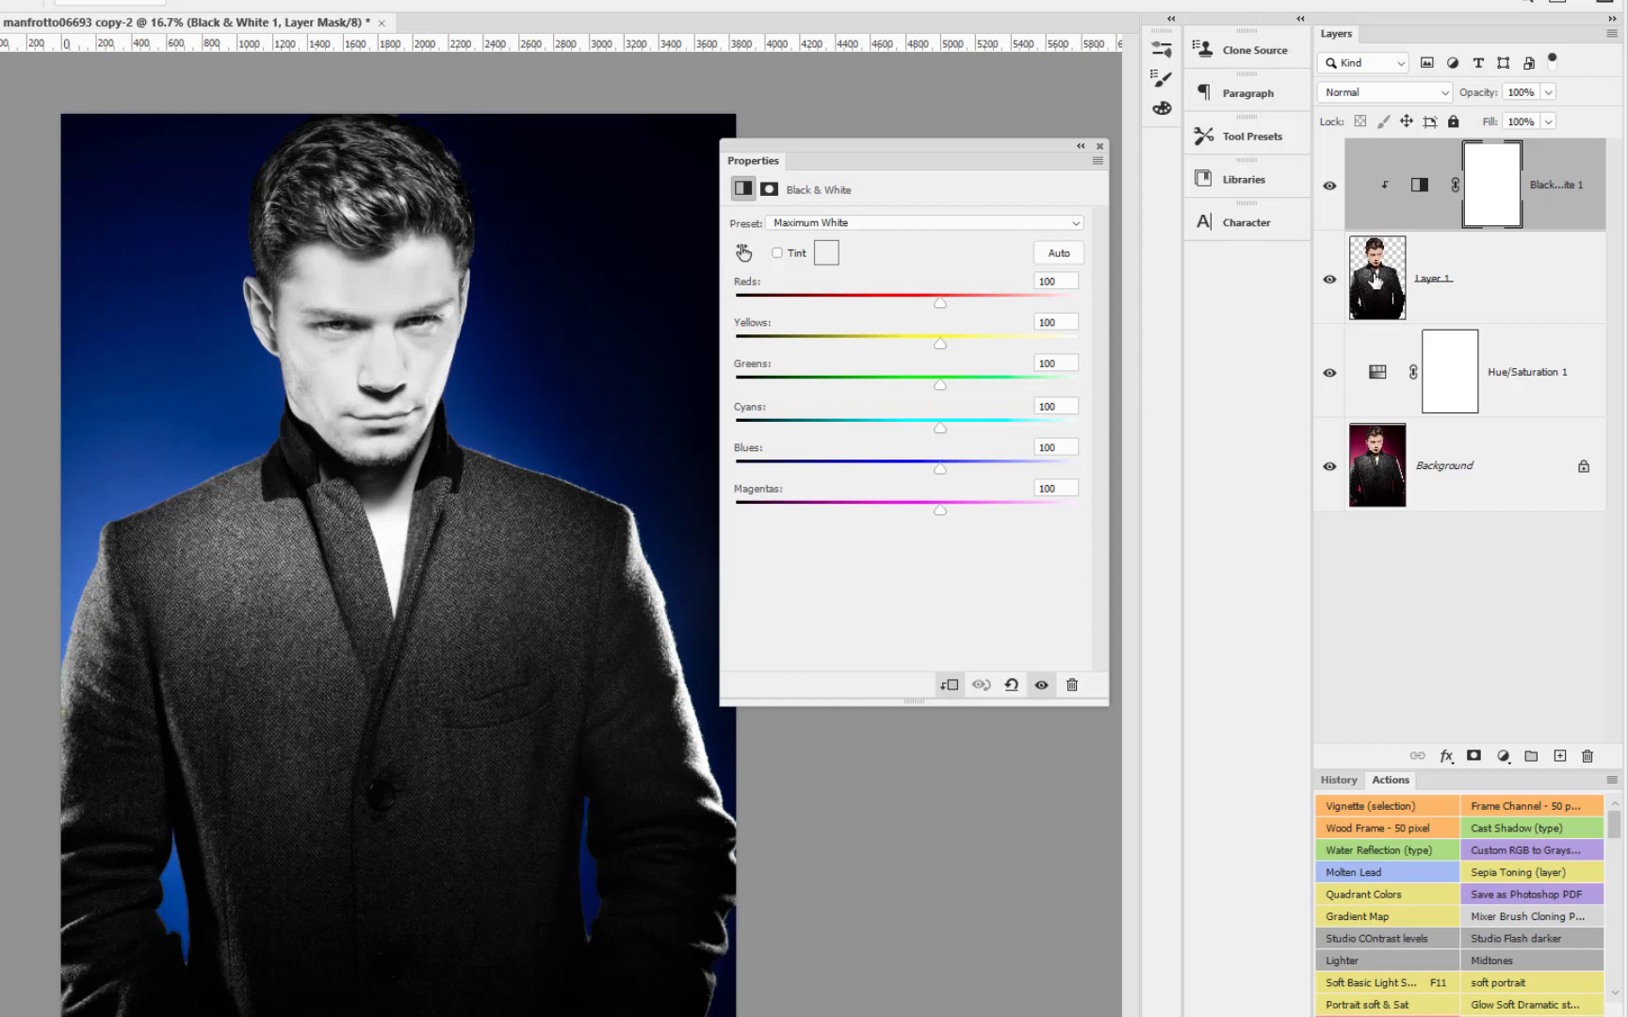
{"action": "left_click", "coordinate": [1329, 285]}
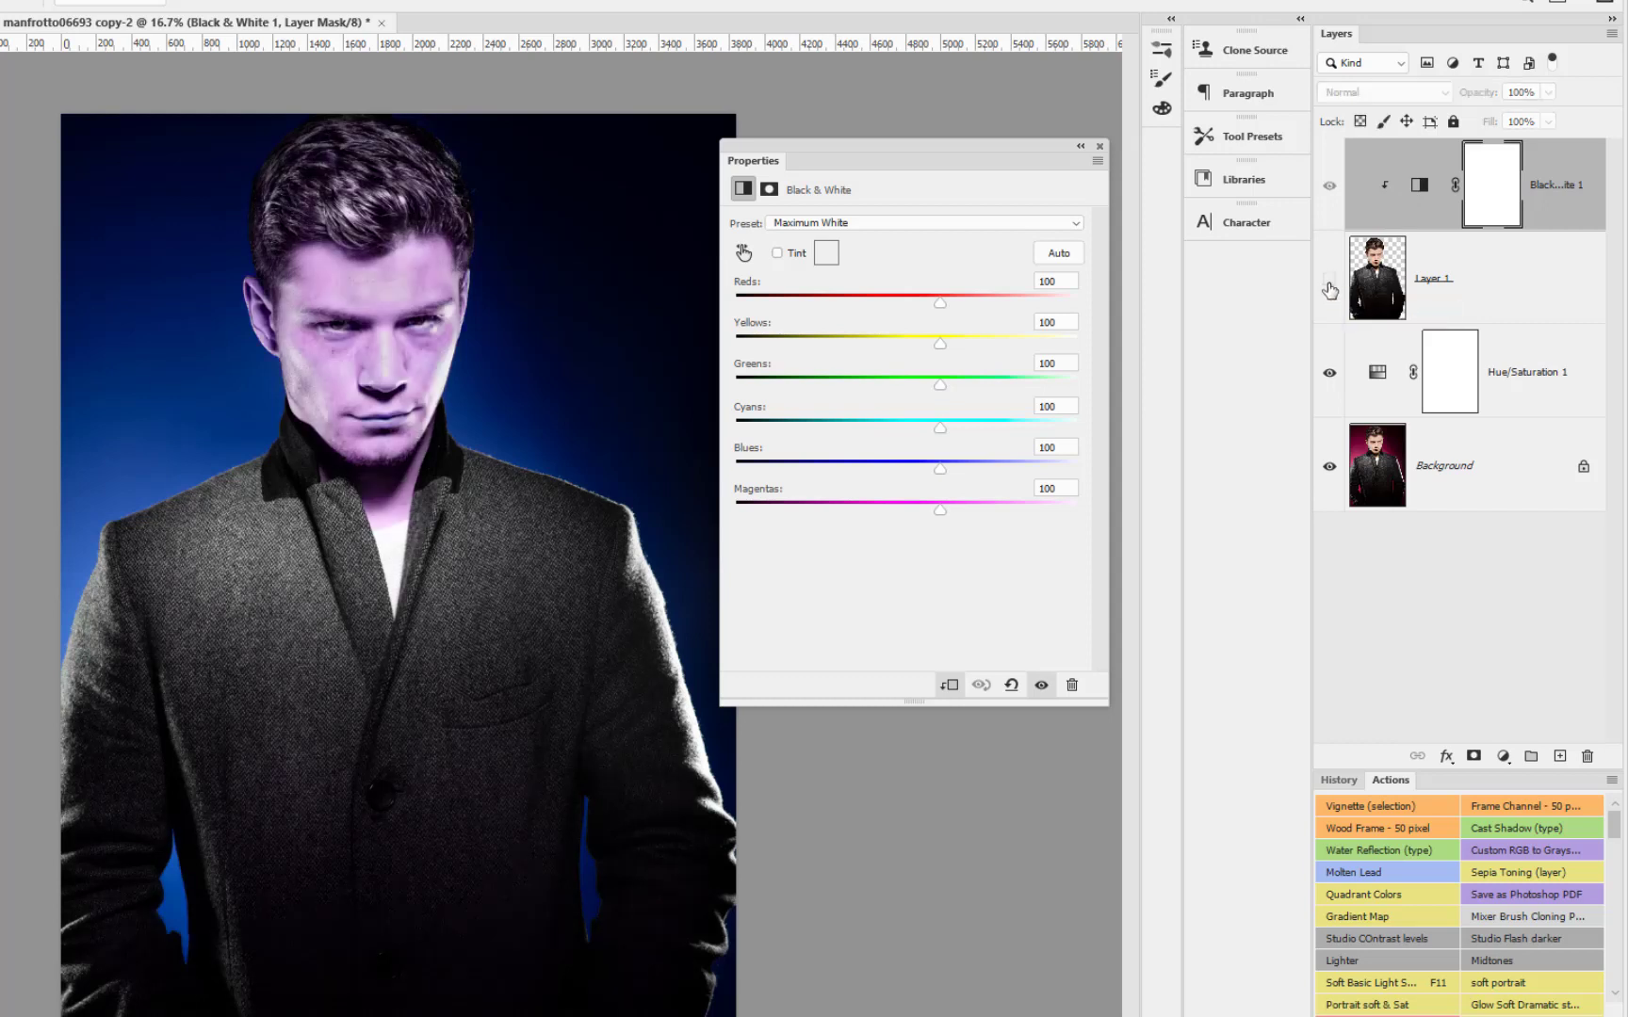
{"action": "left_click", "coordinate": [1329, 283]}
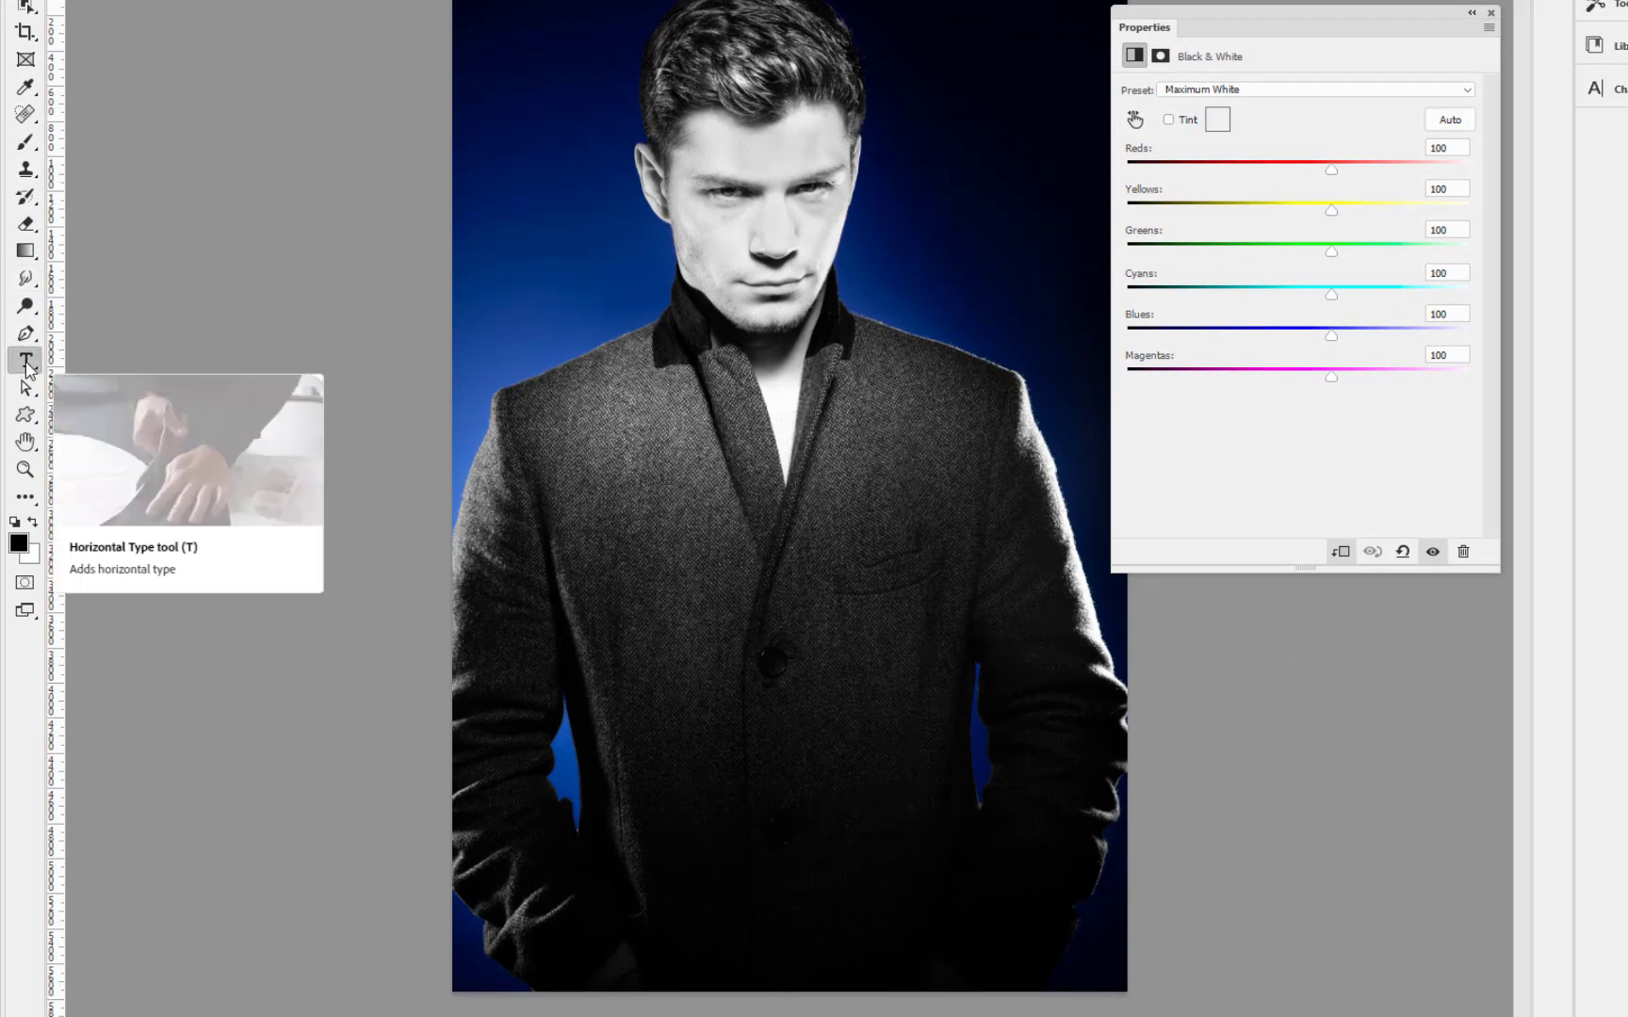
- Add a horizontal text box about 4013 × 1808 px across the lower part of the jacket, reading "IN2"
{"action": "left_click", "coordinate": [26, 360]}
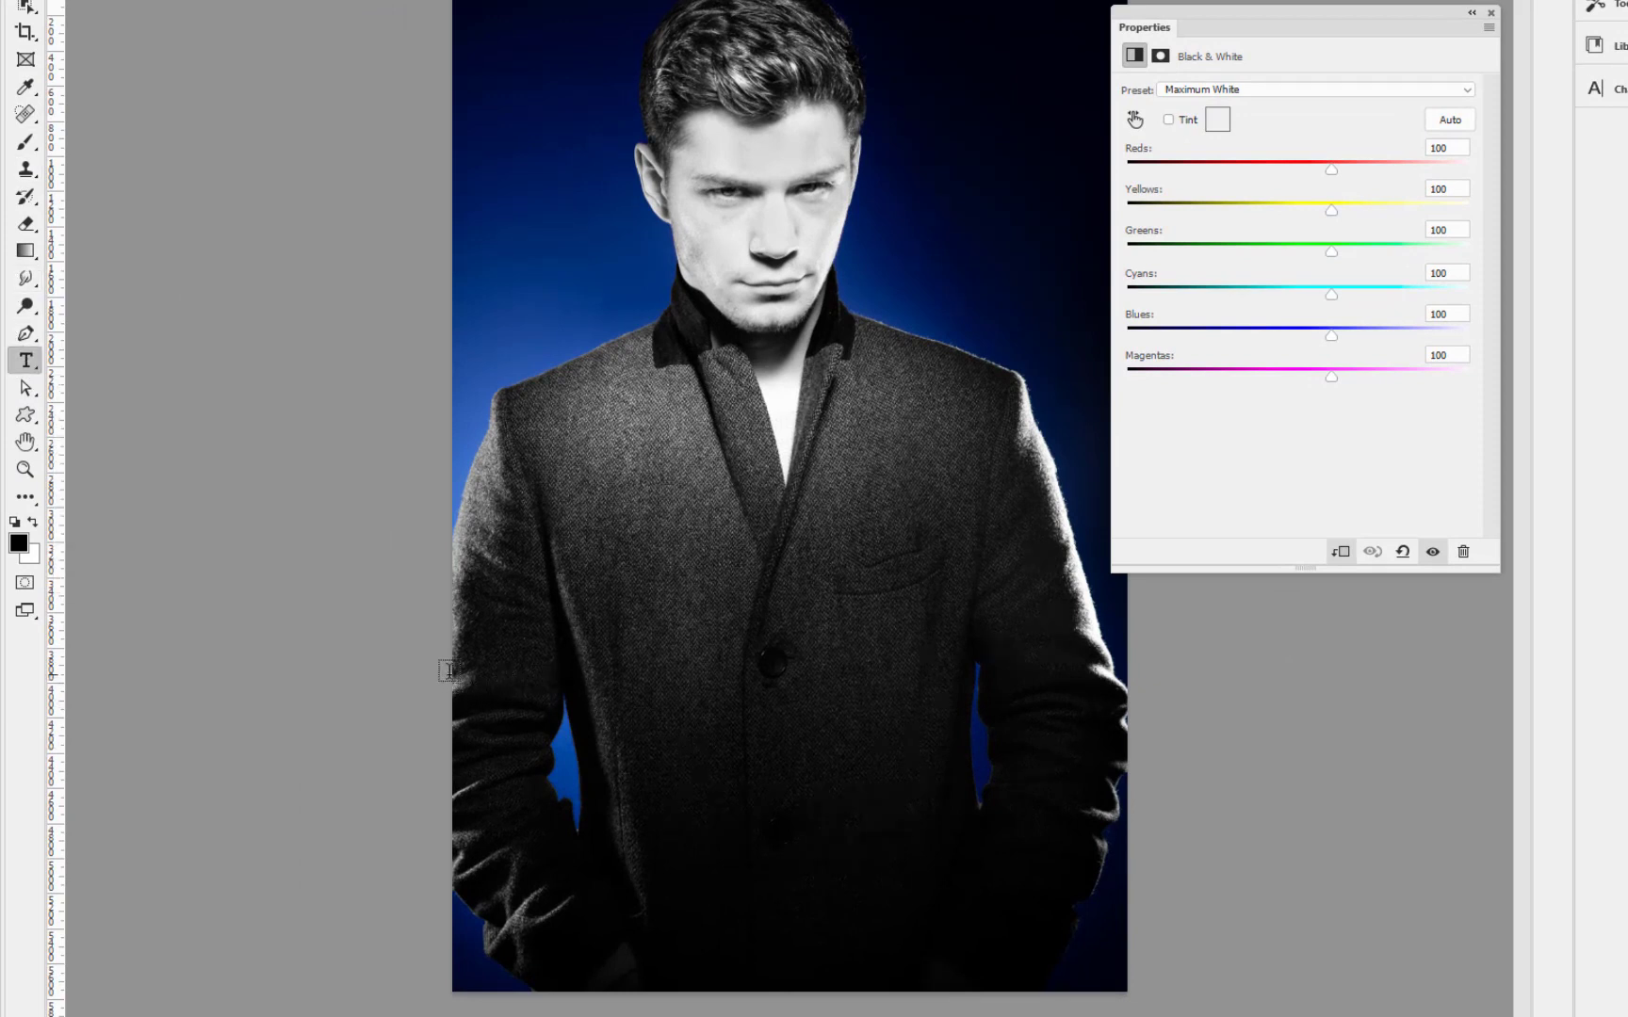
{"action": "left_click_drag", "start_coordinate": [449, 674], "coordinate": [1154, 994]}
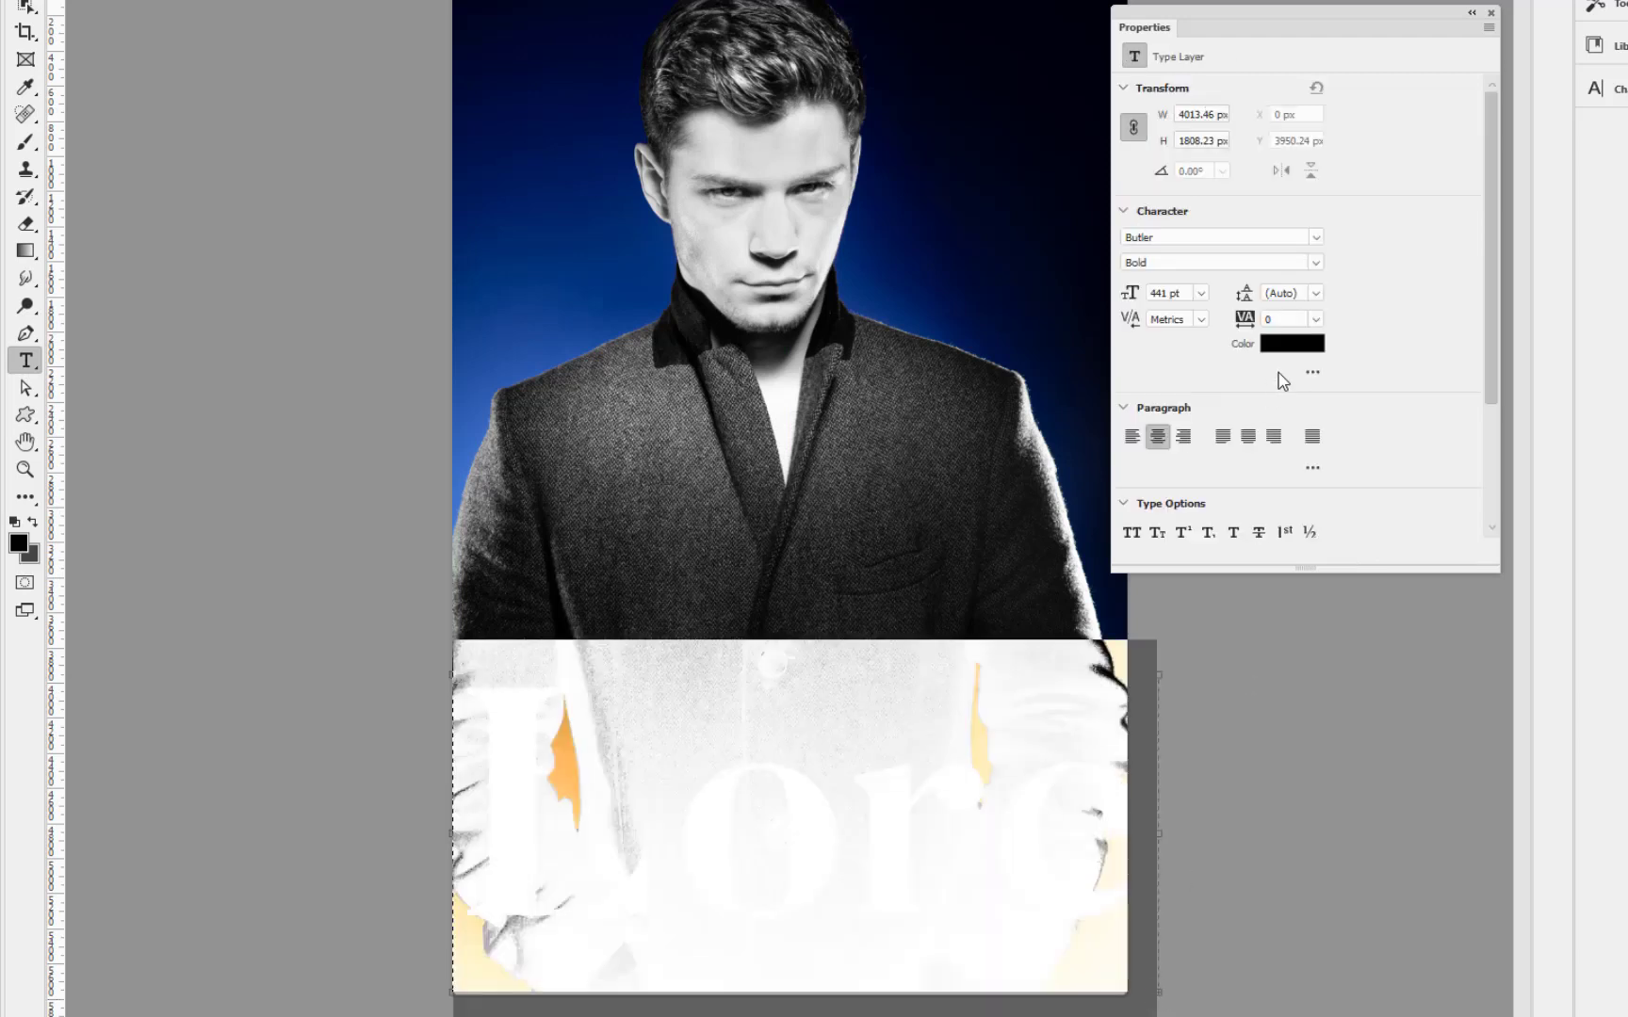
{"action": "type", "text": "IN"}
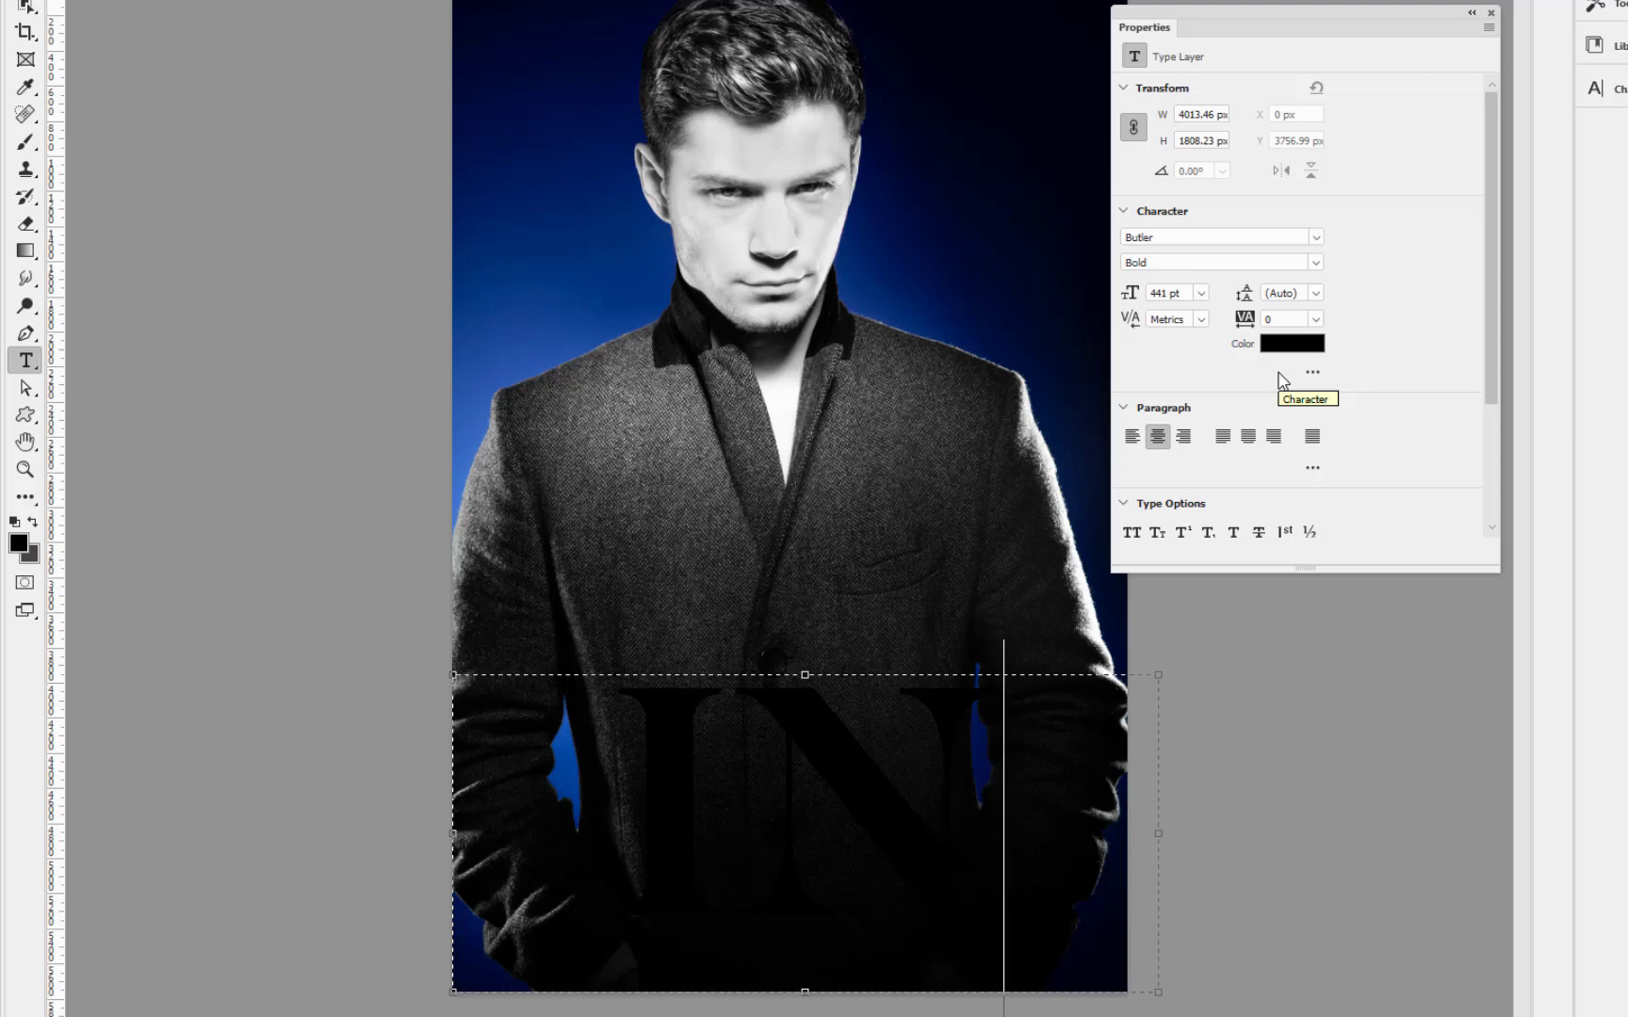
{"action": "type", "text": "S"}
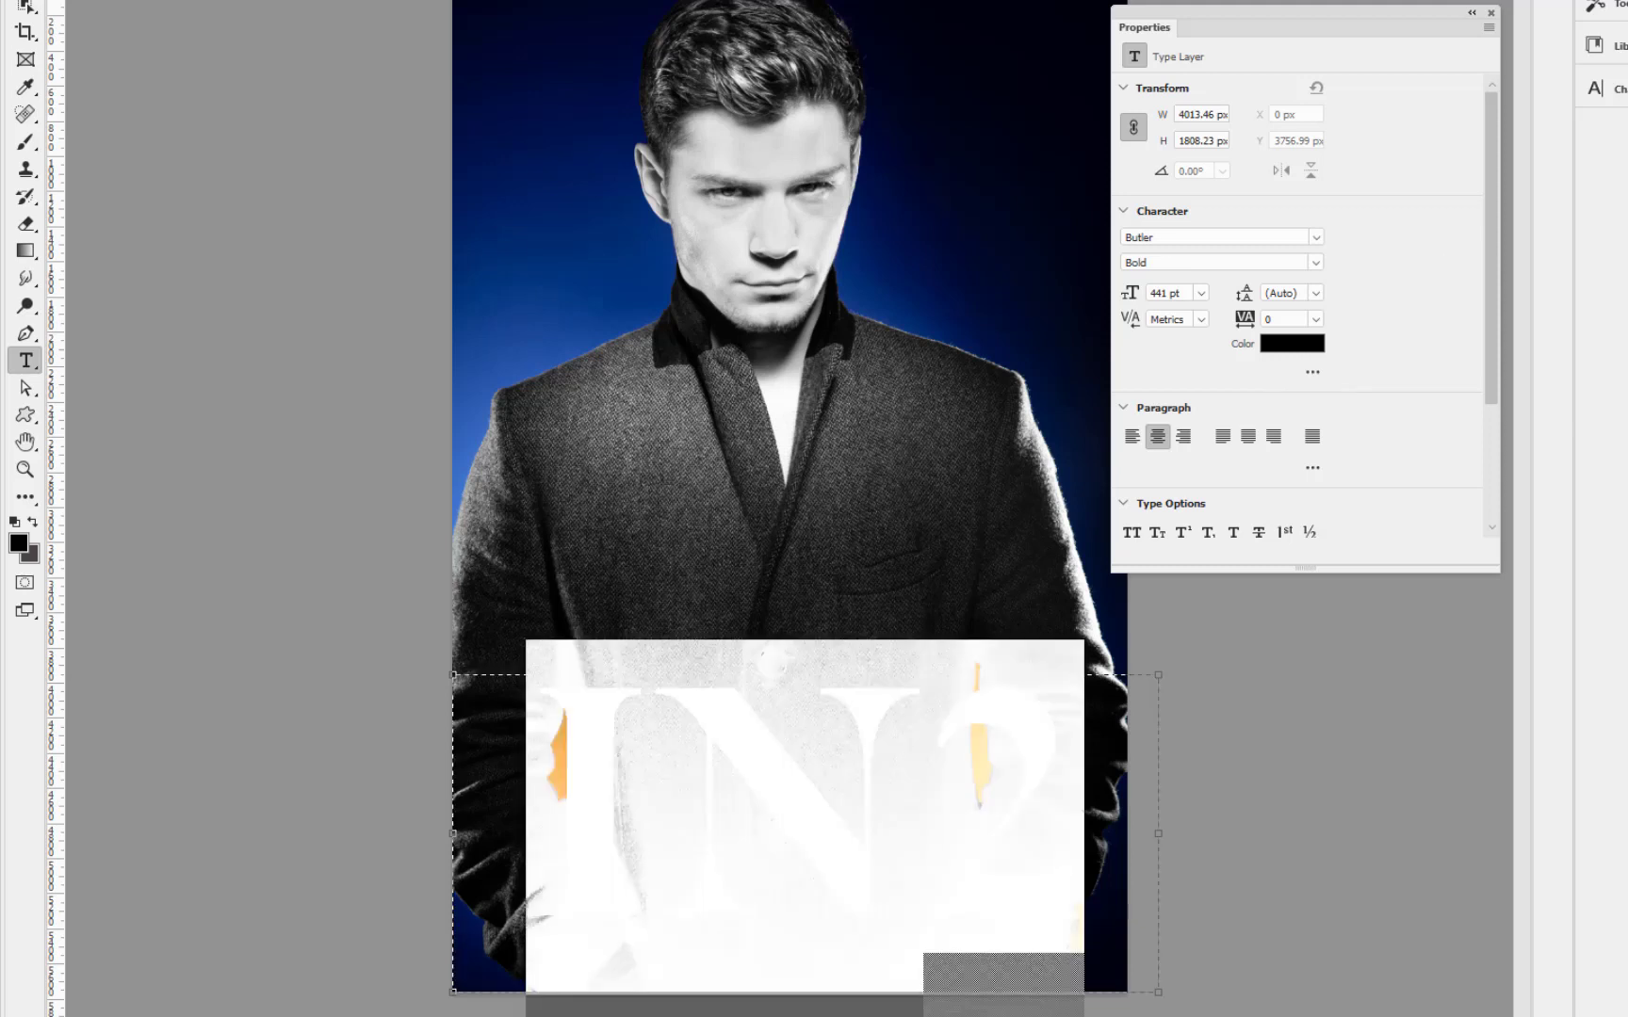
- Color the IN2 text yellow (#eac413) and move it down to the bottom edge of the picture
{"action": "left_click", "coordinate": [1291, 343]}
{"action": "left_click", "coordinate": [589, 311]}
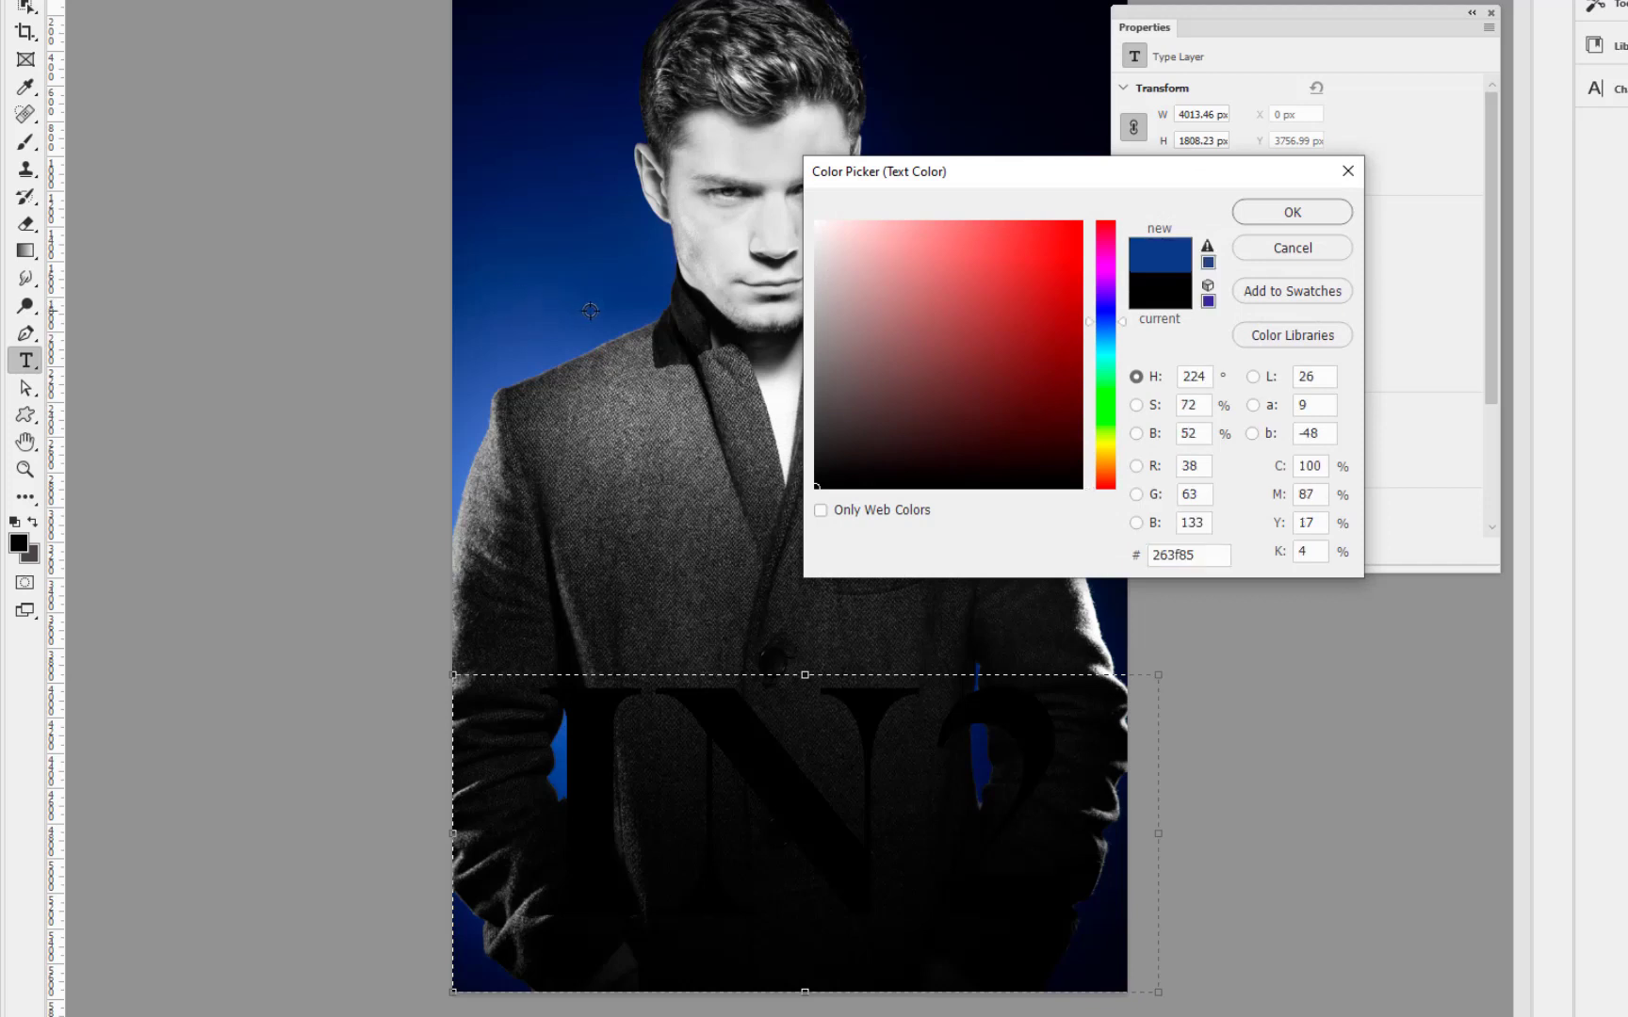
{"action": "left_click", "coordinate": [1007, 346]}
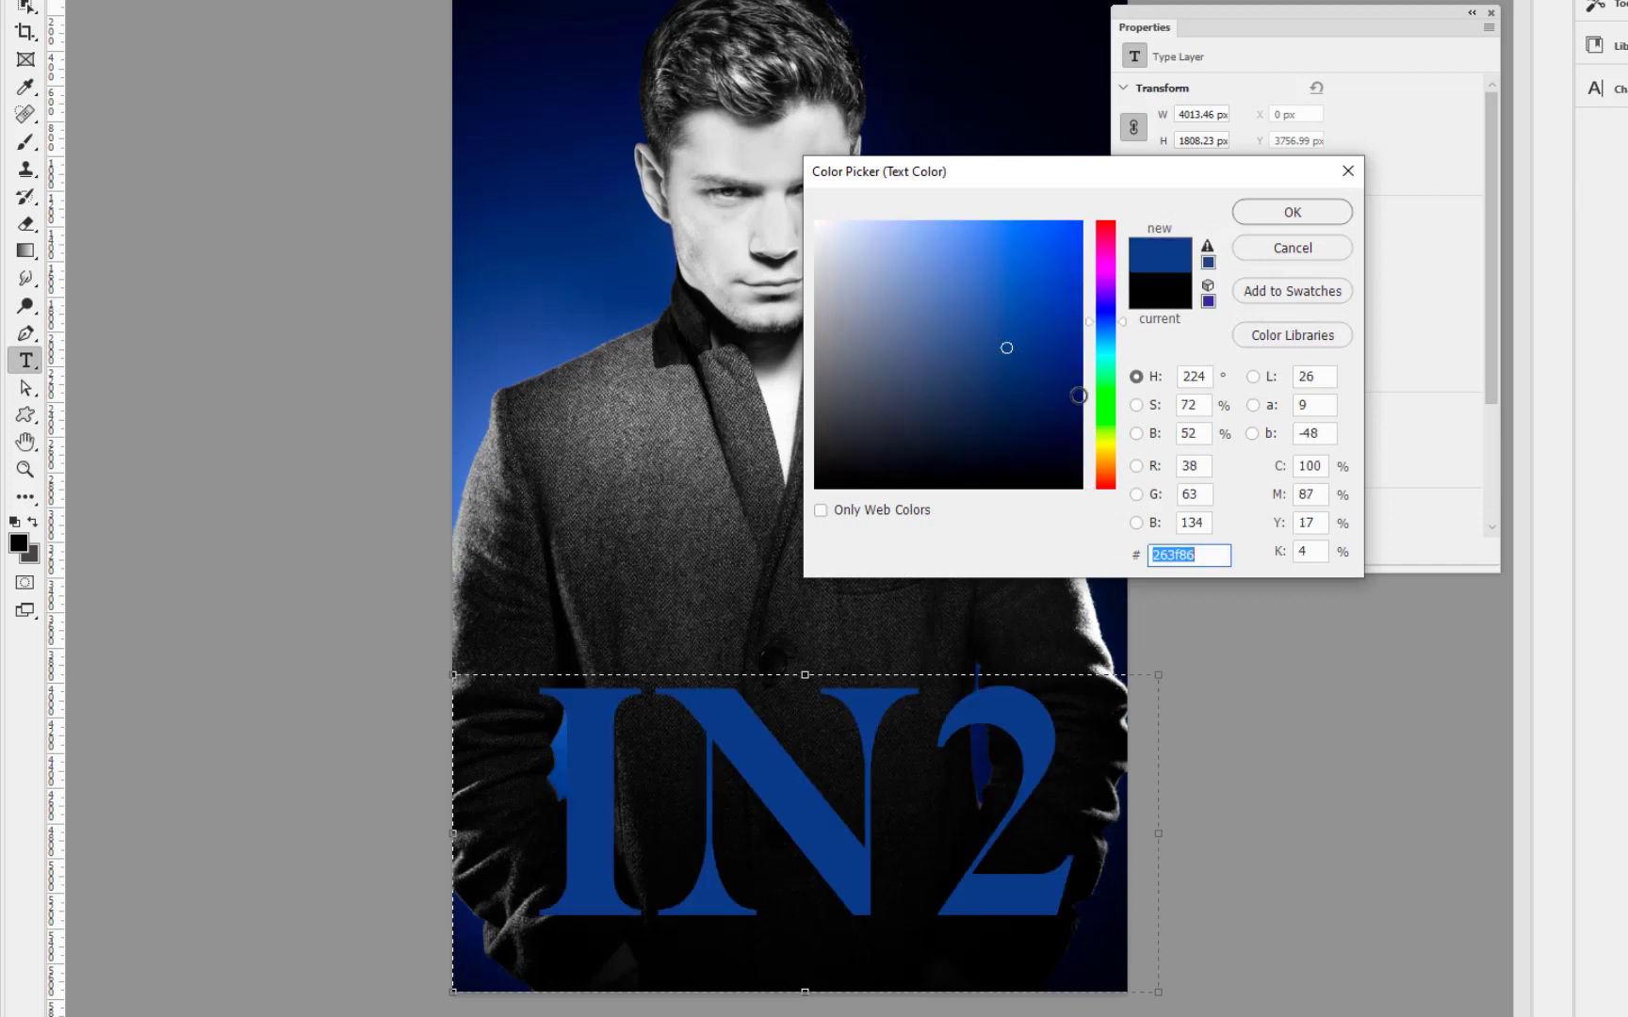
{"action": "left_click", "coordinate": [1113, 453]}
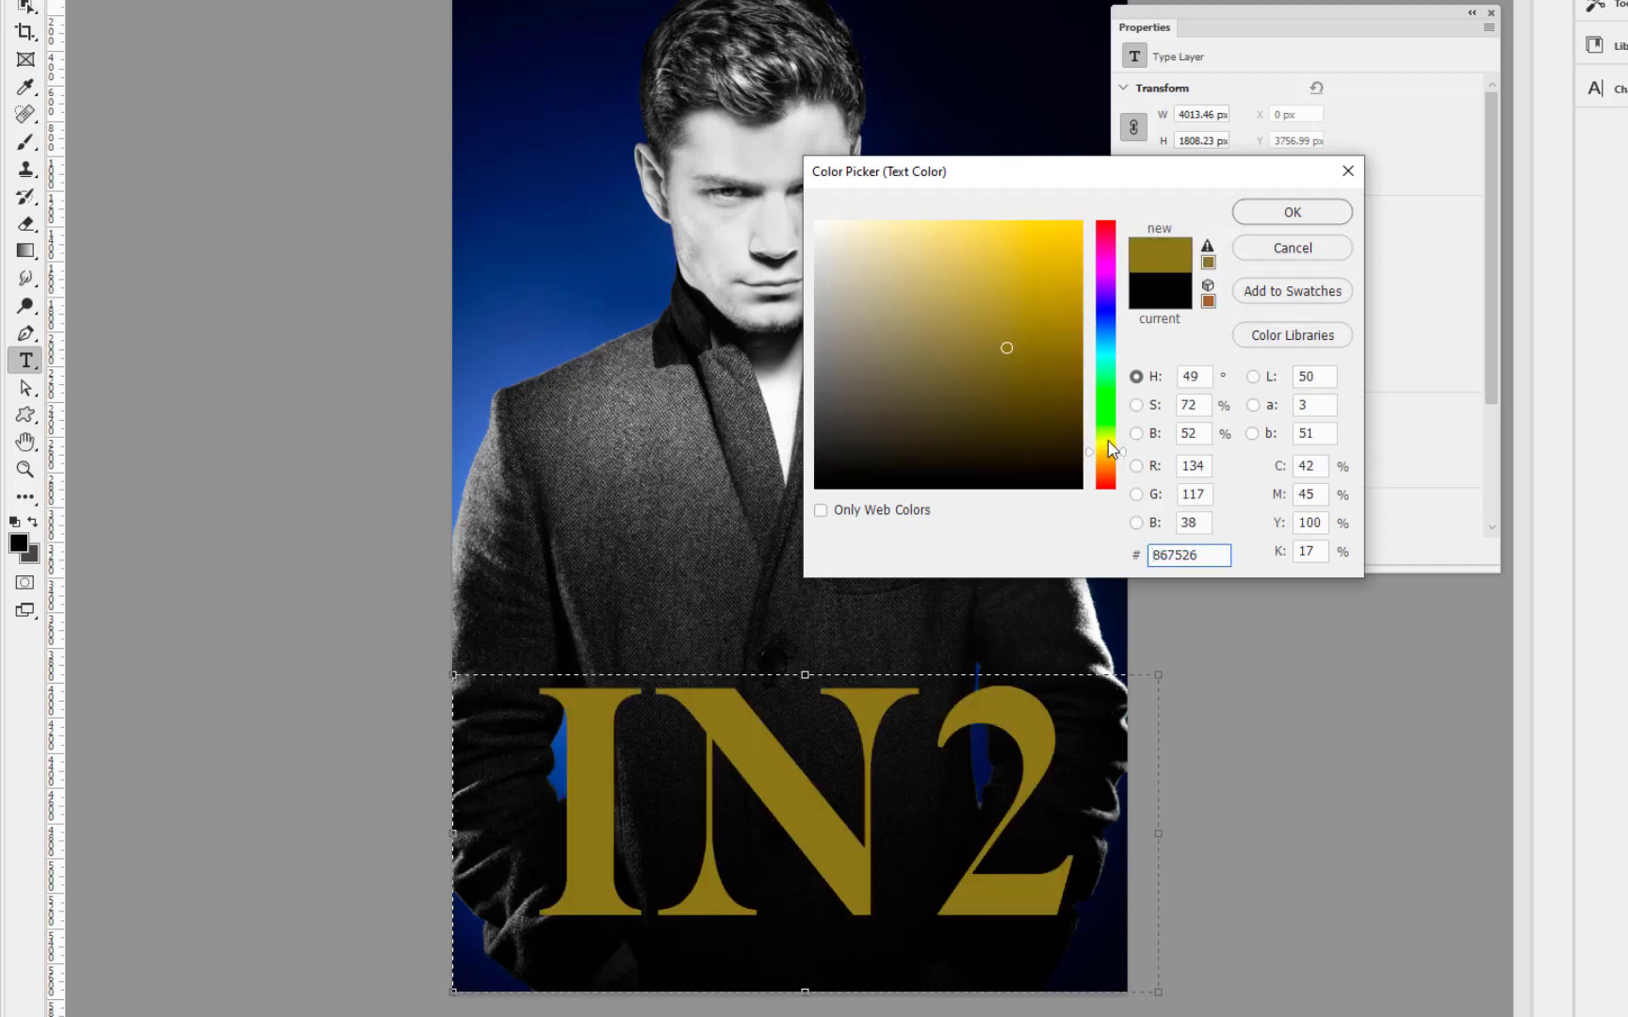
{"action": "left_click", "coordinate": [1061, 243]}
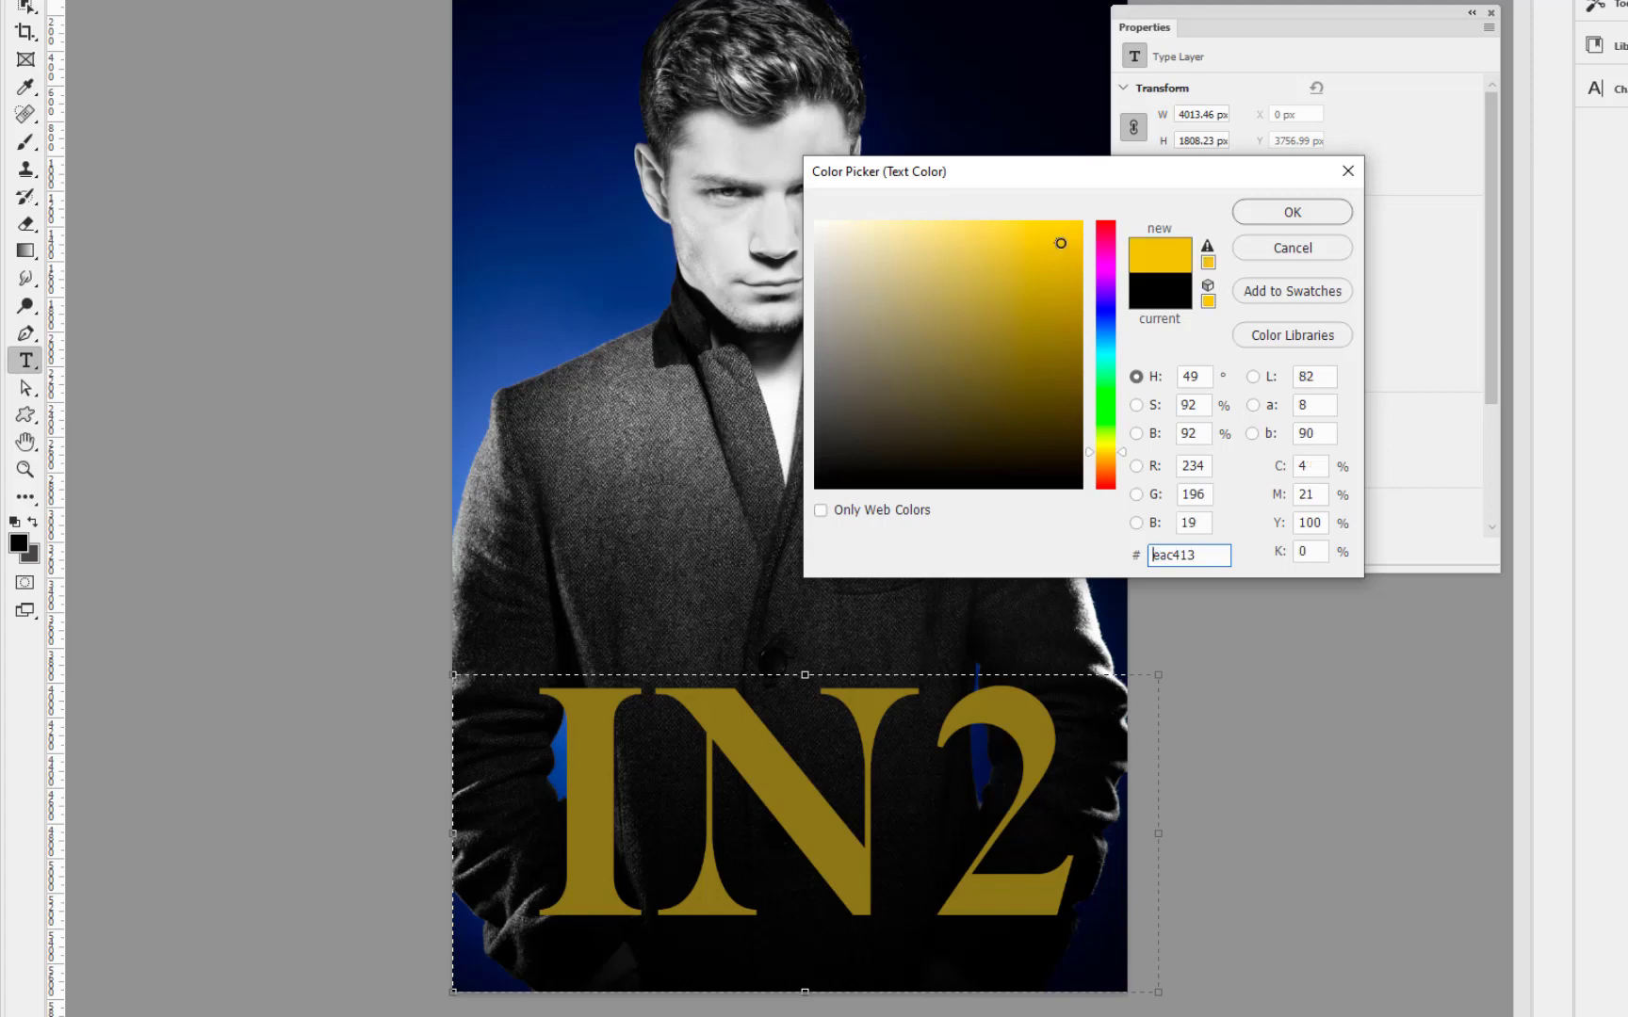
{"action": "left_click", "coordinate": [1253, 214]}
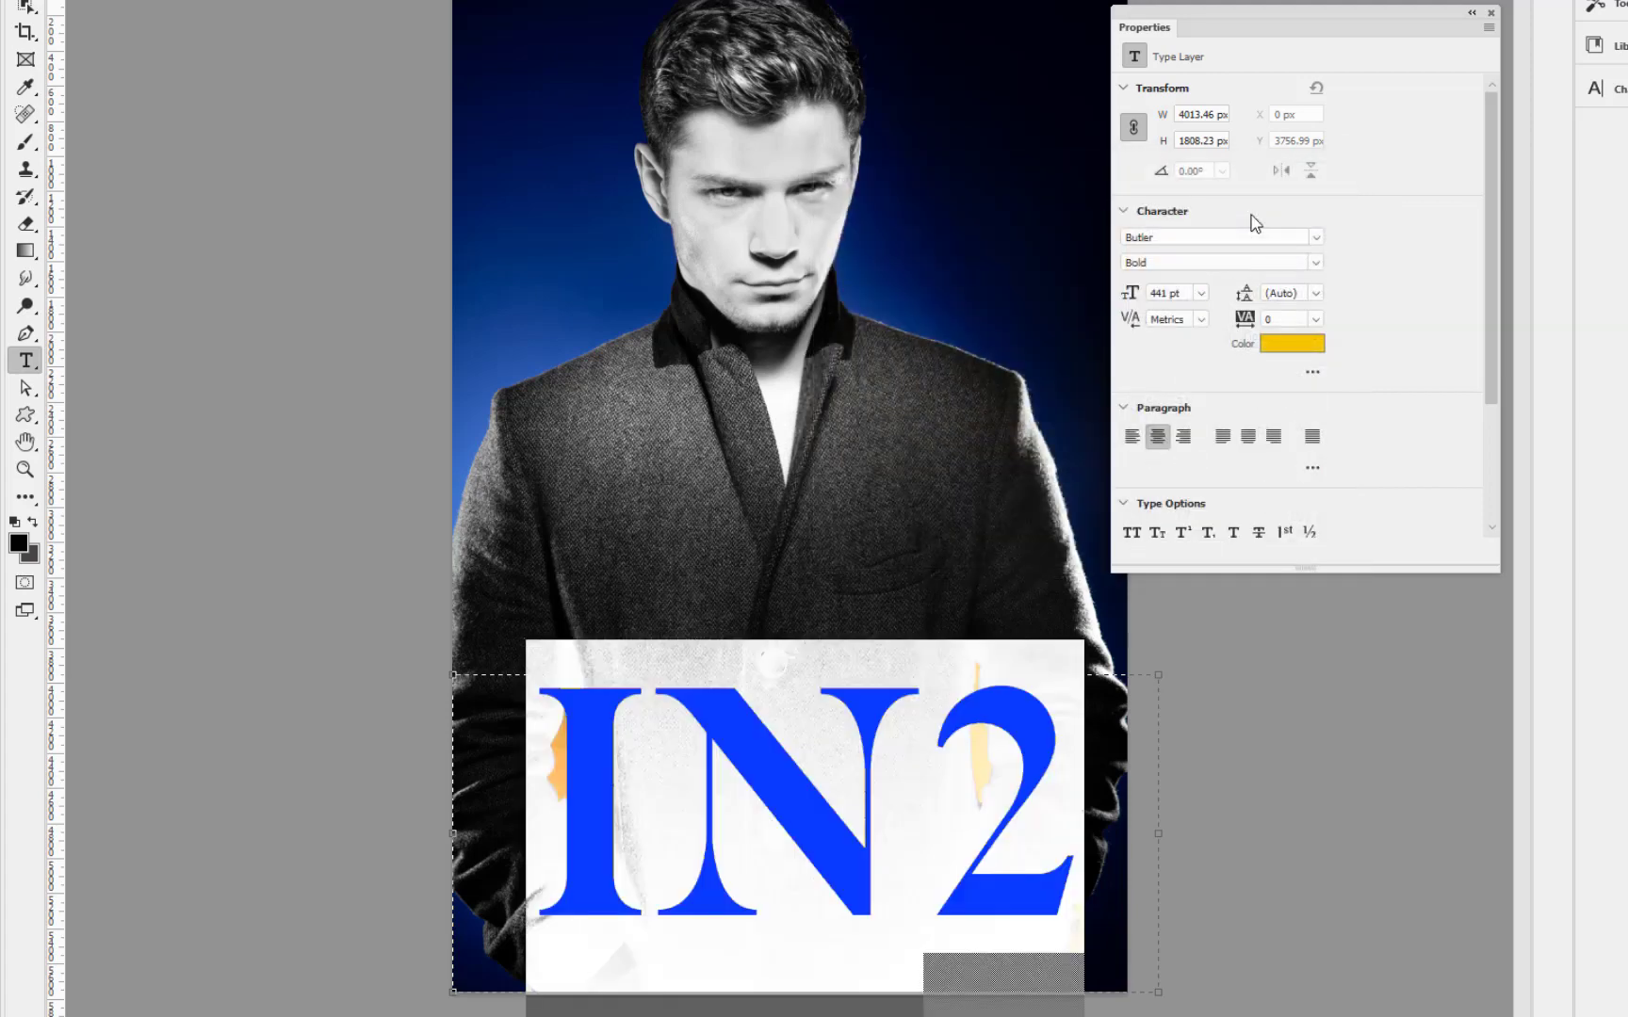
{"action": "key", "text": "ctrl+Return"}
{"action": "key", "text": "v"}
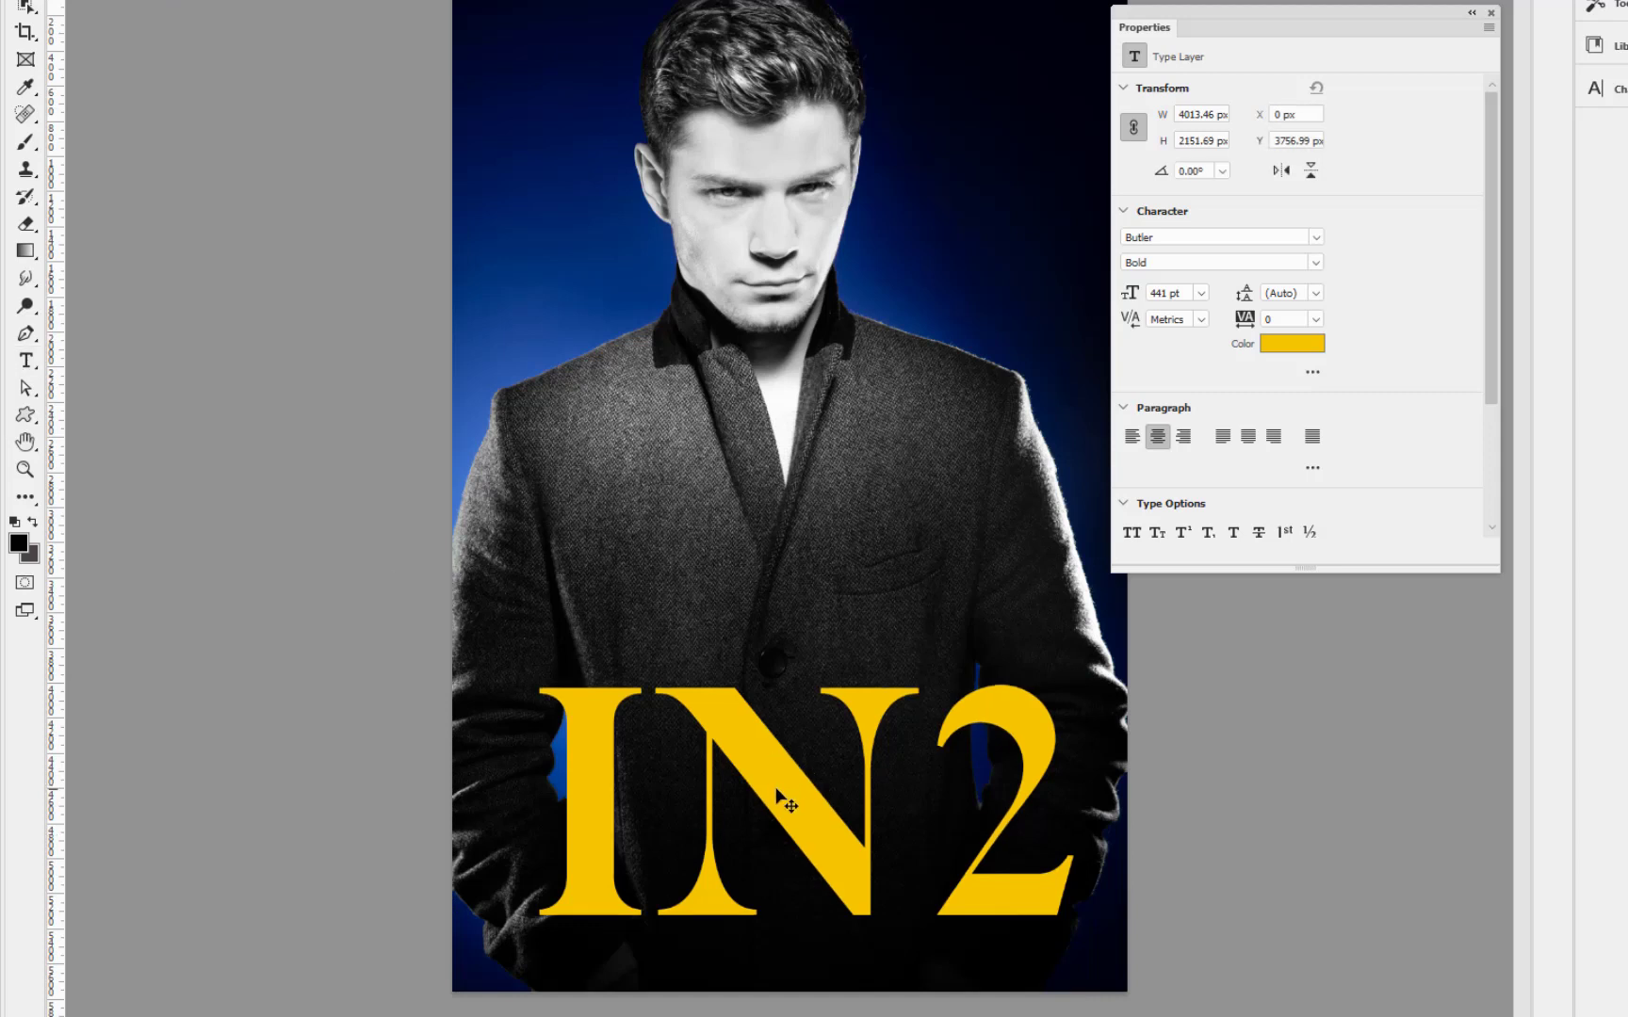
{"action": "left_click_drag", "start_coordinate": [775, 800], "coordinate": [764, 856]}
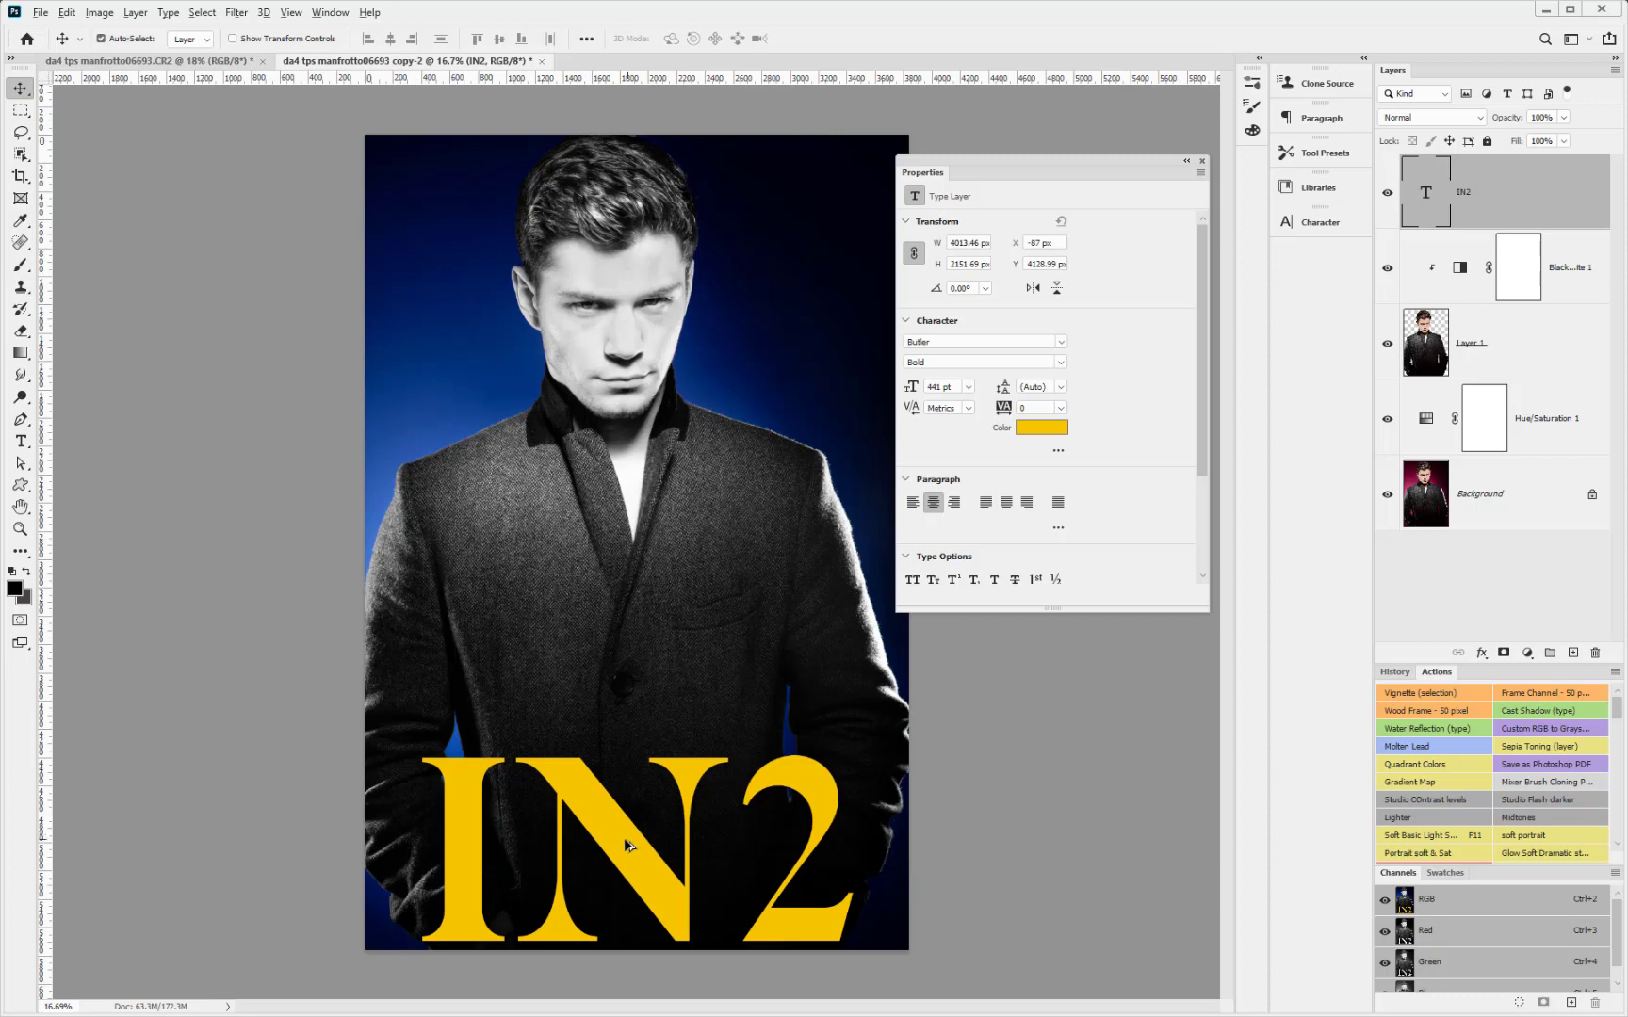
- Duplicate the IN2 text, place the copy's layer directly beneath the cut-out, and position it behind the man's head
{"action": "left_click_drag", "start_coordinate": [624, 838], "coordinate": [609, 509]}
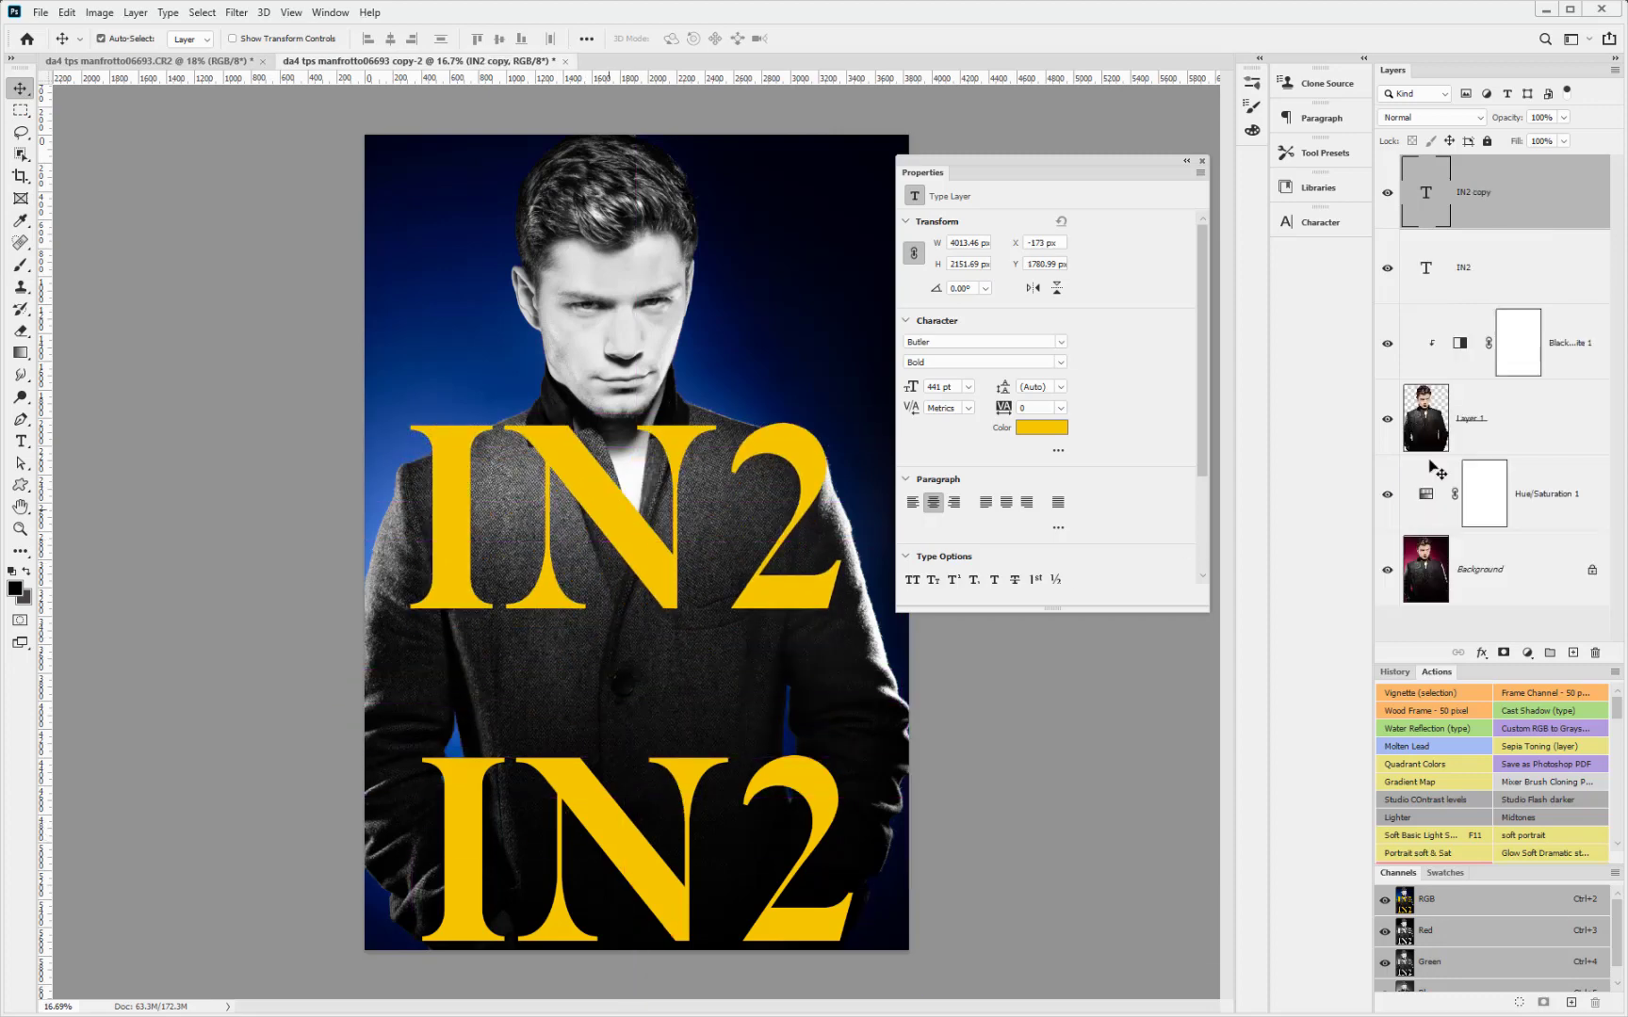
{"action": "left_click_drag", "start_coordinate": [1566, 222], "coordinate": [1543, 457]}
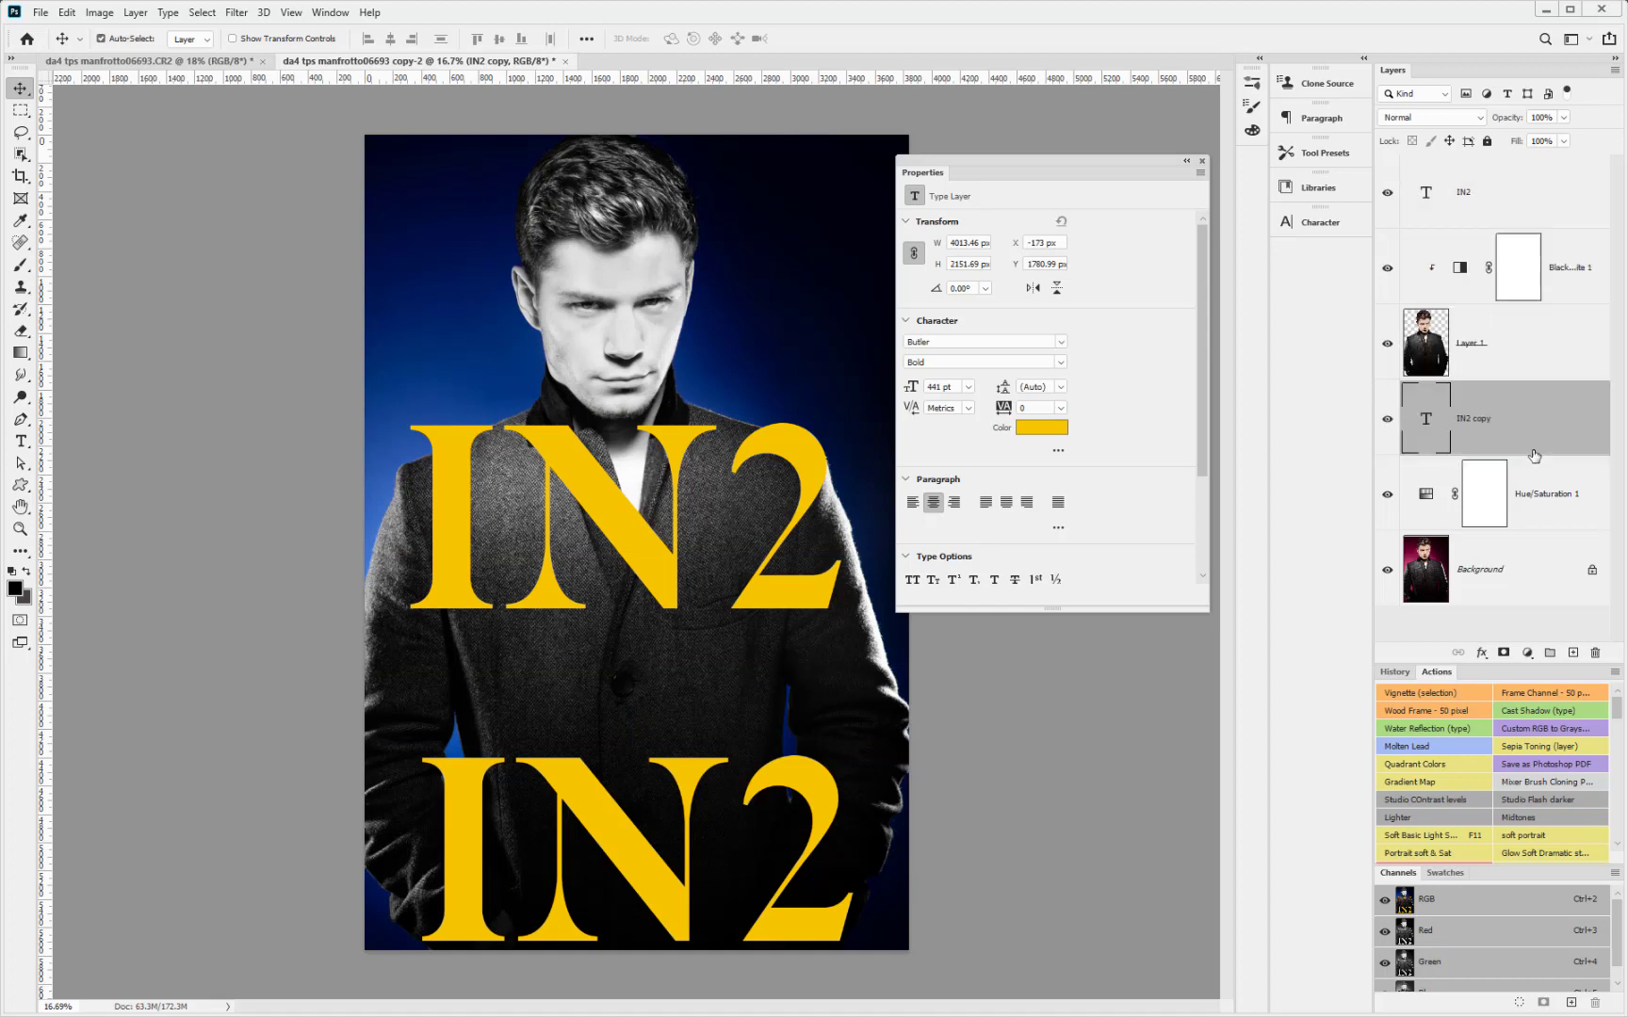
{"action": "left_click_drag", "start_coordinate": [799, 452], "coordinate": [805, 231]}
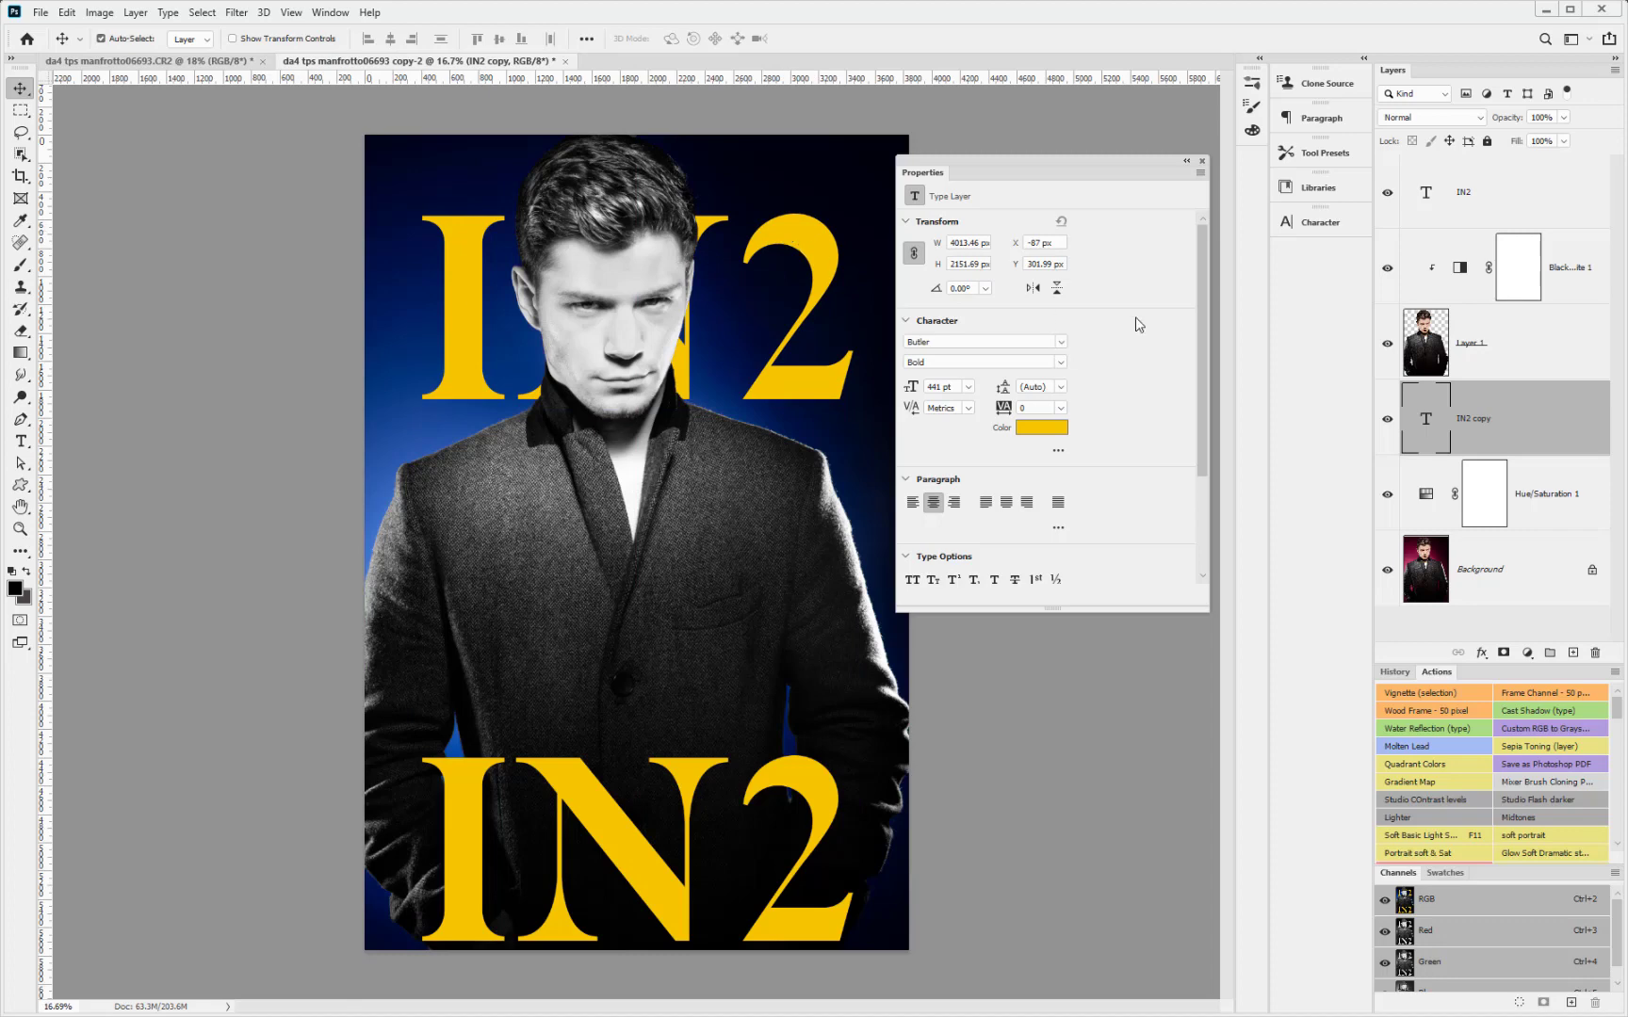
- Enlarge the text box of the IN2 copy behind the head and set its font size to 579 pt
{"action": "double_click", "coordinate": [1426, 426]}
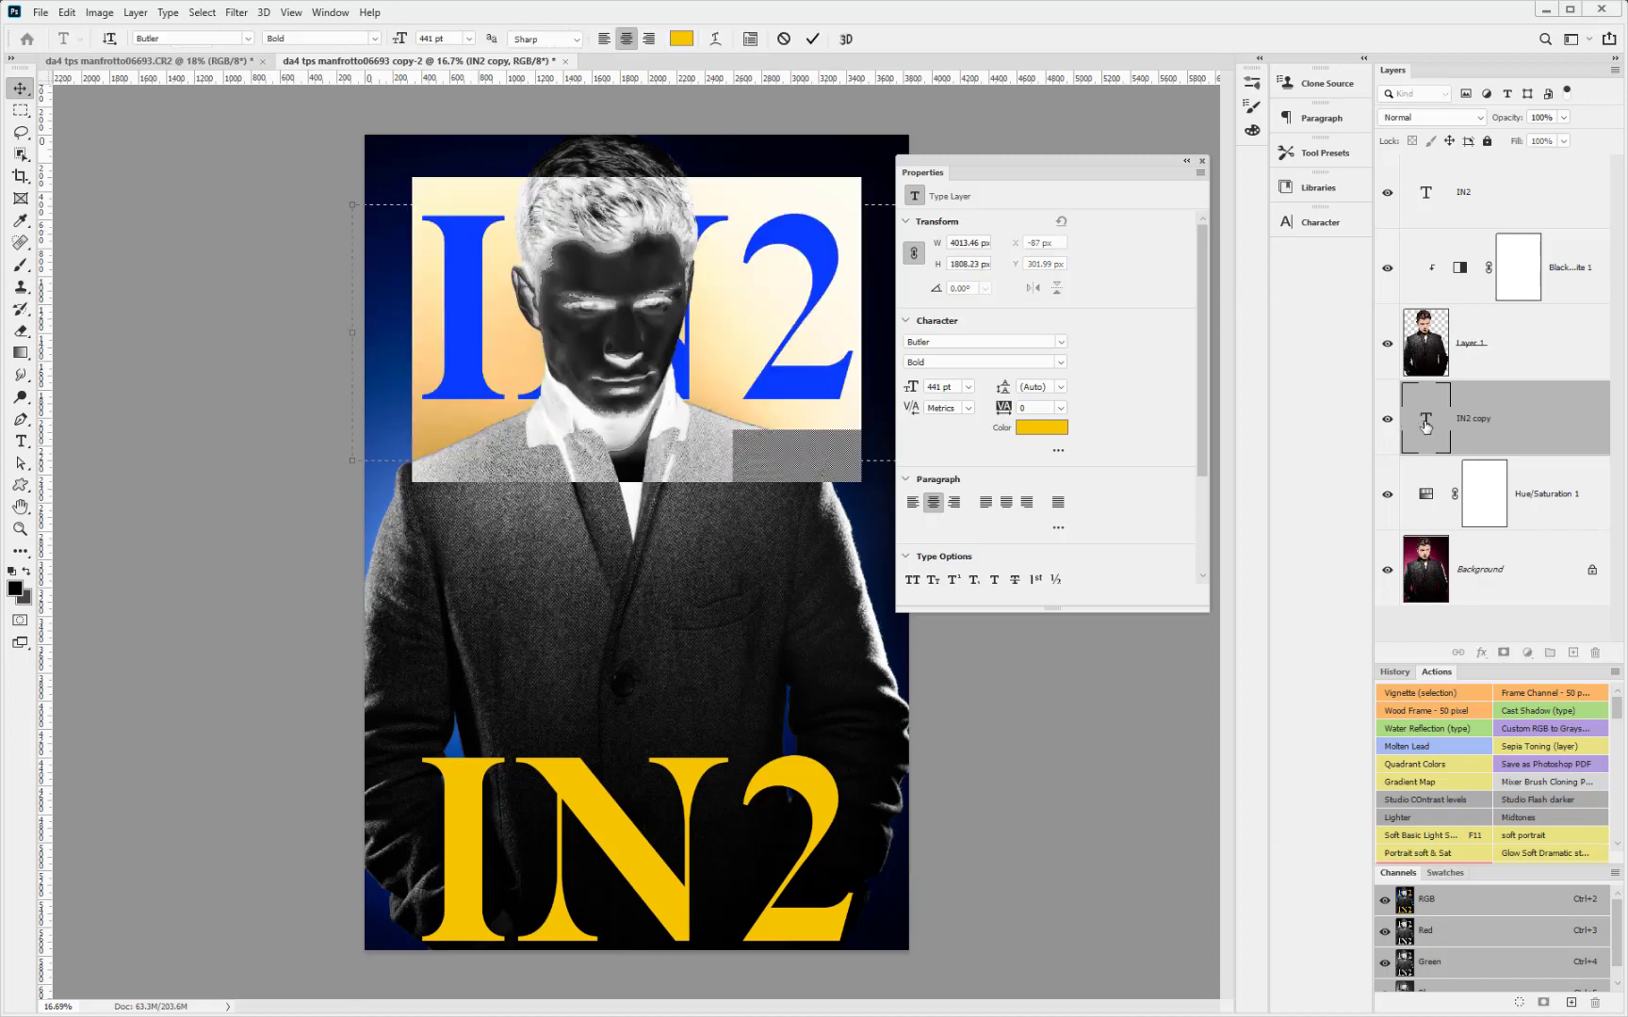
{"action": "left_click_drag", "start_coordinate": [341, 465], "coordinate": [194, 548]}
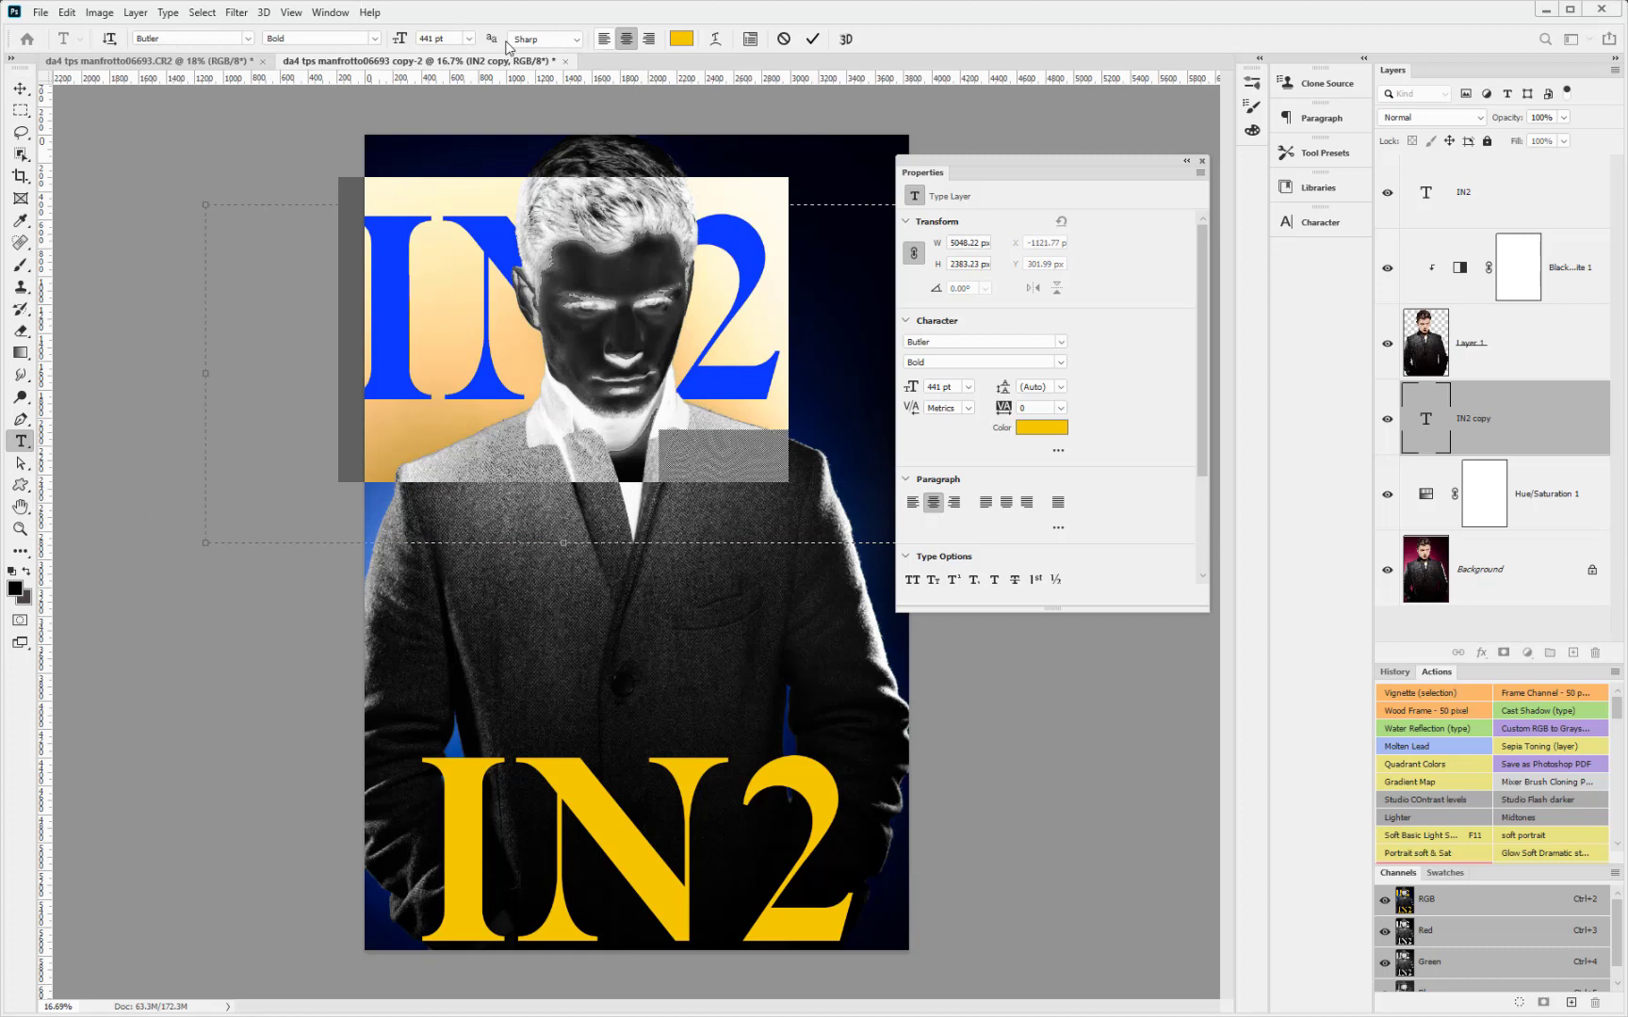
{"action": "left_click_drag", "start_coordinate": [398, 39], "coordinate": [517, 40]}
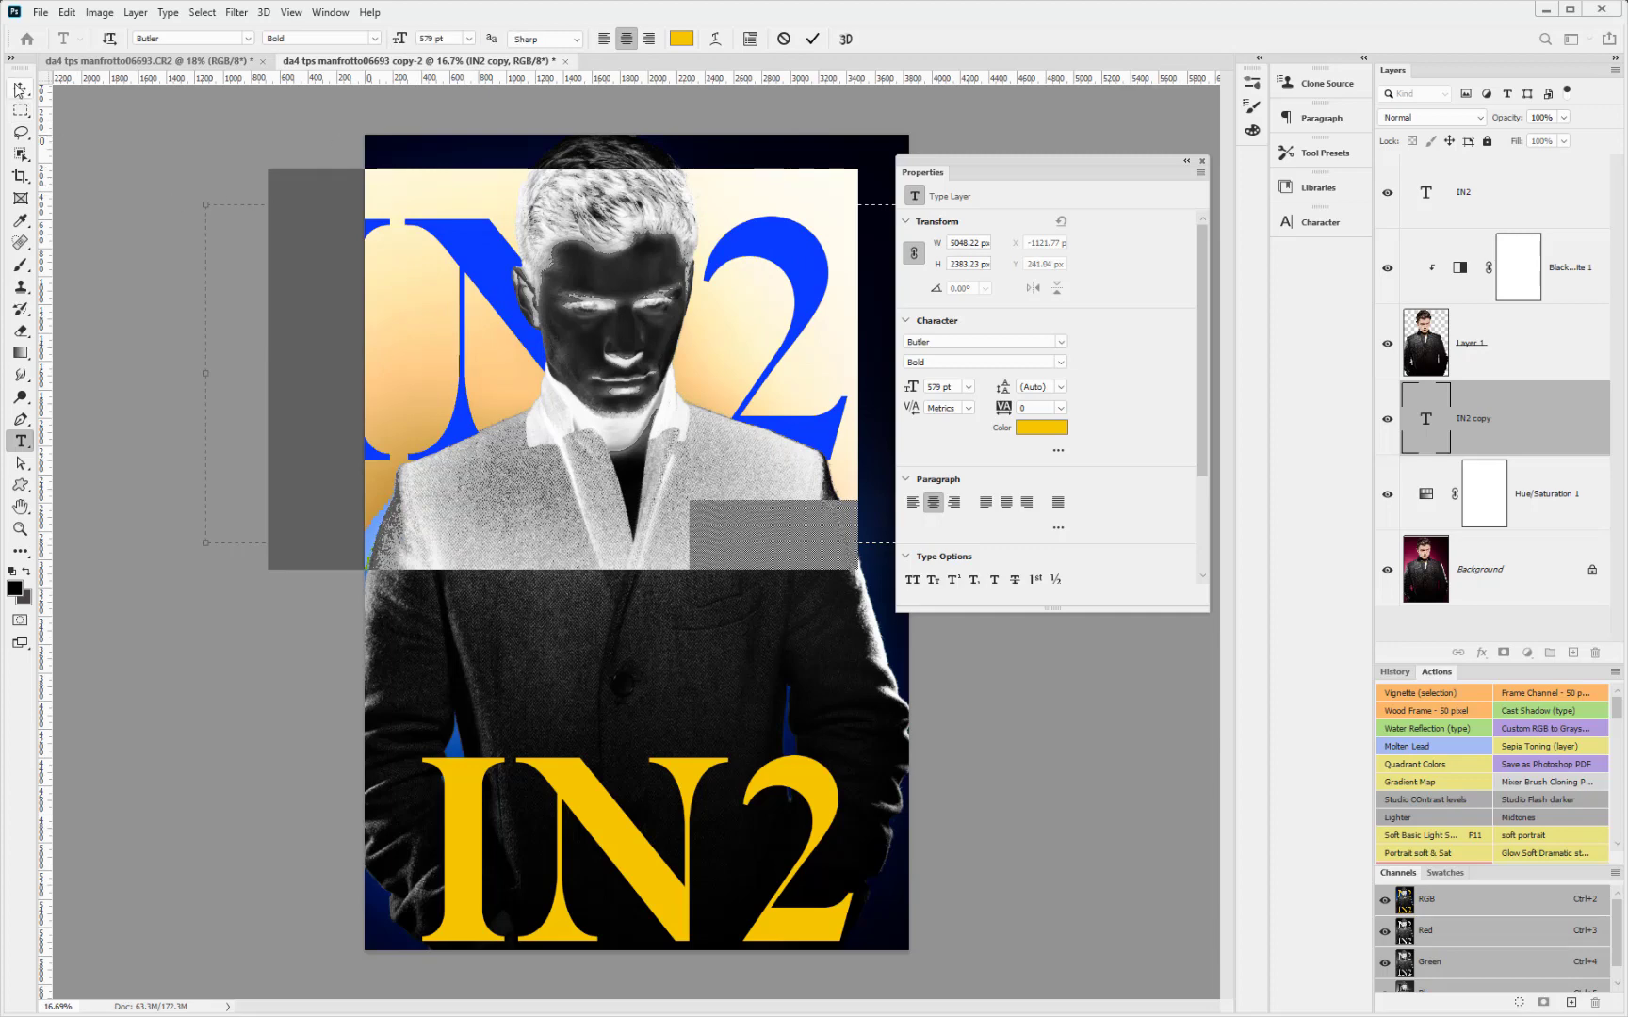
- Move the enlarged IN2 so it starts at the picture's left edge and sits near its top edge, and check the composition
{"action": "left_click", "coordinate": [19, 89]}
{"action": "left_click_drag", "start_coordinate": [451, 294], "coordinate": [574, 256]}
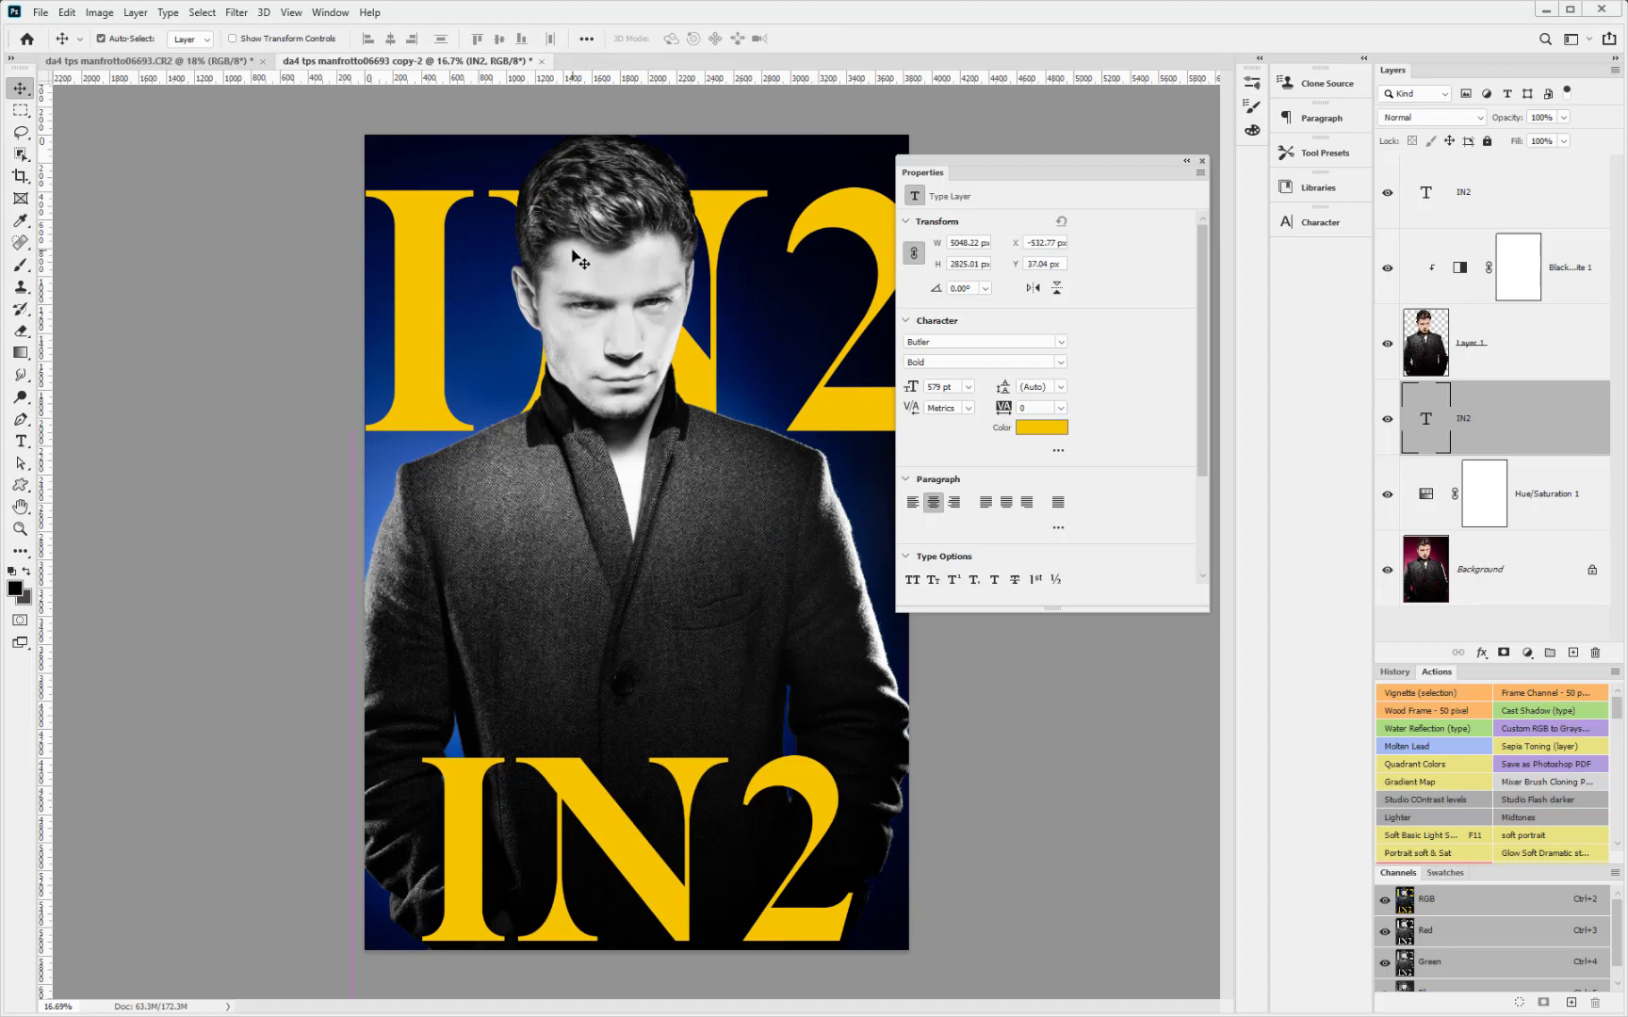
{"action": "left_click_drag", "start_coordinate": [715, 222], "coordinate": [707, 175]}
{"action": "scroll", "coordinate": [684, 449], "scroll_direction": "down", "scroll_amount": 2}
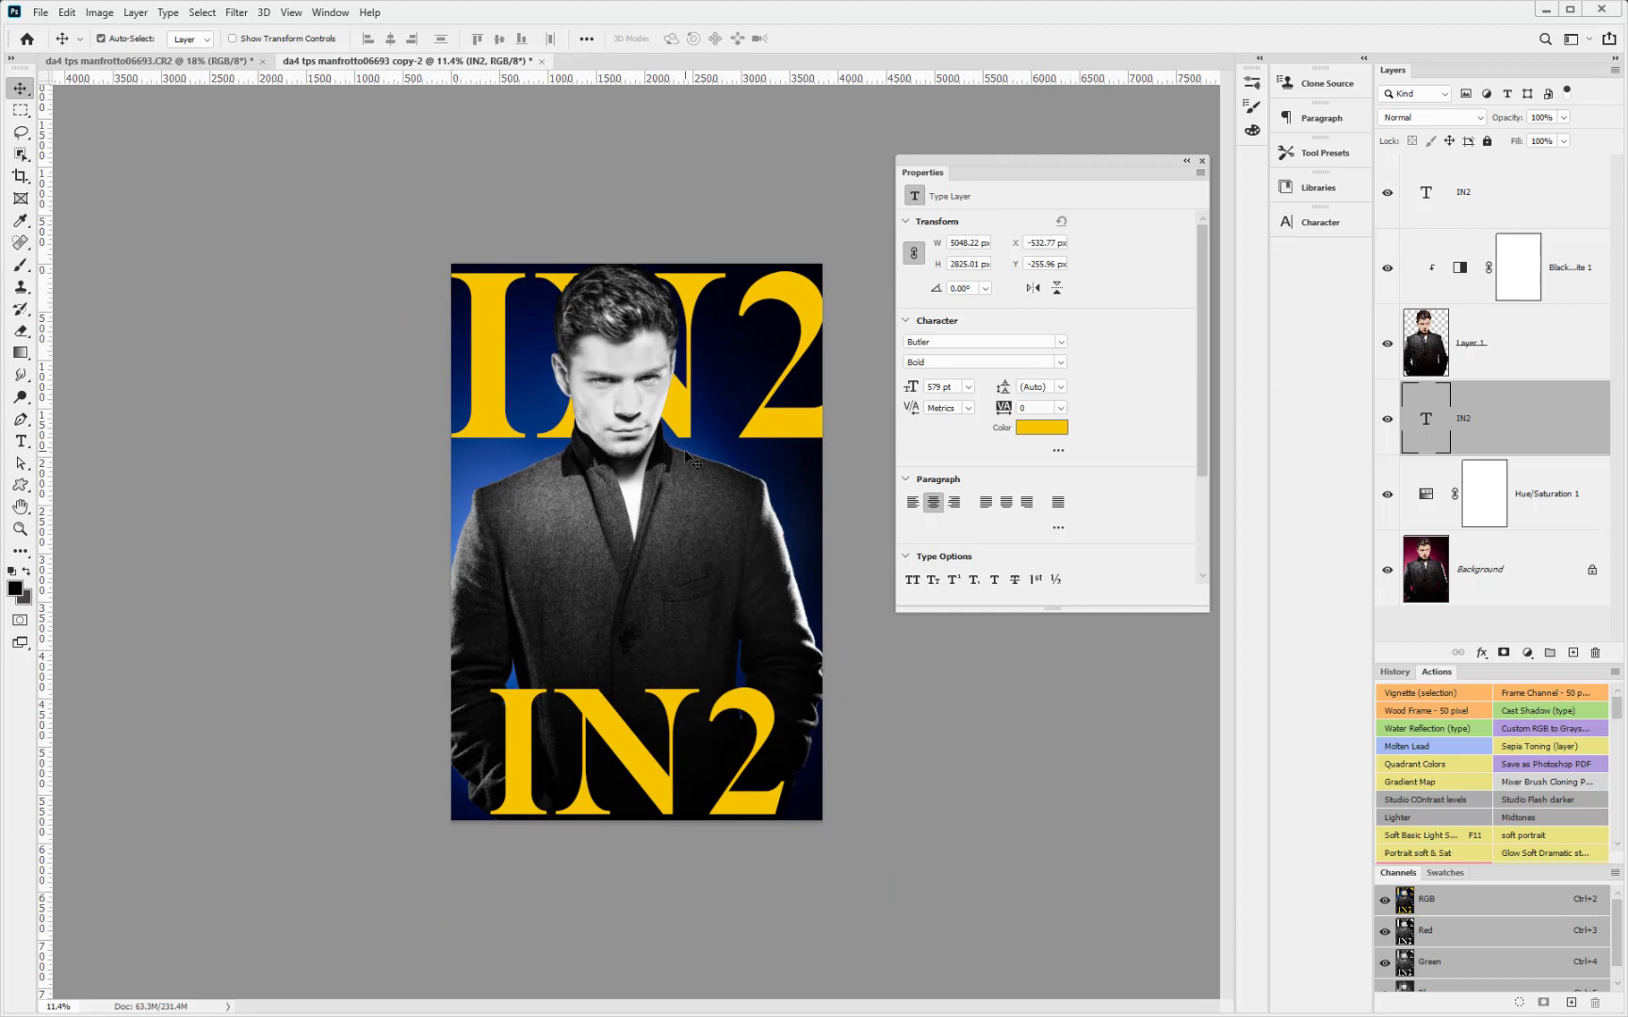
{"action": "scroll", "coordinate": [691, 458], "scroll_direction": "up", "scroll_amount": 2}
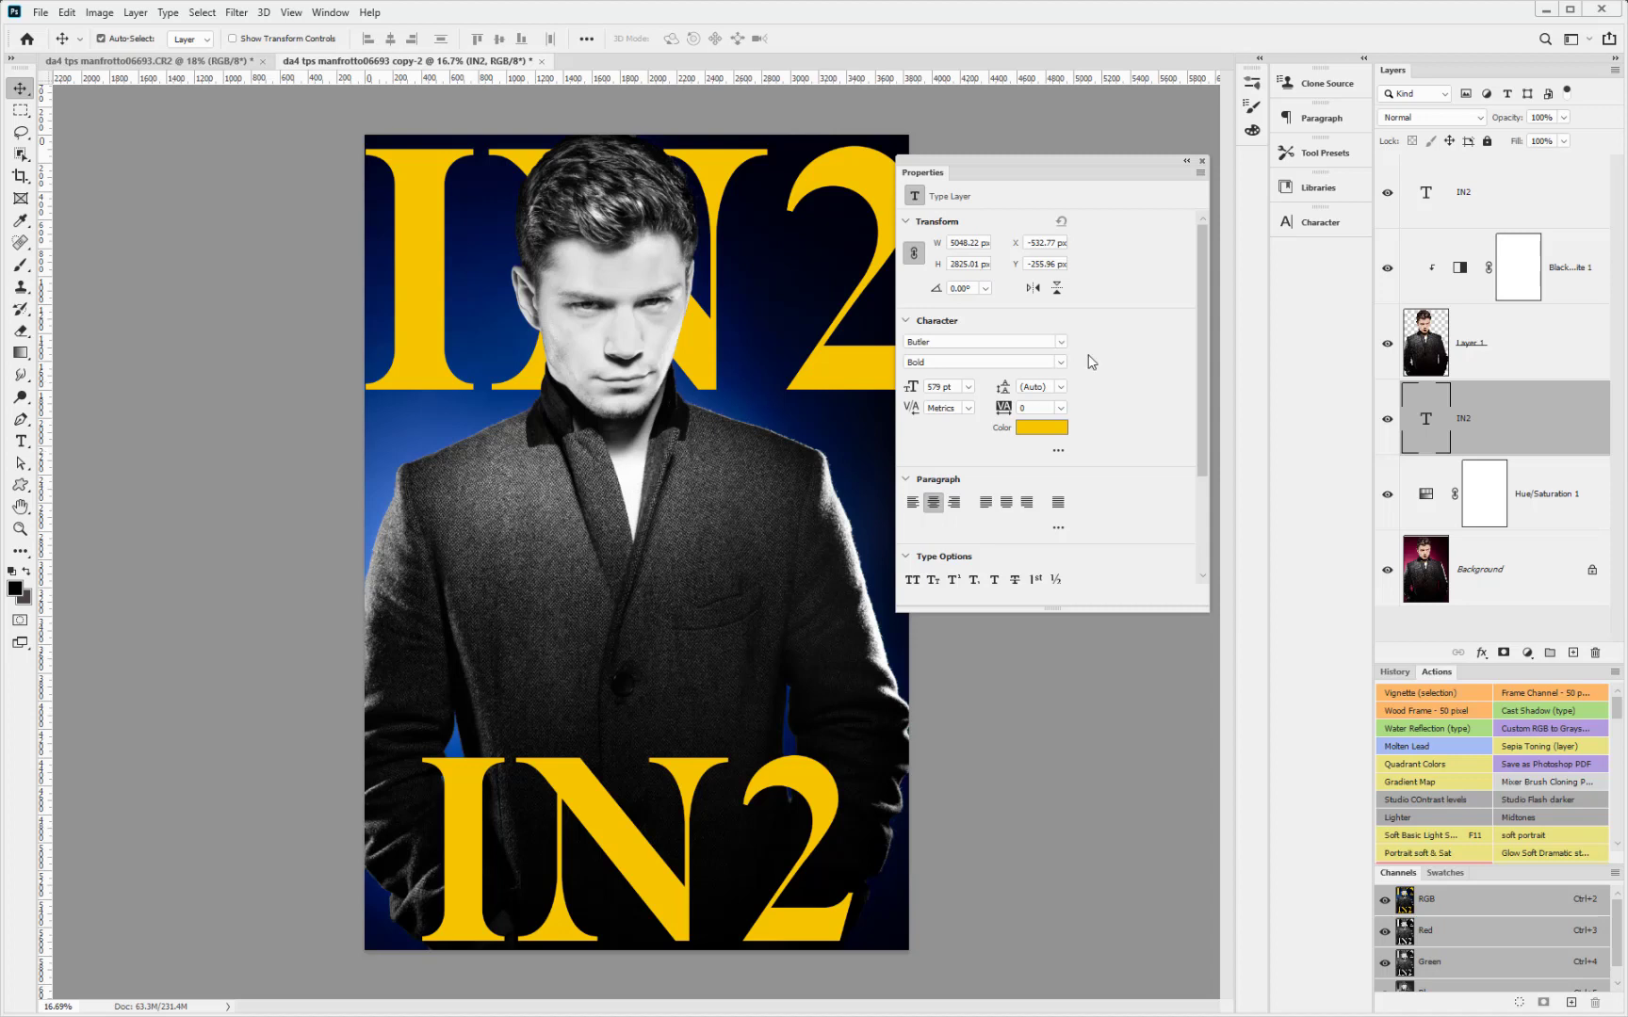
- Compare the background with and without the Hue/Saturation adjustment, keep the adjustment on, and set its Hue to +32
{"action": "left_click", "coordinate": [1387, 495]}
{"action": "left_click", "coordinate": [1387, 496]}
{"action": "left_click", "coordinate": [1386, 496]}
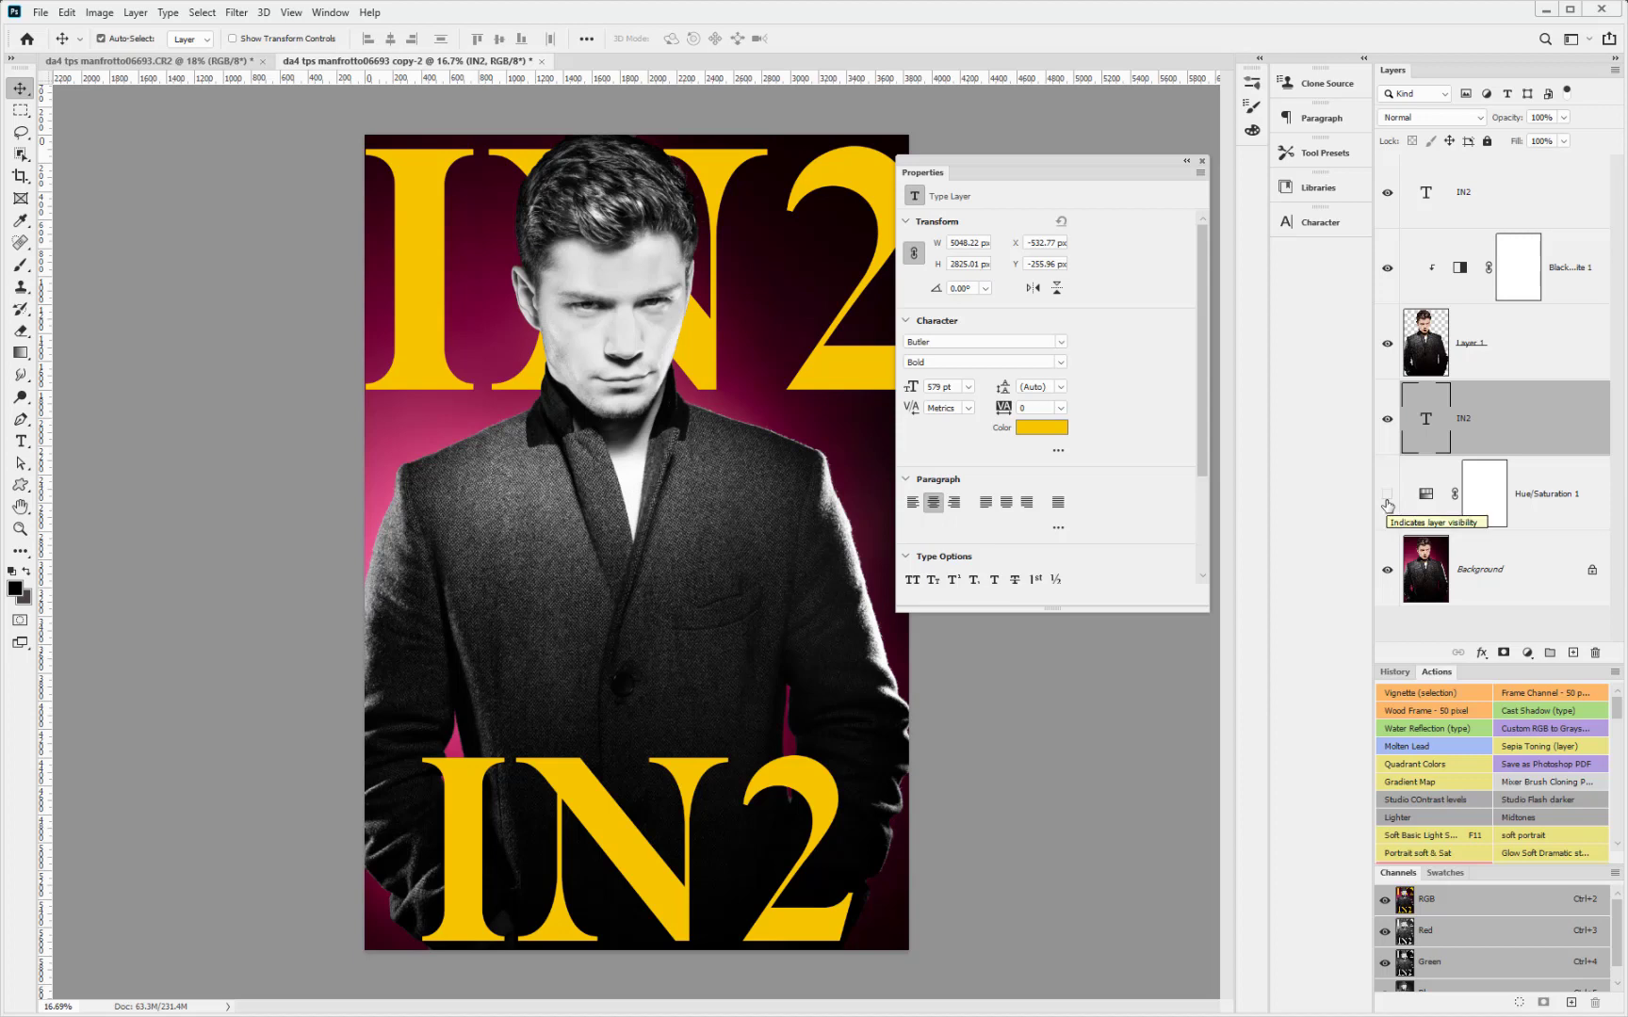
{"action": "left_click", "coordinate": [1386, 505]}
{"action": "left_click", "coordinate": [1426, 496]}
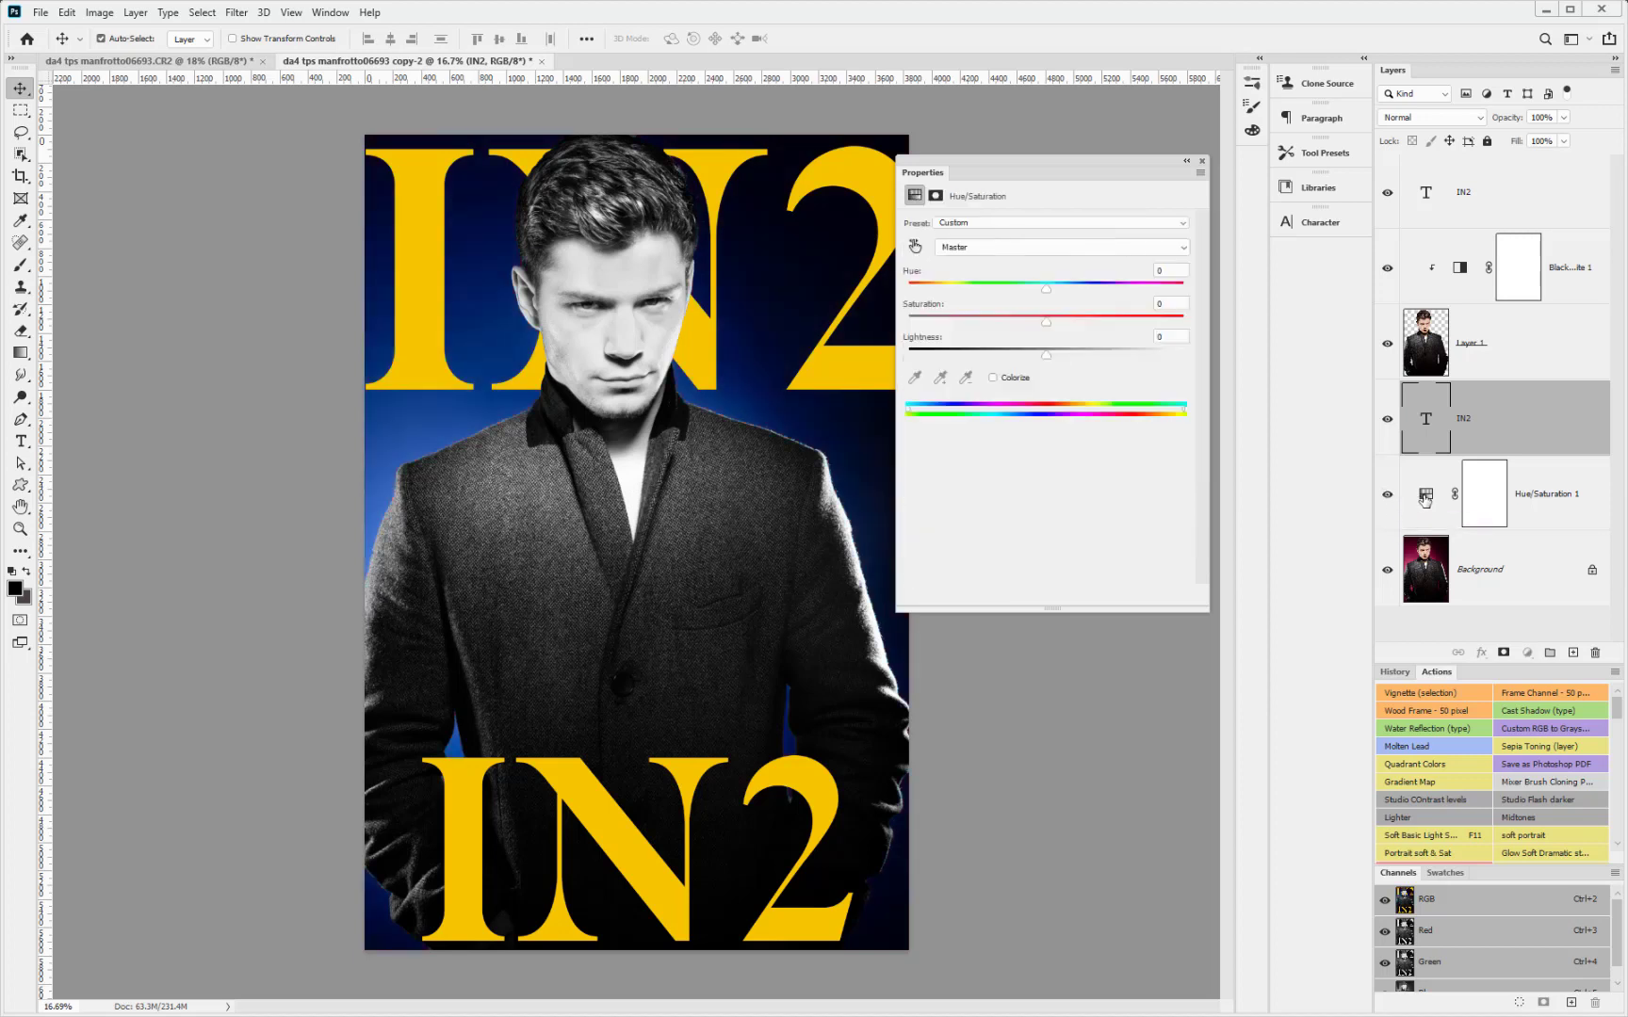
{"action": "left_click_drag", "start_coordinate": [948, 289], "coordinate": [1090, 295]}
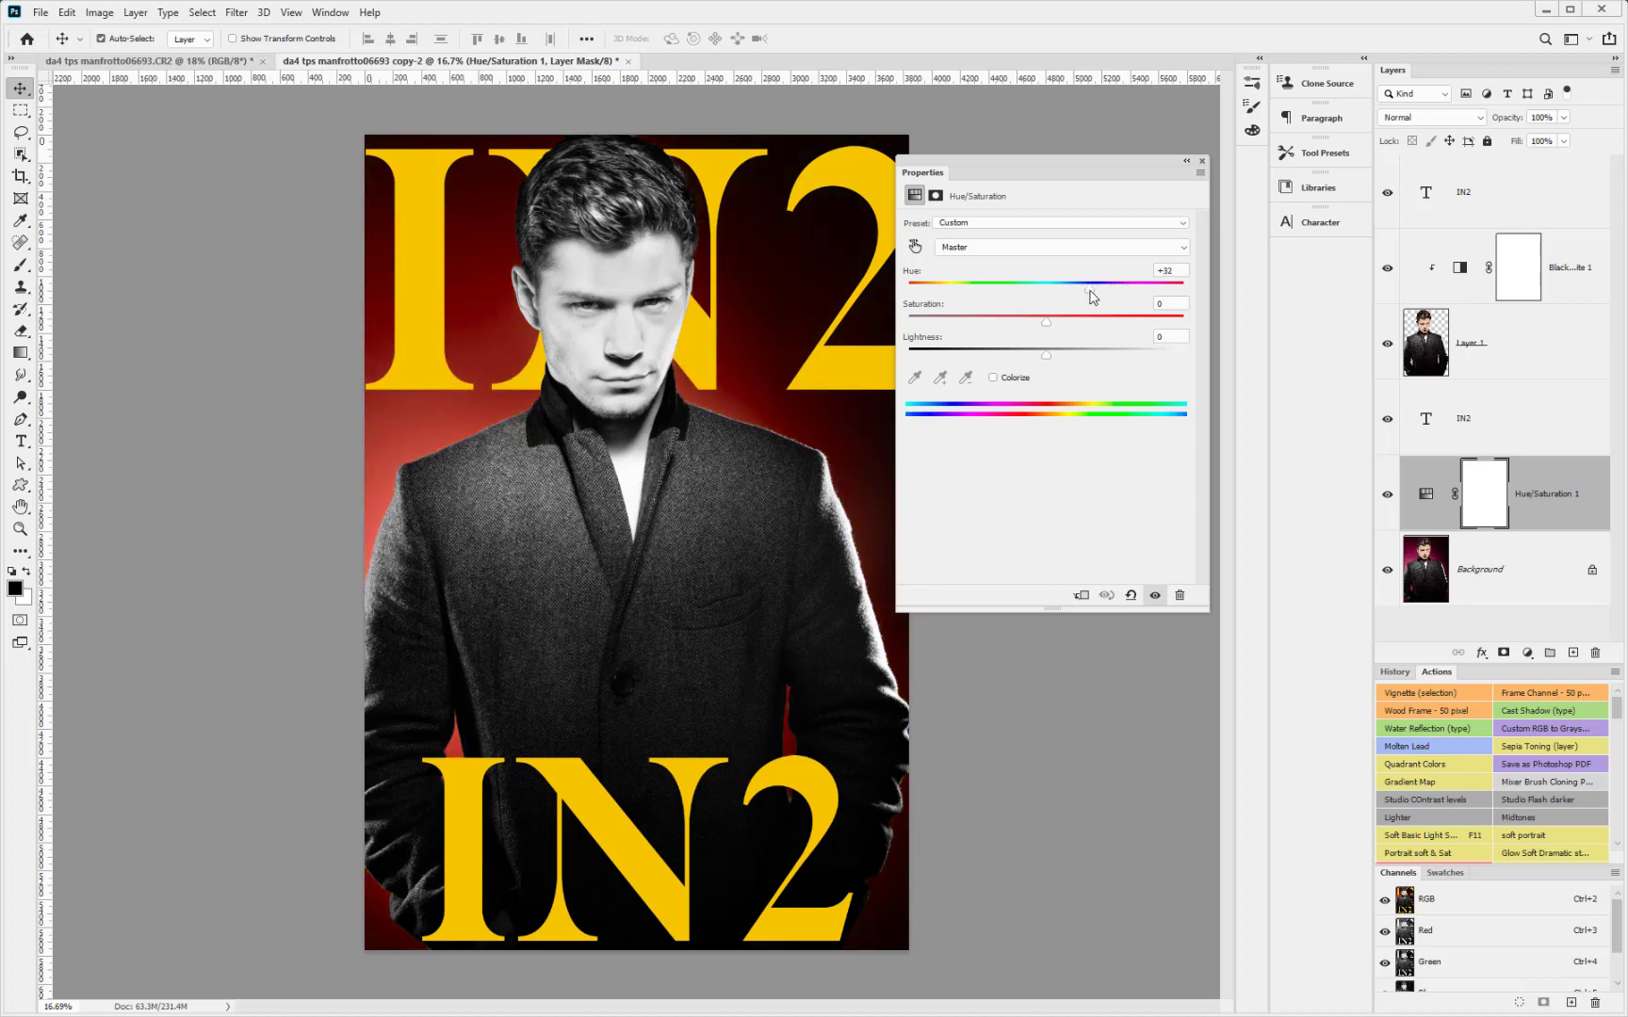